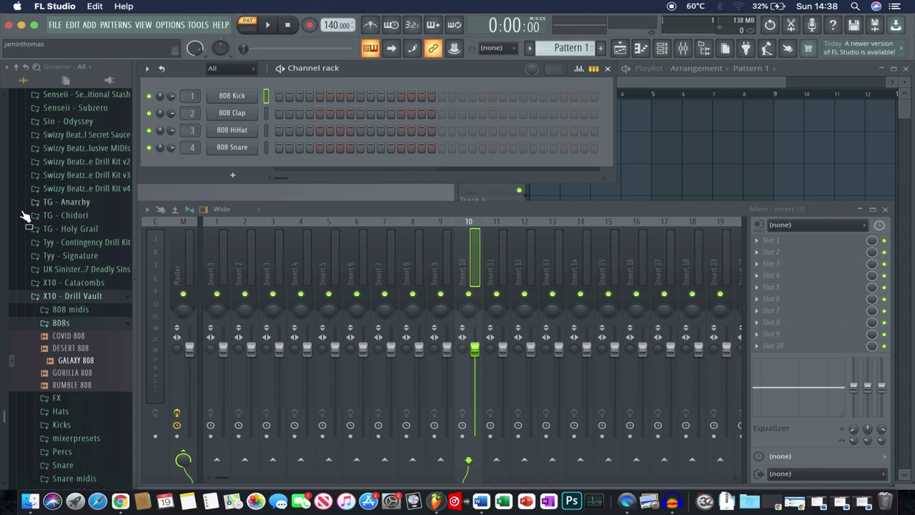
# Step: Look through the drum kits in the Dre's Drill Archives sample folder
pyautogui.scroll(10, 27, 213)
pyautogui.scroll(10, 28, 216)
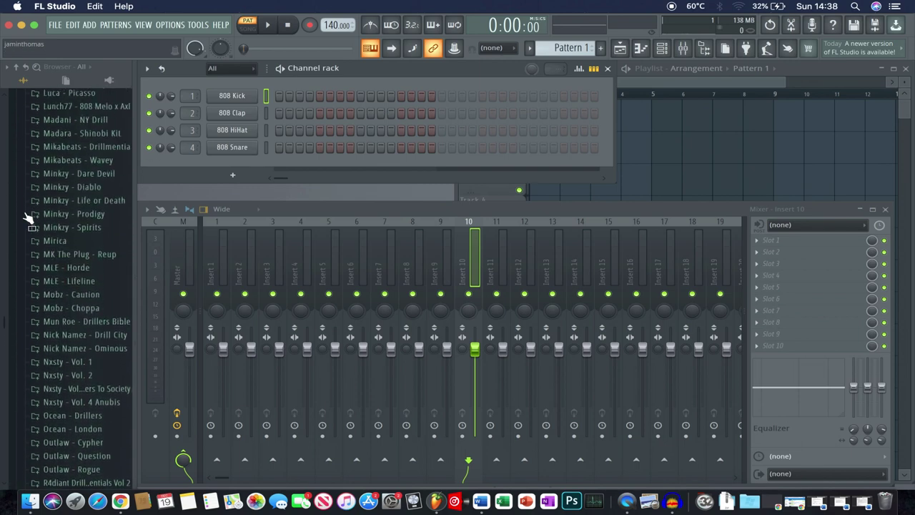
pyautogui.scroll(10, 27, 217)
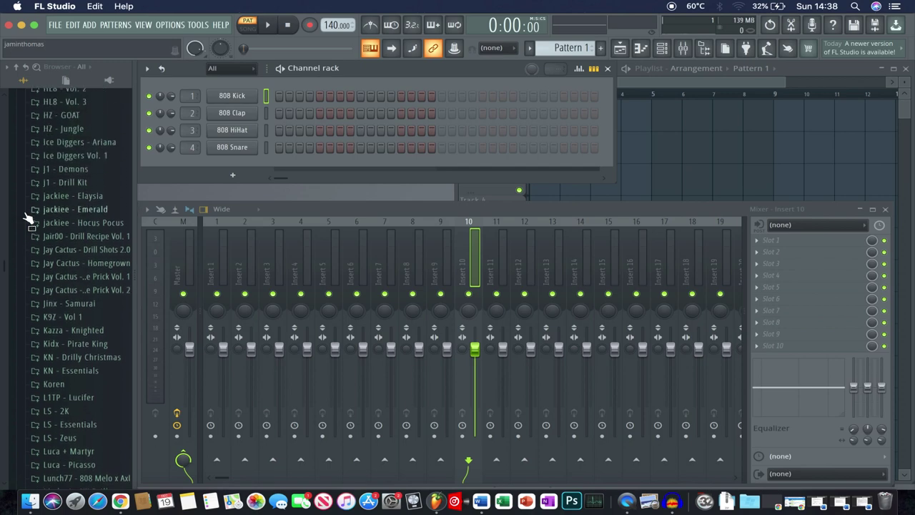
pyautogui.scroll(10, 28, 216)
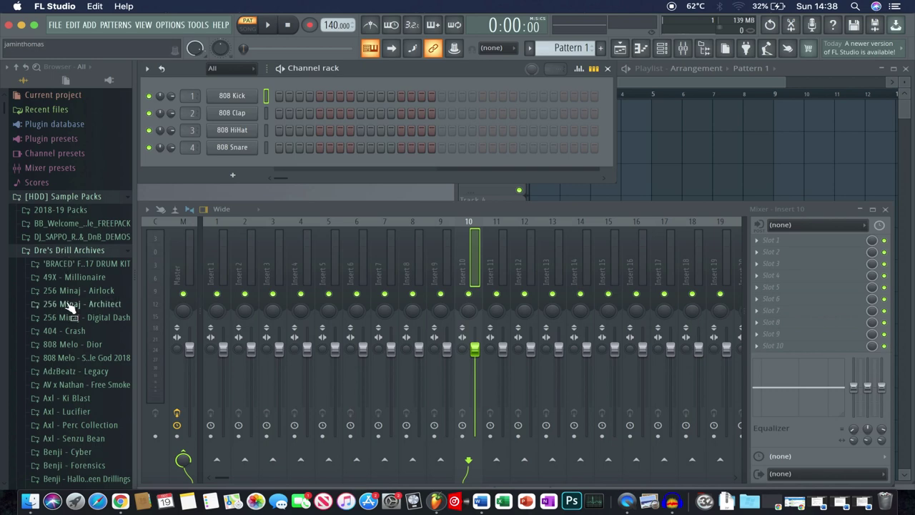
pyautogui.scroll(-5, 82, 307)
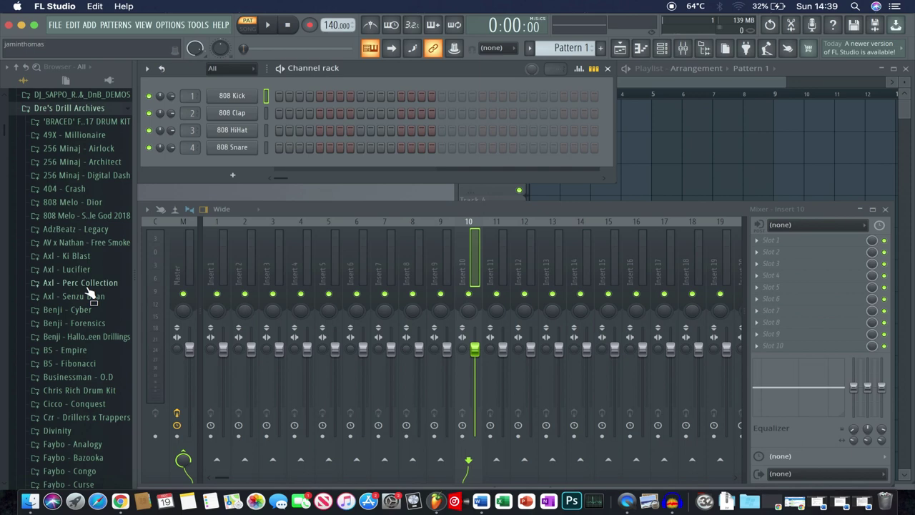
pyautogui.scroll(-15, 89, 292)
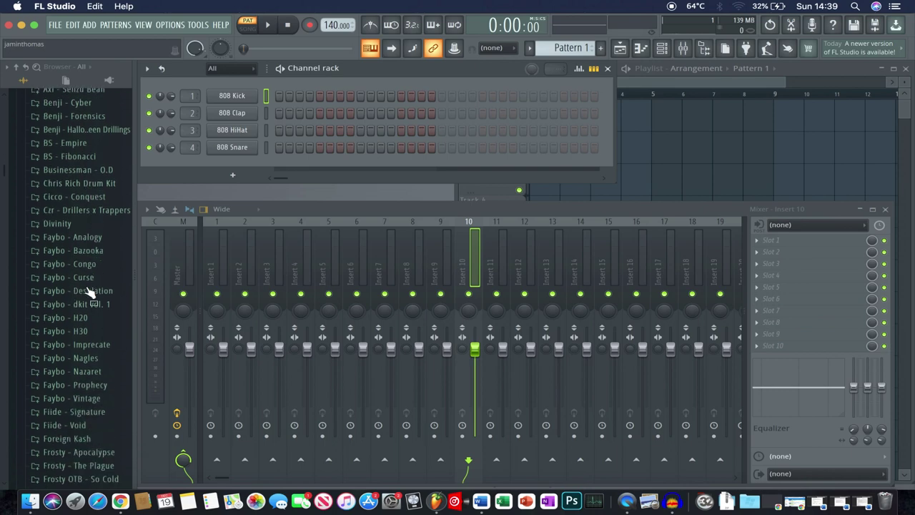
pyautogui.scroll(-4, 89, 293)
pyautogui.scroll(10, 89, 292)
pyautogui.scroll(3, 89, 293)
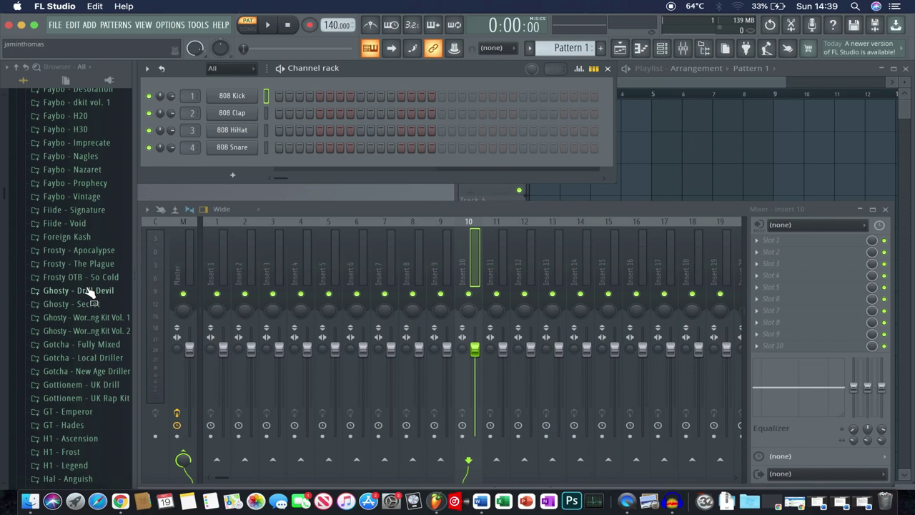
pyautogui.scroll(15, 89, 293)
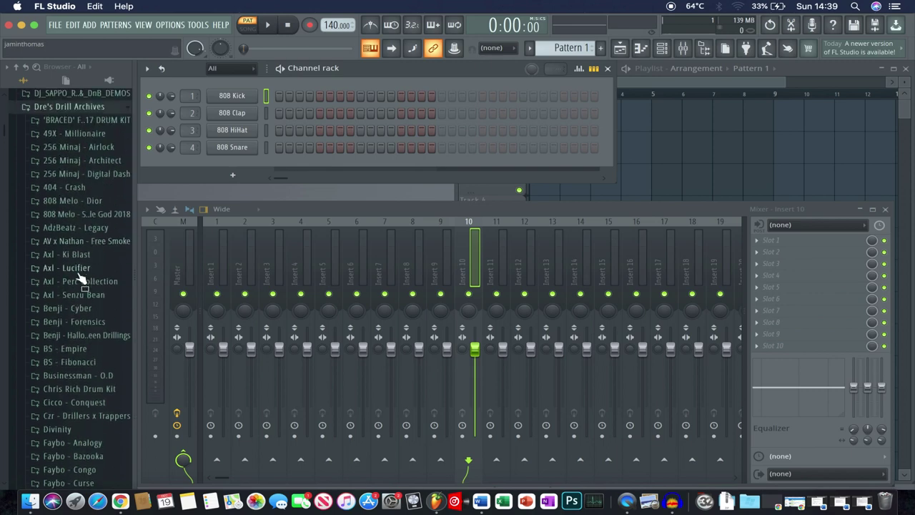
# Step: Load AXL Beats KICK - 3 onto channel 1 and AXL Beats - Hi Hat (5) onto channel 3 from the Axl - Lucifier kit
pyautogui.click(68, 255)
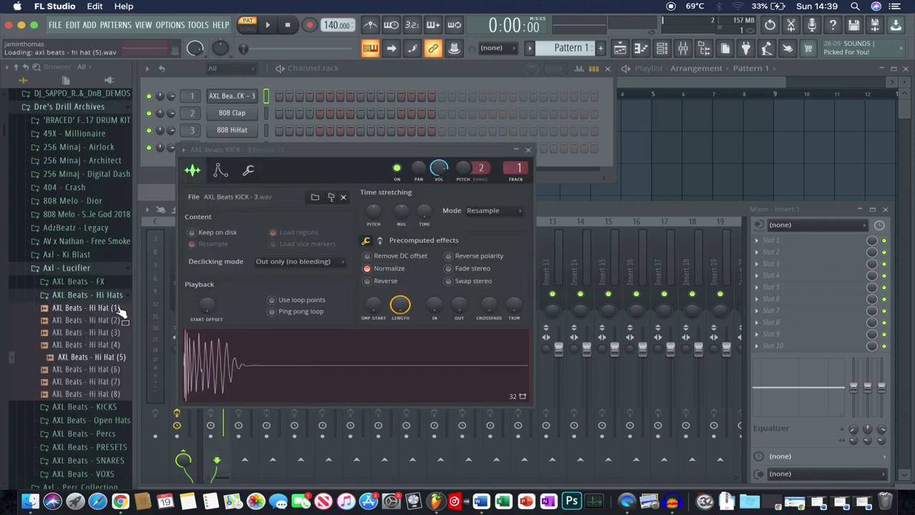
pyautogui.moveTo(114, 356); pyautogui.dragTo(241, 131)
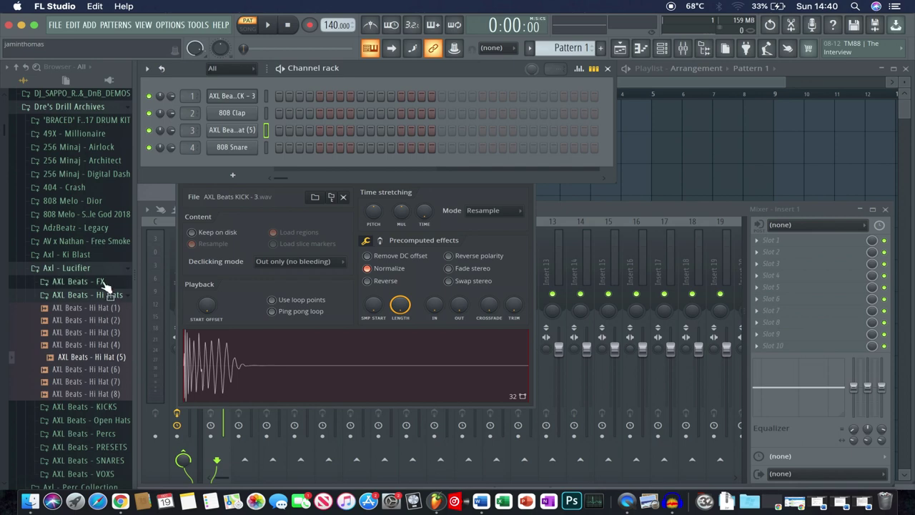
pyautogui.click(101, 270)
# Step: Find the Yoz - Drilluminati kit among the sample packs and audition its snare samples
pyautogui.scroll(-10, 106, 328)
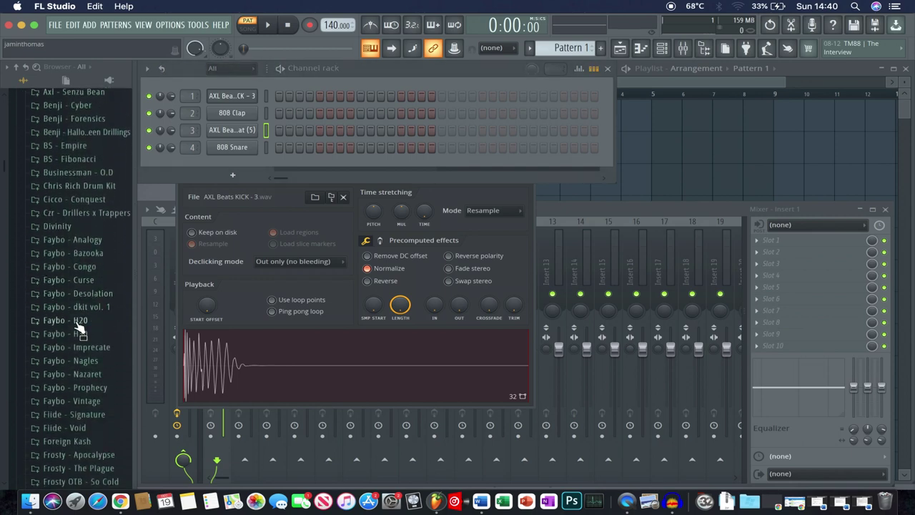
pyautogui.scroll(-12, 93, 325)
pyautogui.scroll(-7, 93, 325)
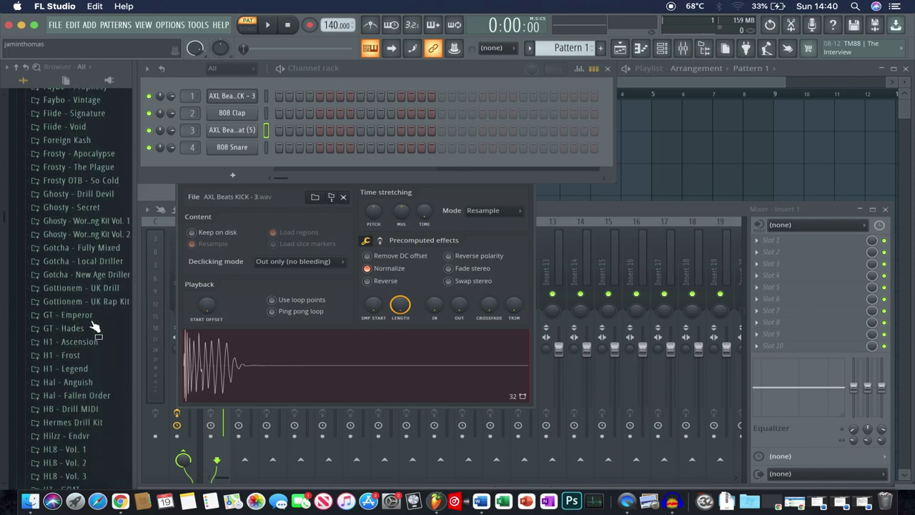
pyautogui.scroll(11, 93, 325)
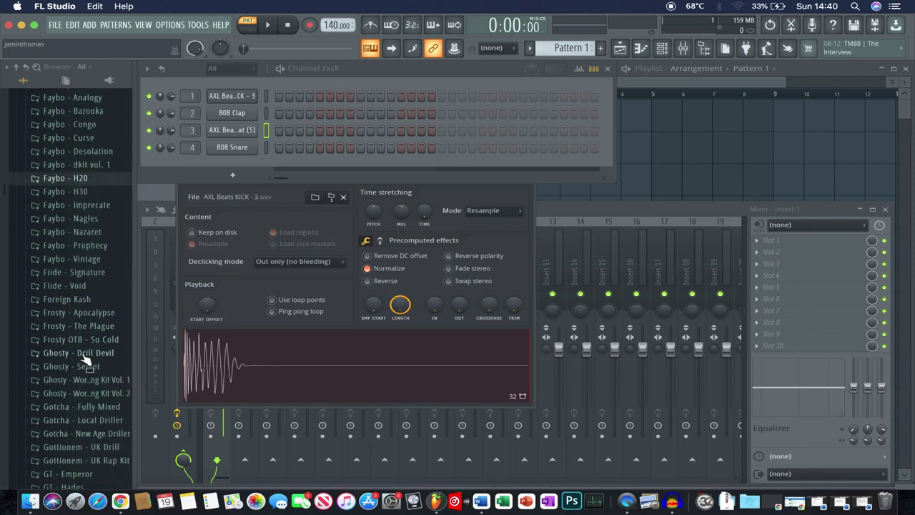
pyautogui.scroll(1, 93, 326)
pyautogui.scroll(-20, 93, 326)
pyautogui.scroll(-20, 98, 313)
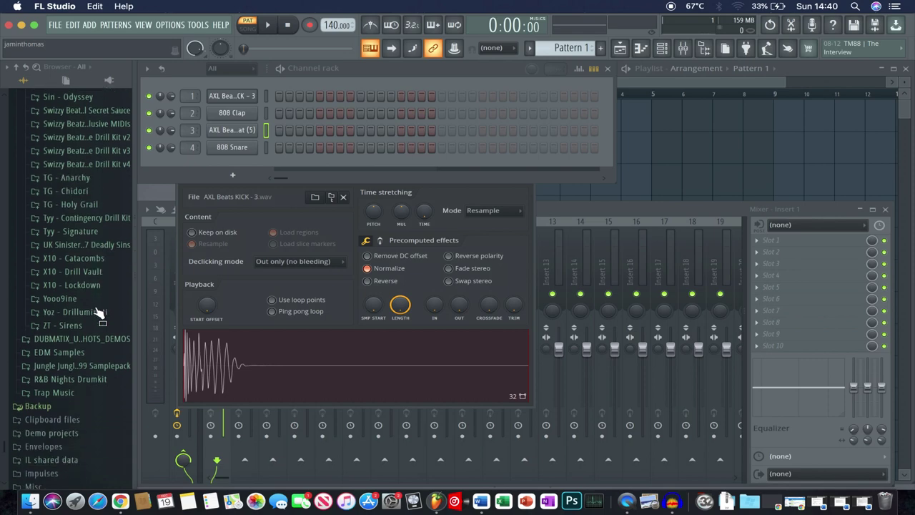
pyautogui.scroll(2, 96, 322)
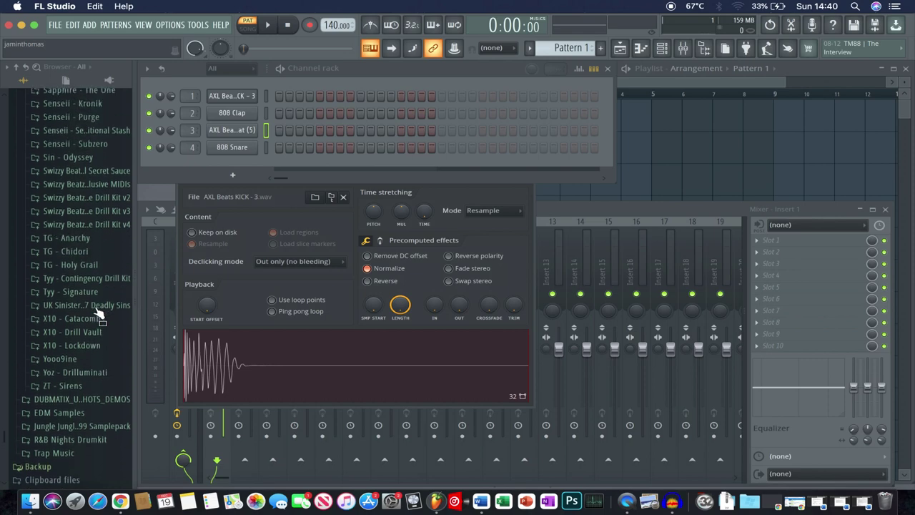
pyautogui.click(87, 373)
pyautogui.click(66, 430)
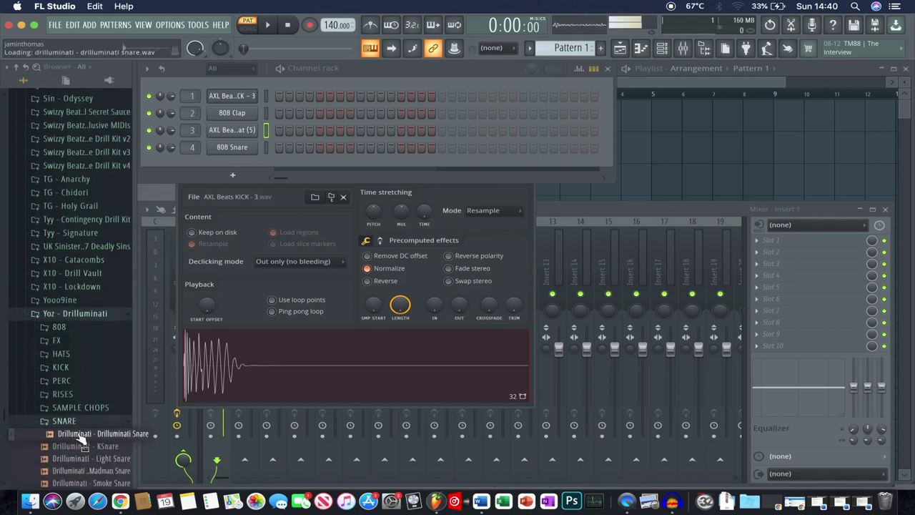
pyautogui.press('Down')
pyautogui.press('Down')
pyautogui.press('Down')
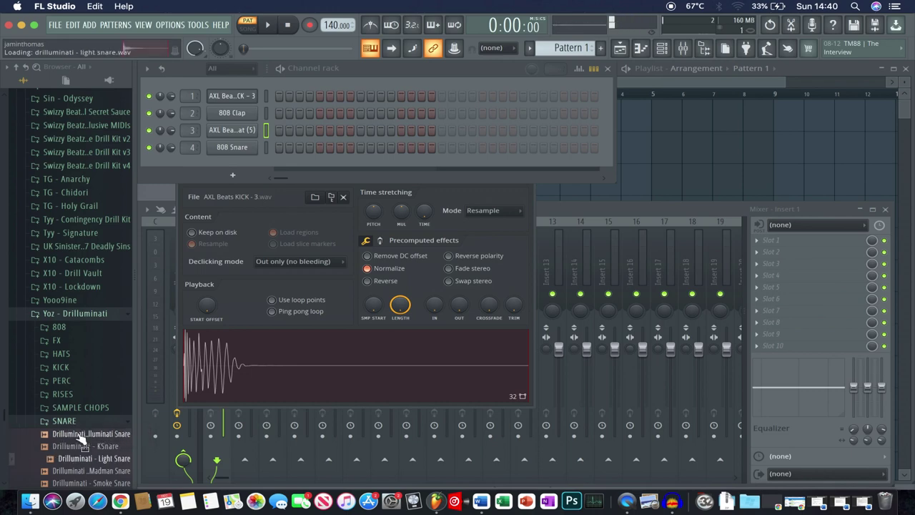
# Step: Audition the 808s in the X10 - Drill Vault kit and add GALAXY 808 as a new channel
pyautogui.scroll(2, 80, 422)
pyautogui.click(68, 334)
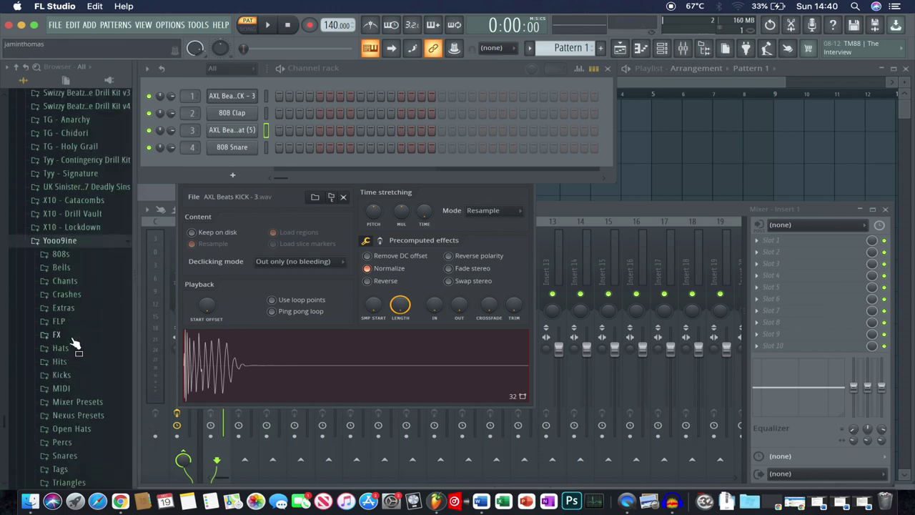
pyautogui.click(85, 213)
pyautogui.click(81, 255)
pyautogui.press('Down')
pyautogui.press('Down')
pyautogui.press('Down')
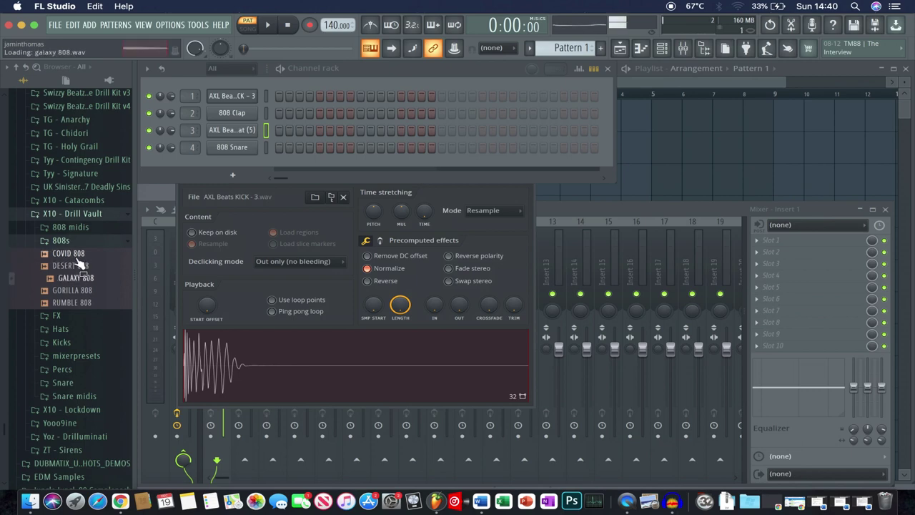
pyautogui.press('Down')
pyautogui.click(80, 265)
pyautogui.click(78, 278)
pyautogui.moveTo(79, 280); pyautogui.dragTo(234, 165)
pyautogui.click(72, 241)
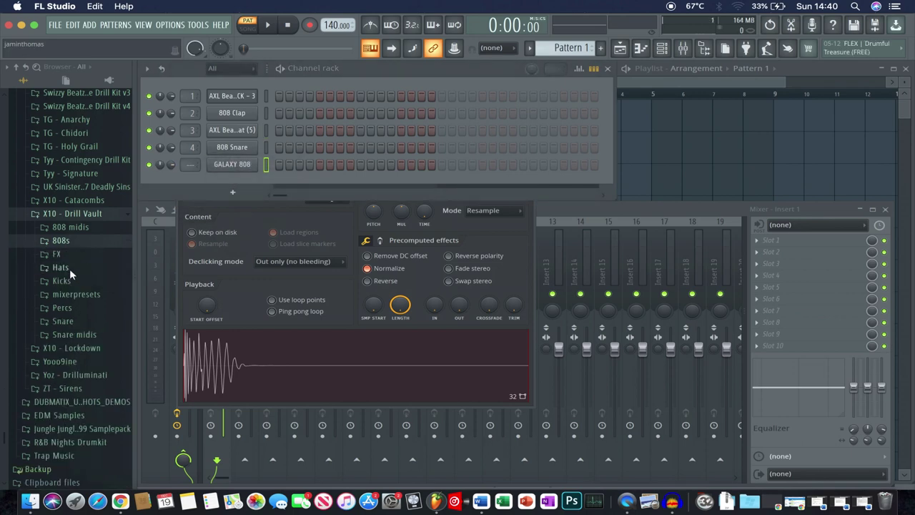
# Step: During playback, program hi-hat hits on steps 1, 4, 7, 9, 12, 15, 16, 17 and 20 of Pattern 1
pyautogui.click(286, 72)
pyautogui.press('space')
pyautogui.click(279, 130)
pyautogui.click(309, 130)
pyautogui.click(339, 130)
pyautogui.click(361, 130)
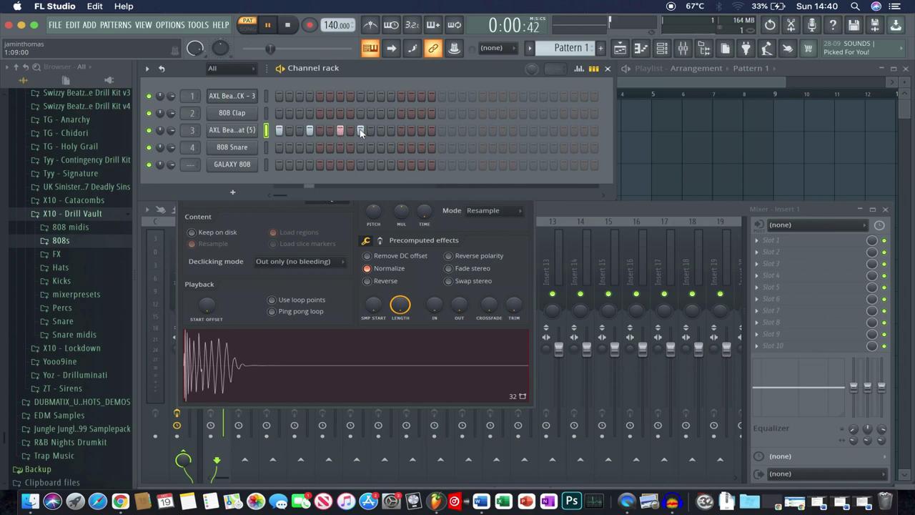
pyautogui.click(392, 130)
pyautogui.click(421, 130)
pyautogui.click(432, 130)
pyautogui.click(442, 130)
pyautogui.click(472, 130)
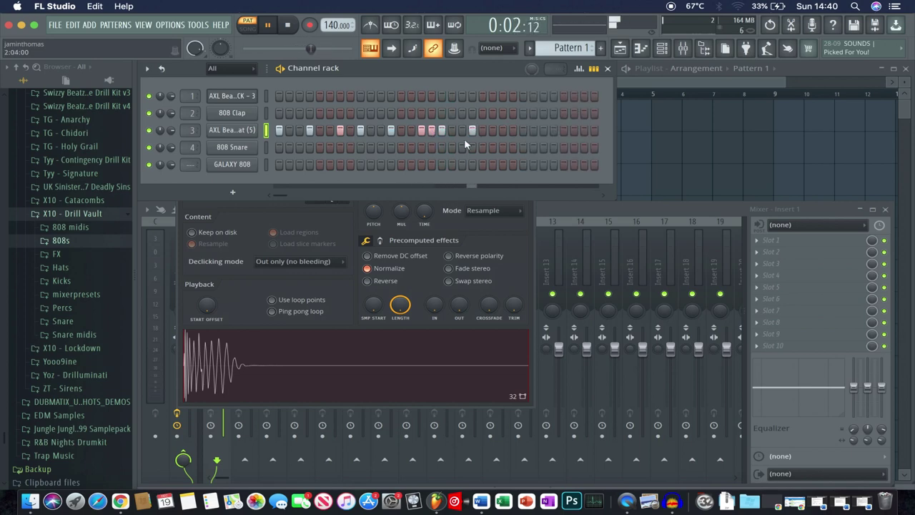
# Step: Replace the hi-hat hit on step 16 with one on step 14 and add hits on steps 23, 26, 28 and 31
pyautogui.click(412, 130)
pyautogui.click(503, 130)
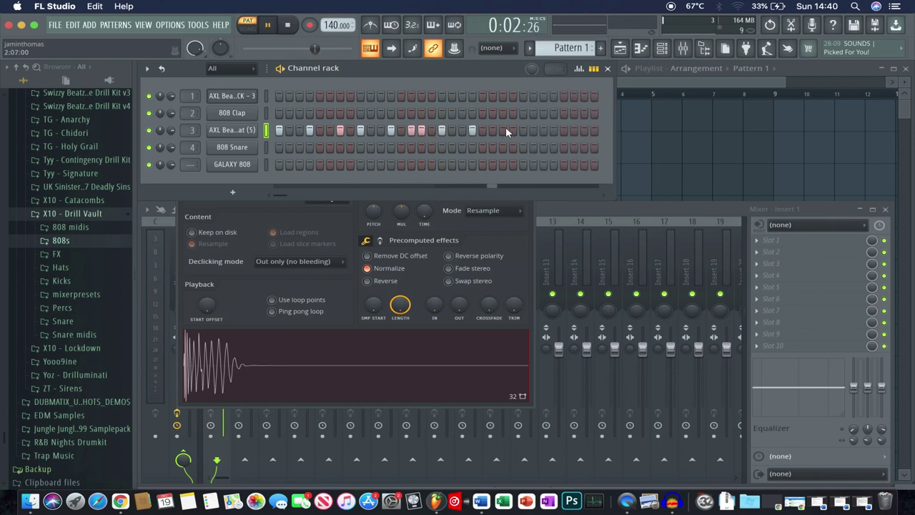
pyautogui.click(523, 130)
pyautogui.click(553, 130)
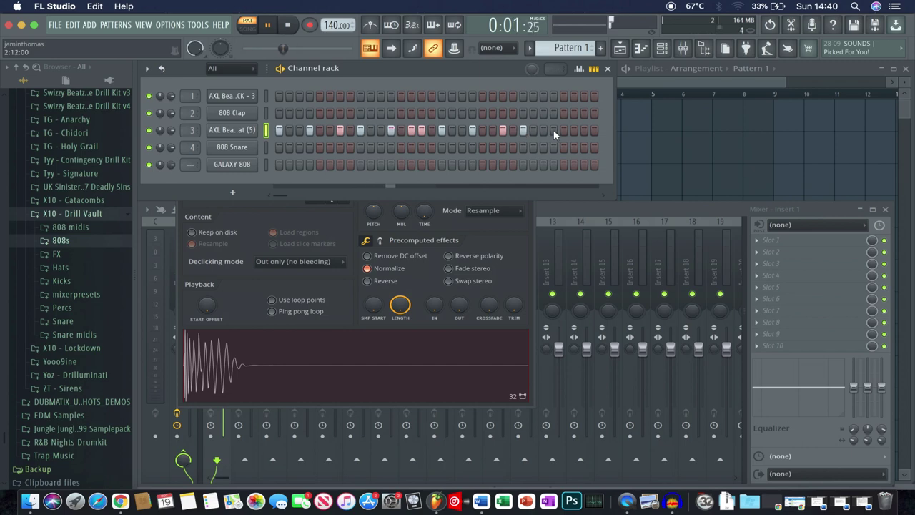
pyautogui.click(583, 130)
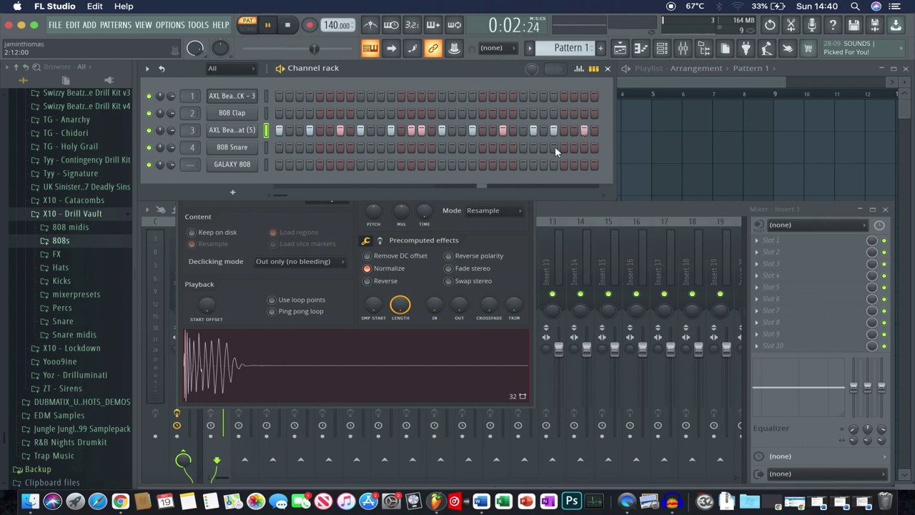
pyautogui.press('space')
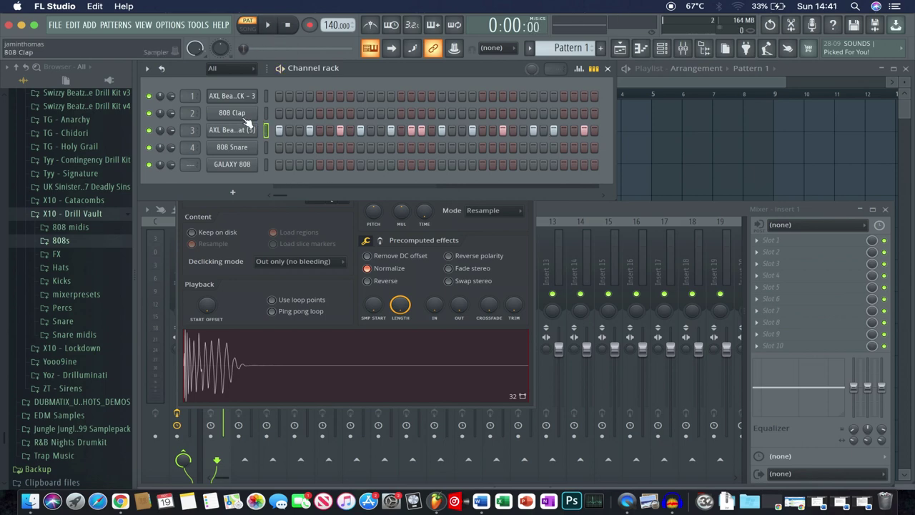
# Step: Edit the hi-hat sample in Edison, load the result back into channel 3, and play the pattern to check it
pyautogui.click(242, 130)
pyautogui.click(326, 329)
pyautogui.press('space')
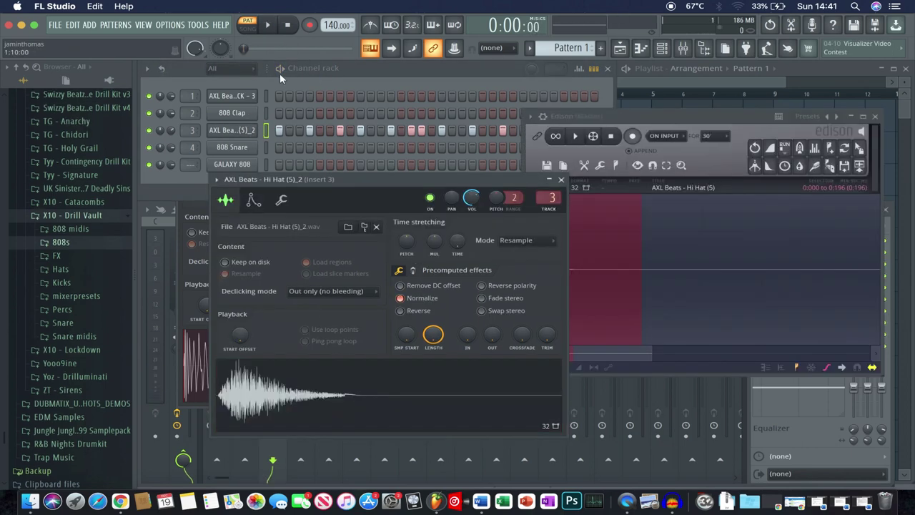
pyautogui.click(281, 73)
pyautogui.press('space')
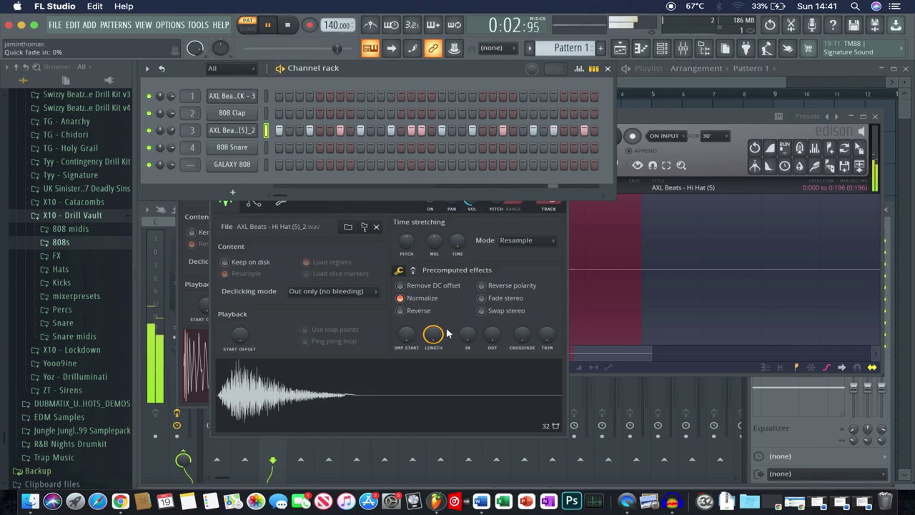
pyautogui.press('space')
# Step: Fade out the hi-hat's tail in Edison, load the shortened sample back into channel 3, and play the pattern
pyautogui.moveTo(596, 271); pyautogui.dragTo(570, 266)
pyautogui.rightClick(574, 268)
pyautogui.moveTo(594, 312)
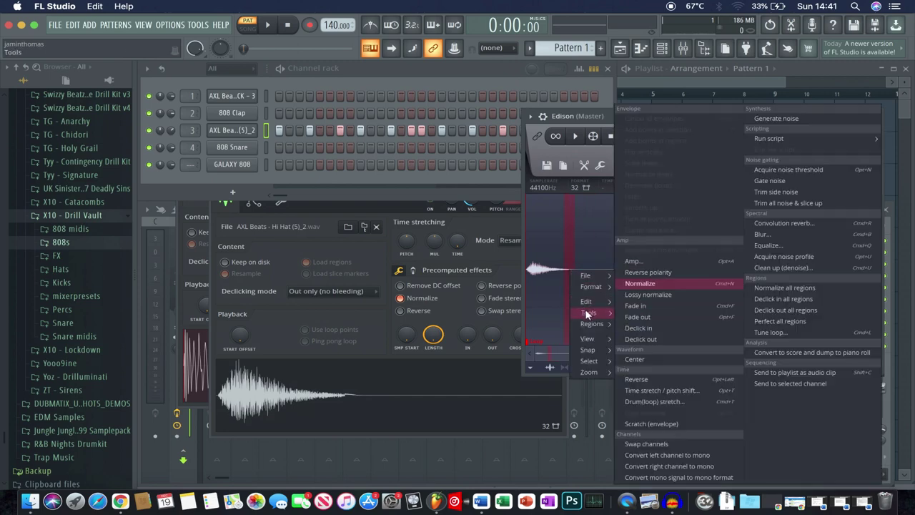
pyautogui.click(647, 317)
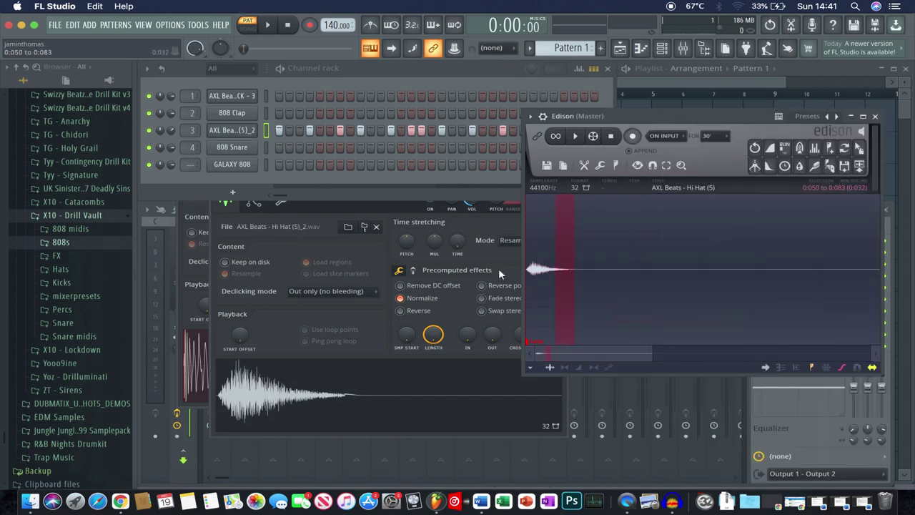
pyautogui.moveTo(859, 147); pyautogui.dragTo(392, 396)
pyautogui.press('space')
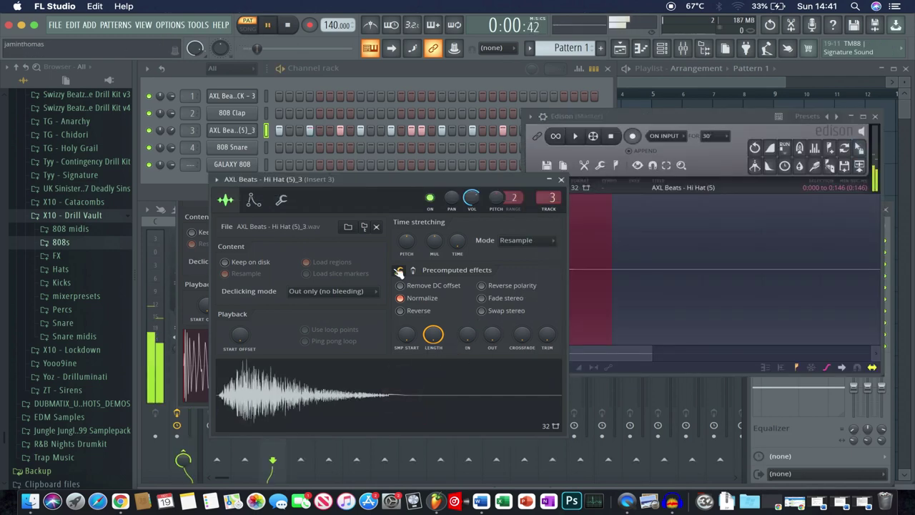
# Step: Adjust the decay of the hi-hat channel's volume envelope while the pattern plays, and stop playback
pyautogui.click(251, 201)
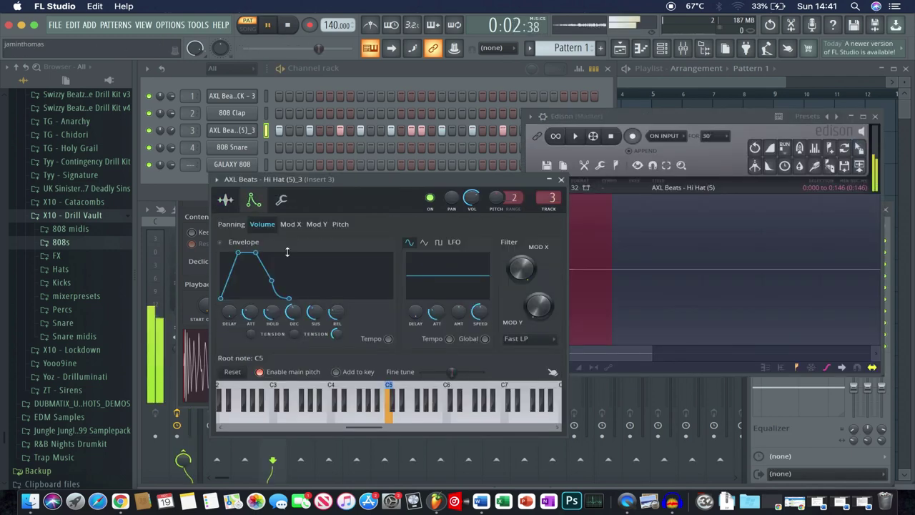
pyautogui.moveTo(294, 312); pyautogui.dragTo(334, 306)
pyautogui.click(226, 200)
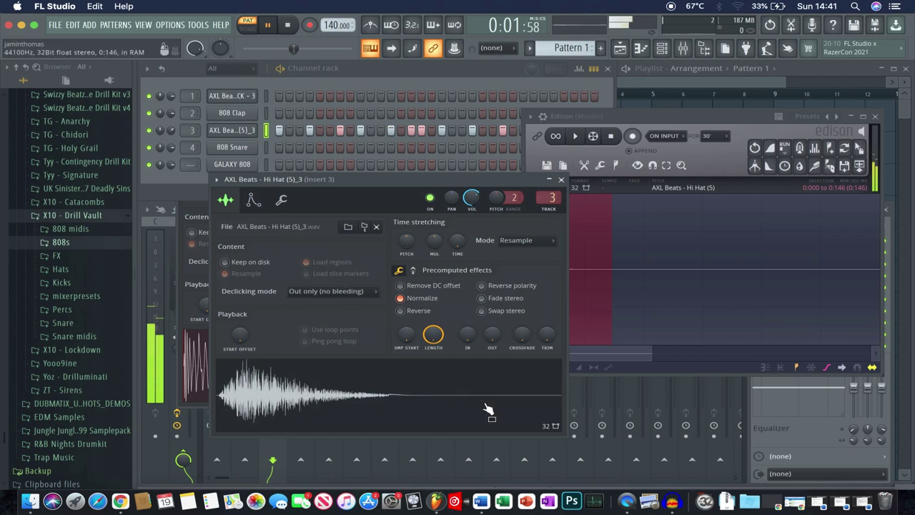
pyautogui.press('space')
# Step: Load FabFilter Pro-Q 3 into effect slot 2 of the hi-hat's mixer track, Insert 3
pyautogui.press('F9')
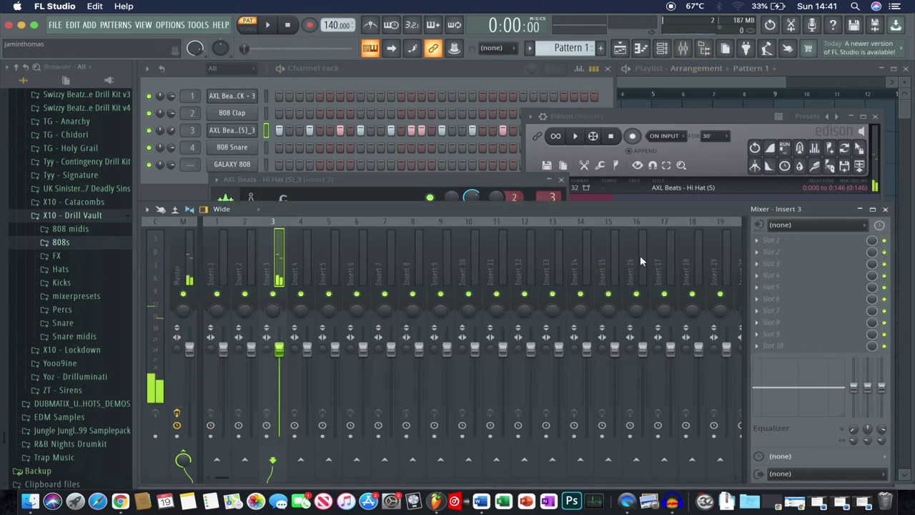
pyautogui.click(782, 251)
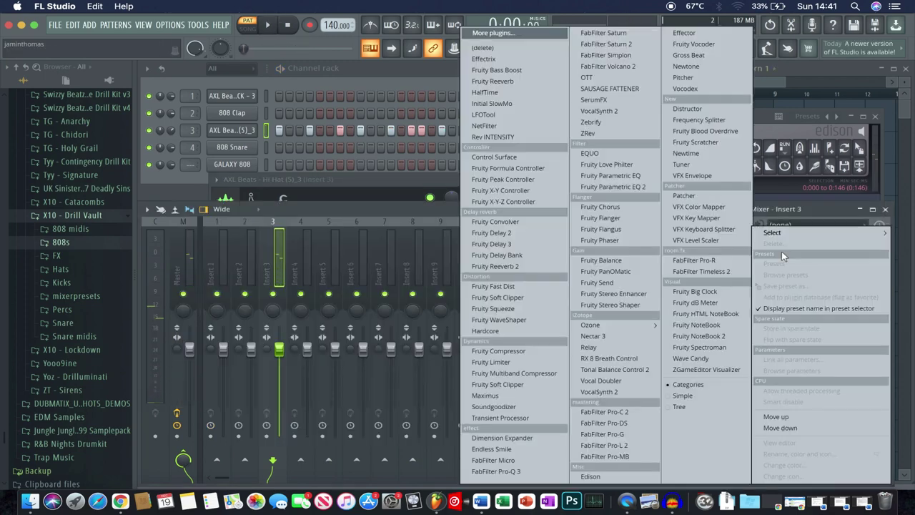
pyautogui.click(512, 474)
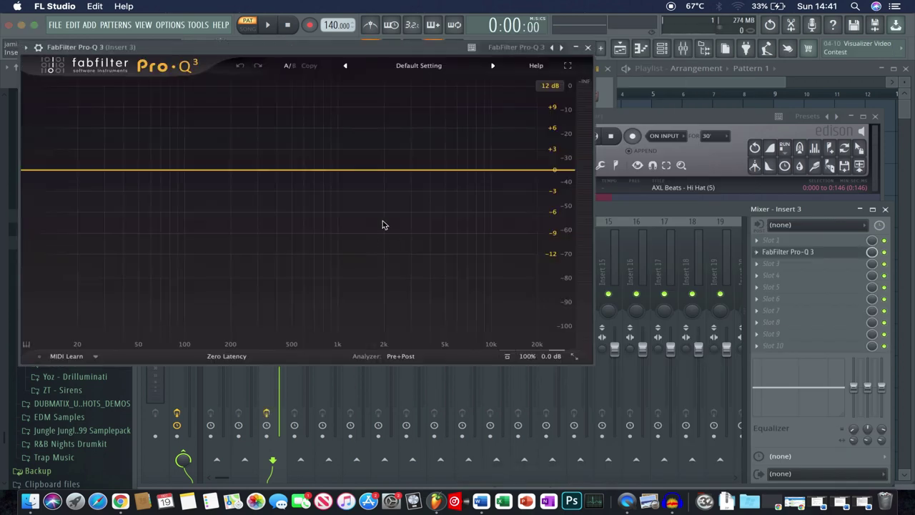
# Step: Add a low-cut band at about 1043 Hz in Pro-Q 3, play the pattern, and close the Pro-Q 3 and Edison windows
pyautogui.click(258, 171)
pyautogui.click(147, 305)
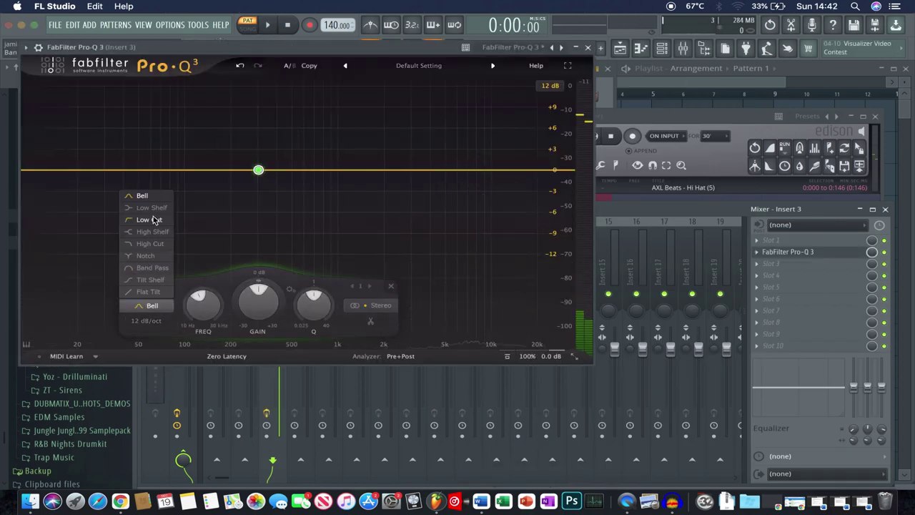
pyautogui.click(153, 219)
pyautogui.moveTo(258, 170); pyautogui.dragTo(351, 165)
pyautogui.press('space')
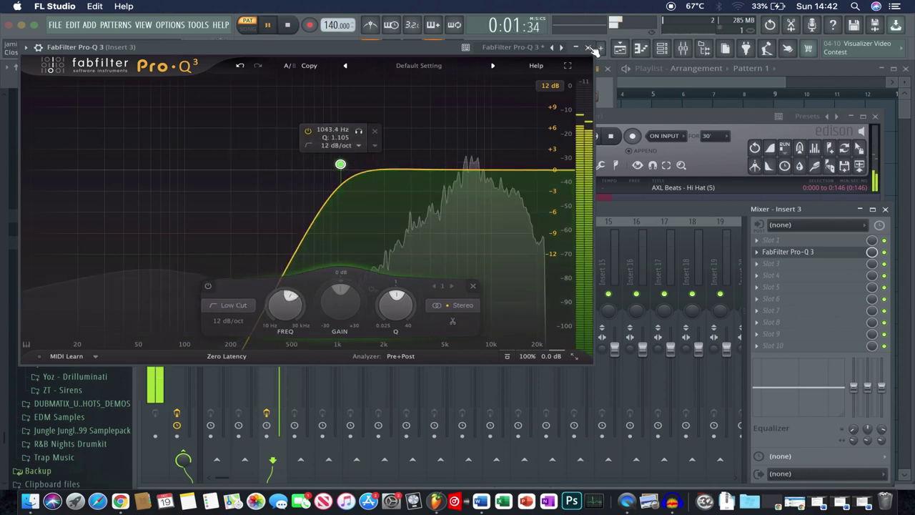
pyautogui.click(588, 46)
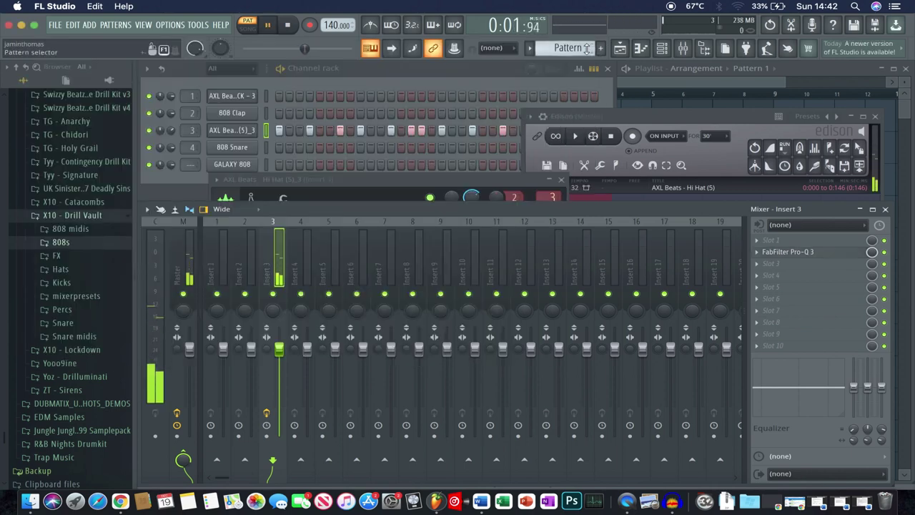
pyautogui.click(767, 115)
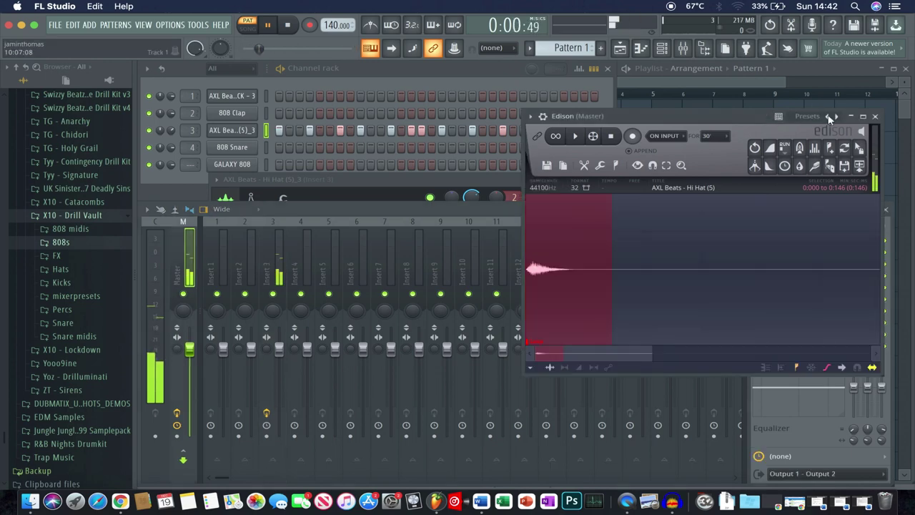
pyautogui.click(875, 116)
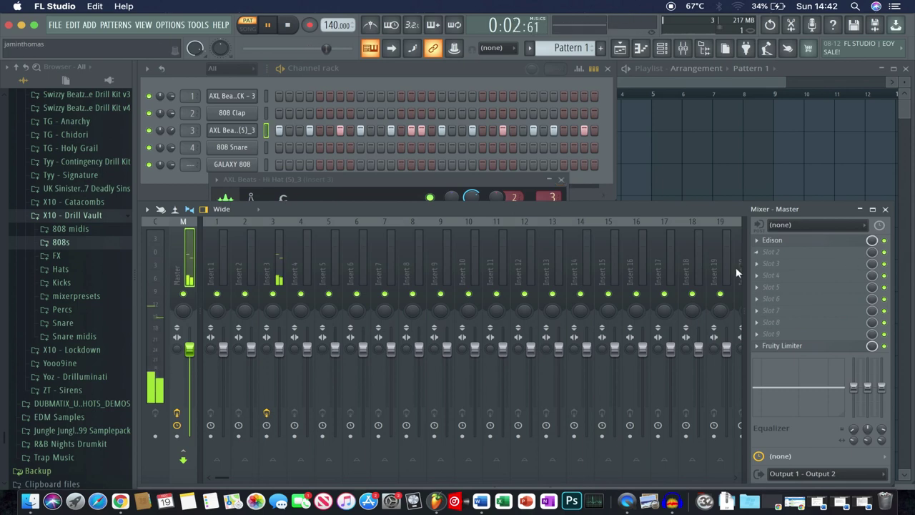
# Step: Load Fruity Parametric EQ 2 into effect slot 4 of Insert 3 and close the Pro-Q 3 window
pyautogui.click(269, 265)
pyautogui.click(814, 252)
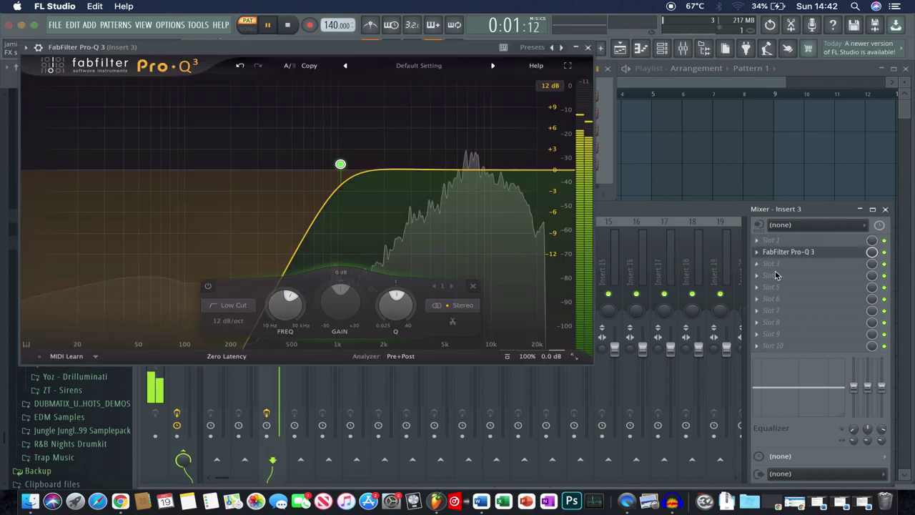
pyautogui.rightClick(813, 253)
pyautogui.moveTo(772, 233)
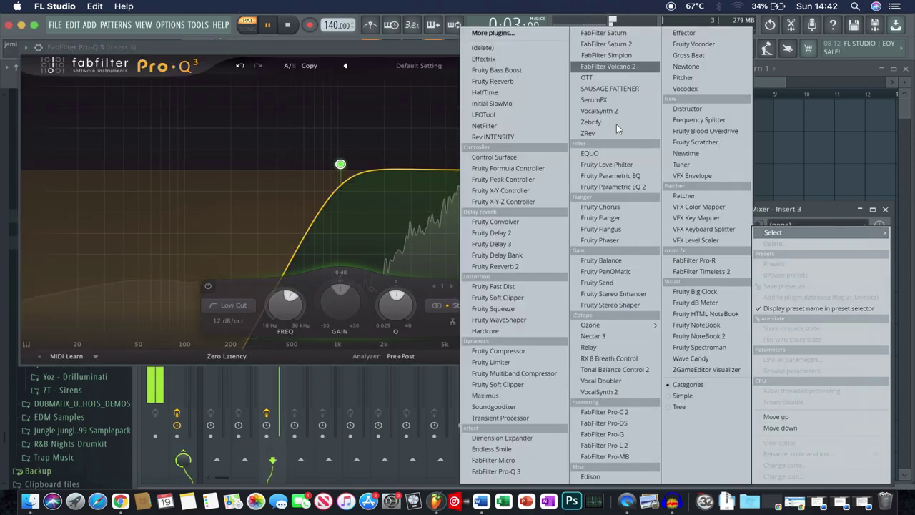
pyautogui.click(622, 187)
pyautogui.click(588, 47)
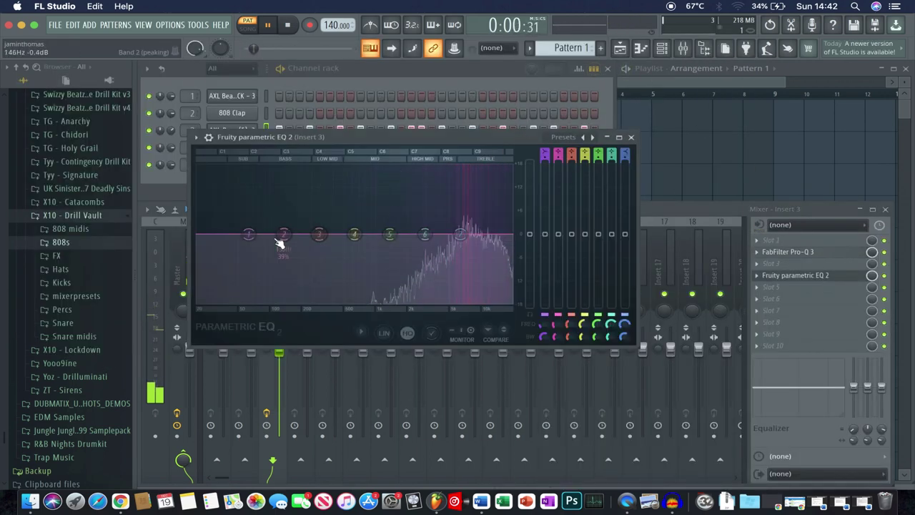
# Step: Make band 1 of Fruity Parametric EQ 2 a high-pass filter with Steep 8 order and 55% bandwidth
pyautogui.rightClick(250, 234)
pyautogui.moveTo(267, 264)
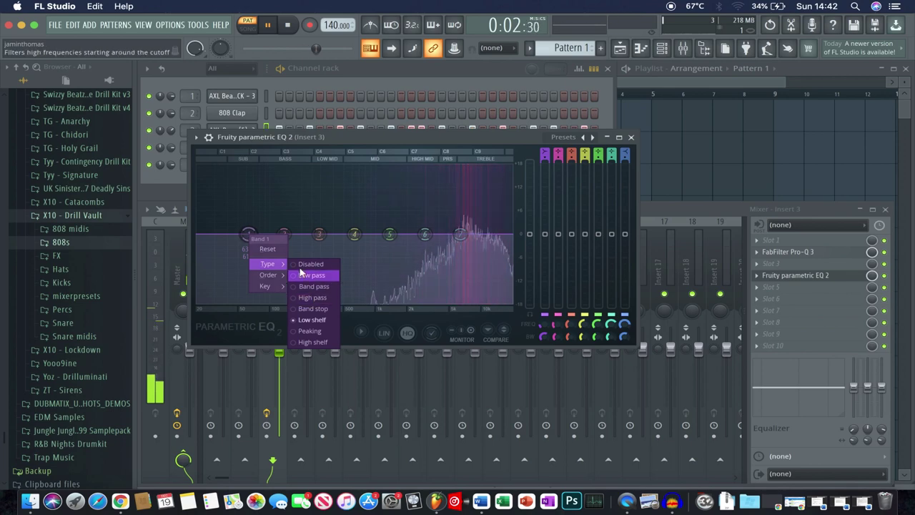
pyautogui.click(319, 297)
pyautogui.moveTo(267, 274)
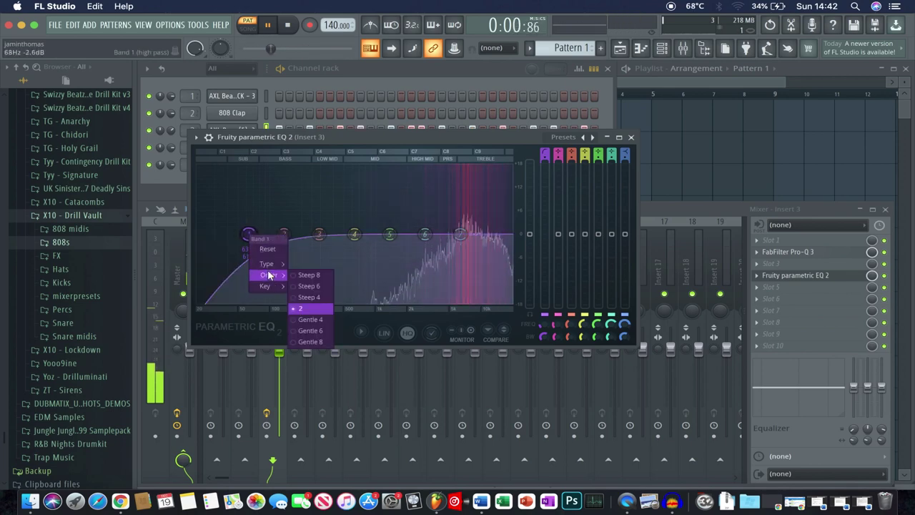
pyautogui.click(304, 275)
pyautogui.moveTo(545, 334); pyautogui.dragTo(545, 346)
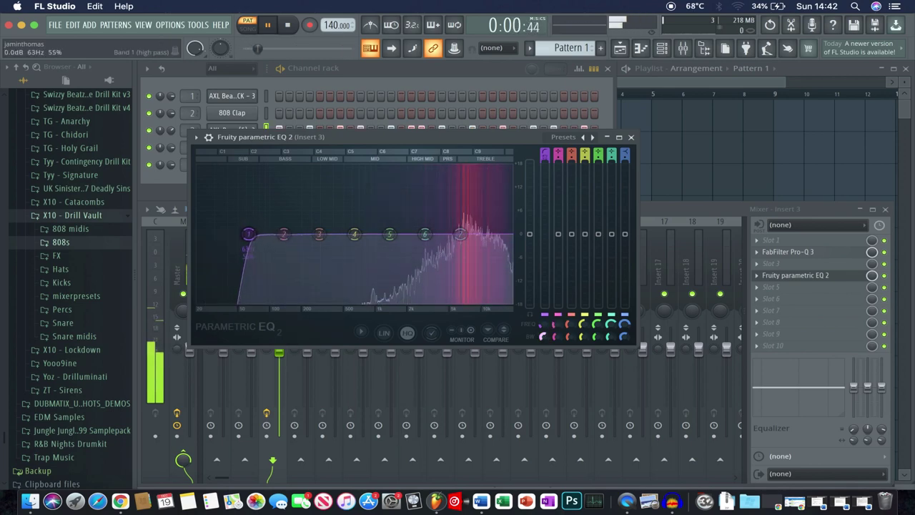
pyautogui.rightClick(245, 235)
pyautogui.moveTo(269, 274)
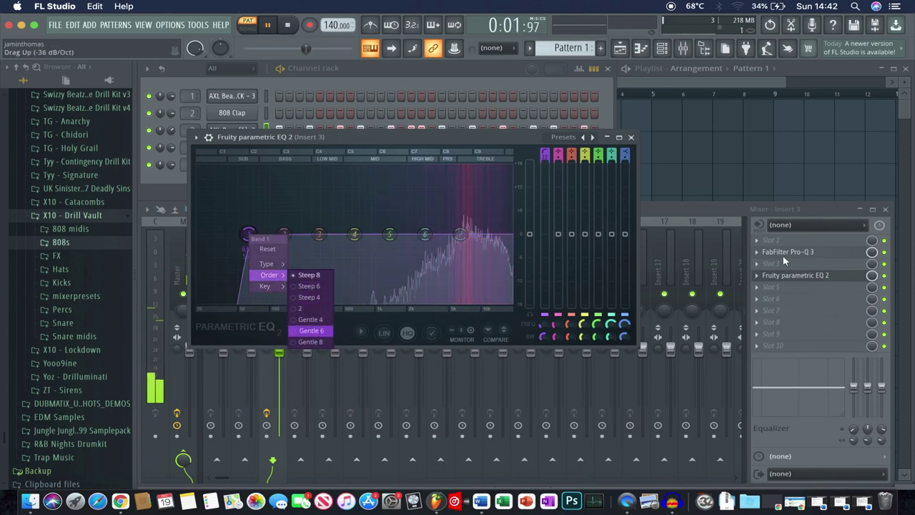
# Step: Try the 96 dB/oct and Brickwall slopes on Pro-Q 3's low cut, return it to 12 dB/oct, and close the plugin window
pyautogui.click(808, 253)
pyautogui.click(813, 250)
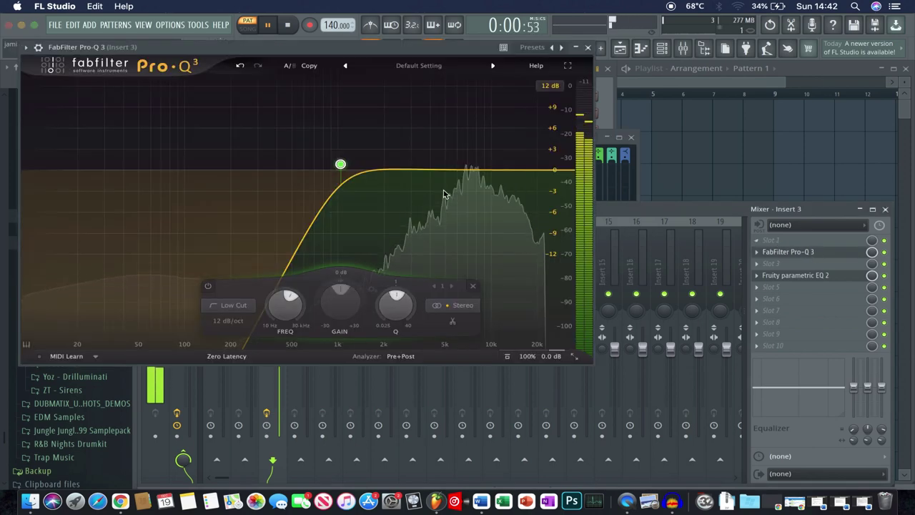
pyautogui.click(228, 321)
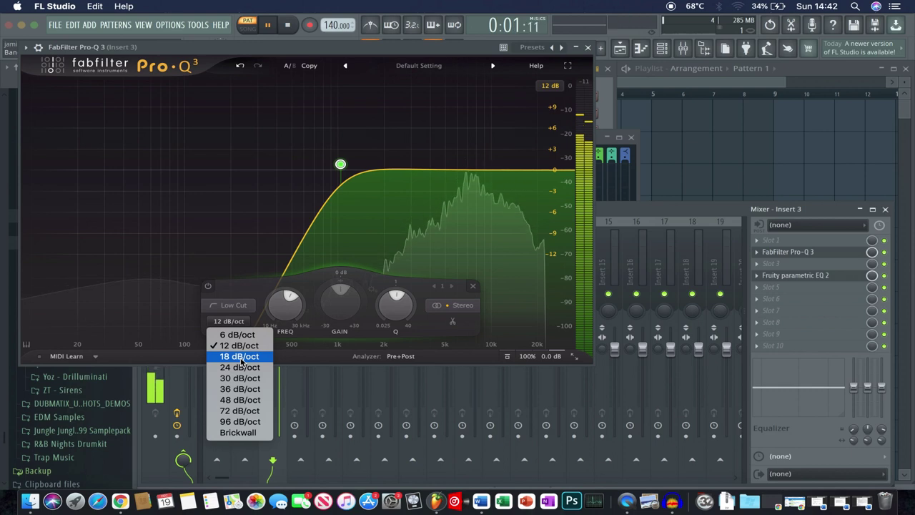
pyautogui.click(240, 422)
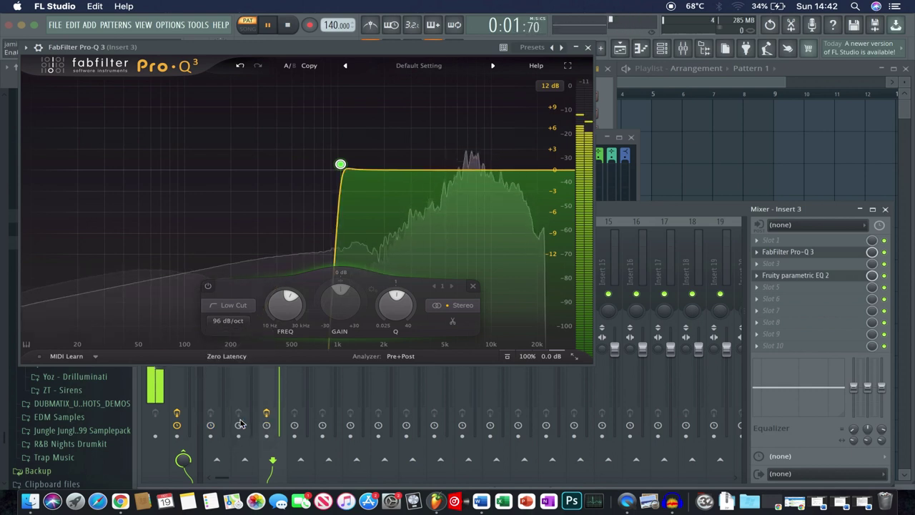
pyautogui.click(241, 311)
pyautogui.click(228, 321)
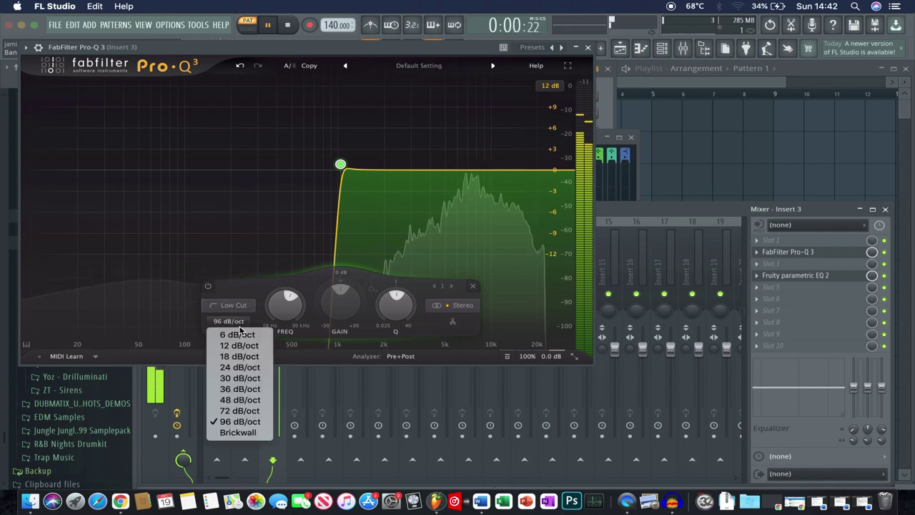
pyautogui.click(239, 432)
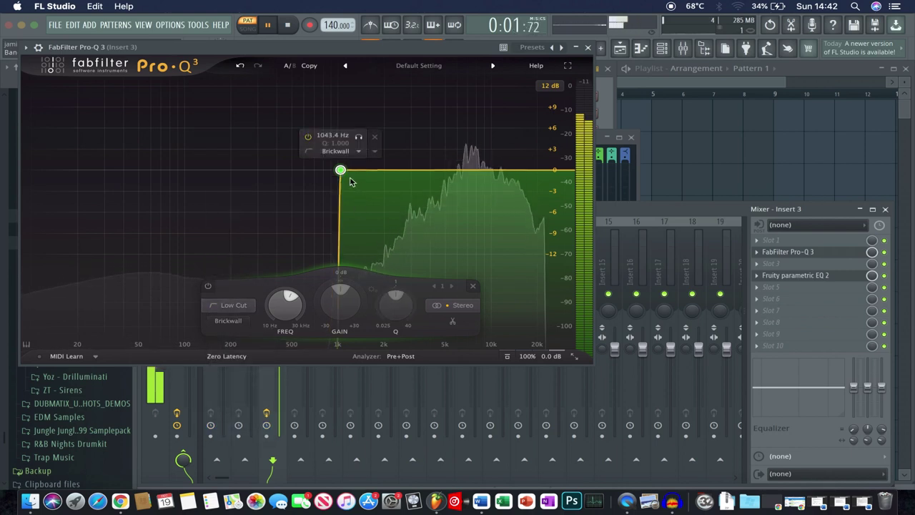
pyautogui.click(228, 322)
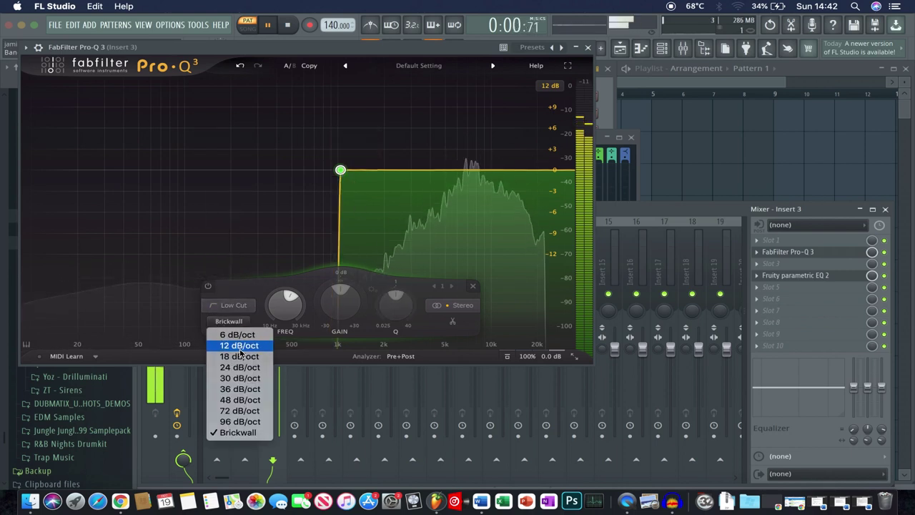
pyautogui.click(244, 345)
pyautogui.click(588, 47)
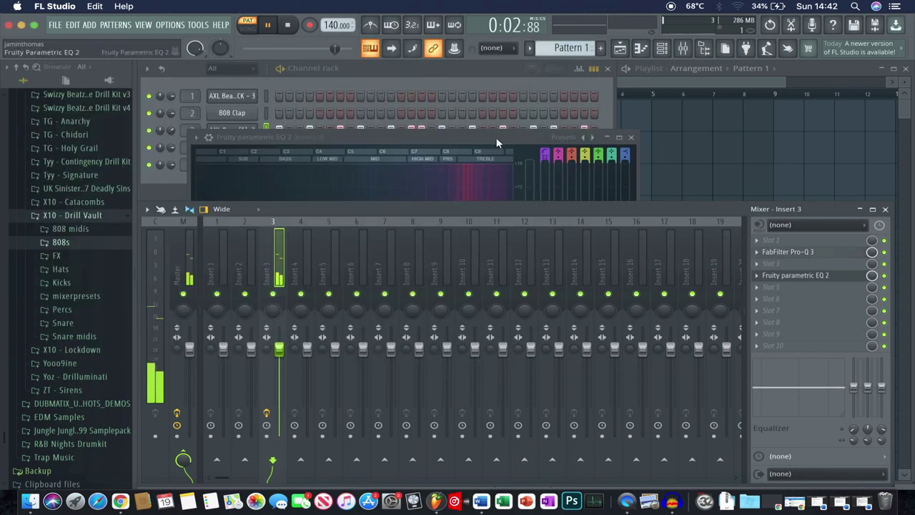
# Step: Stop playback, bypass FabFilter Pro-Q 3 on Insert 3, and play the pattern again
pyautogui.click(496, 142)
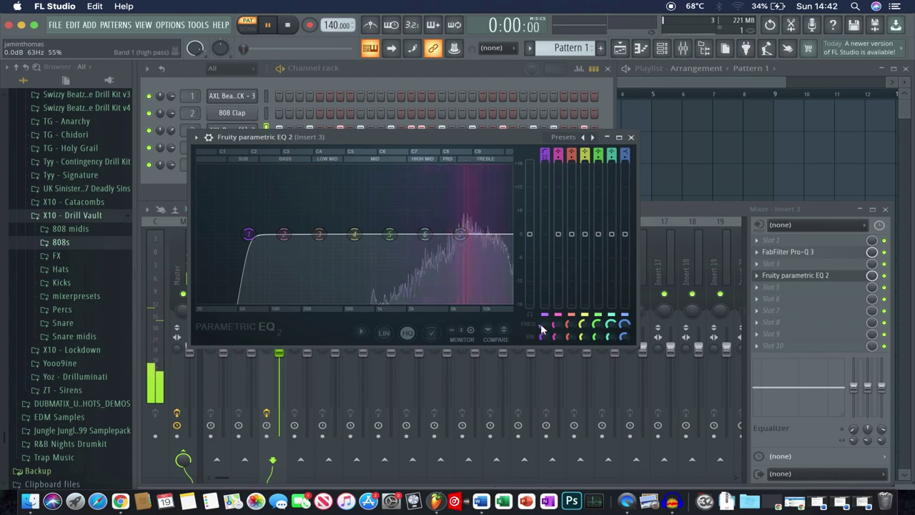
pyautogui.press('space')
pyautogui.click(885, 251)
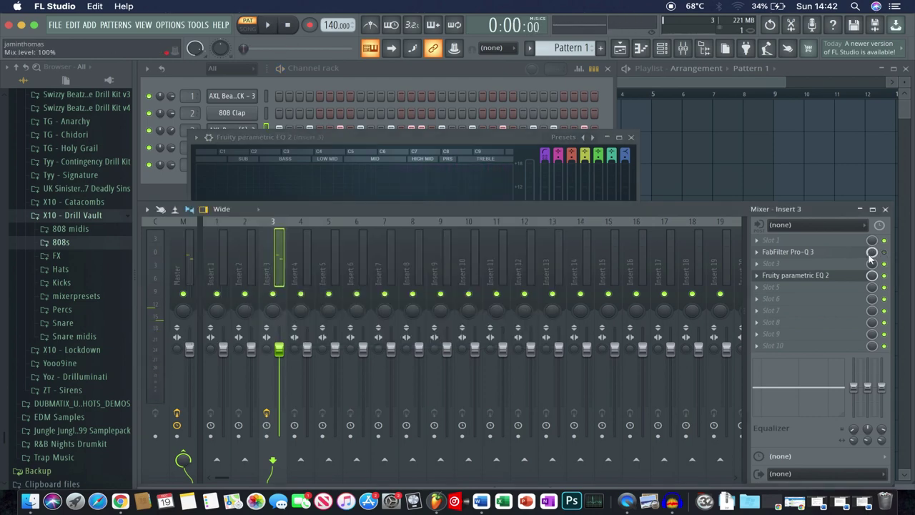
pyautogui.press('space')
# Step: Move the Fruity Parametric EQ 2 high-pass cutoff to 1029 Hz, and remove that EQ from slot 4 of Insert 3
pyautogui.click(555, 193)
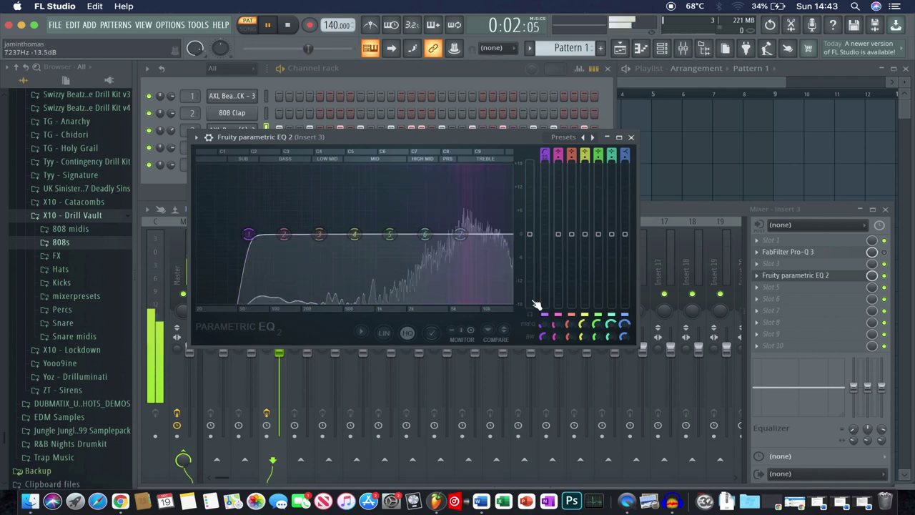
pyautogui.moveTo(249, 234); pyautogui.dragTo(377, 234)
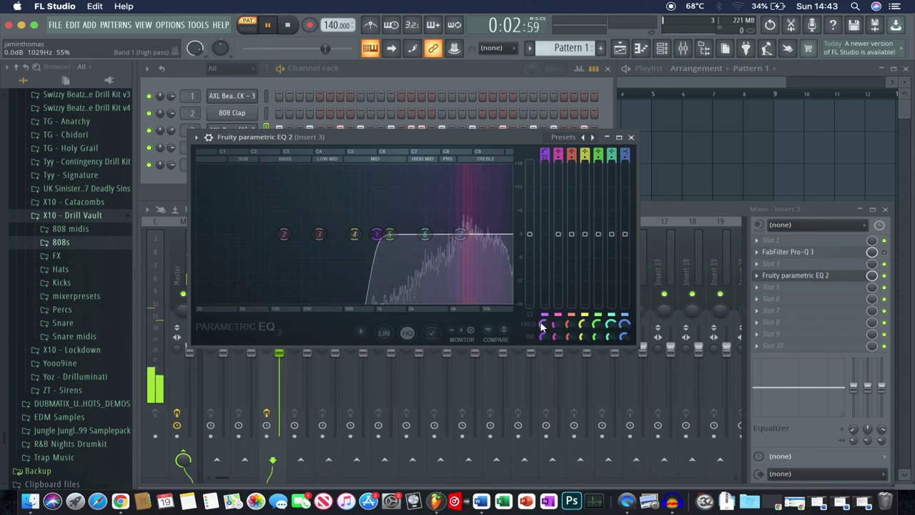
pyautogui.click(762, 274)
pyautogui.moveTo(777, 217)
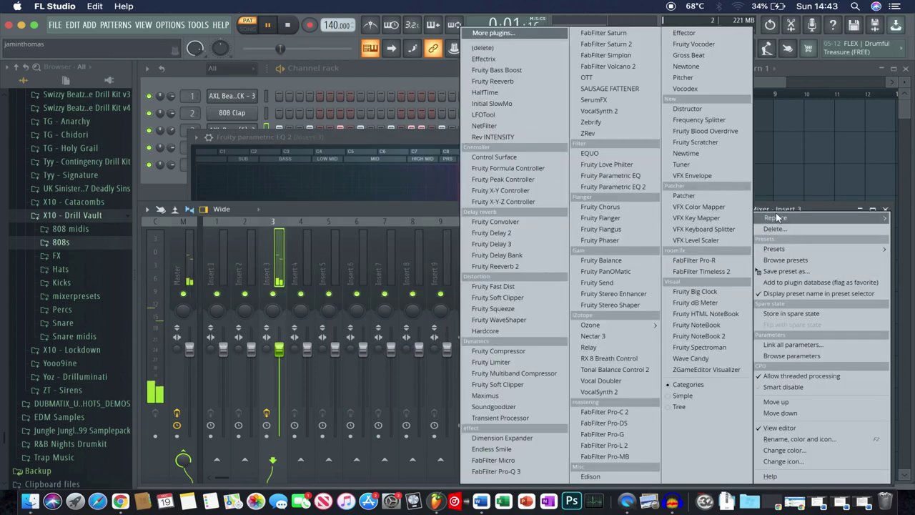
pyautogui.click(500, 50)
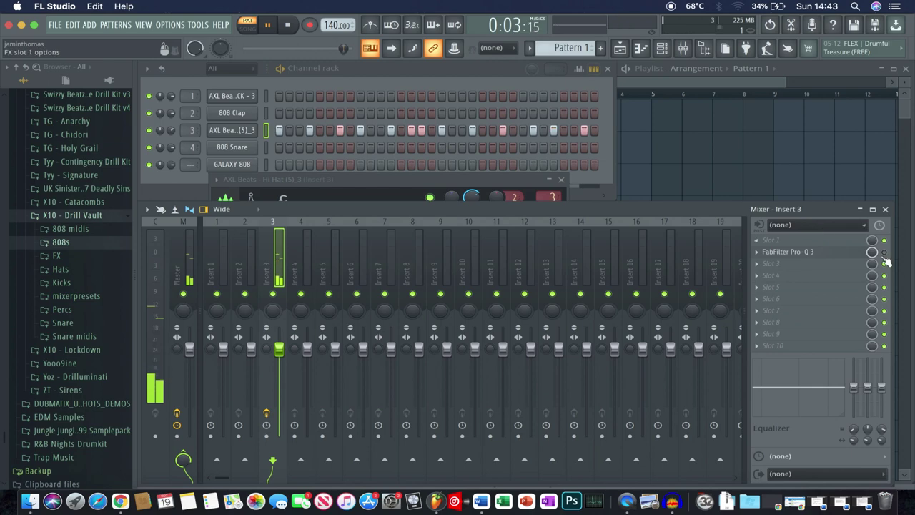
# Step: Close the hi-hat's channel settings, route the GALAXY 808 channel to mixer track 5, and normalize its sample
pyautogui.click(561, 180)
pyautogui.moveTo(190, 165); pyautogui.dragTo(190, 143)
pyautogui.scroll(-1, 192, 165)
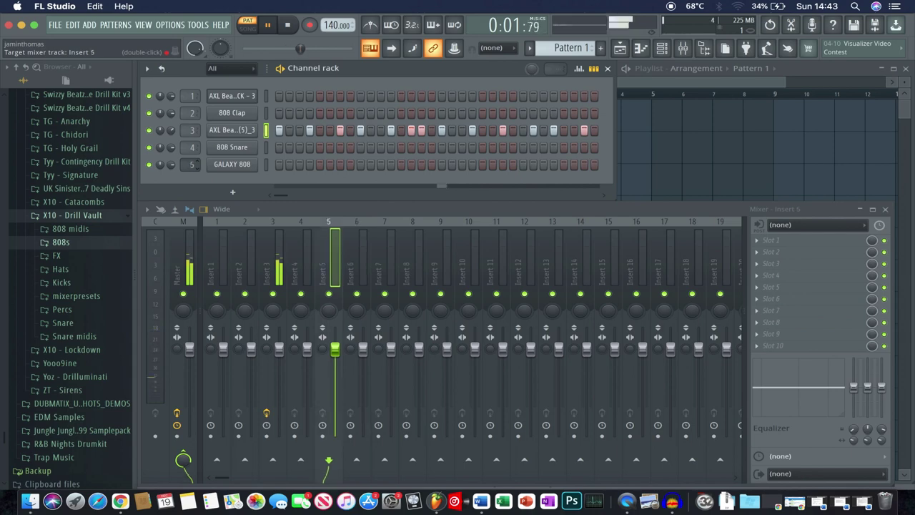
pyautogui.click(231, 164)
pyautogui.click(413, 285)
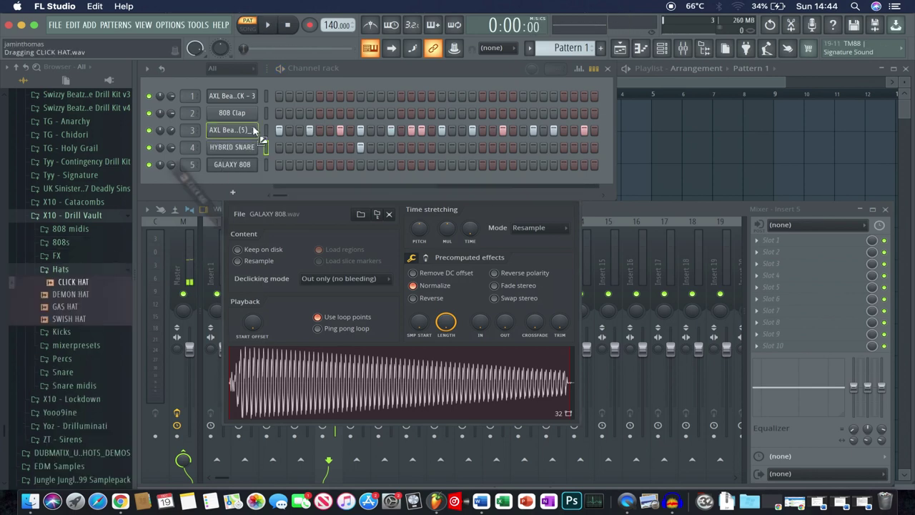
# Step: Replace the 808 Clap on channel 2 with the CLICK HAT sample and open that channel's piano roll
pyautogui.moveTo(187, 187); pyautogui.dragTo(251, 113)
pyautogui.rightClick(251, 112)
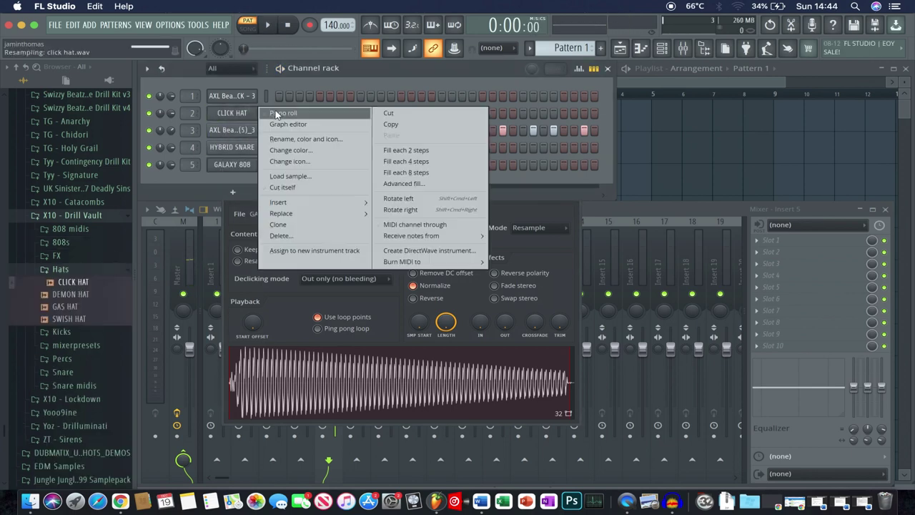
pyautogui.click(286, 115)
pyautogui.scroll(-6, 447, 210)
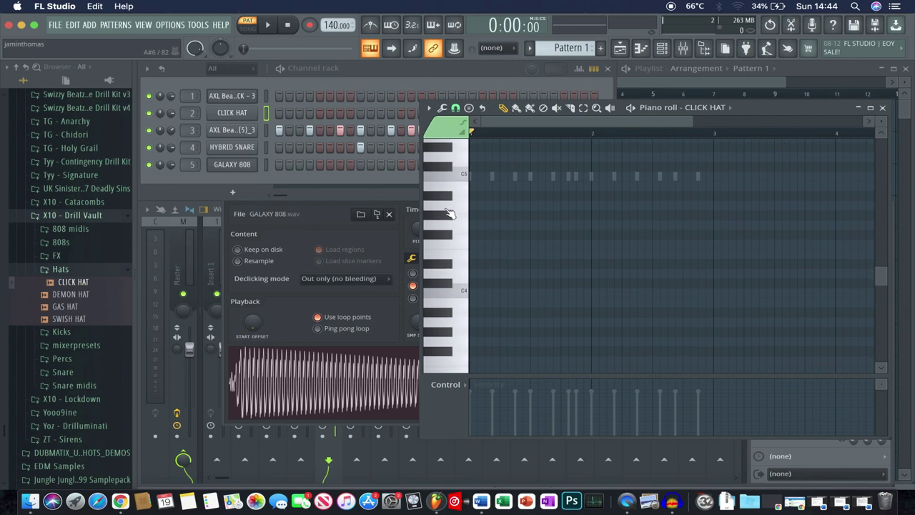
pyautogui.scroll(4, 455, 193)
# Step: Play the pattern and change the piano roll's snap setting
pyautogui.press('space')
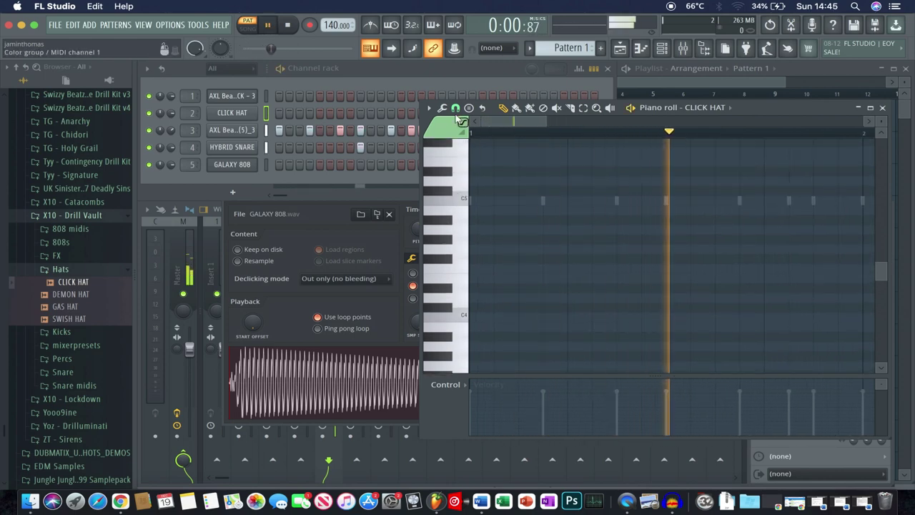
pyautogui.click(455, 108)
pyautogui.click(472, 218)
pyautogui.press('space')
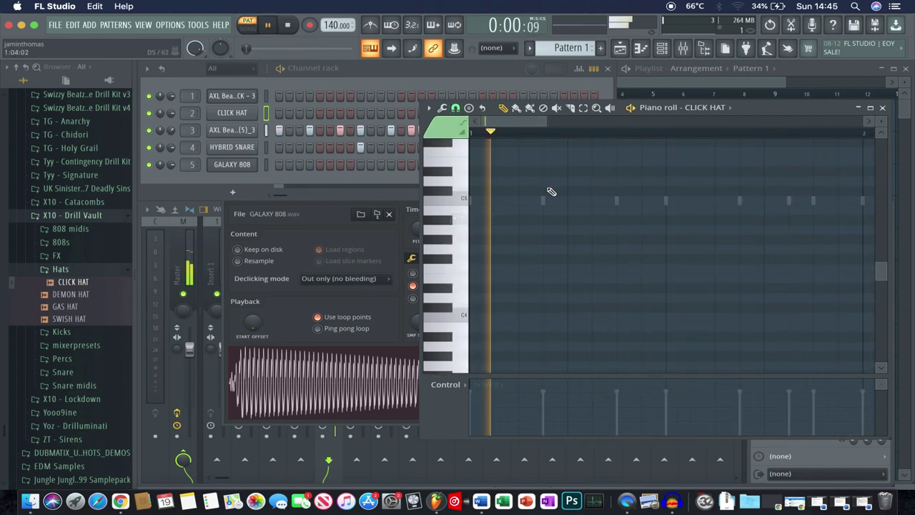
# Step: Add two C5 notes with reduced velocity between the second and third hits of the AXL Beats hi-hat, and play the pattern
pyautogui.rightClick(250, 134)
pyautogui.click(283, 131)
pyautogui.click(588, 201)
pyautogui.click(632, 201)
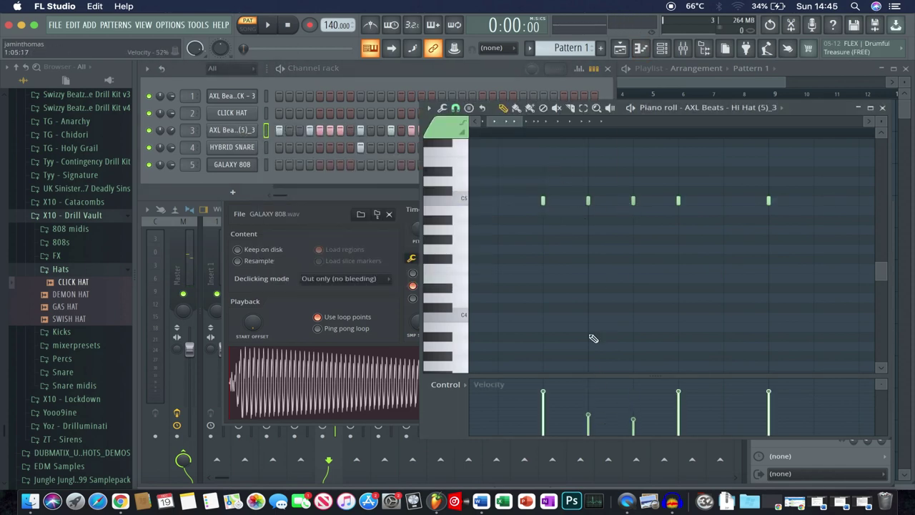
pyautogui.scroll(-2, 588, 317)
pyautogui.press('space')
pyautogui.press('space')
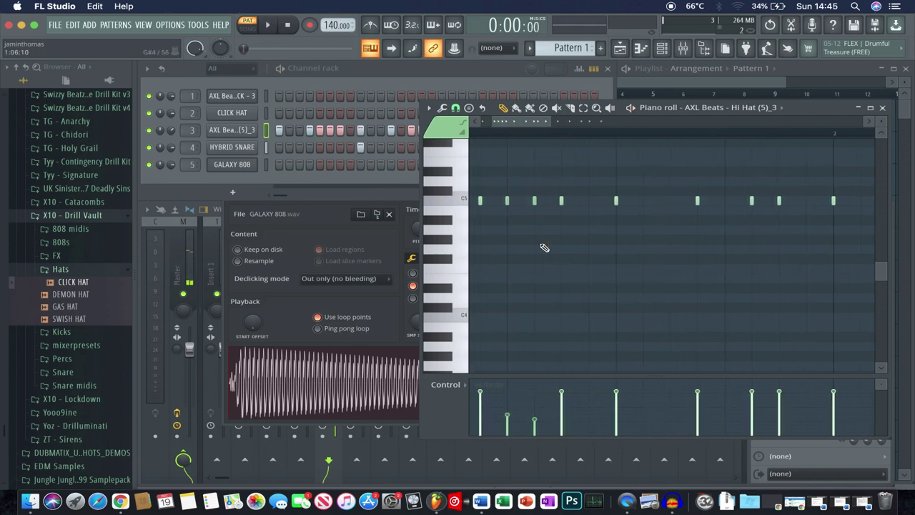
pyautogui.press('space')
# Step: Check the HYBRID SNARE's notes, and add two low-velocity C5 notes just before the snare hit in CLICK HAT's piano roll
pyautogui.rightClick(255, 147)
pyautogui.click(282, 151)
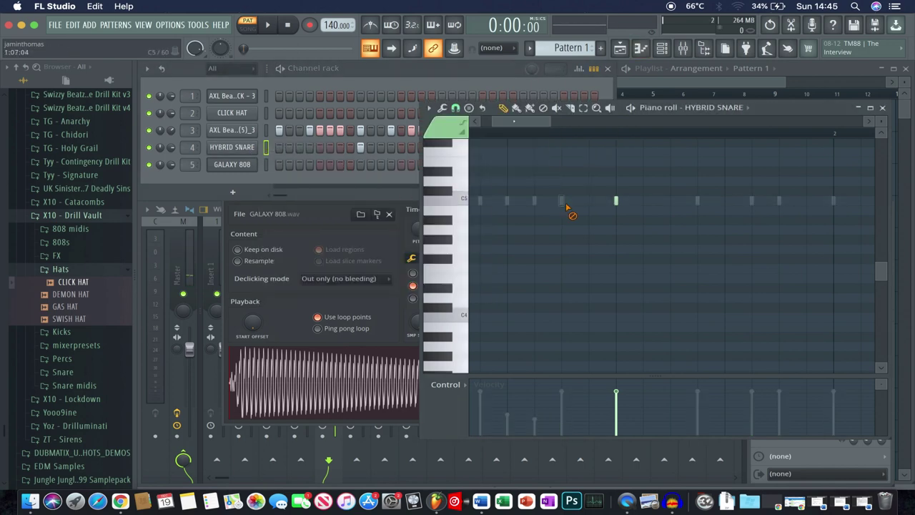
pyautogui.rightClick(255, 109)
pyautogui.click(283, 113)
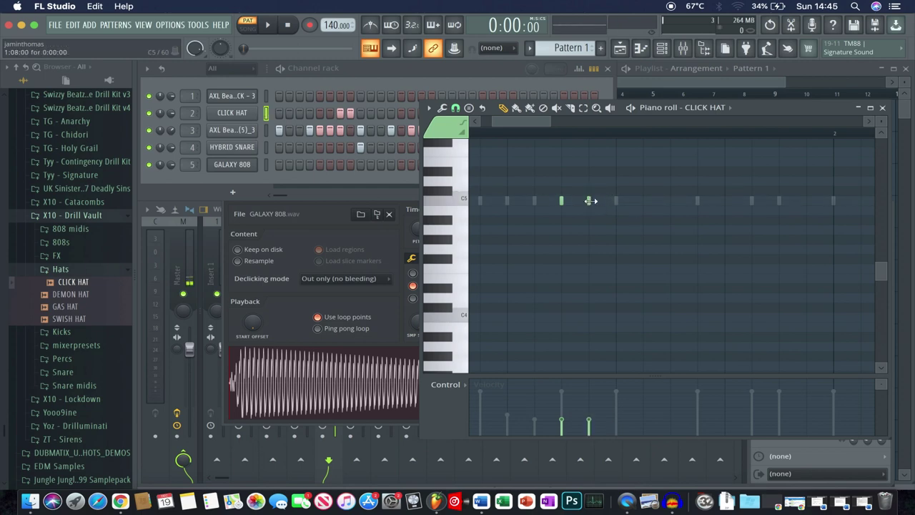
# Step: Set the piano roll snap to 1/4 step and fill CLICK HAT's gap before the snare hit with a roll of eight C5 notes
pyautogui.click(455, 107)
pyautogui.click(473, 187)
pyautogui.click(567, 201)
pyautogui.scroll(2, 583, 207)
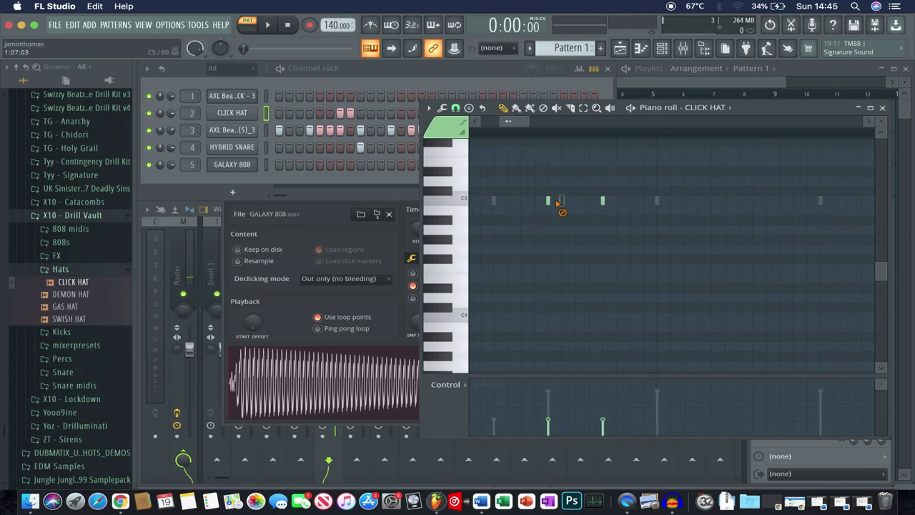
pyautogui.click(577, 200)
pyautogui.press('space')
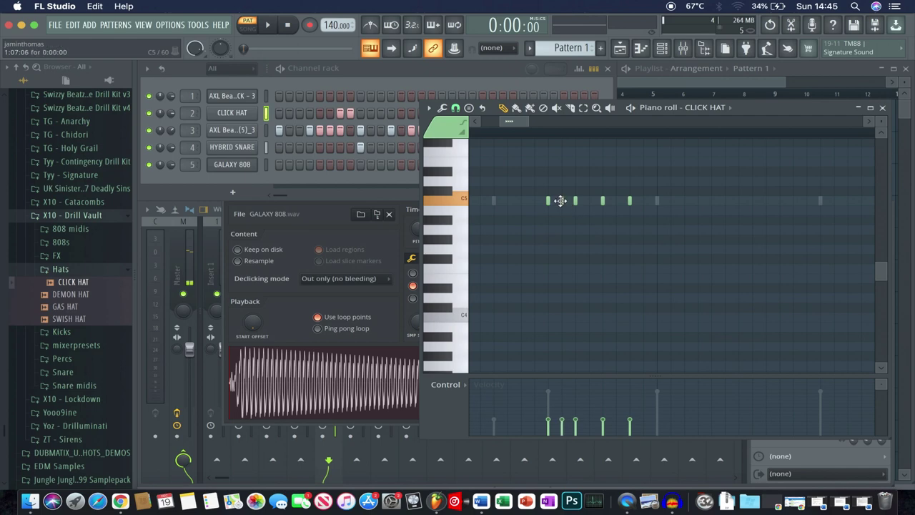
pyautogui.click(643, 200)
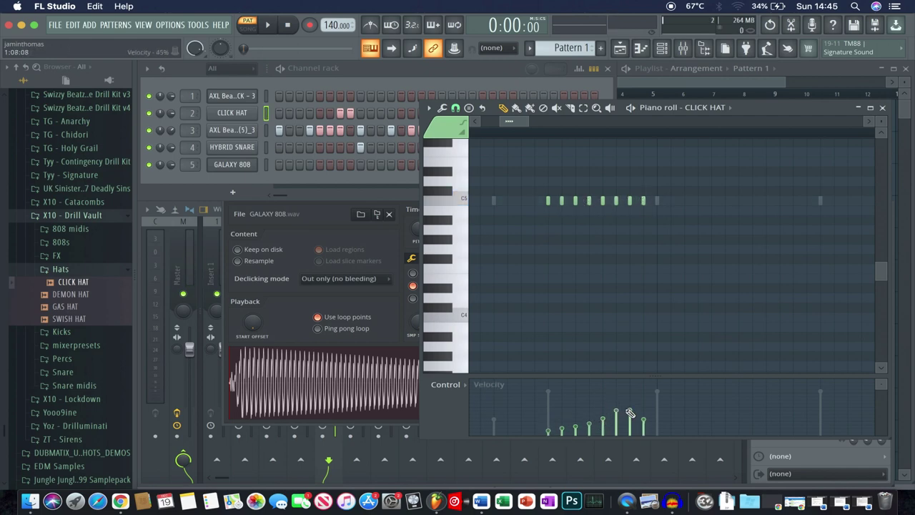
# Step: Ramp the velocities of the CLICK HAT roll upward from very low to high, and play the pattern
pyautogui.click(353, 135)
pyautogui.press('space')
pyautogui.press('space')
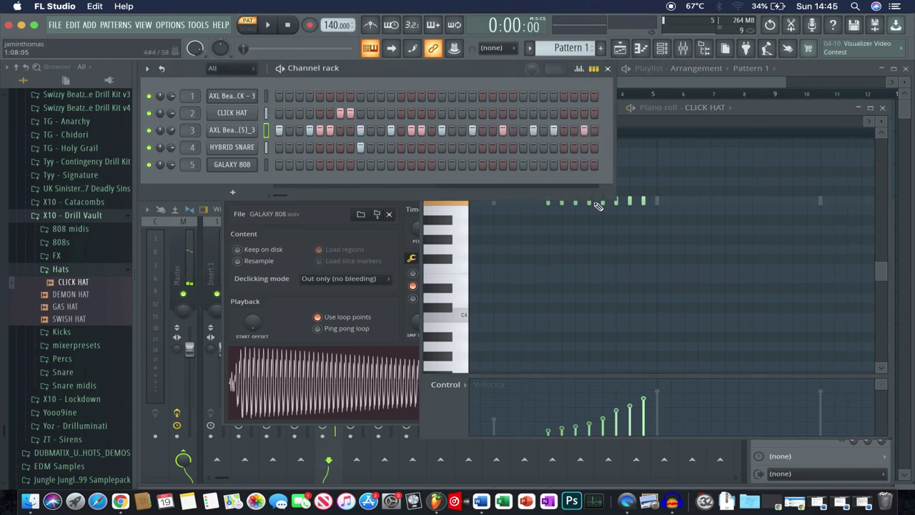
# Step: Audition the snare samples in the X10 - Drill Vault kit and collapse its folder
pyautogui.click(79, 272)
pyautogui.click(77, 322)
pyautogui.moveTo(80, 336); pyautogui.dragTo(93, 381)
pyautogui.click(71, 215)
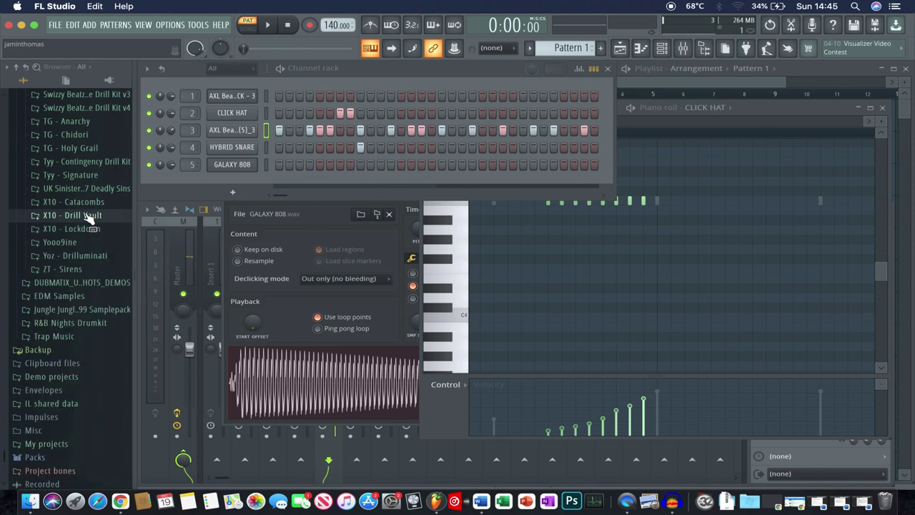
# Step: Audition the X10 - Catacombs snares and replace the HYBRID SNARE on channel 4 with snare 3
pyautogui.click(74, 201)
pyautogui.click(85, 283)
pyautogui.click(81, 309)
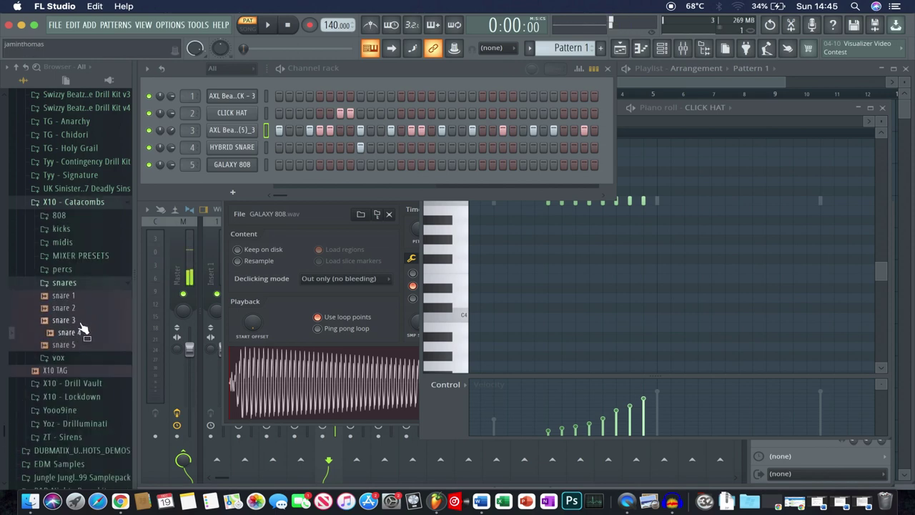
pyautogui.click(248, 149)
pyautogui.moveTo(80, 334); pyautogui.dragTo(370, 381)
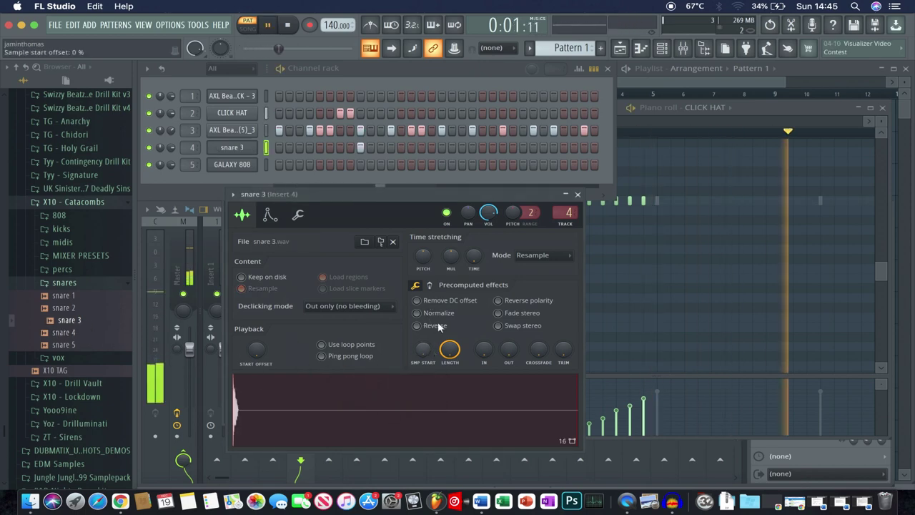
# Step: Set the snare 3 channel volume to 95% during playback, and close its sampler settings
pyautogui.moveTo(491, 222); pyautogui.dragTo(492, 210)
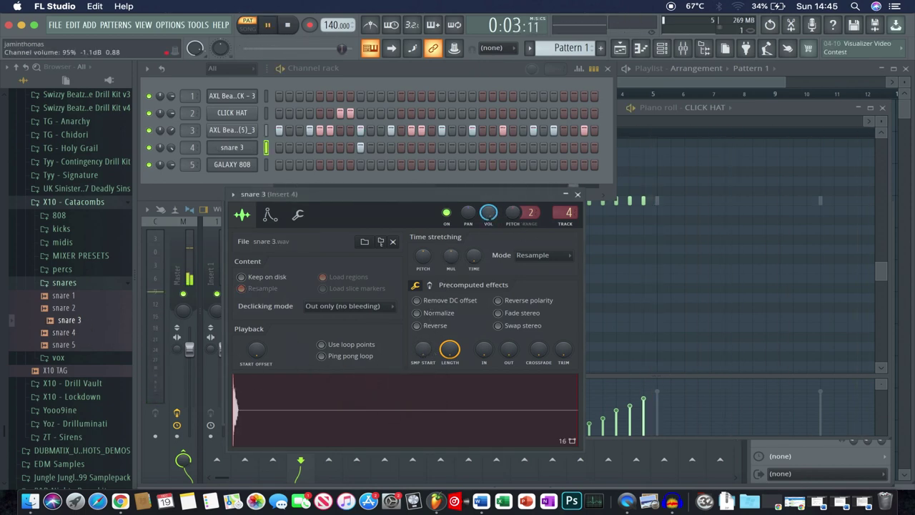
pyautogui.click(577, 194)
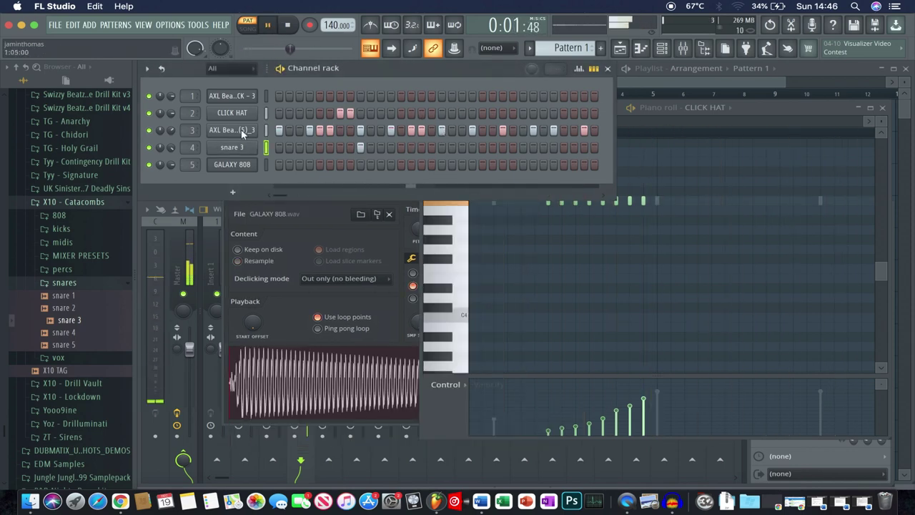
pyautogui.press('space')
# Step: Review the full AXL Beats hi-hat pattern in its piano roll and bring the playlist forward
pyautogui.click(265, 127)
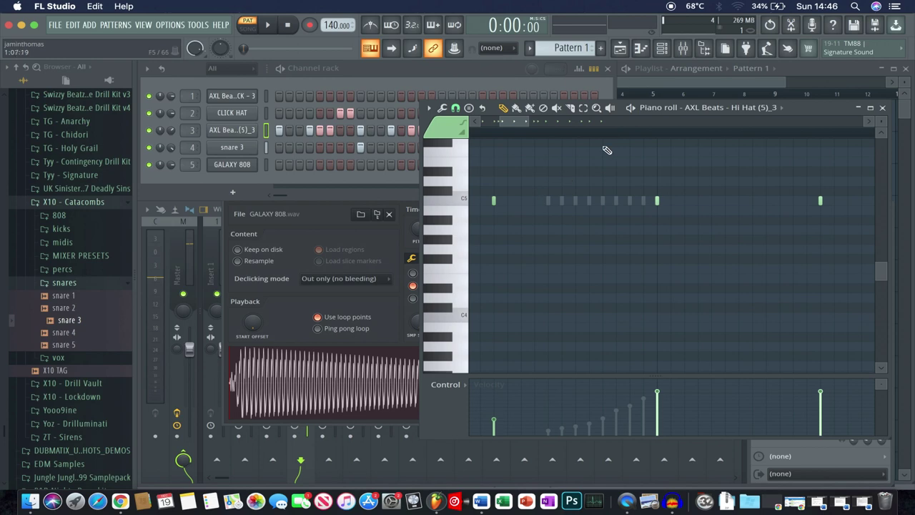
pyautogui.scroll(-4, 607, 150)
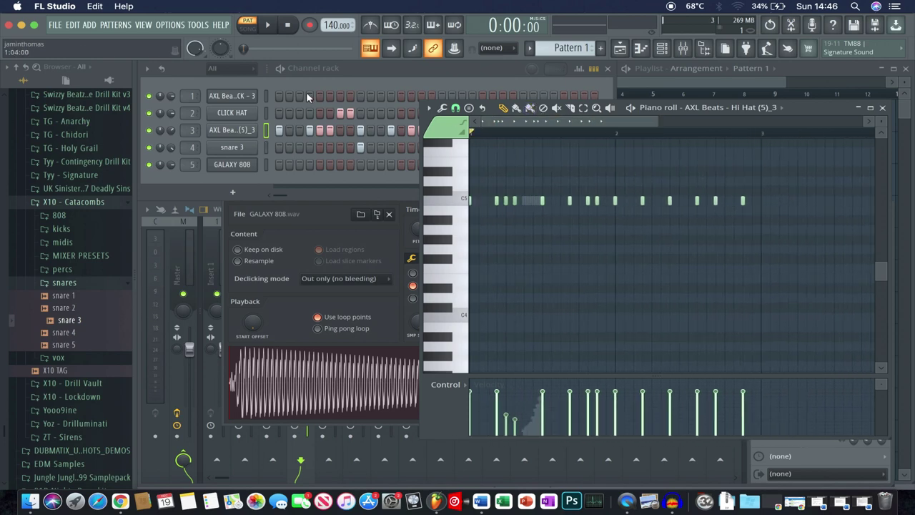
pyautogui.click(658, 92)
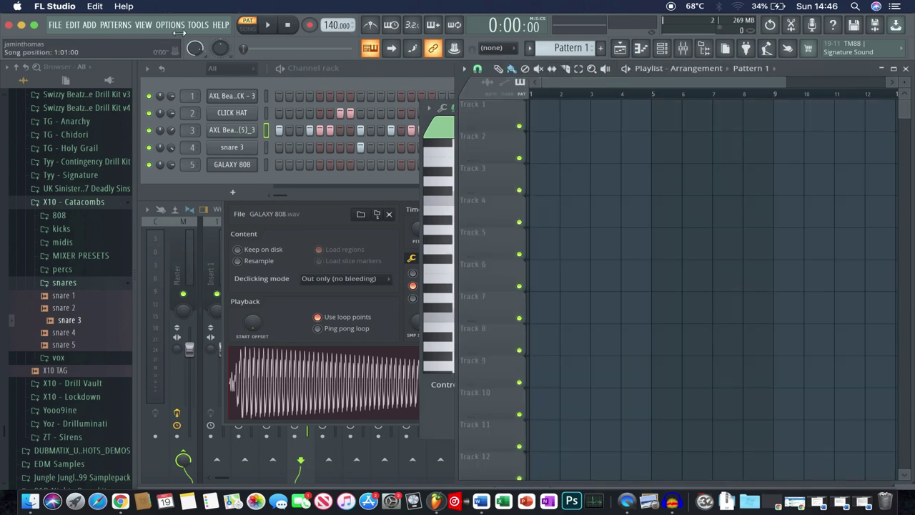
# Step: Add a Massive channel and load the OFBS2 PAD - Purify preset from the Trap Pad folder
pyautogui.click(89, 24)
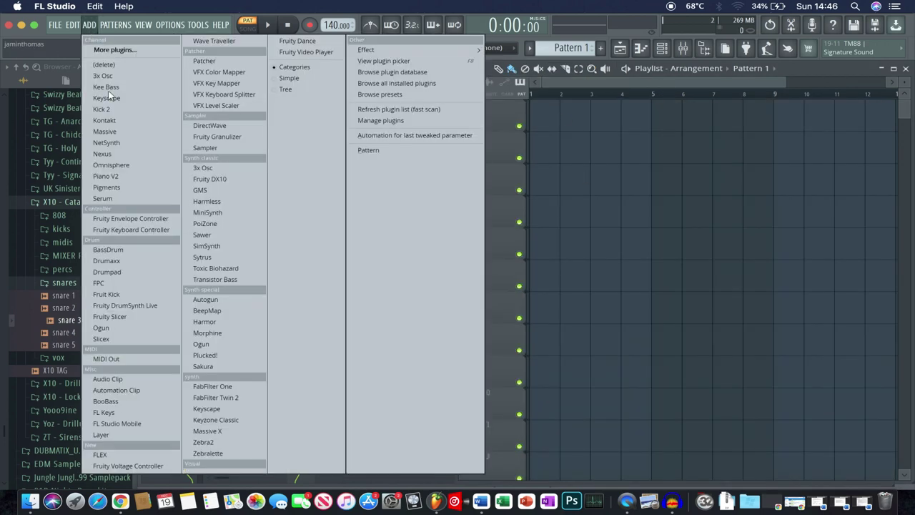
pyautogui.click(115, 133)
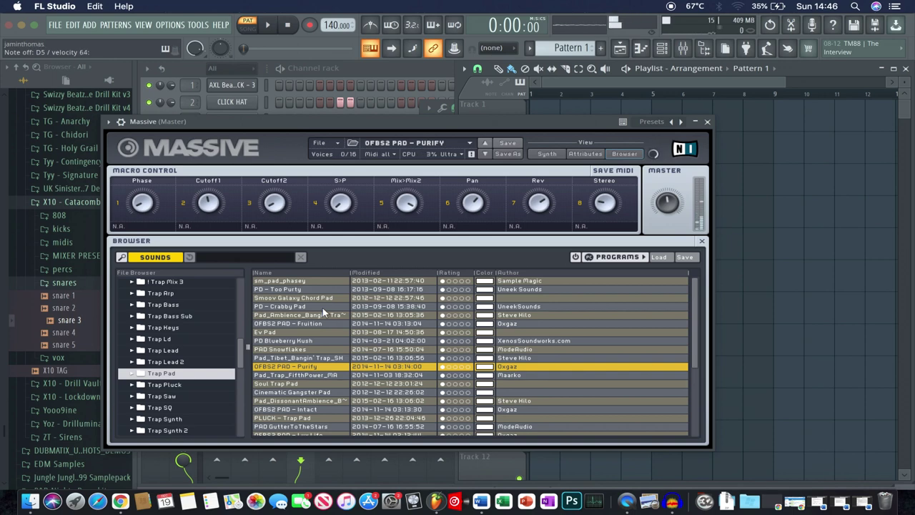
pyautogui.click(707, 123)
# Step: Switch to the empty Pattern 2 and open Massive's piano roll
pyautogui.click(603, 48)
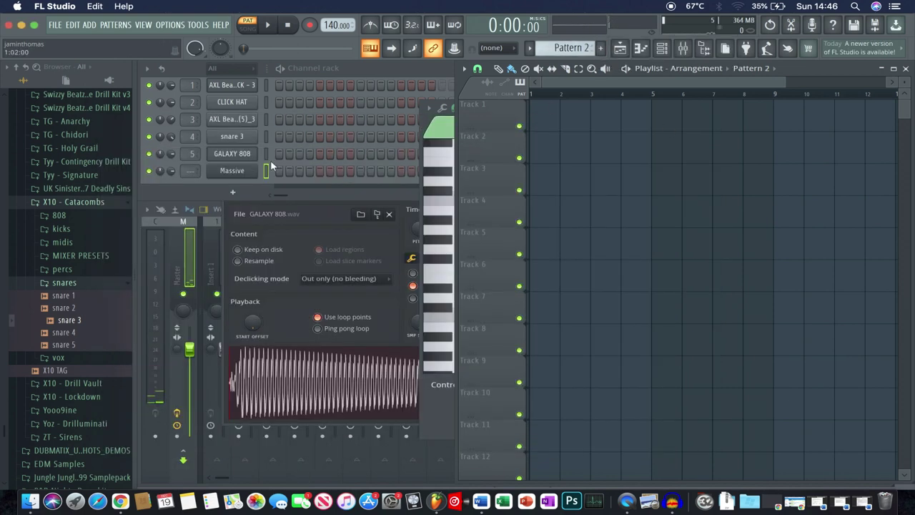
pyautogui.rightClick(231, 170)
pyautogui.click(227, 172)
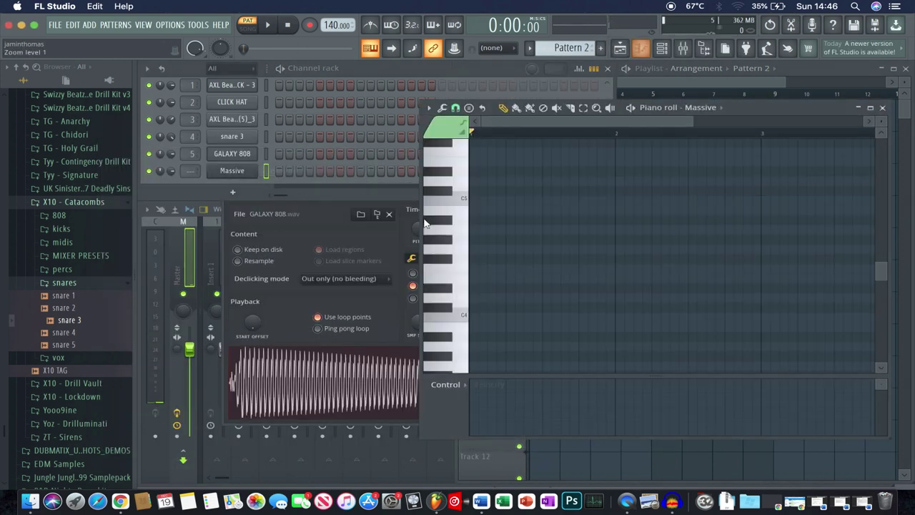
# Step: Set the piano roll snap to Step, enter a one-bar chord of D5, F5 and A5 in bar 1, and play it
pyautogui.scroll(3, 466, 287)
pyautogui.click(474, 277)
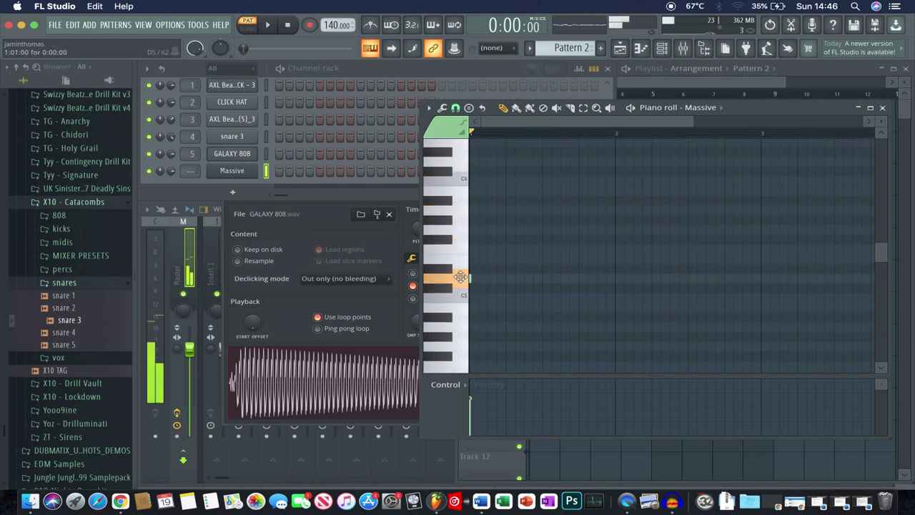
pyautogui.click(456, 108)
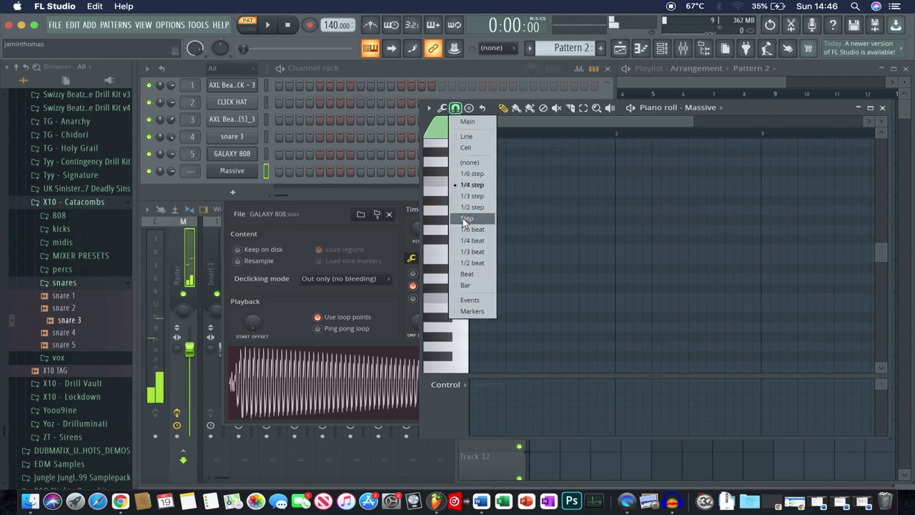
pyautogui.click(466, 220)
pyautogui.click(477, 278)
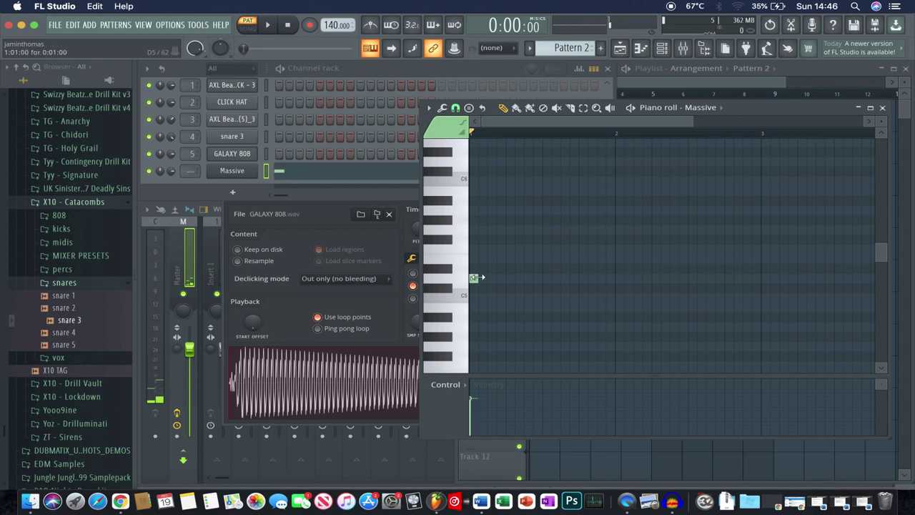
pyautogui.moveTo(499, 250); pyautogui.dragTo(460, 222)
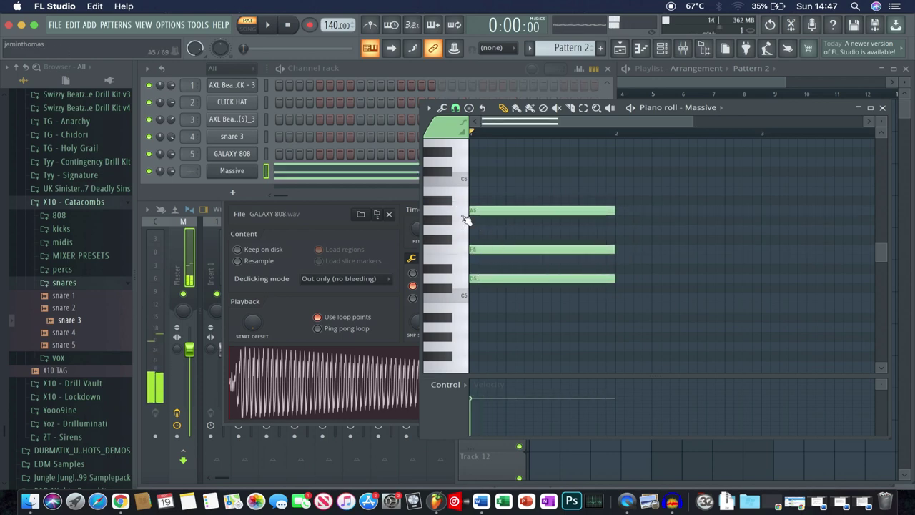
pyautogui.press('space')
pyautogui.scroll(-2, 561, 202)
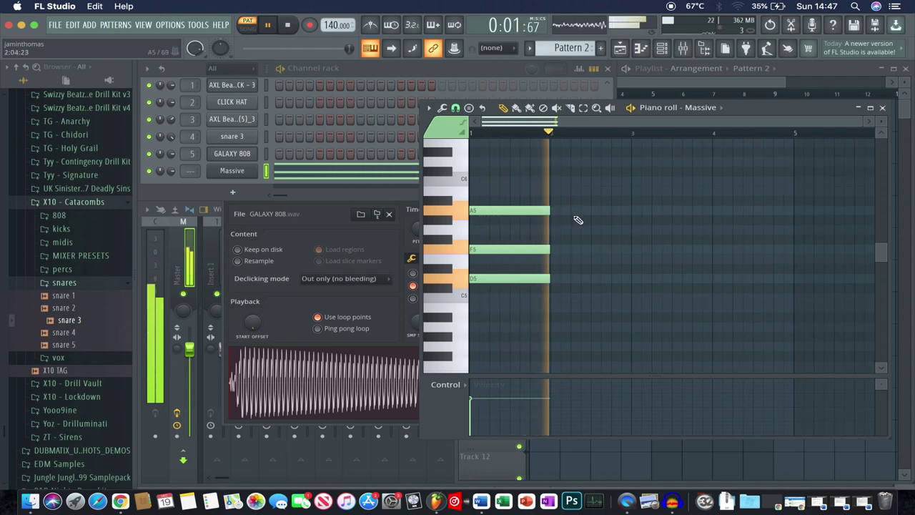
pyautogui.press('space')
# Step: Try out a second chord on the keyboard and enter it in bar 2 as one-bar C#5, E5 and G5 notes
pyautogui.press('w')
pyautogui.press('r')
pyautogui.press('y')
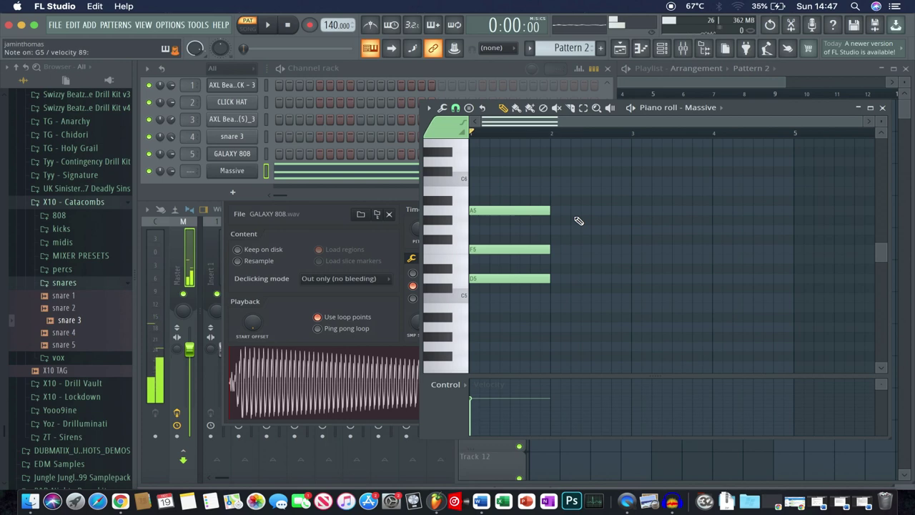
pyautogui.press('w')
pyautogui.press('r')
pyautogui.press('y')
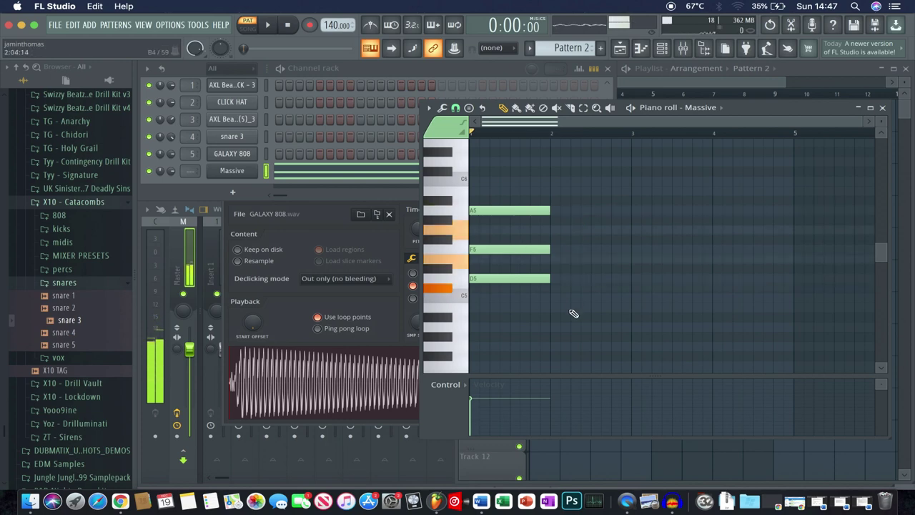
pyautogui.click(552, 290)
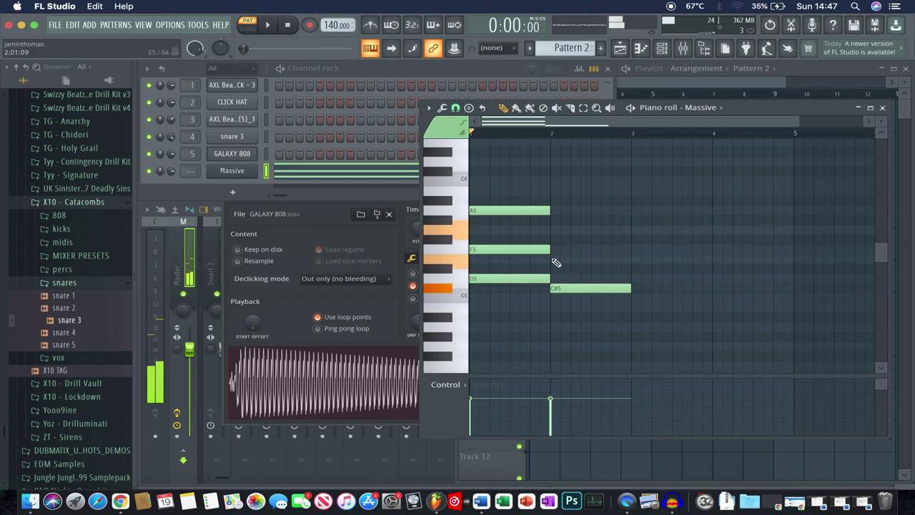
pyautogui.click(561, 259)
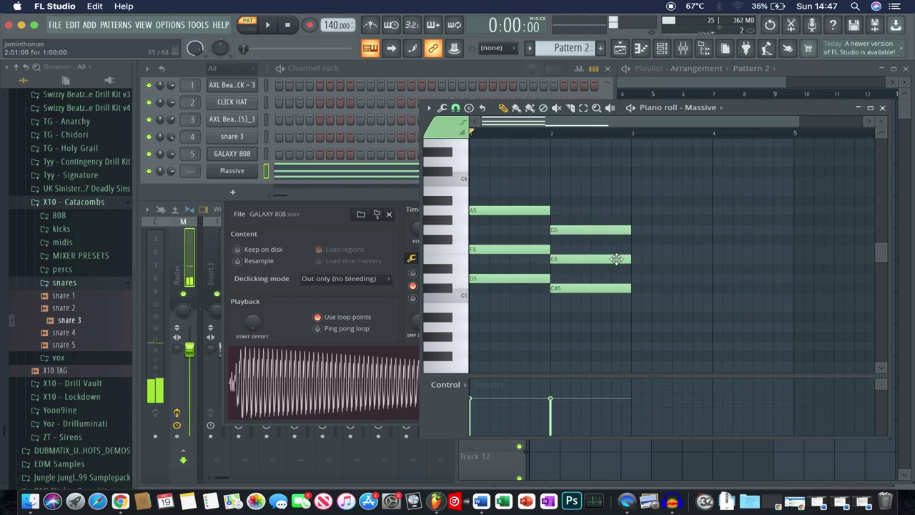
# Step: Duplicate both chords and align the copies with bars 3 and 4 while the pattern plays
pyautogui.press('space')
pyautogui.hotkey('ctrl', 'a')
pyautogui.hotkey('ctrl', 'b')
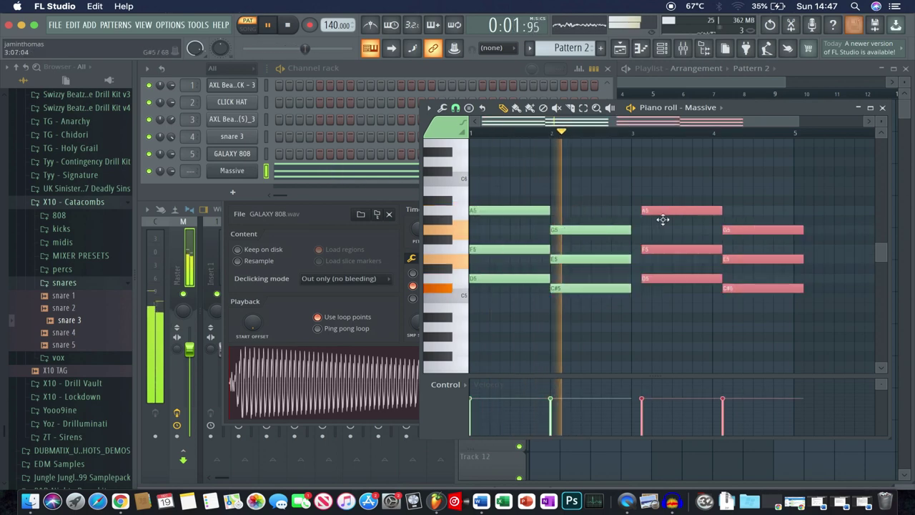
pyautogui.moveTo(663, 219); pyautogui.dragTo(653, 219)
pyautogui.press('space')
# Step: Open Massive's synth view and lower the release time of envelope 4
pyautogui.click(242, 171)
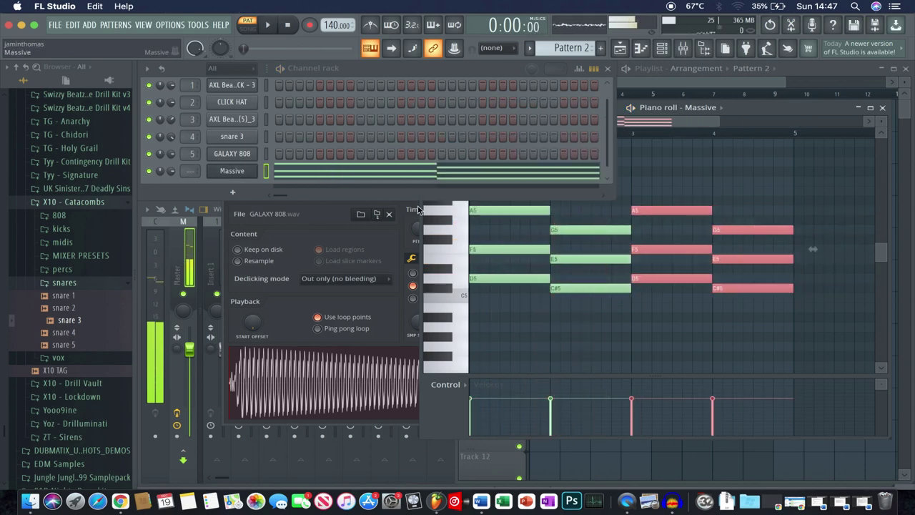
pyautogui.click(546, 153)
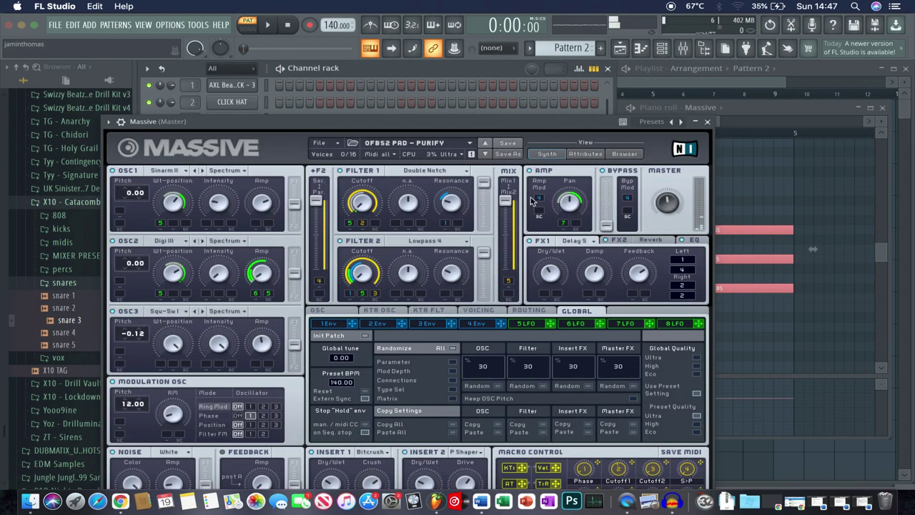
pyautogui.click(477, 323)
pyautogui.moveTo(683, 419); pyautogui.dragTo(683, 427)
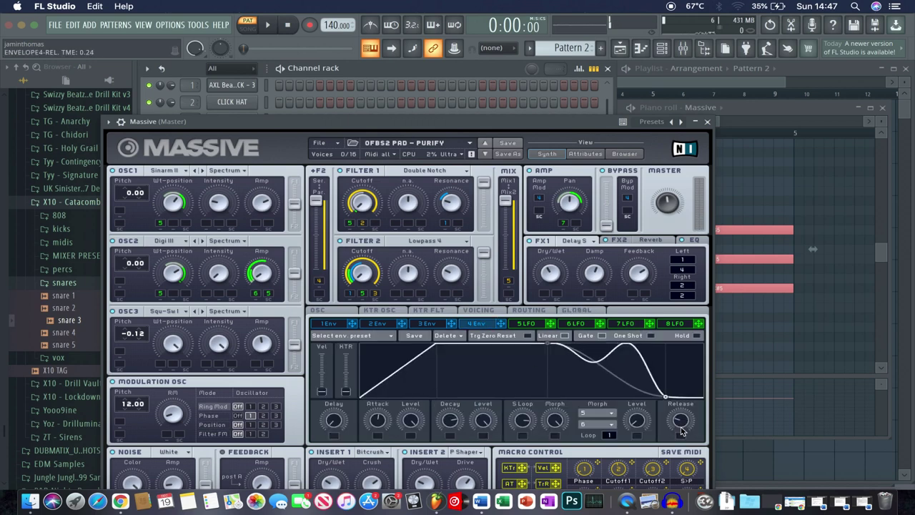
# Step: Adjust Massive's reverb size and delay feedback while playing the chords, and close the synth window
pyautogui.click(648, 241)
pyautogui.click(593, 273)
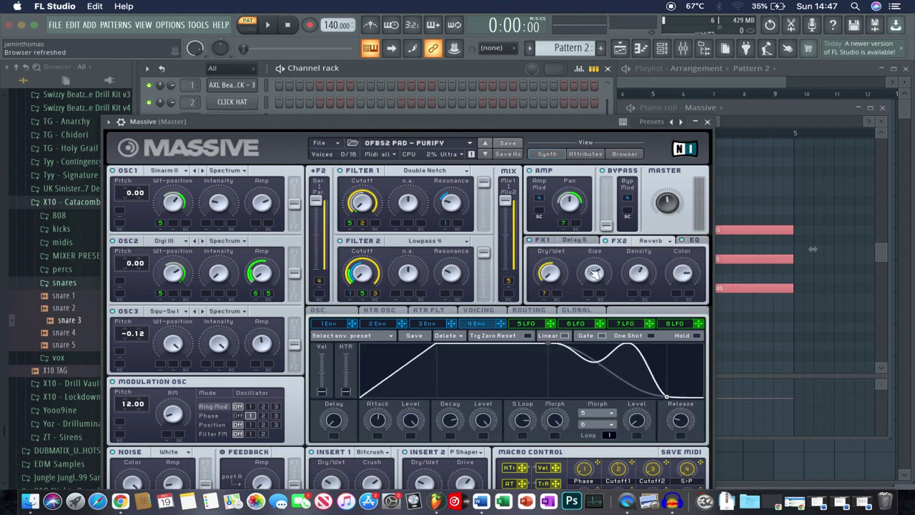
pyautogui.click(576, 241)
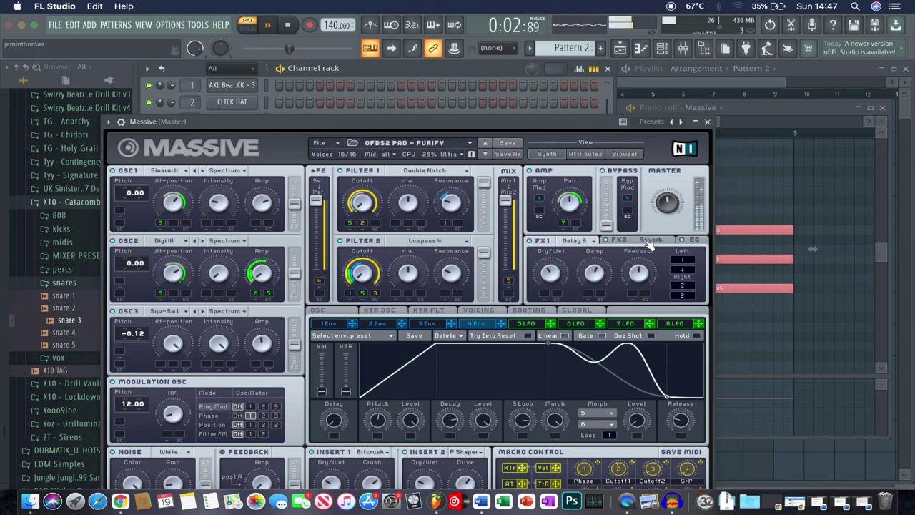
pyautogui.click(708, 121)
pyautogui.press('space')
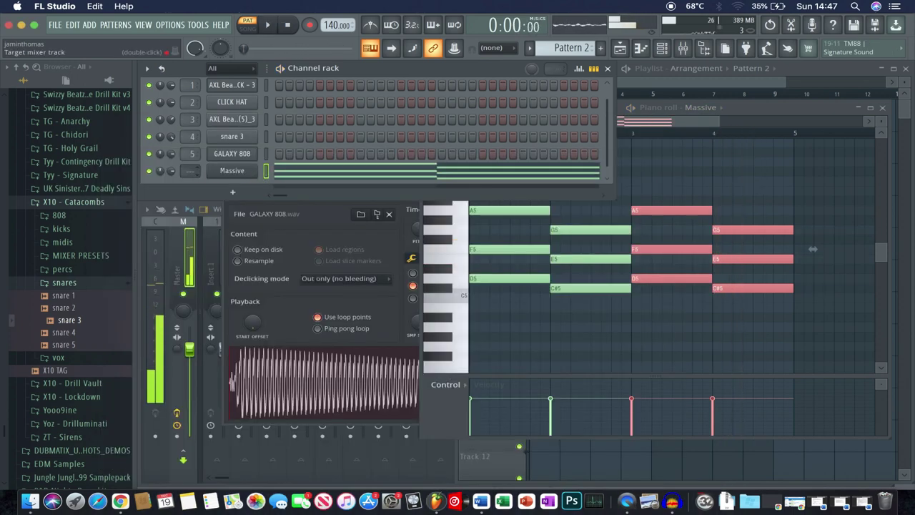
# Step: Route Massive to mixer track 6 and load FabFilter Pro-Q 3 into the track's third effect slot
pyautogui.moveTo(190, 170); pyautogui.dragTo(190, 143)
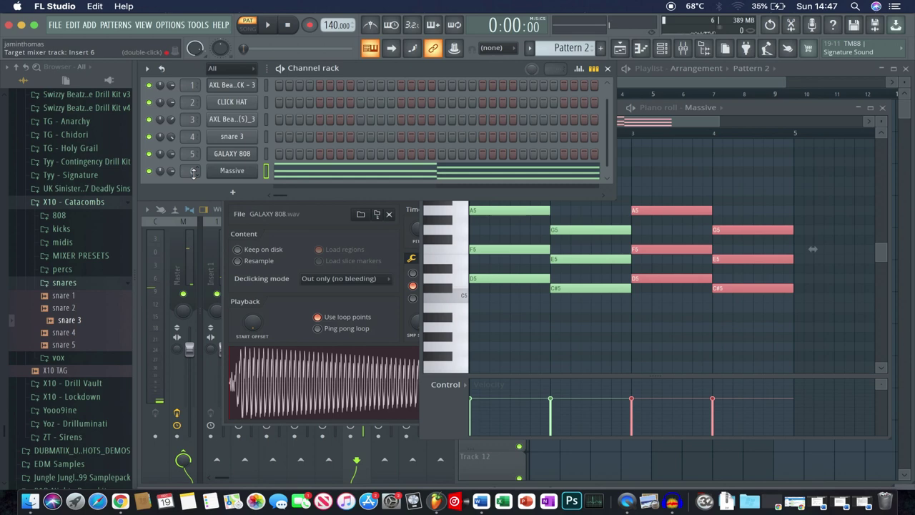
pyautogui.click(661, 48)
pyautogui.click(791, 261)
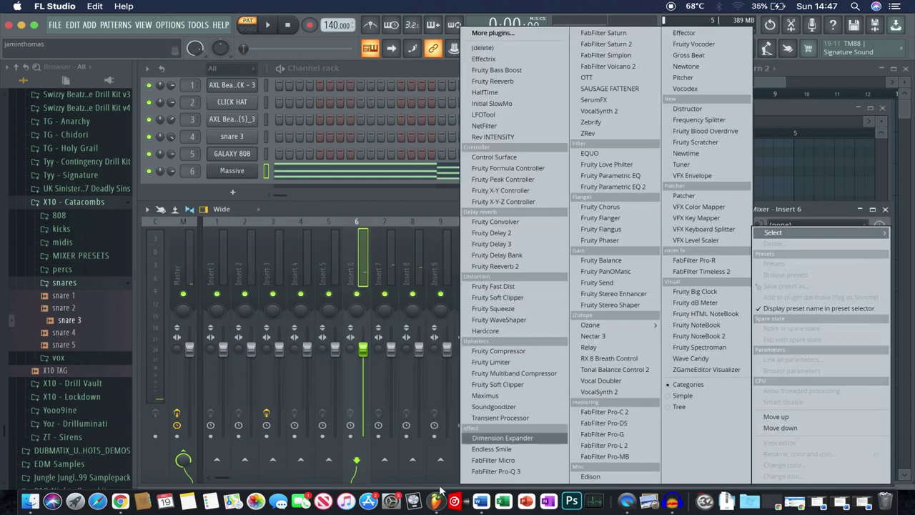
pyautogui.click(477, 472)
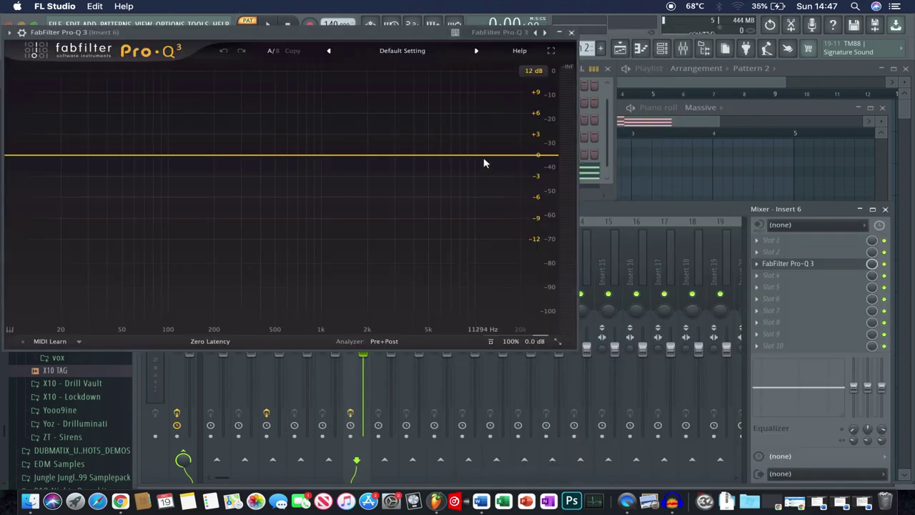
# Step: Add a 24 dB/oct High Cut band in Pro-Q 3 at about 826 Hz with Q near 1, audition it, and close the EQ
pyautogui.click(483, 157)
pyautogui.click(298, 292)
pyautogui.click(301, 229)
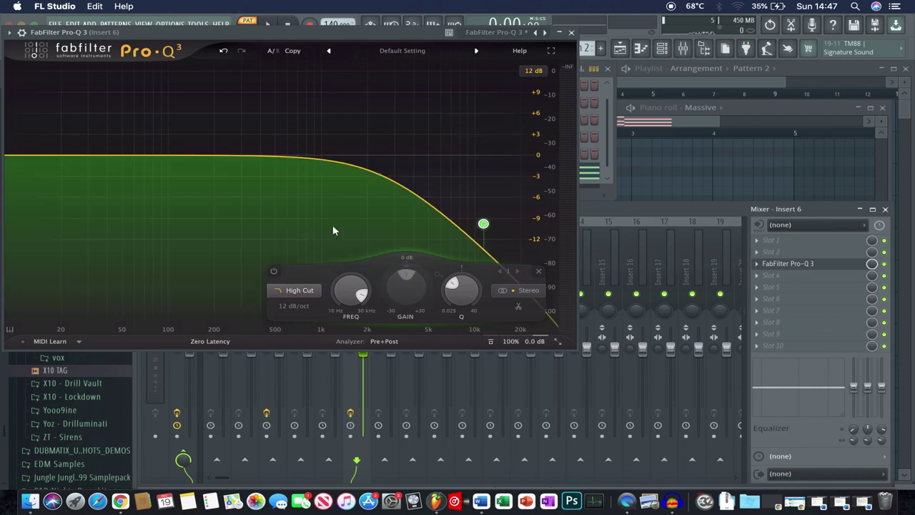
pyautogui.click(294, 306)
pyautogui.click(306, 353)
pyautogui.moveTo(446, 296); pyautogui.dragTo(462, 282)
pyautogui.moveTo(352, 293); pyautogui.dragTo(360, 336)
pyautogui.press('space')
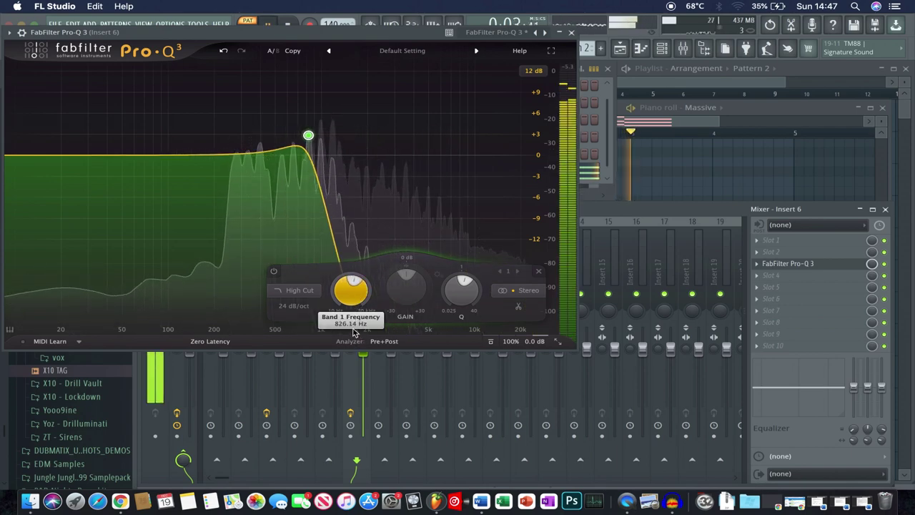
pyautogui.click(570, 33)
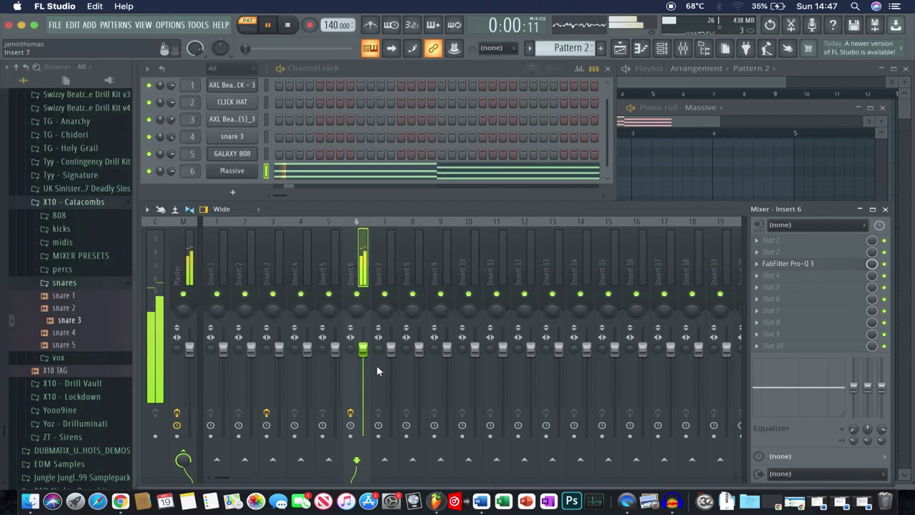
# Step: Stop playback and add an Omnisphere instrument channel
pyautogui.press('space')
pyautogui.click(90, 25)
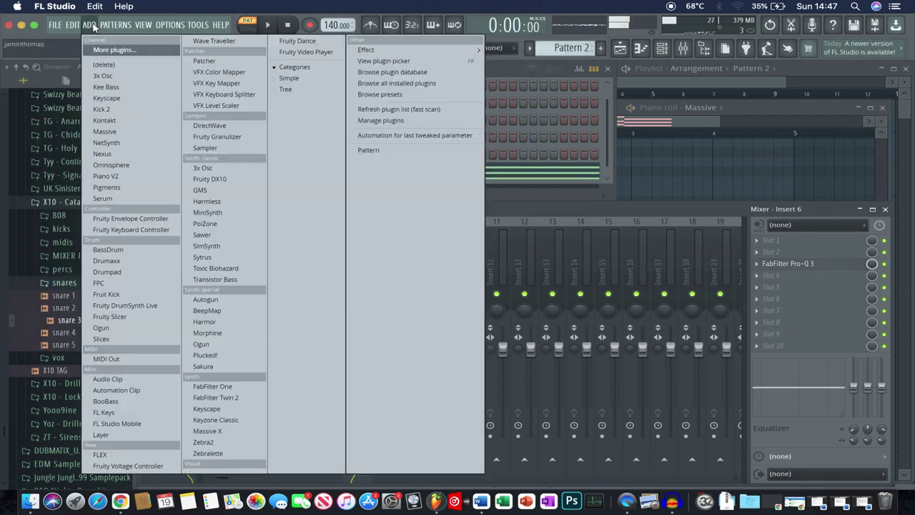
pyautogui.click(111, 165)
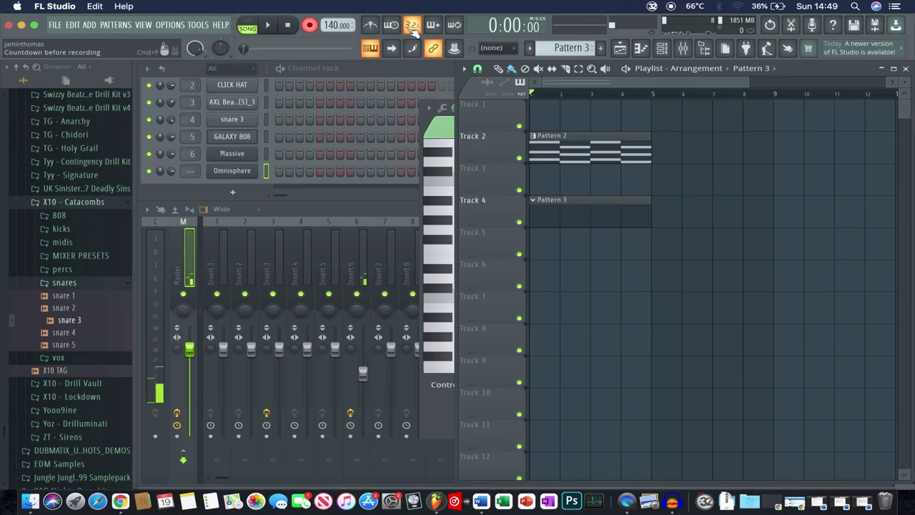
# Step: Turn on the metronome and record an Omnisphere melody into Pattern 3 over the Massive chords
pyautogui.click(379, 29)
pyautogui.press('space')
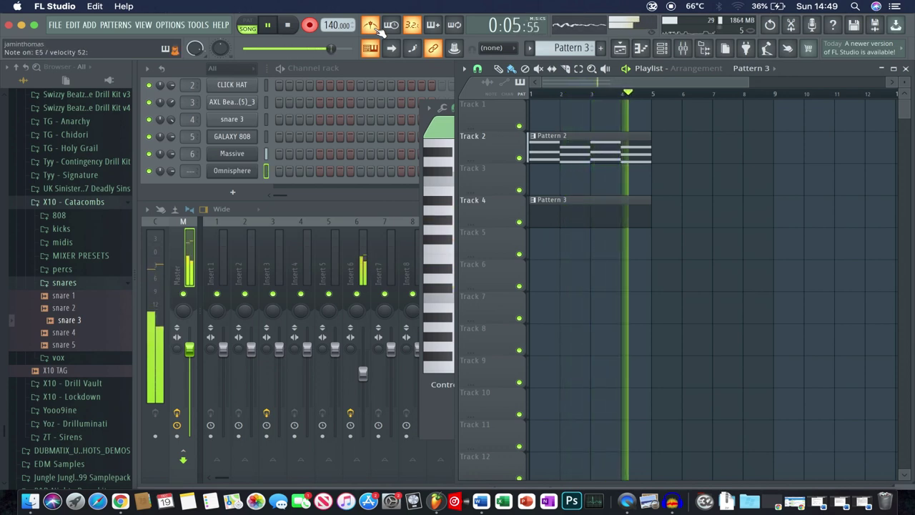
pyautogui.press('space')
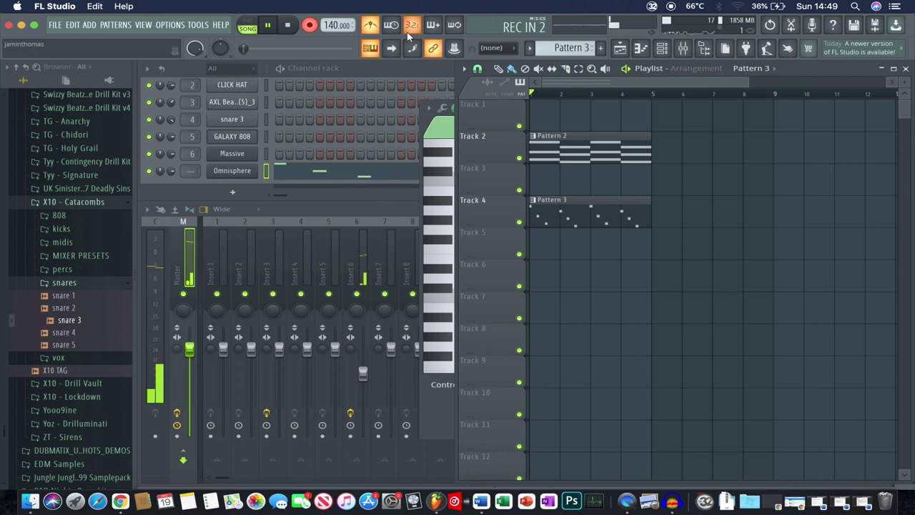
pyautogui.press('space')
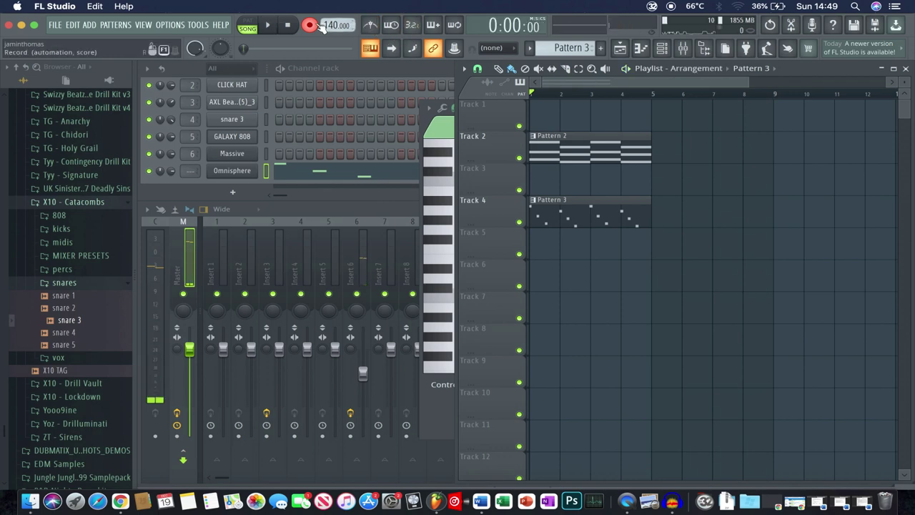
# Step: Quantize the recorded Omnisphere melody in the piano roll, play it back, and route Omnisphere to mixer track 7
pyautogui.doubleClick(566, 216)
pyautogui.click(442, 107)
pyautogui.click(477, 163)
pyautogui.press('space')
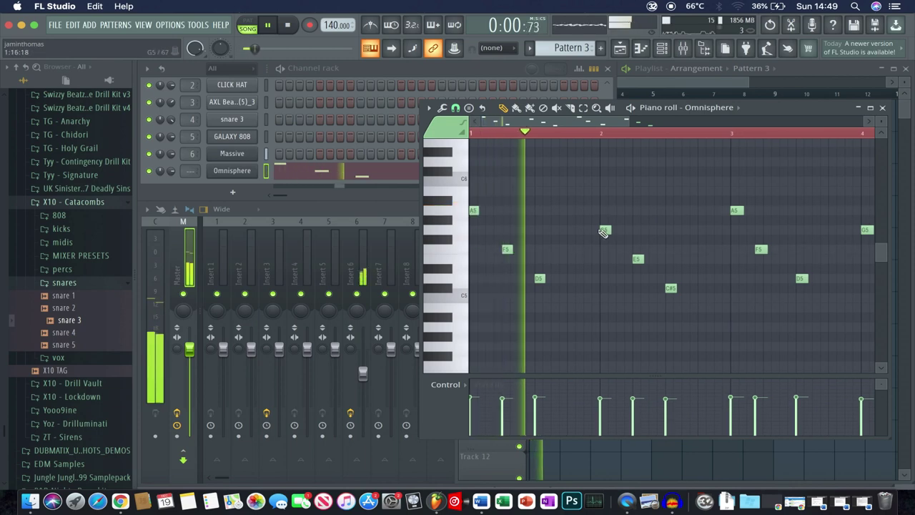
pyautogui.scroll(2, 647, 265)
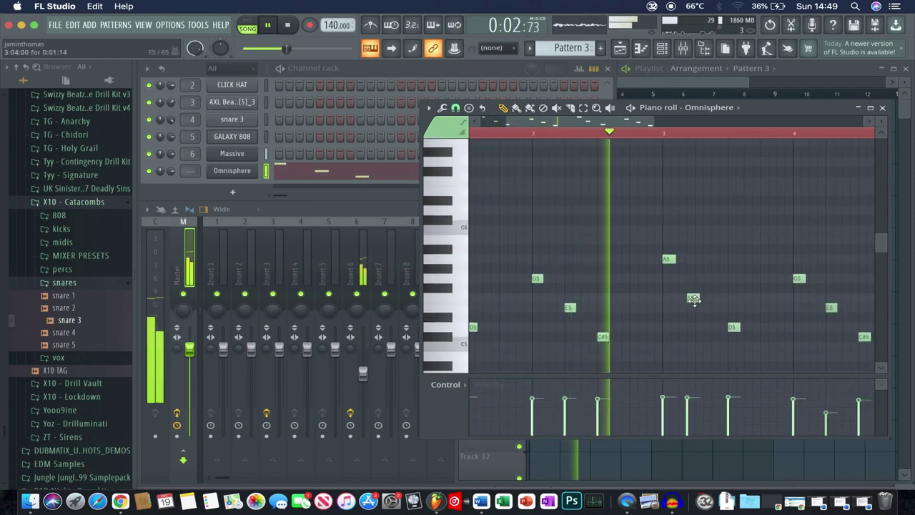
pyautogui.scroll(-1, 700, 300)
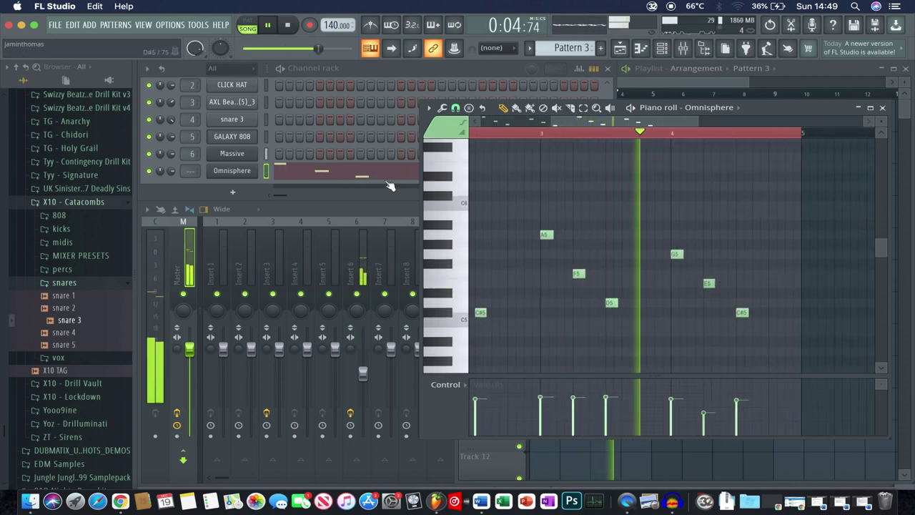
pyautogui.press('space')
pyautogui.moveTo(191, 171); pyautogui.dragTo(191, 152)
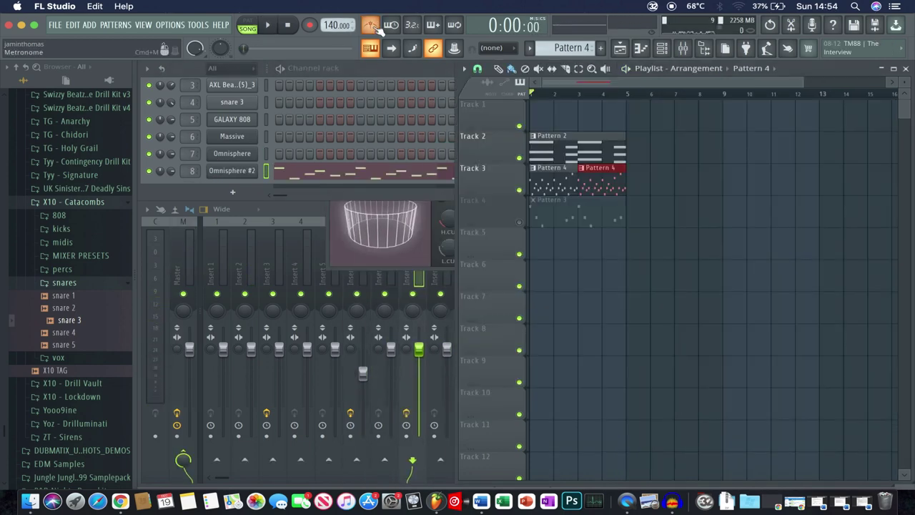
# Step: Start song playback, unmute playlist Track 4 so Pattern 3 sounds, and bring the mixer forward
pyautogui.press('space')
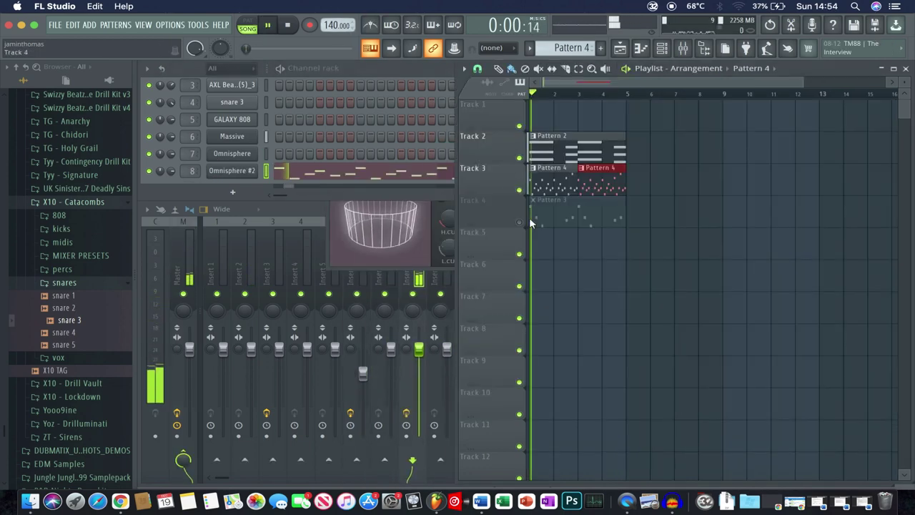
pyautogui.click(520, 221)
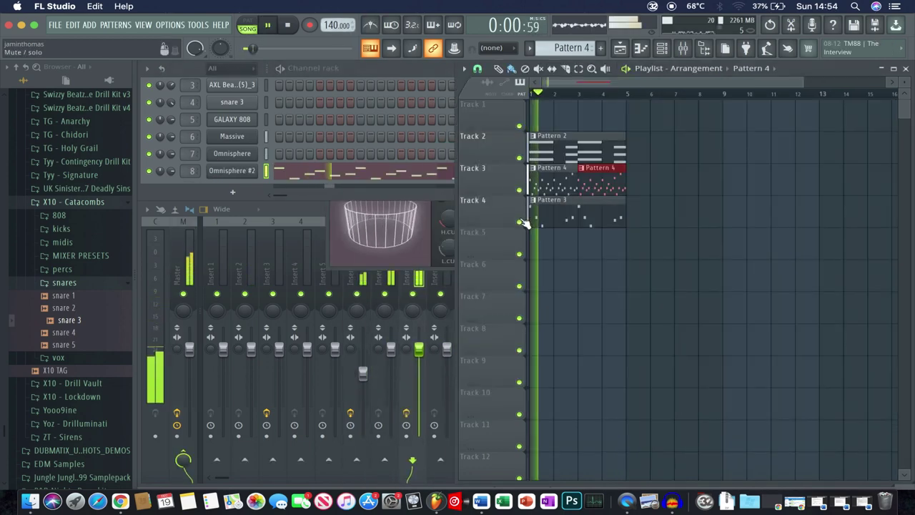
pyautogui.click(432, 304)
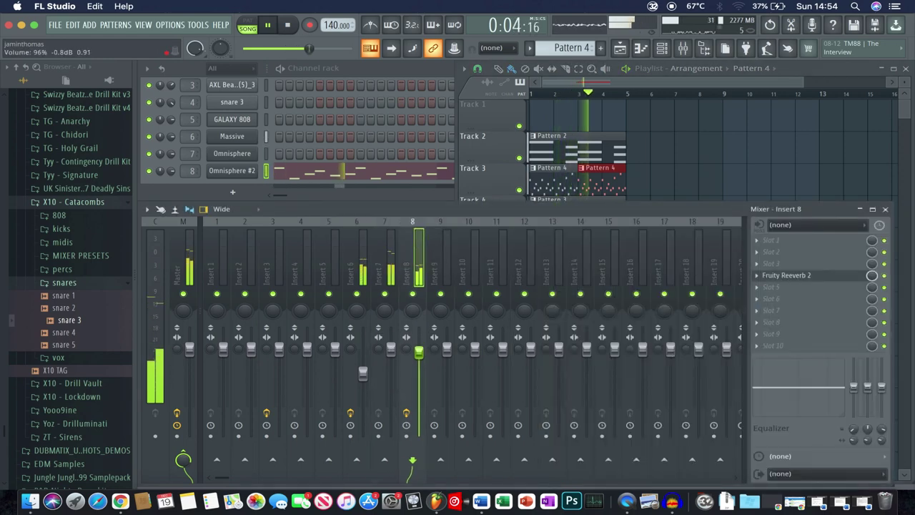
# Step: Move Fruity Reeverb 2 to slot 7 of Insert 8 and load Fruity Stereo Enhancer into slot 5 with 49% stereo separation
pyautogui.moveTo(790, 283); pyautogui.dragTo(792, 316)
pyautogui.click(771, 322)
pyautogui.moveTo(775, 232)
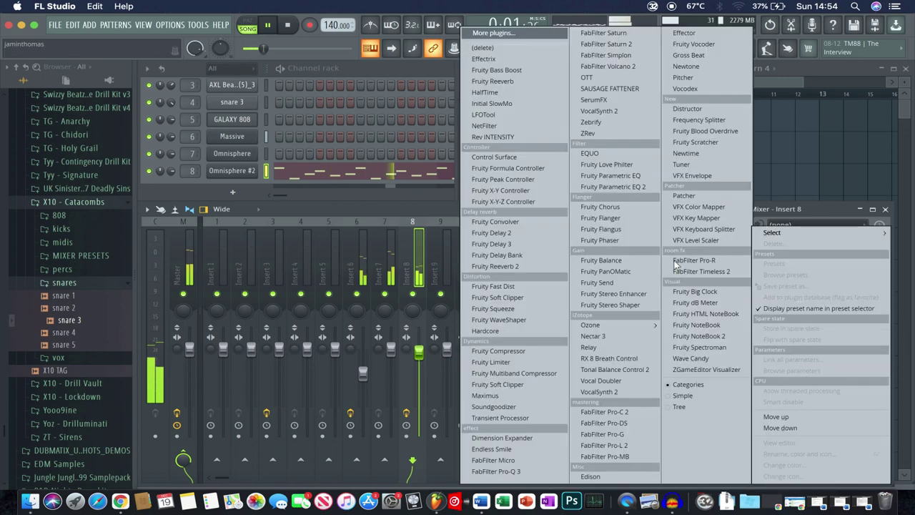
pyautogui.click(623, 294)
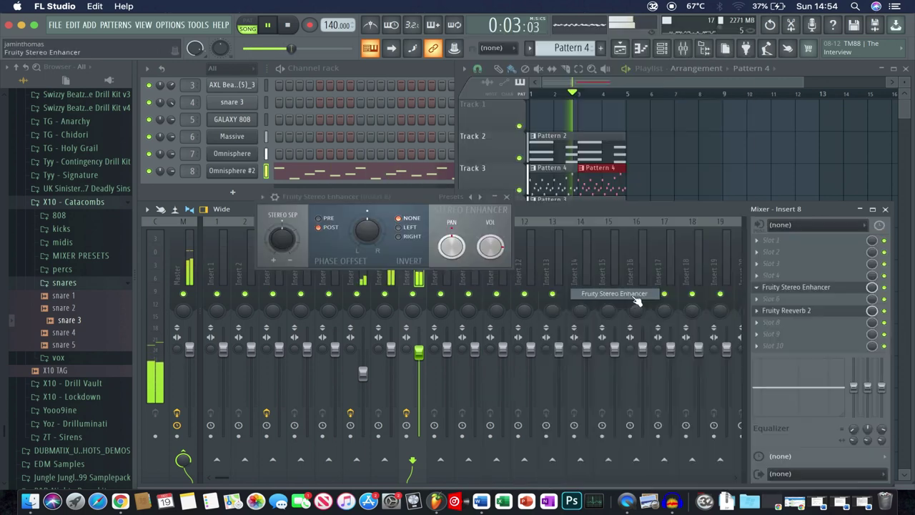
pyautogui.moveTo(283, 246); pyautogui.dragTo(282, 268)
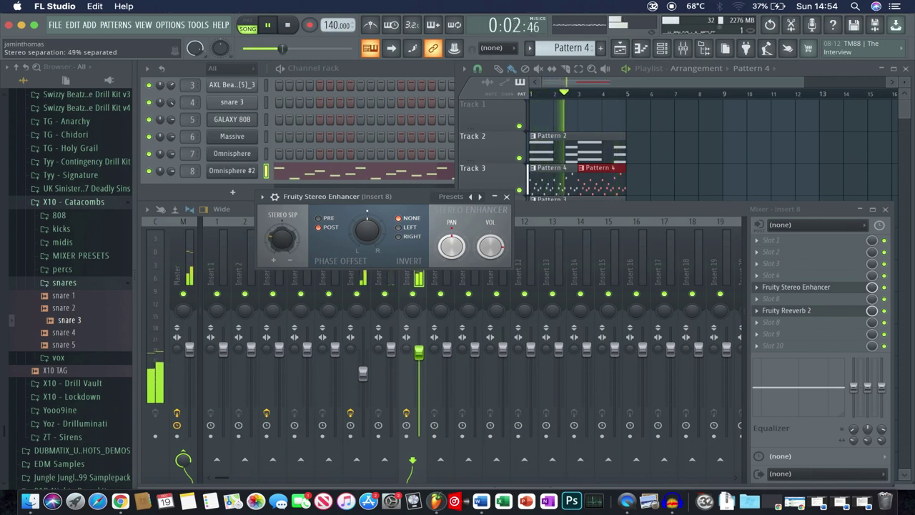
# Step: Load FabFilter Pro-Q 3 into slot 9 of Insert 8 and add a 12 dB/oct Low Cut band at about 628 Hz
pyautogui.click(782, 338)
pyautogui.click(488, 471)
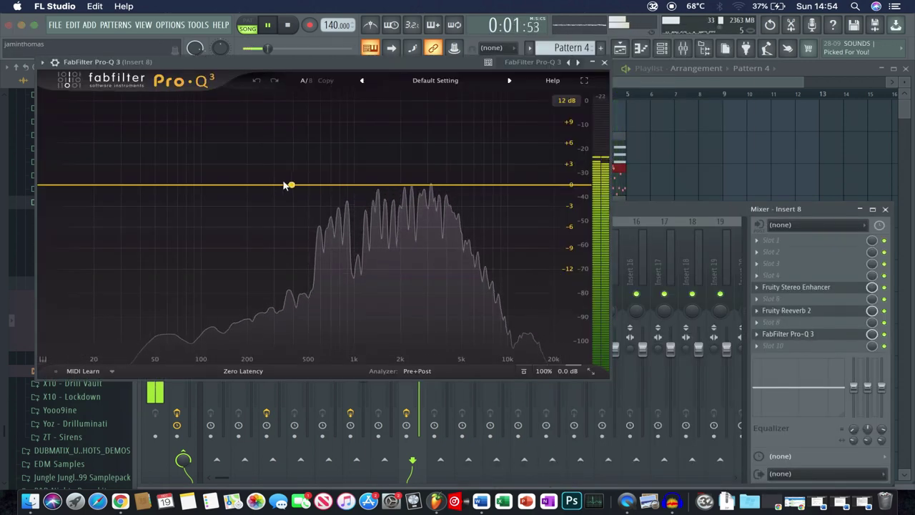
pyautogui.click(283, 185)
pyautogui.click(171, 320)
pyautogui.click(173, 236)
pyautogui.moveTo(289, 189); pyautogui.dragTo(322, 185)
# Step: Try Soundgoodizer in slot 3 of Insert 8 and stop playback
pyautogui.click(760, 263)
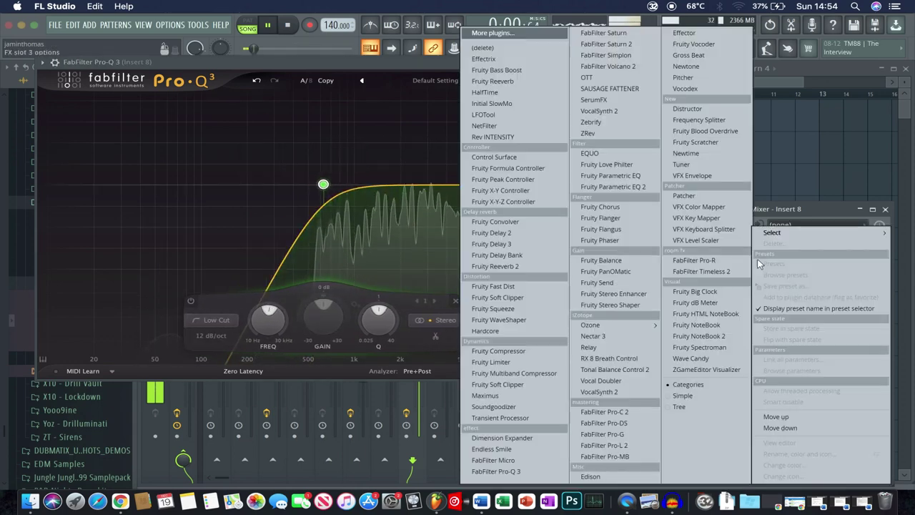
pyautogui.click(493, 407)
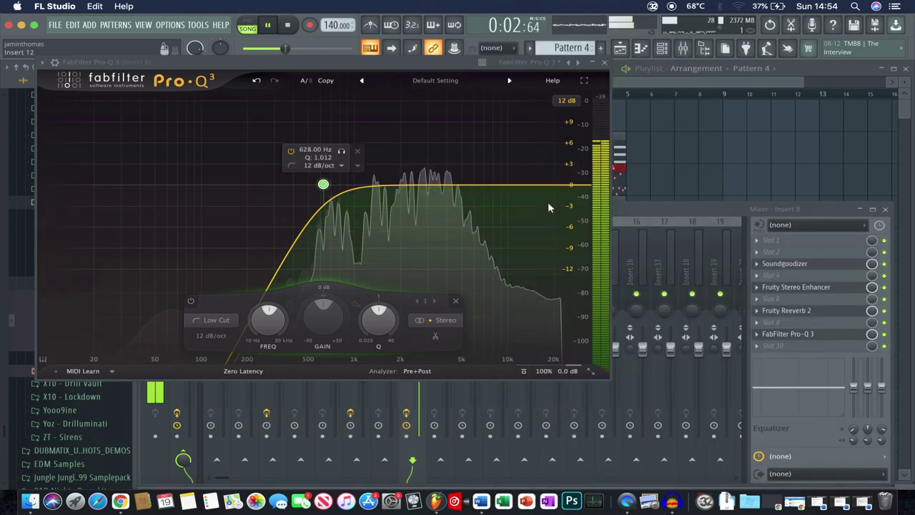
pyautogui.press('space')
# Step: Load FabFilter Saturn 2 into slot 3 of Insert 8 and choose its Saturate and Color O preset
pyautogui.click(759, 265)
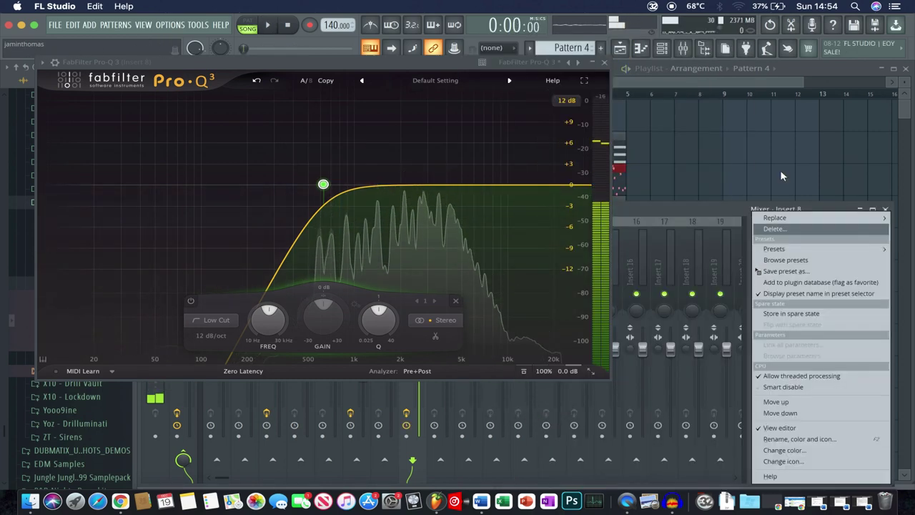
pyautogui.moveTo(776, 218)
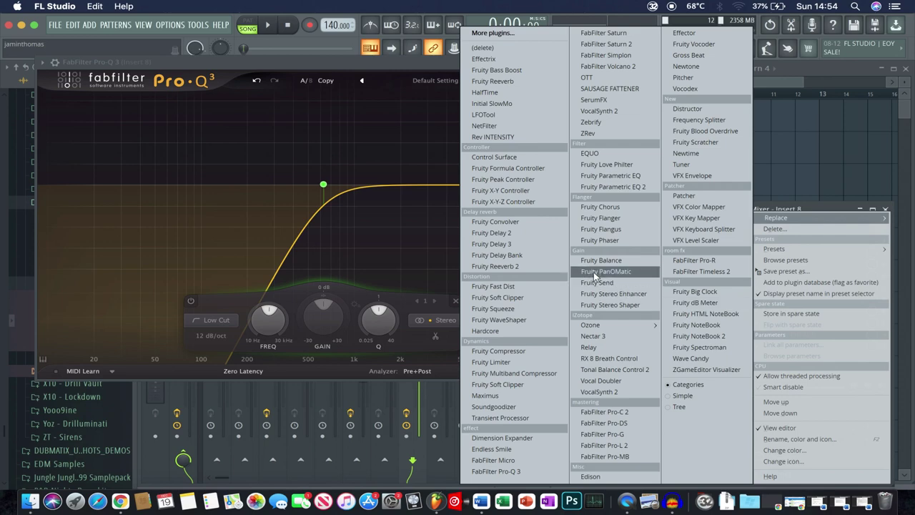
pyautogui.click(606, 44)
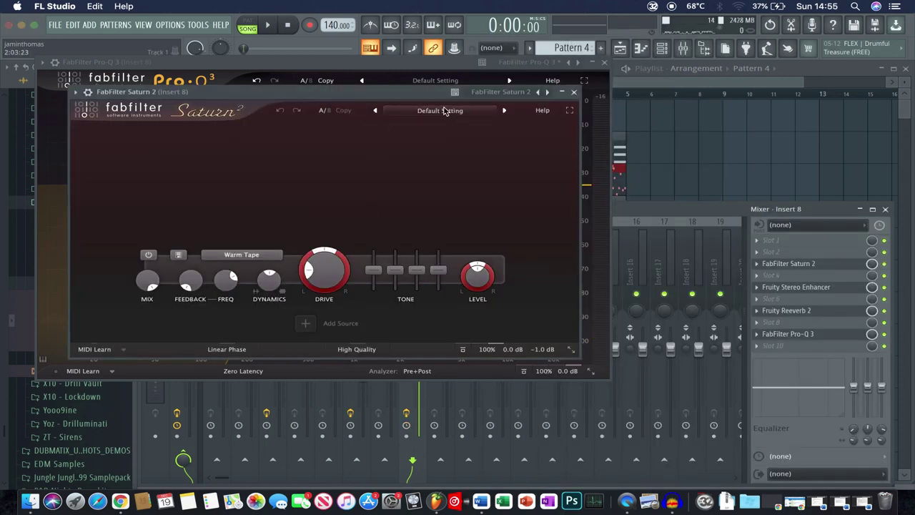
pyautogui.click(443, 111)
pyautogui.moveTo(457, 141)
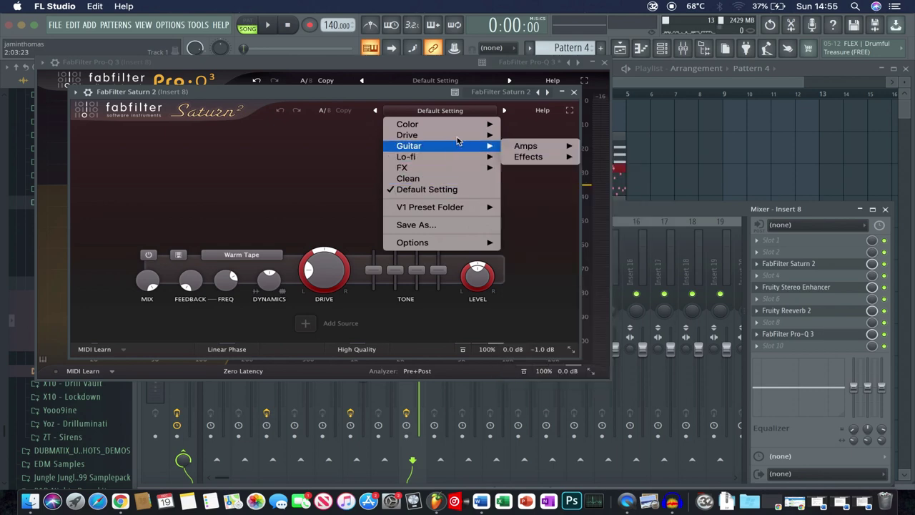
pyautogui.moveTo(458, 124)
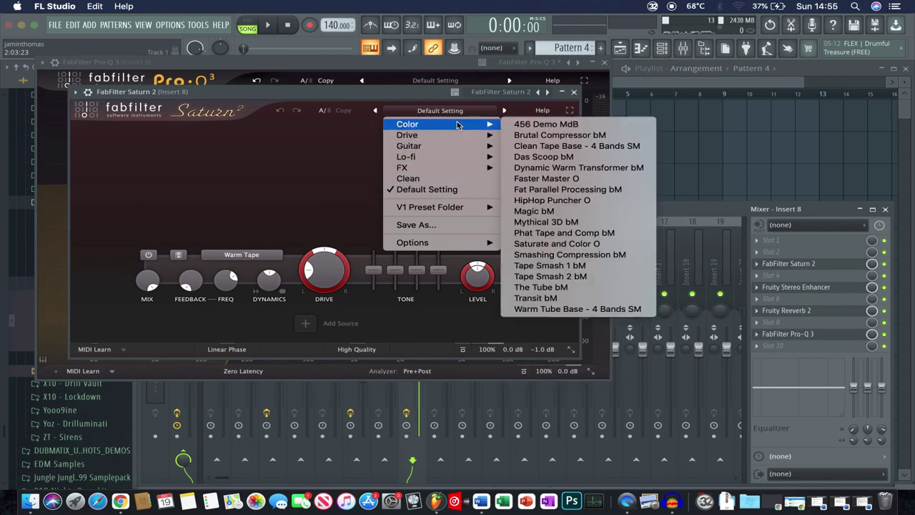
pyautogui.click(548, 245)
# Step: Adjust Saturn 2's drive and raise its presence to about +16.65 dB during playback, and close the Saturn and Pro-Q windows
pyautogui.press('space')
pyautogui.moveTo(342, 214); pyautogui.dragTo(301, 201)
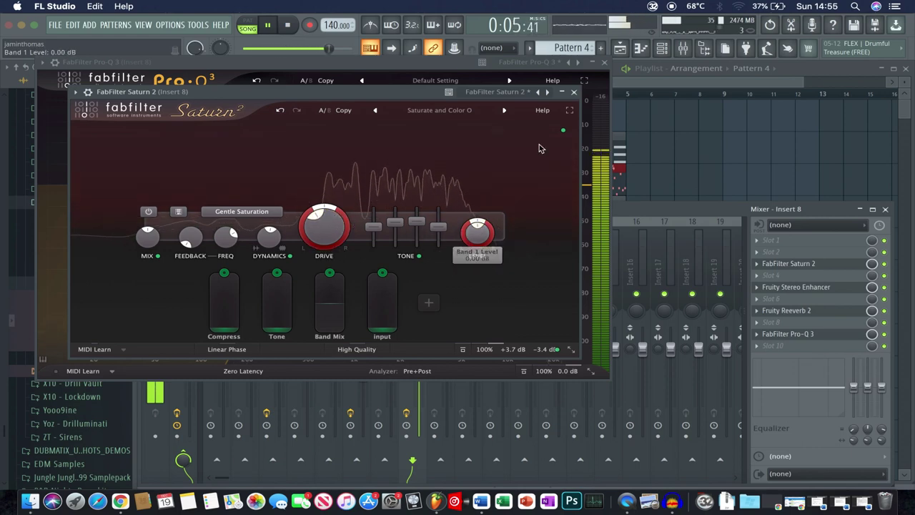
pyautogui.moveTo(439, 227)
pyautogui.mouseDown()
pyautogui.moveTo(439, 214)
pyautogui.moveTo(442, 224)
pyautogui.mouseUp()
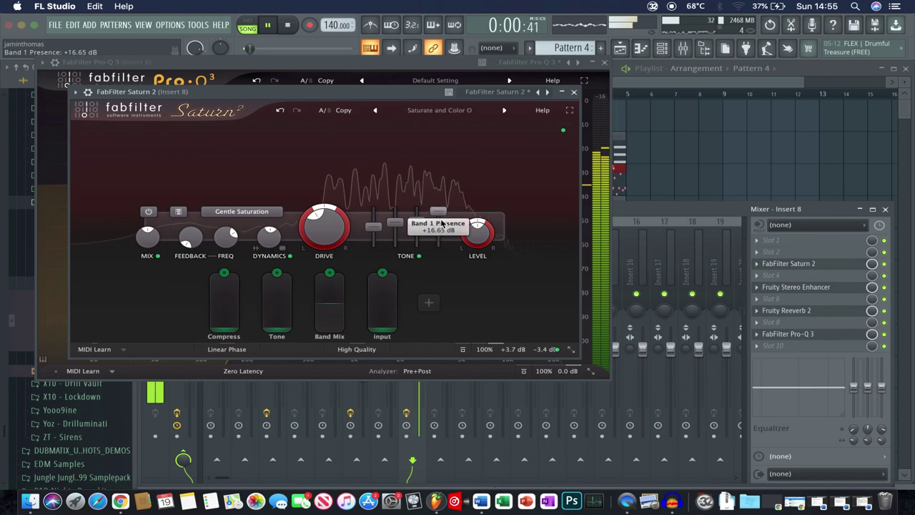
pyautogui.click(574, 91)
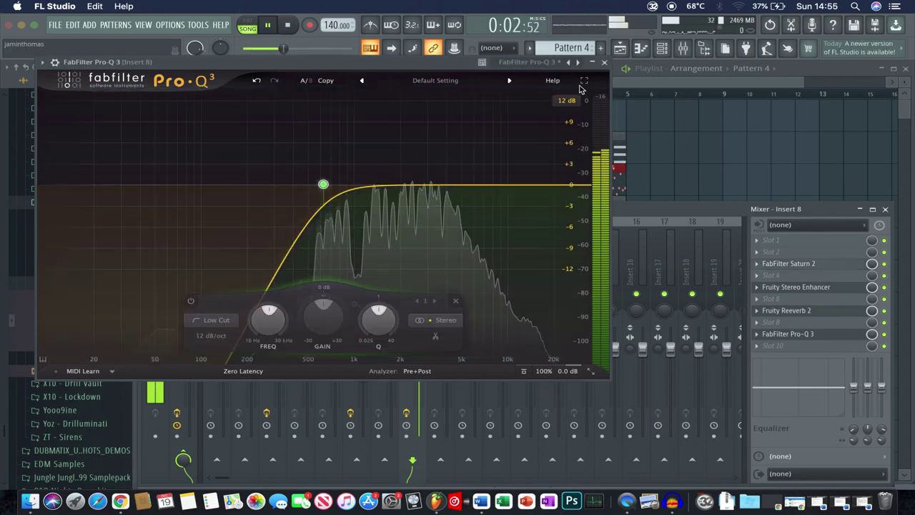
pyautogui.click(605, 63)
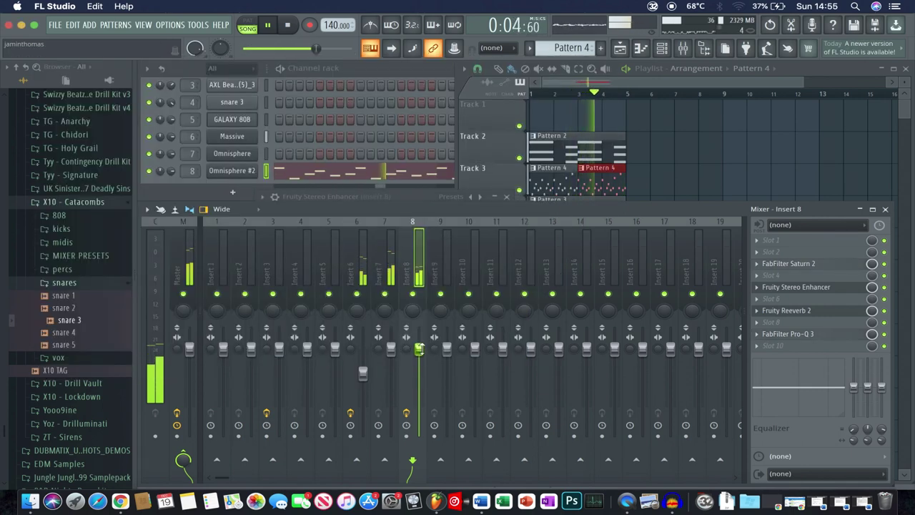
# Step: Duplicate all pattern clips in the playlist to start at bar 5, and move the whole arrangement down to Tracks 4 to 6
pyautogui.click(676, 137)
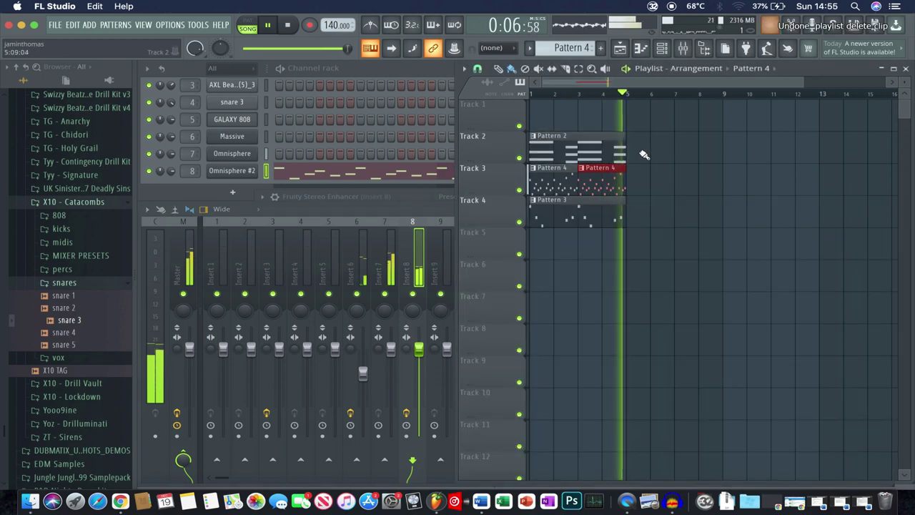
pyautogui.moveTo(594, 151); pyautogui.dragTo(688, 149)
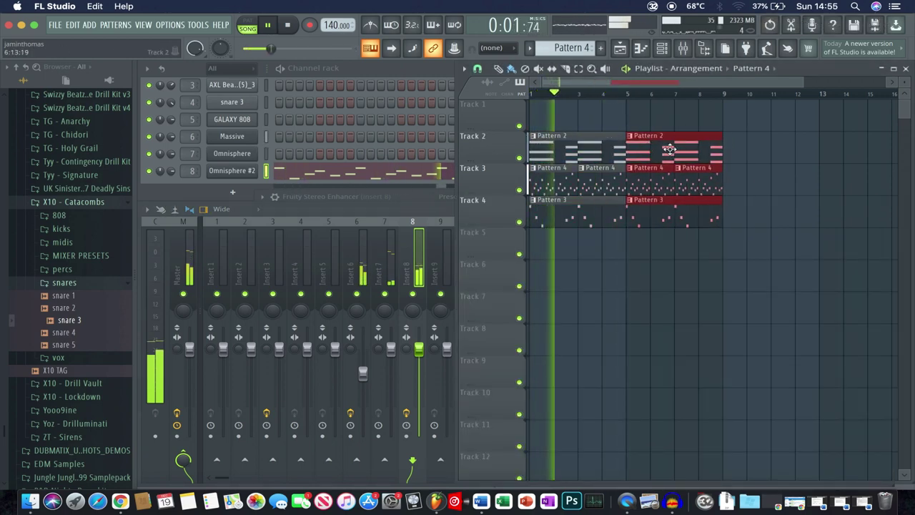
pyautogui.moveTo(720, 215)
pyautogui.mouseDown()
pyautogui.moveTo(575, 151)
pyautogui.moveTo(572, 245)
pyautogui.mouseUp()
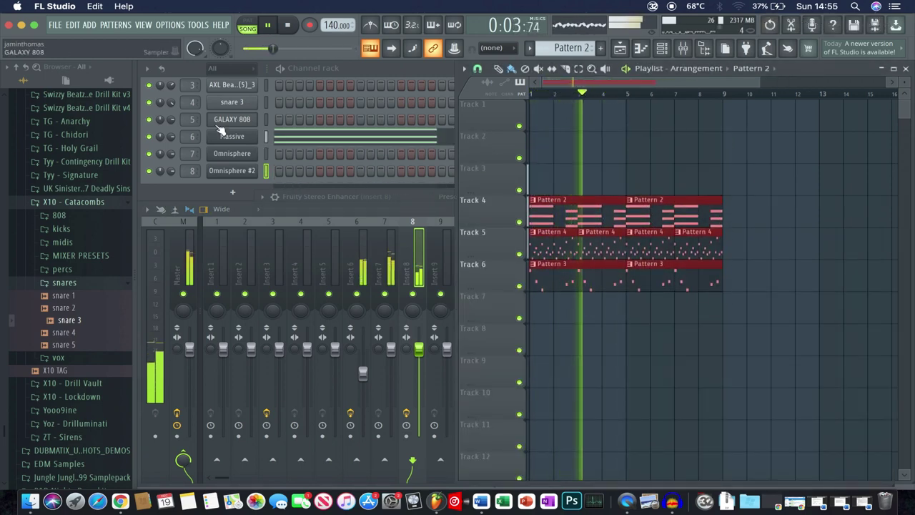
# Step: Add a third Omnisphere instrument channel
pyautogui.click(90, 25)
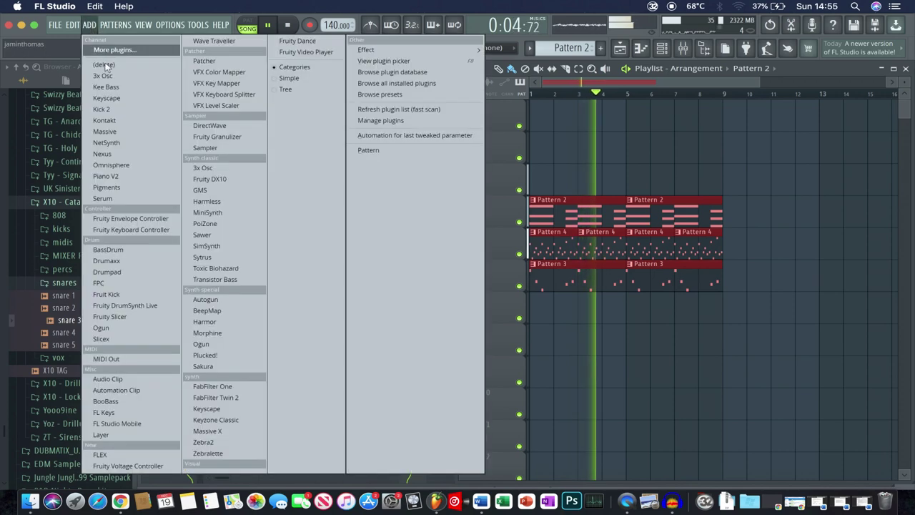
pyautogui.click(116, 165)
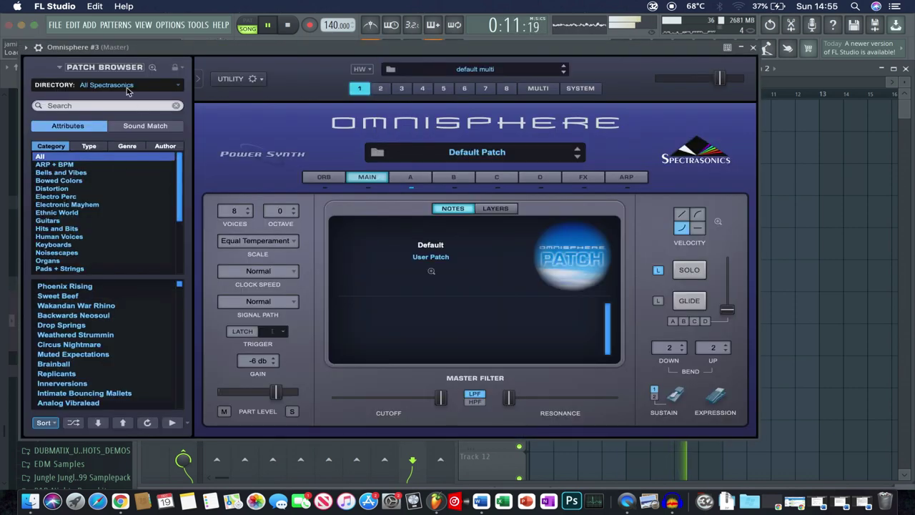
# Step: Set Omnisphere #3's patch directory to All and activate the patch search
pyautogui.click(127, 88)
pyautogui.click(124, 82)
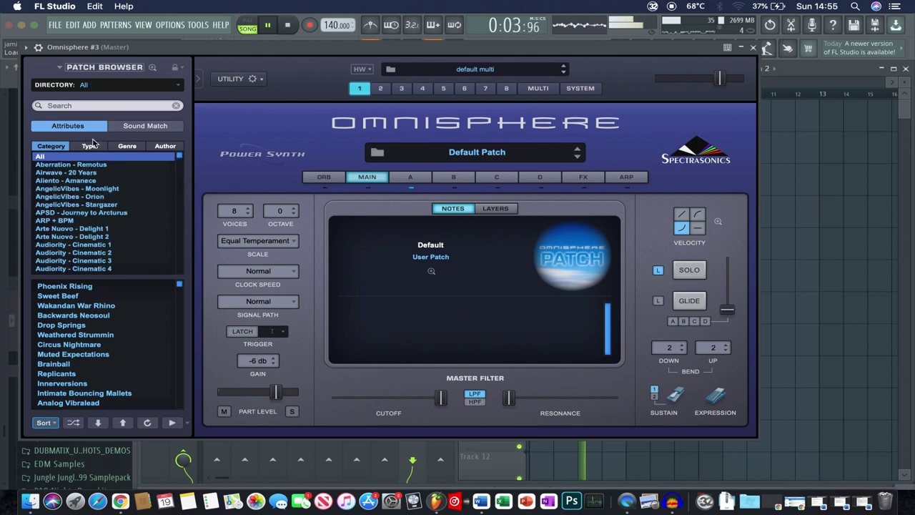
pyautogui.click(101, 105)
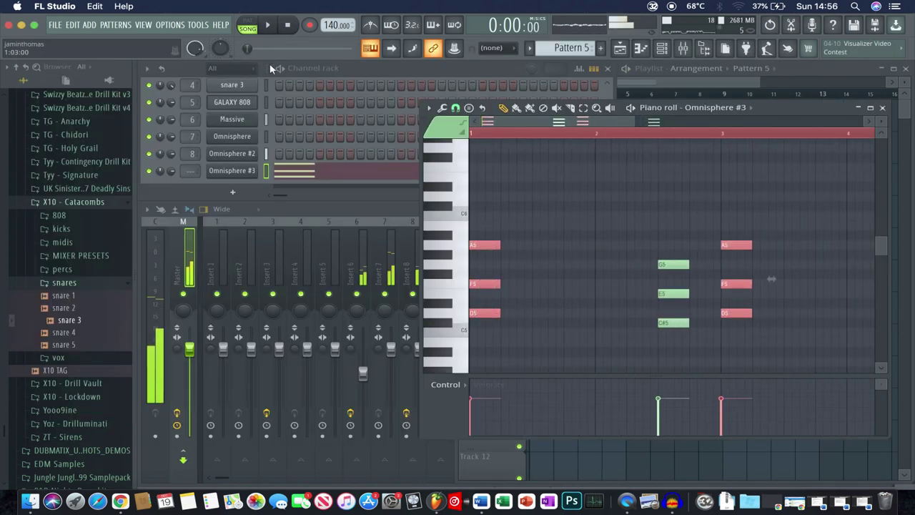
# Step: Route the Omnisphere #3 channel to mixer track 9 while auditioning Pattern 5
pyautogui.click(279, 68)
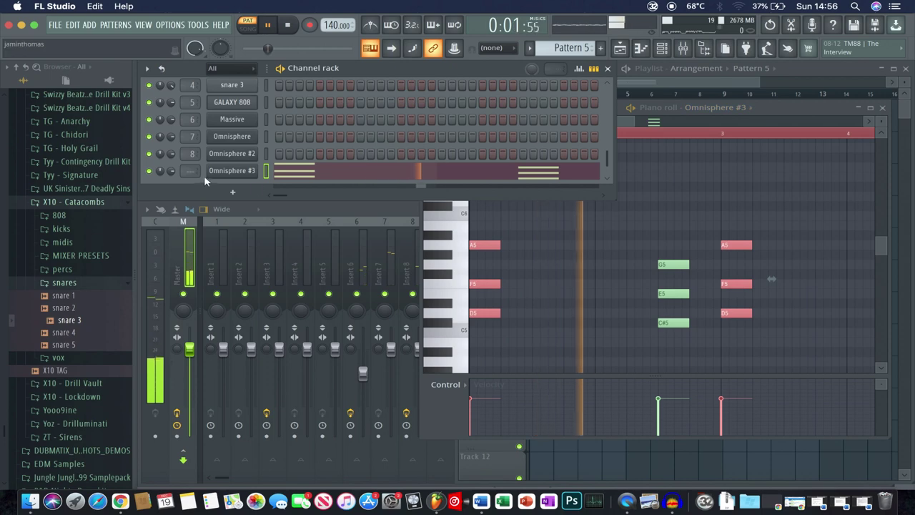
pyautogui.moveTo(193, 171); pyautogui.dragTo(192, 141)
pyautogui.press('space')
pyautogui.press('space')
# Step: Place Pattern 5 on playlist Track 3 at bar 1 and duplicate the clip to bar 5 during song playback
pyautogui.press('F5')
pyautogui.click(549, 171)
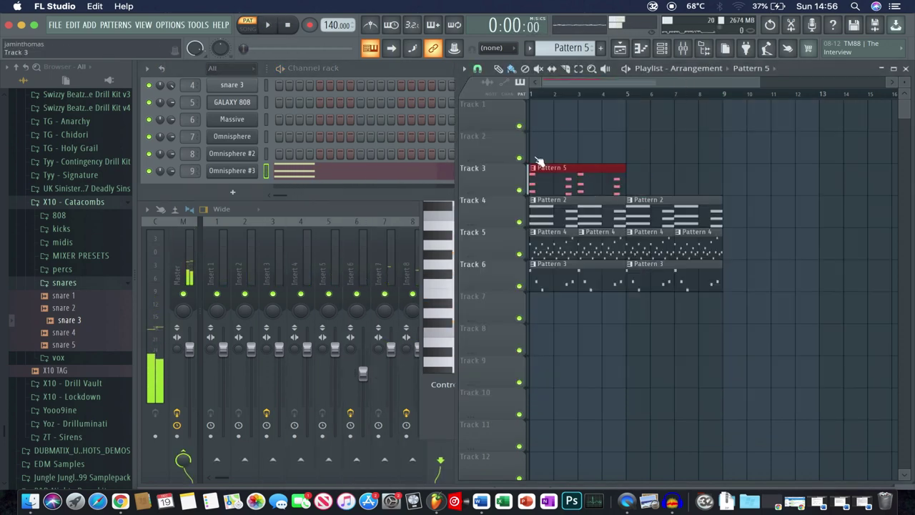
pyautogui.press('l')
pyautogui.press('space')
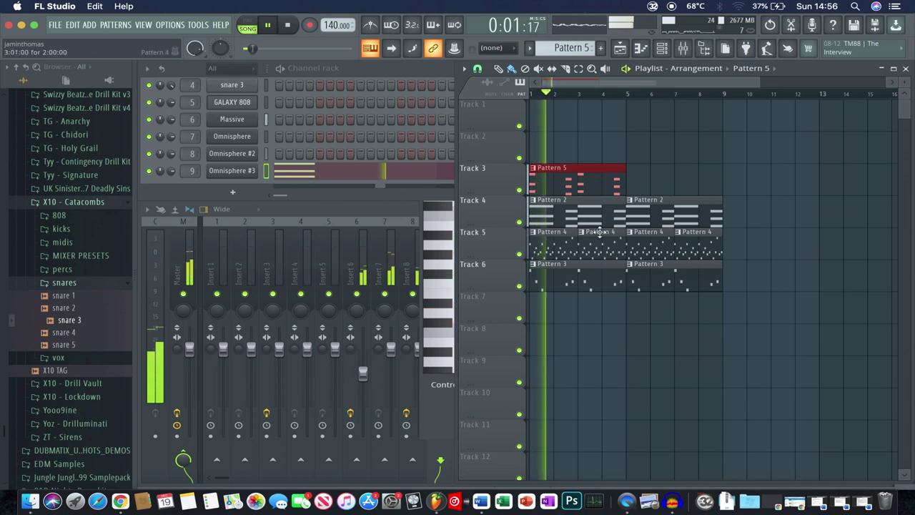
pyautogui.hotkey('ctrl', 'b')
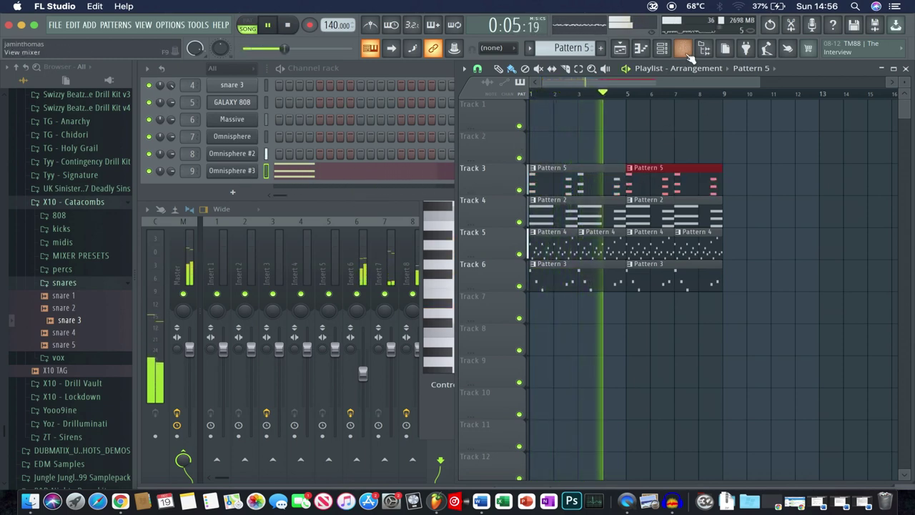
# Step: Lower the volumes of Insert 6 to about 64% and Insert 9 to about 63% while listening to them in isolation
pyautogui.click(451, 318)
pyautogui.moveTo(447, 349); pyautogui.dragTo(446, 354)
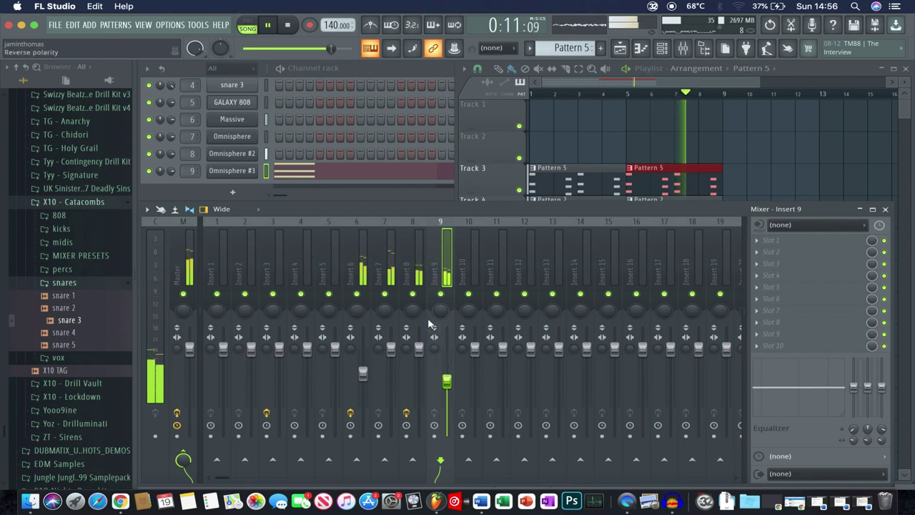
pyautogui.click(363, 293)
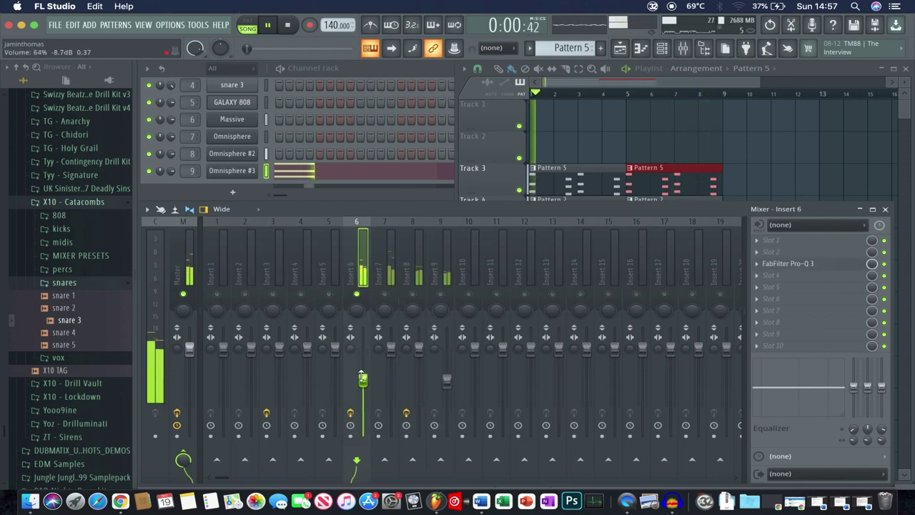
pyautogui.click(444, 290)
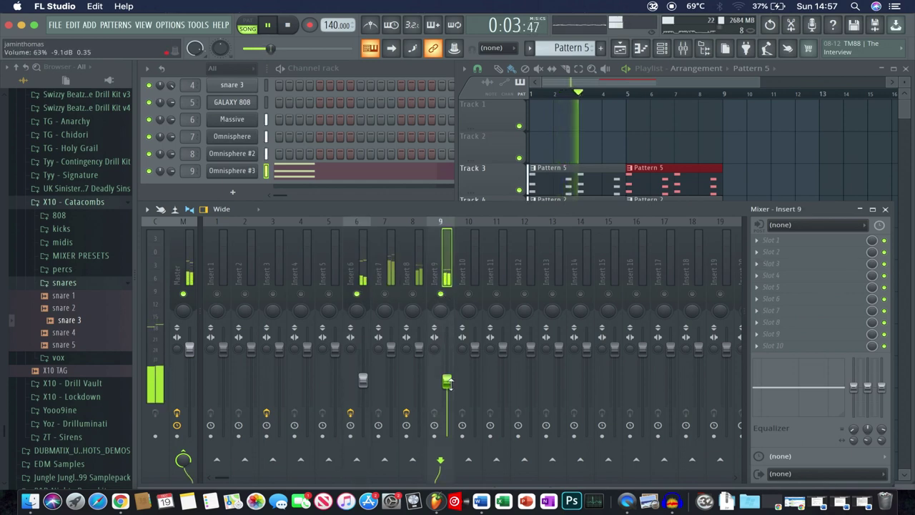
# Step: Pan Insert 9 about 31% right and Insert 6 about 35% left, restore all mixer tracks, and stop playback
pyautogui.moveTo(441, 309); pyautogui.dragTo(441, 299)
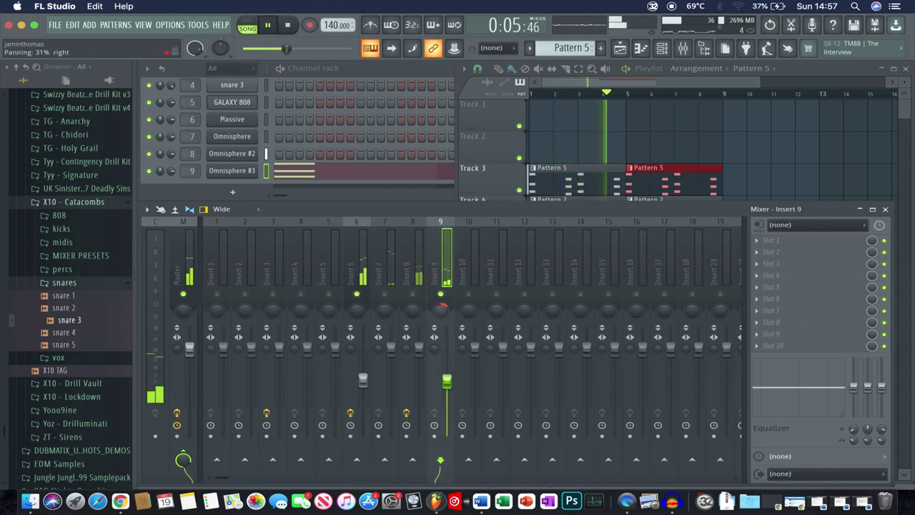
pyautogui.moveTo(355, 308); pyautogui.dragTo(354, 315)
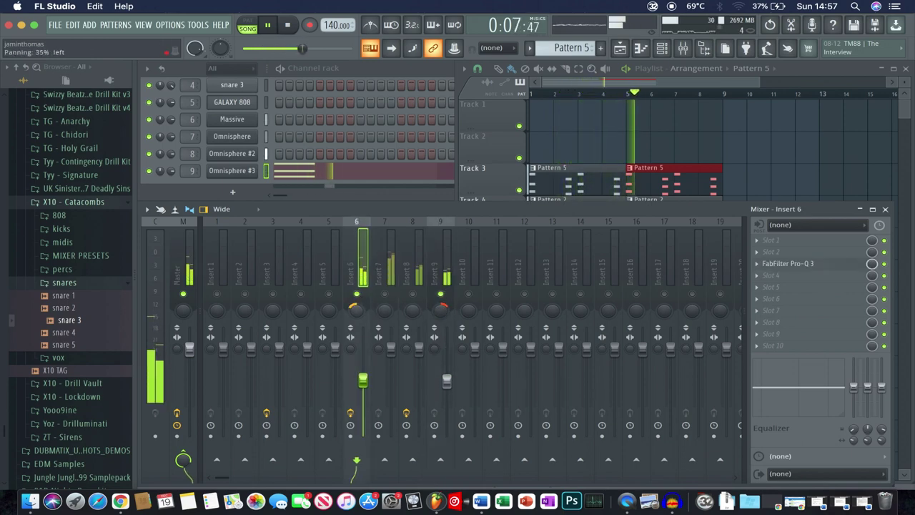
pyautogui.rightClick(358, 293)
pyautogui.rightClick(358, 294)
pyautogui.click(442, 260)
pyautogui.press('space')
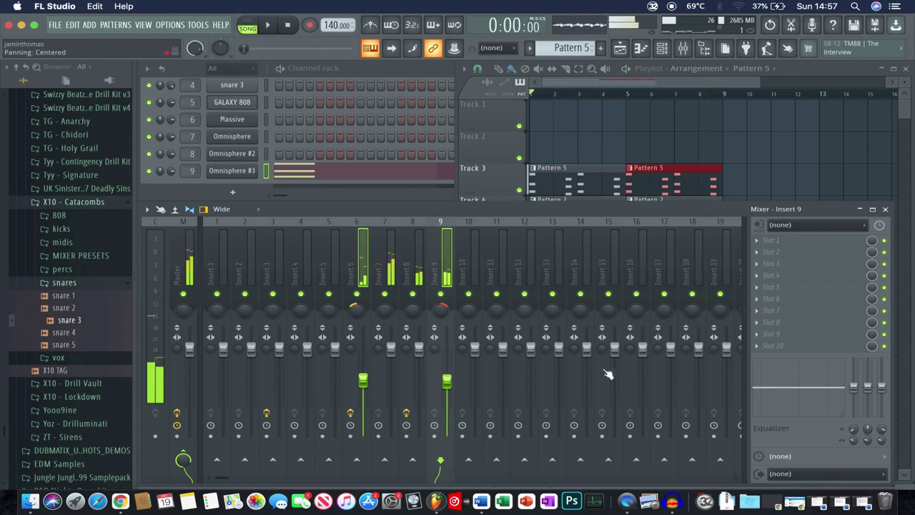
# Step: Dock mixer track Insert 30 to the right side of the mixer
pyautogui.moveTo(731, 253); pyautogui.dragTo(671, 242)
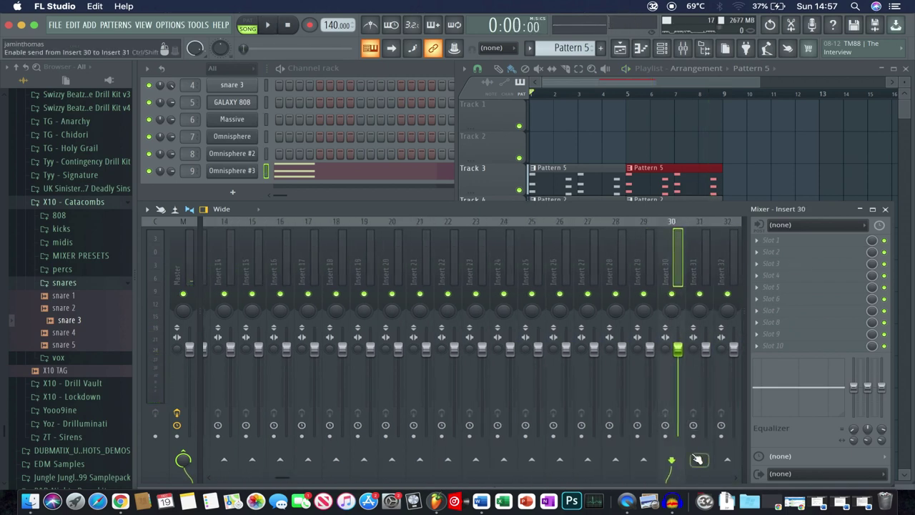
pyautogui.rightClick(673, 294)
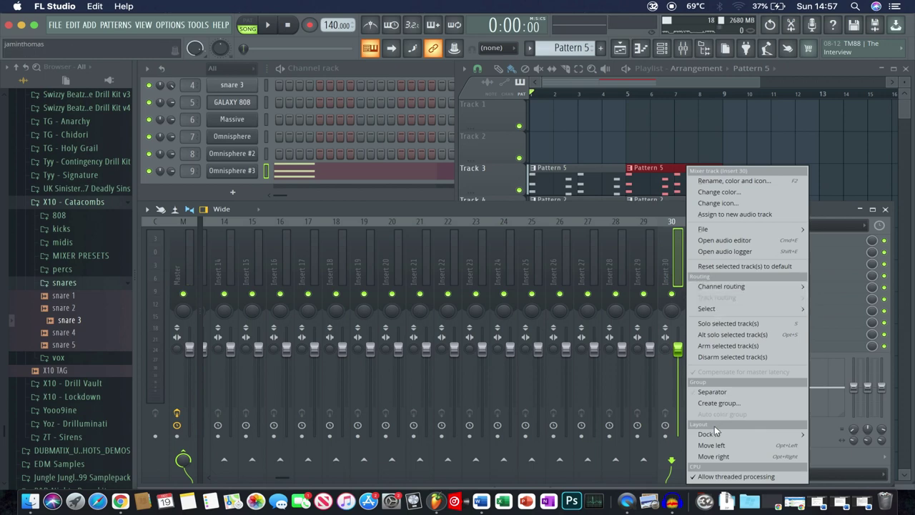
pyautogui.moveTo(714, 433)
pyautogui.click(822, 456)
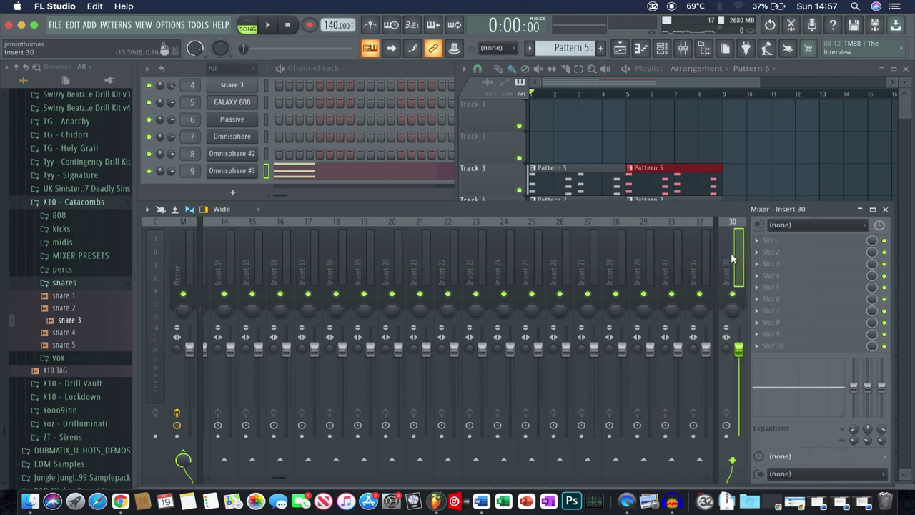
# Step: Route Inserts 6 and 9 only to Insert 30 instead of the Master, and select Insert 30
pyautogui.moveTo(429, 239); pyautogui.dragTo(274, 226)
pyautogui.click(308, 236)
pyautogui.click(353, 241)
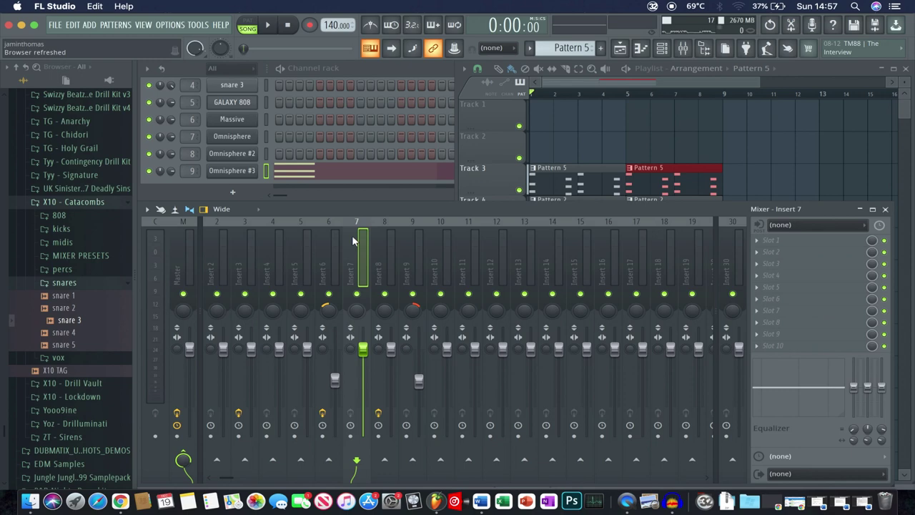
pyautogui.click(340, 243)
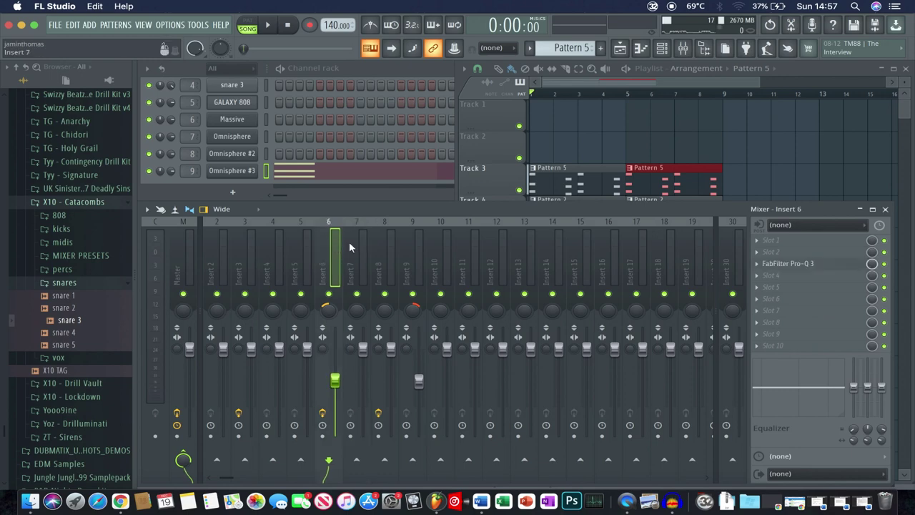
pyautogui.rightClick(733, 461)
pyautogui.click(752, 451)
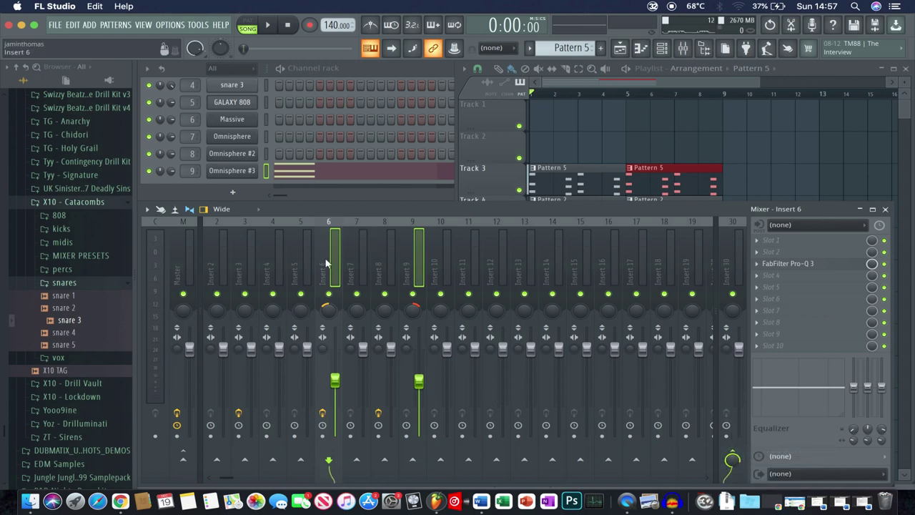
pyautogui.click(420, 270)
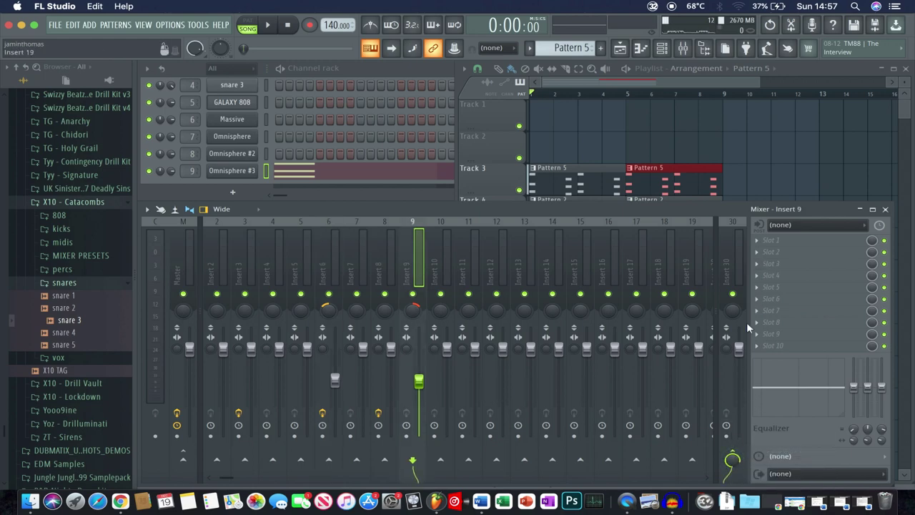
pyautogui.click(740, 259)
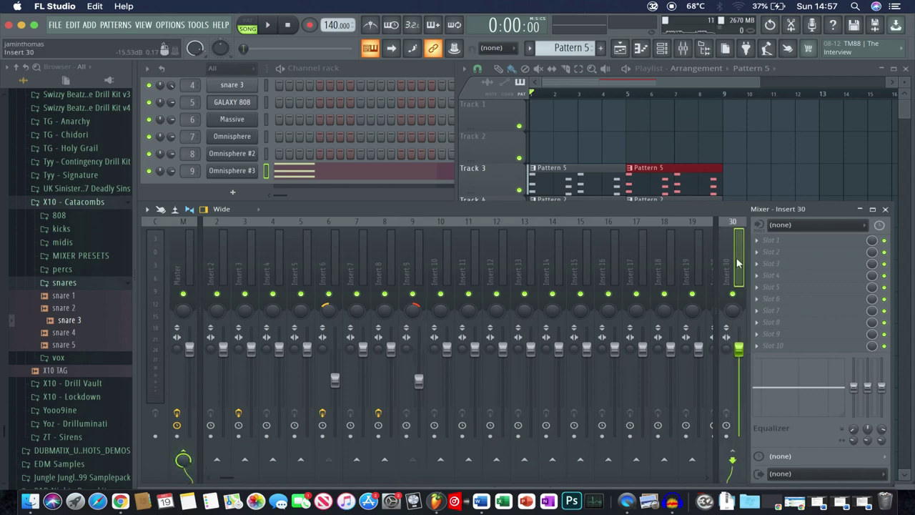
# Step: Solo Insert 30 during playback and check the mixer tracks that feed it
pyautogui.press('space')
pyautogui.rightClick(733, 294)
pyautogui.press('space')
pyautogui.click(329, 294)
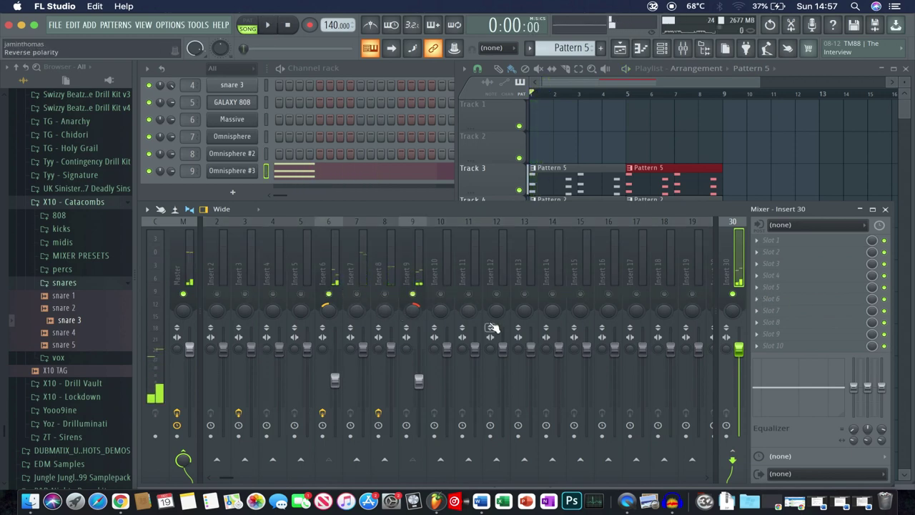
pyautogui.click(307, 262)
pyautogui.click(363, 261)
pyautogui.click(390, 261)
pyautogui.click(418, 262)
# Step: Load FabFilter Pro-C 2 into slot 3 of Insert 30 and turn off its auto gain
pyautogui.click(734, 247)
pyautogui.click(787, 240)
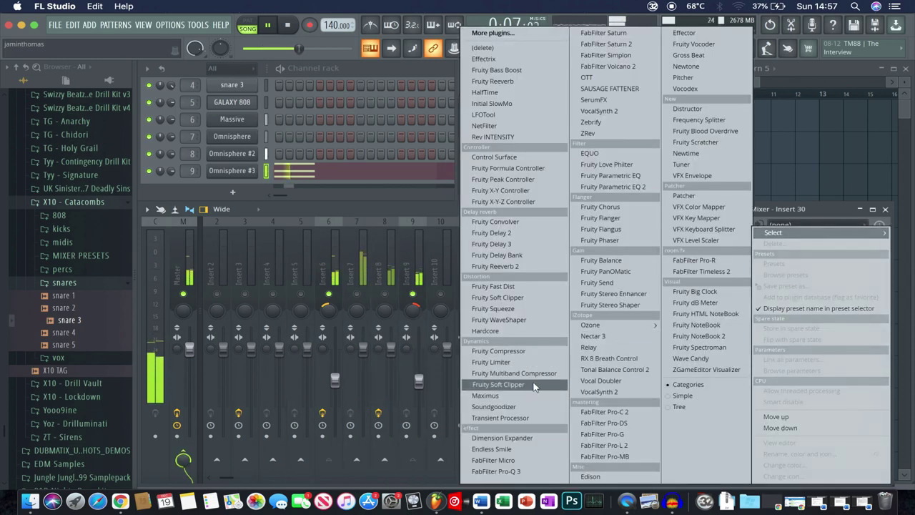
pyautogui.click(604, 413)
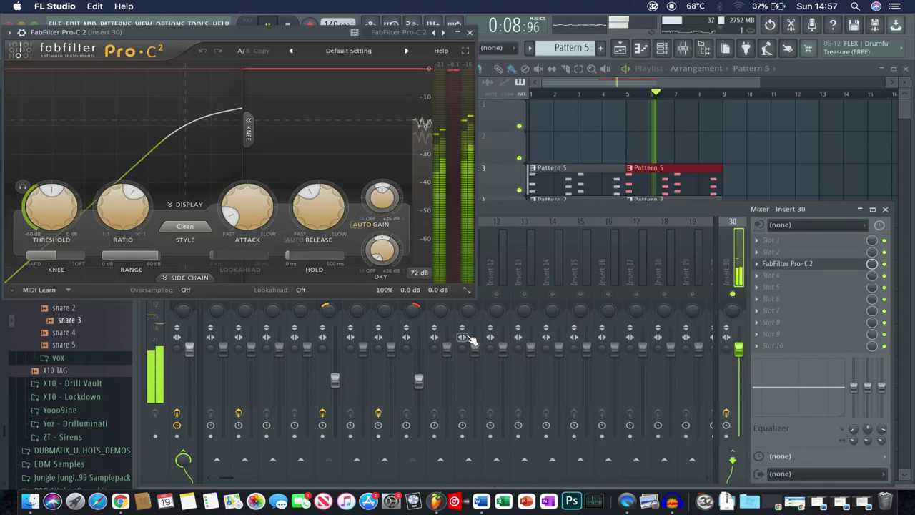
pyautogui.click(361, 226)
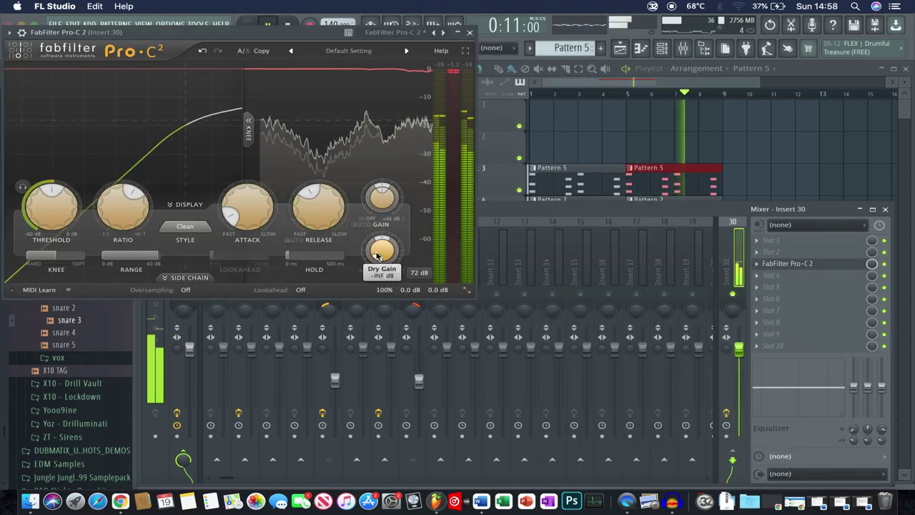
# Step: Set Pro-C 2's threshold to about -27.62 dB and knee to +57.84 dB, lower its ratio, raise attack, release and wet gain, and close it
pyautogui.moveTo(37, 198); pyautogui.dragTo(34, 200)
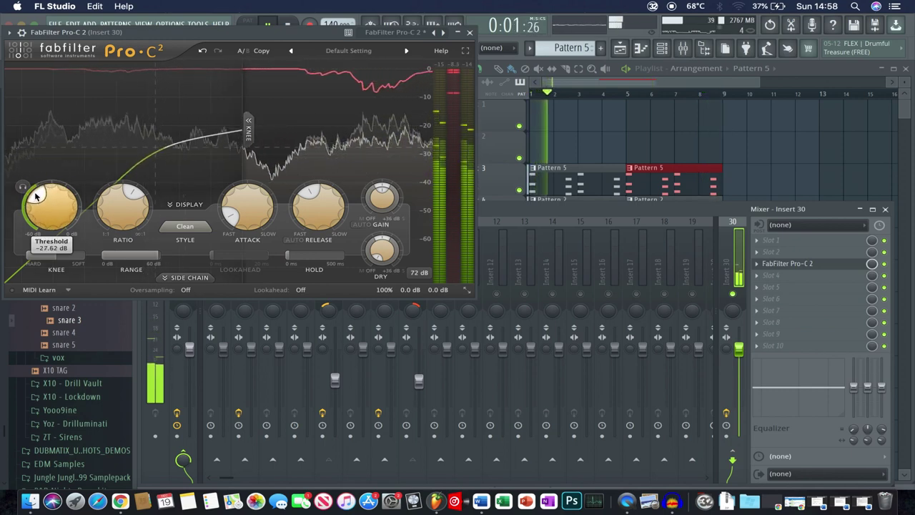
pyautogui.moveTo(125, 194); pyautogui.dragTo(125, 207)
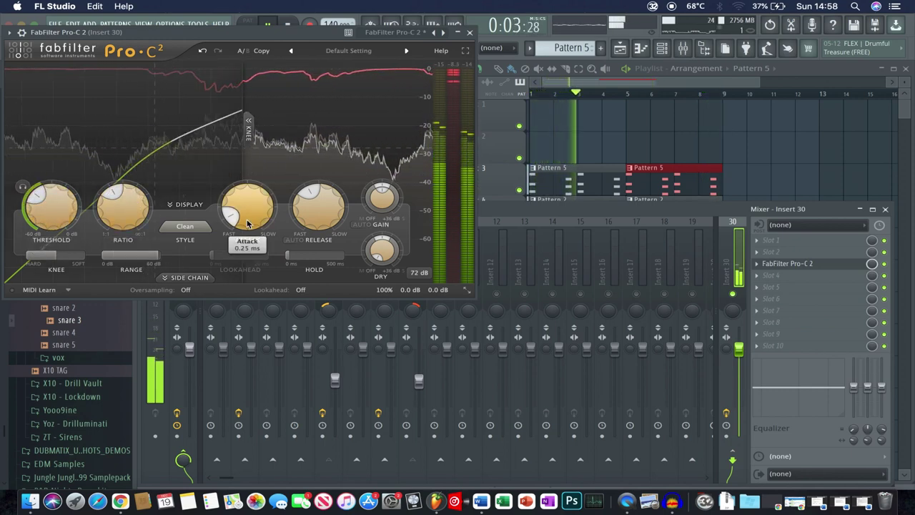
pyautogui.moveTo(245, 204); pyautogui.dragTo(245, 187)
pyautogui.moveTo(312, 188); pyautogui.dragTo(312, 180)
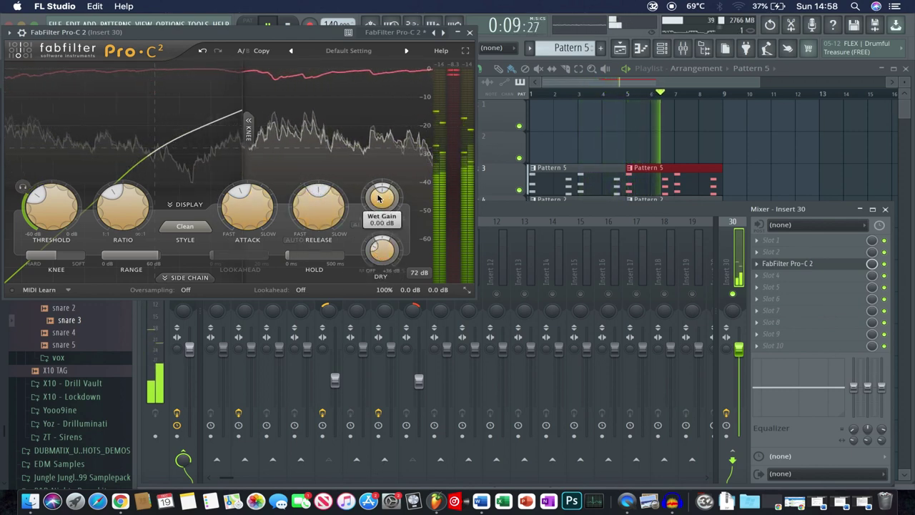
pyautogui.moveTo(383, 193); pyautogui.dragTo(386, 190)
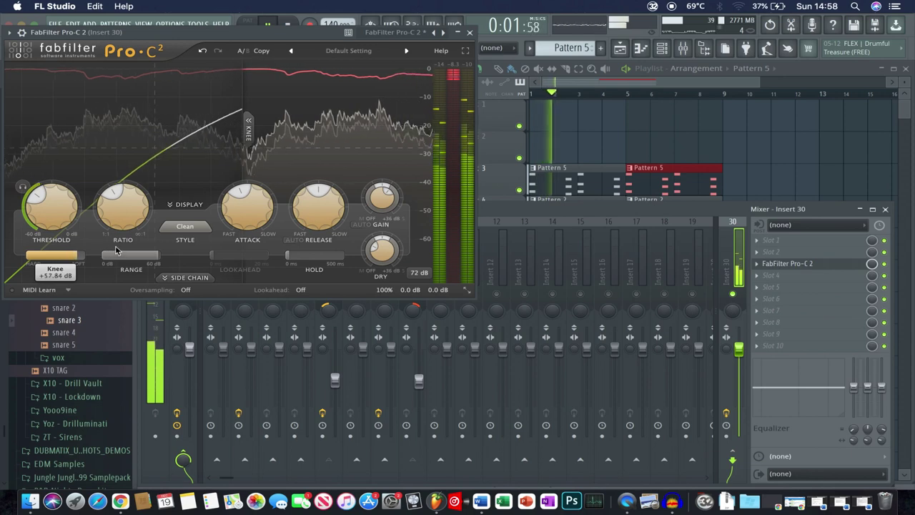
pyautogui.click(470, 33)
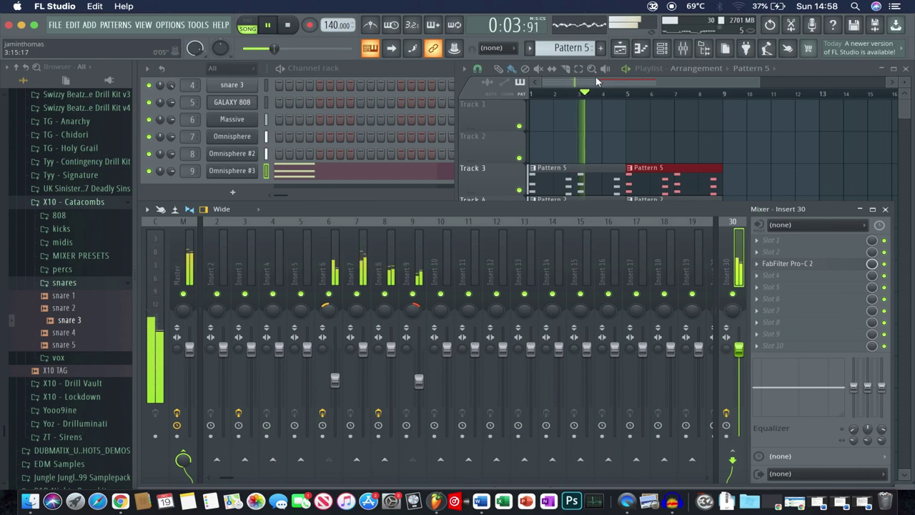
# Step: Add a fourth Omnisphere instrument channel and set its patch directory to All
pyautogui.click(89, 25)
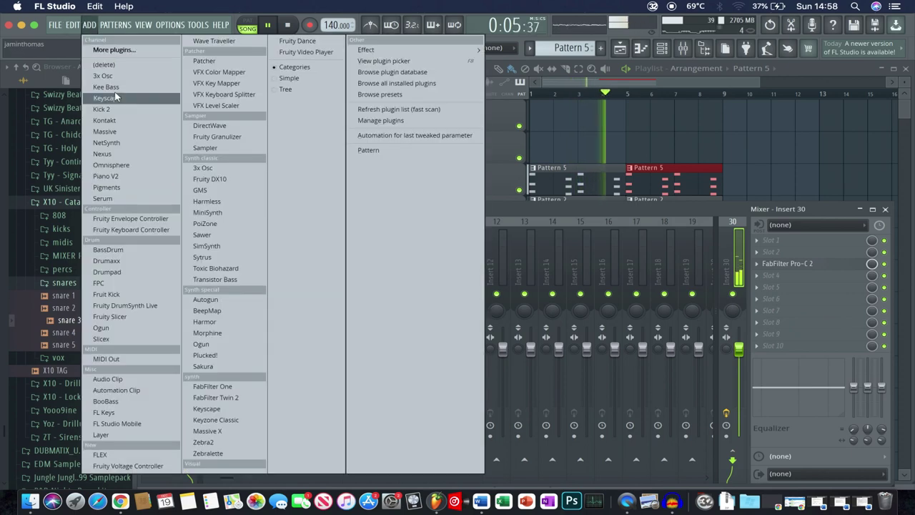
pyautogui.click(118, 165)
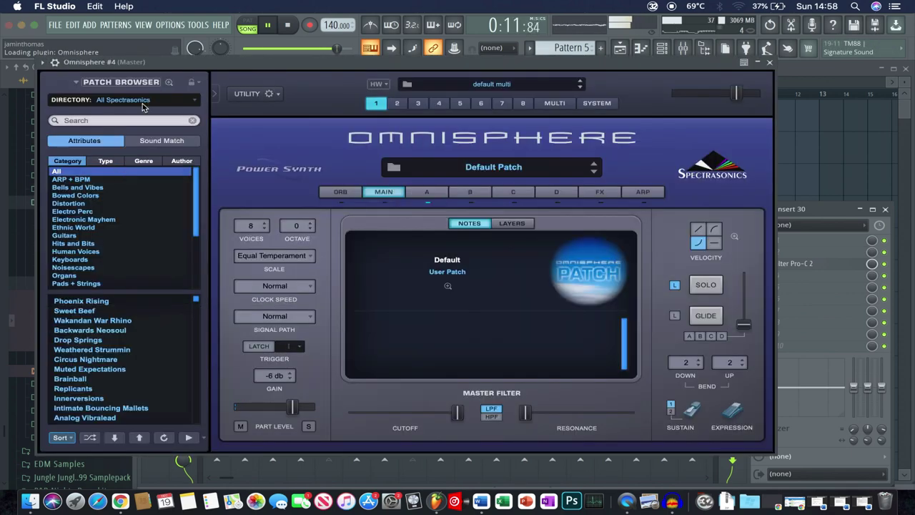
pyautogui.click(142, 103)
pyautogui.click(141, 98)
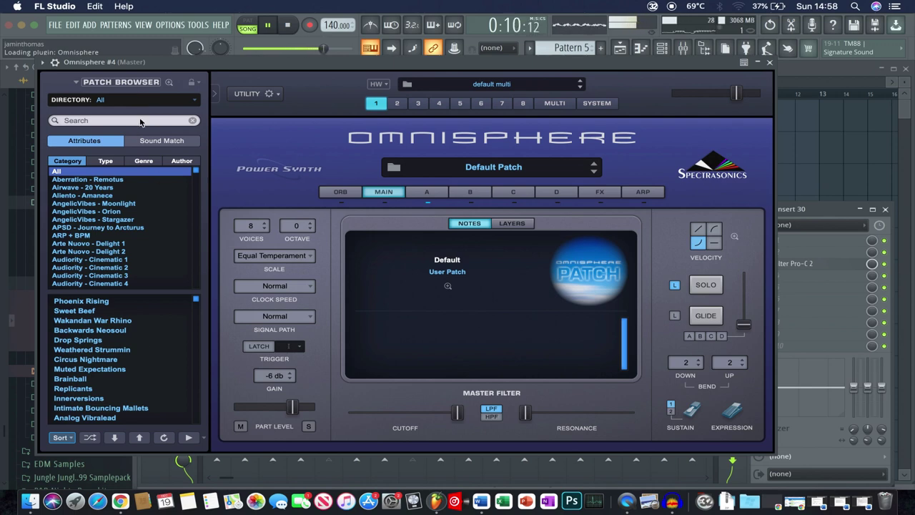
# Step: Search the Omnisphere #4 patches for cello, load STR - Cello Heavy Section TD, and close the plugin
pyautogui.click(140, 120)
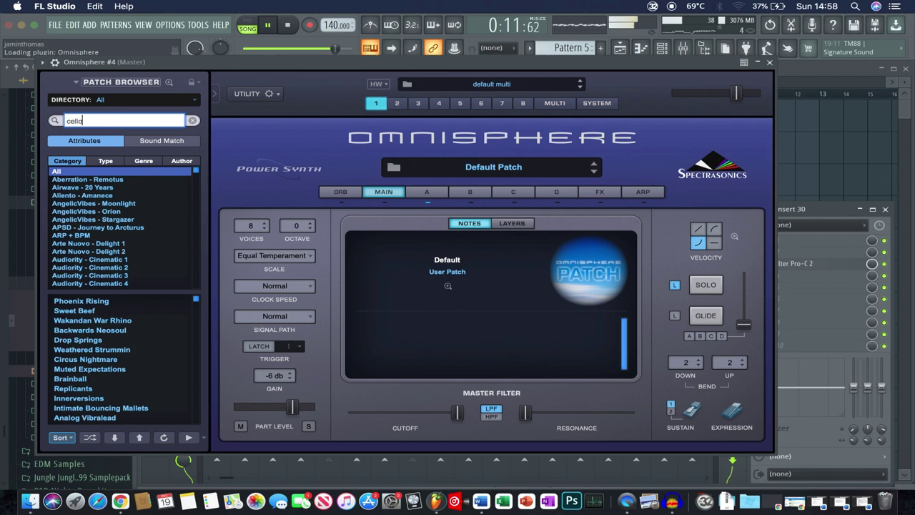
pyautogui.write('cello')
pyautogui.press('Return')
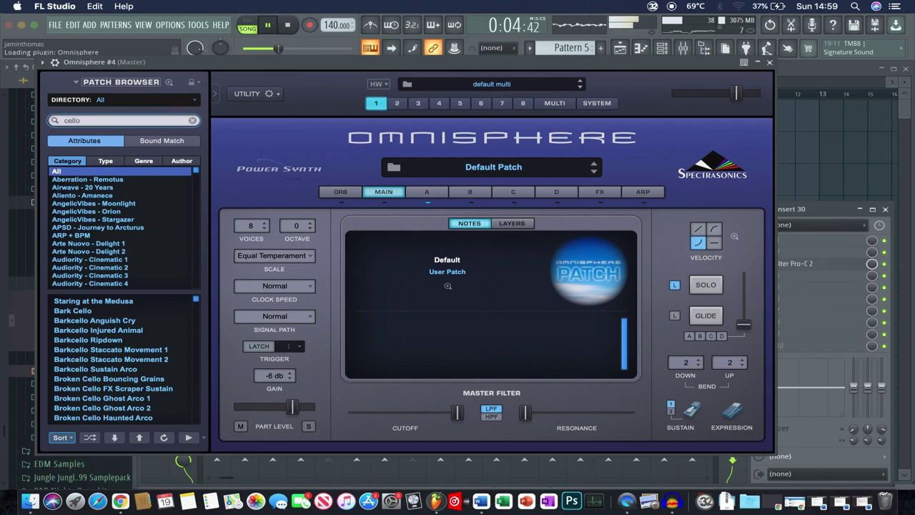
pyautogui.press('space')
pyautogui.moveTo(195, 297); pyautogui.dragTo(197, 399)
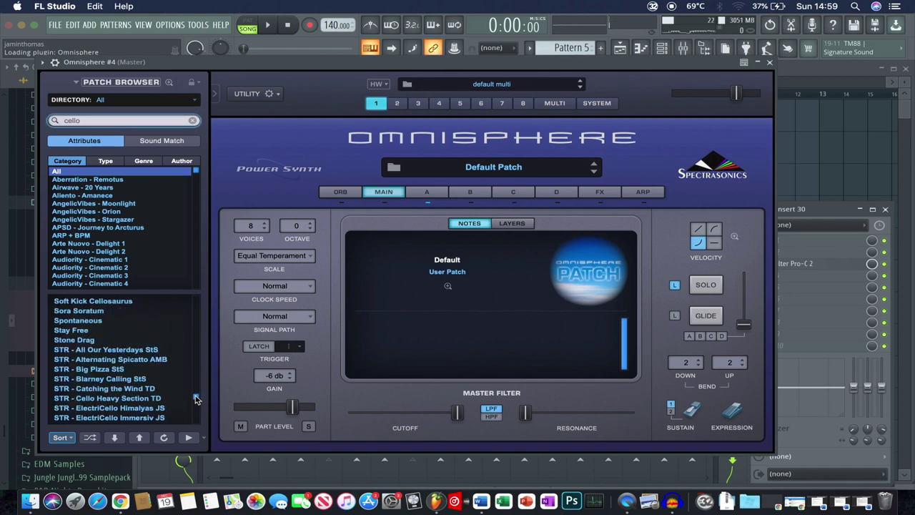
pyautogui.click(148, 398)
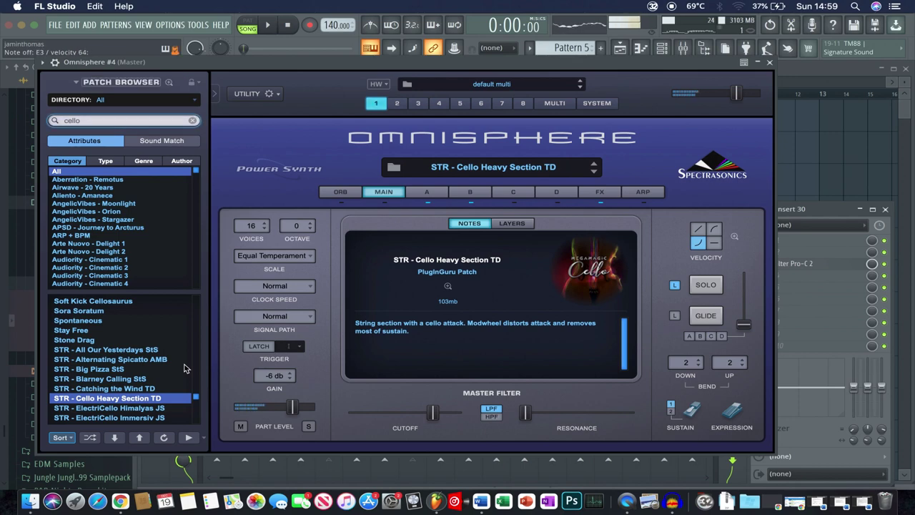
pyautogui.click(770, 62)
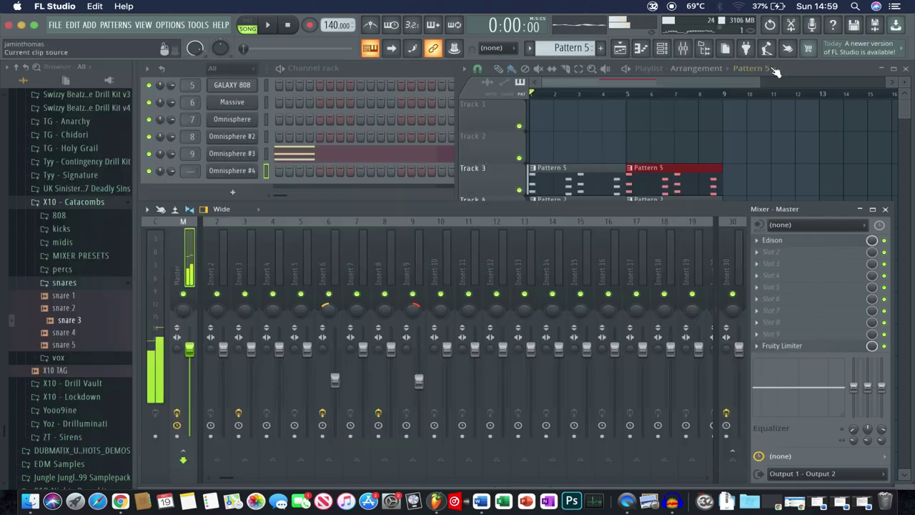
# Step: Create Pattern 6 and place it on playlist Track 2, spanning bars 1 to 8
pyautogui.click(601, 48)
pyautogui.press('Return')
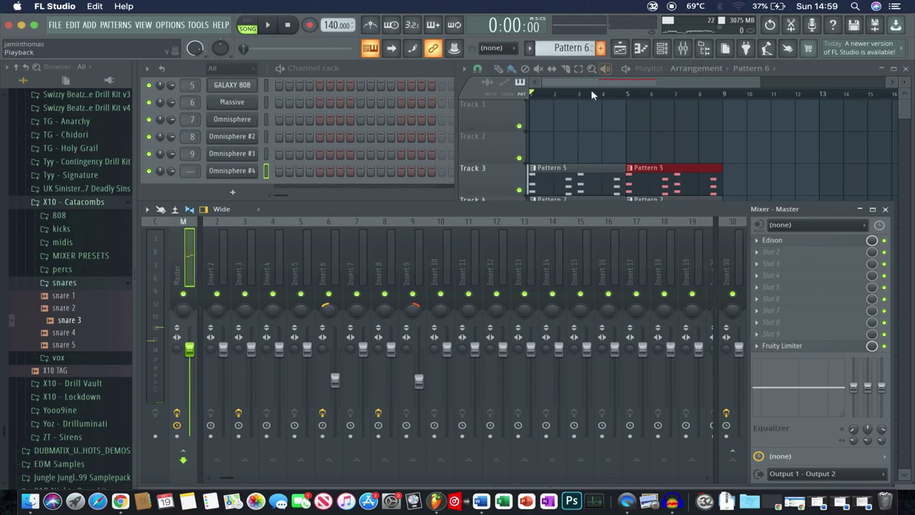
pyautogui.press('F9')
pyautogui.click(542, 143)
pyautogui.moveTo(550, 151); pyautogui.dragTo(718, 156)
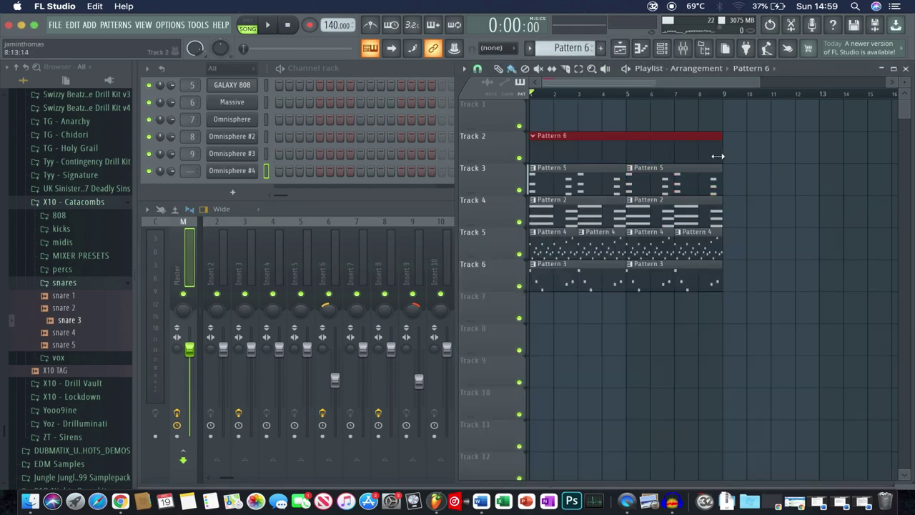
pyautogui.rightClick(266, 166)
pyautogui.click(270, 175)
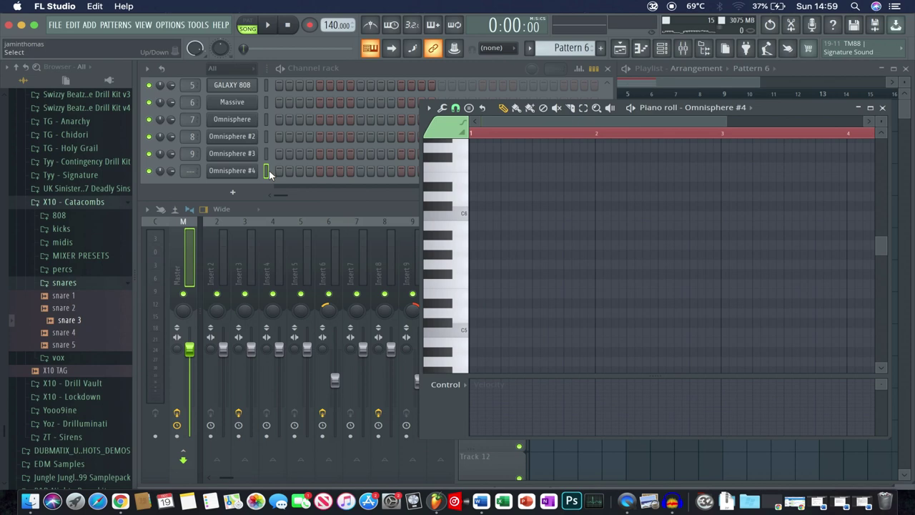
pyautogui.scroll(-3, 445, 255)
pyautogui.click(446, 279)
pyautogui.click(445, 236)
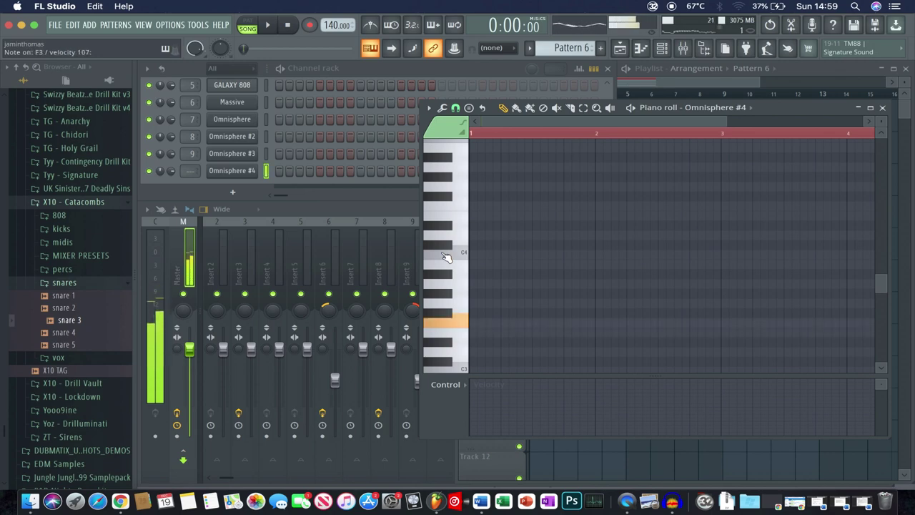
pyautogui.click(477, 323)
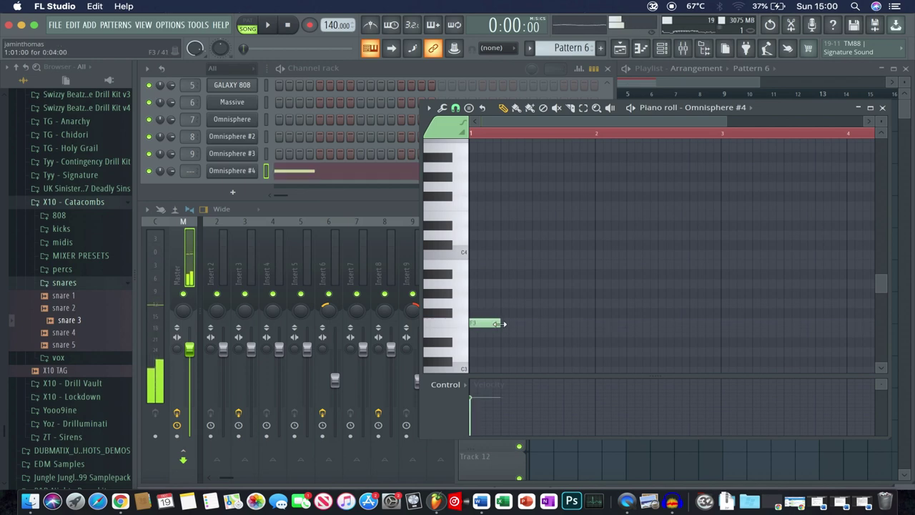
pyautogui.rightClick(490, 324)
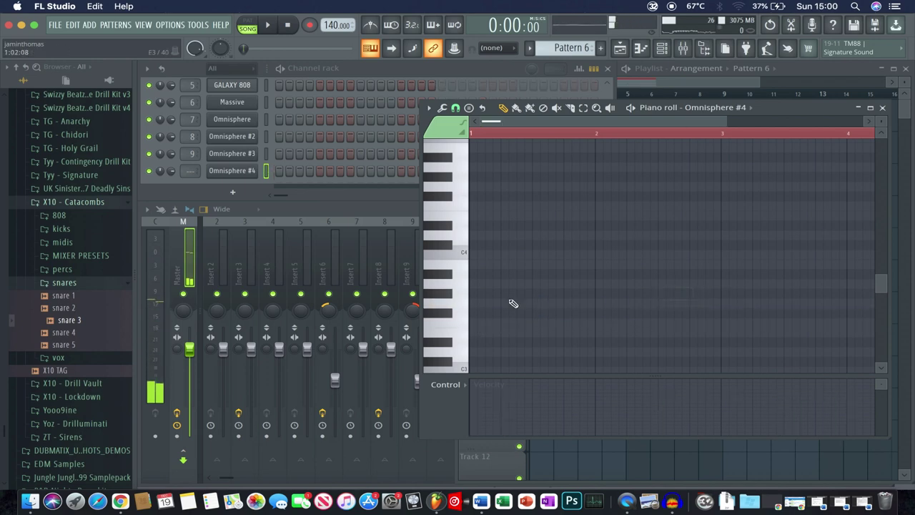
# Step: Copy the Massive chord notes from Pattern 2 into the Omnisphere #4 channel of Pattern 6
pyautogui.click(699, 73)
pyautogui.click(578, 203)
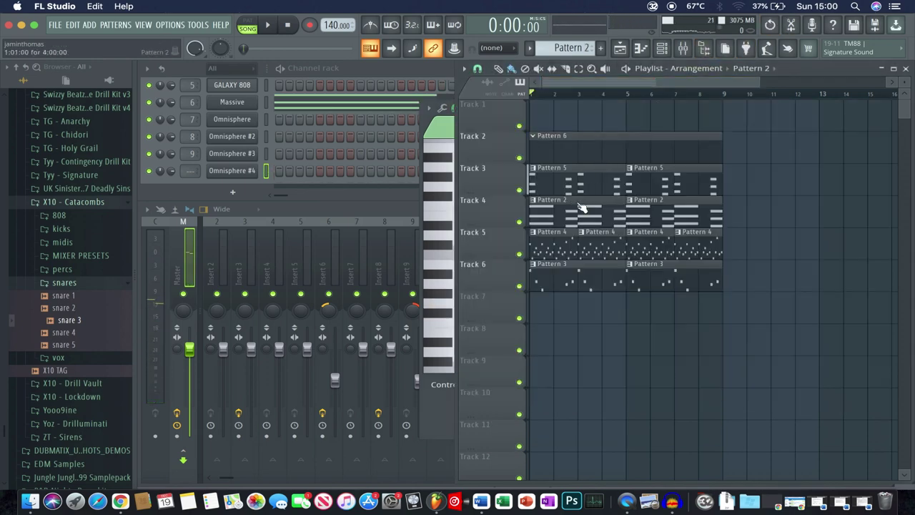
pyautogui.click(266, 104)
pyautogui.click(649, 136)
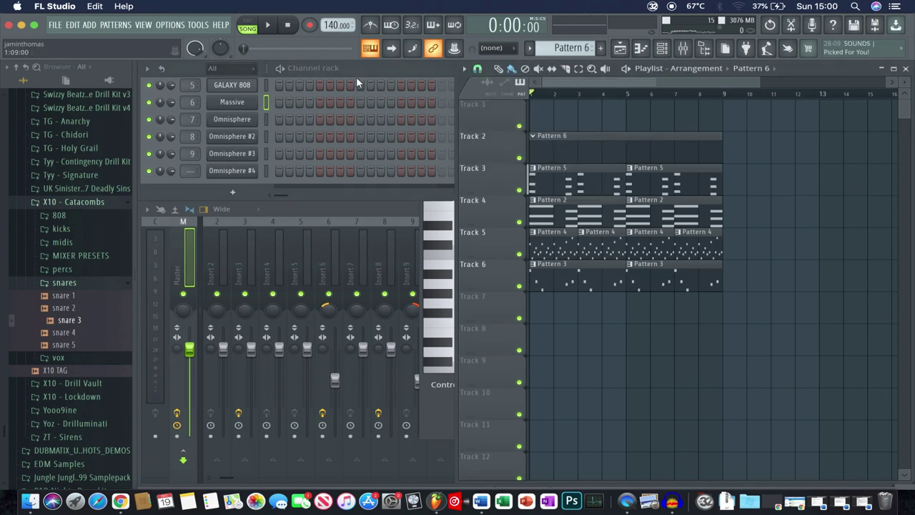
pyautogui.click(266, 170)
pyautogui.click(558, 172)
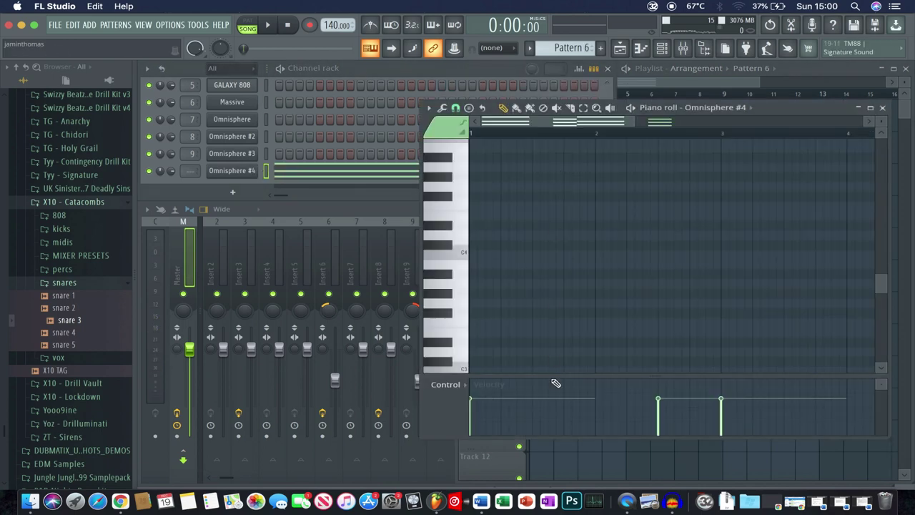
# Step: Delete the extra chord notes in the Omnisphere #4 piano roll, leaving a single line of F5 and E5 notes
pyautogui.rightClick(570, 297)
pyautogui.rightClick(688, 311)
pyautogui.rightClick(756, 300)
pyautogui.scroll(-2, 756, 301)
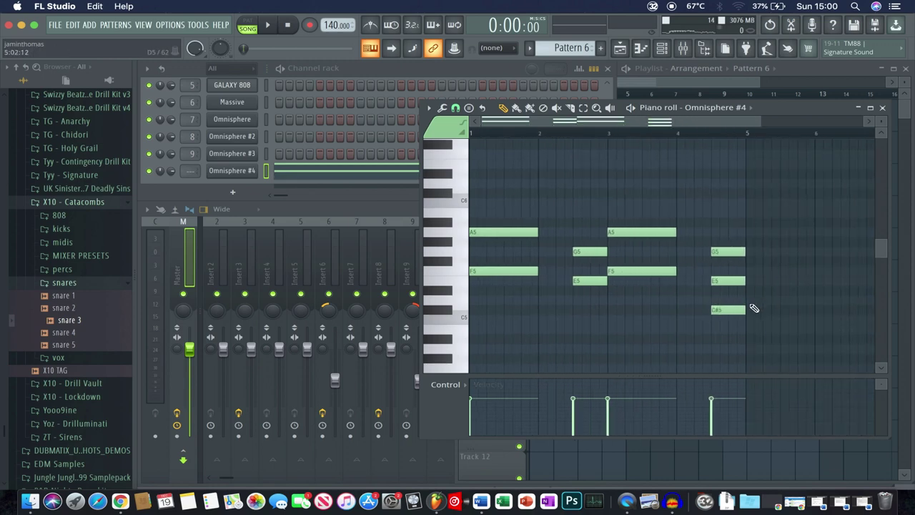
pyautogui.rightClick(742, 309)
pyautogui.rightClick(727, 252)
pyautogui.rightClick(642, 231)
pyautogui.rightClick(590, 251)
pyautogui.rightClick(504, 232)
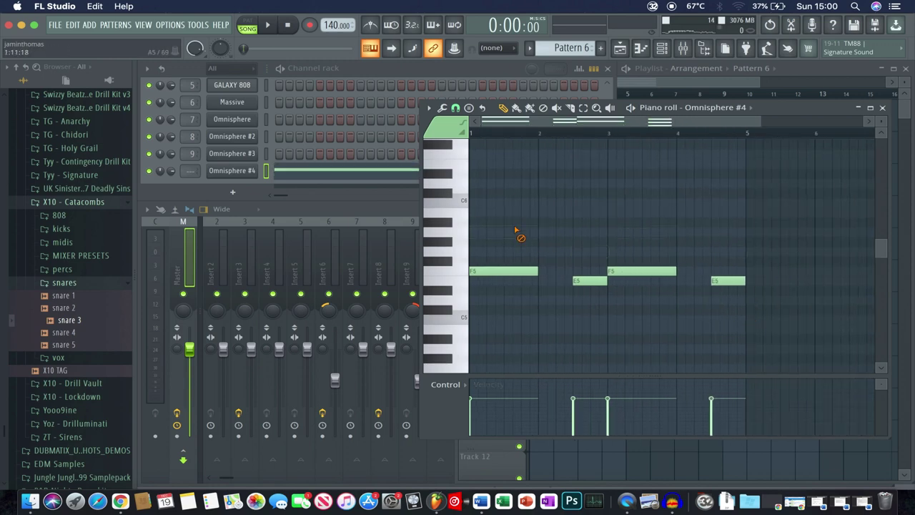
# Step: Select the remaining four notes and transpose them down two octaves to F3 and E3
pyautogui.moveTo(763, 252); pyautogui.dragTo(422, 284)
pyautogui.hotkey('ctrl', 'Down')
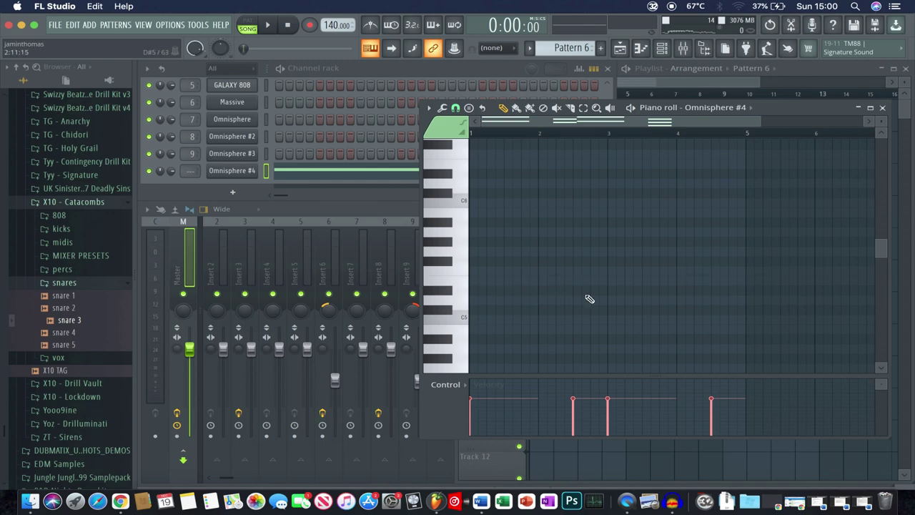
pyautogui.scroll(-3, 590, 299)
pyautogui.press('v')
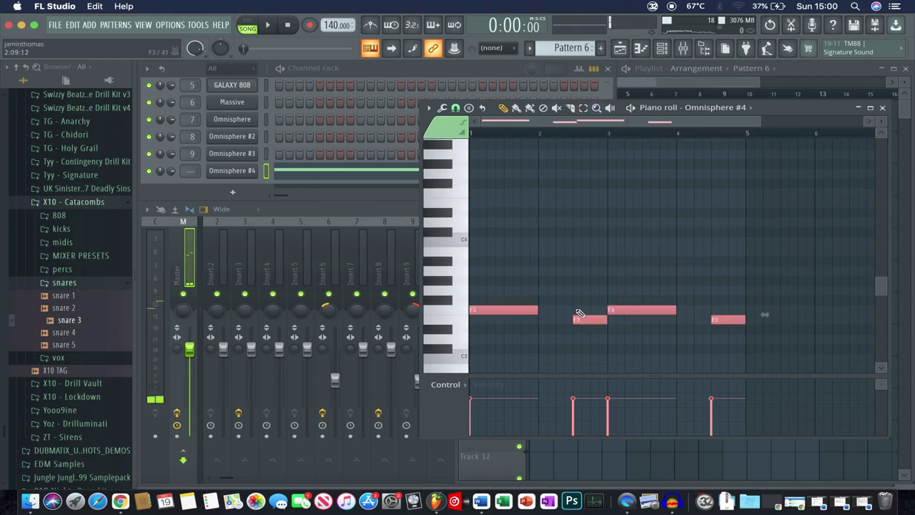
# Step: During playback, shorten the Pattern 6 clip on Track 2 to four bars and place a second copy at bar 5
pyautogui.press('space')
pyautogui.click(691, 82)
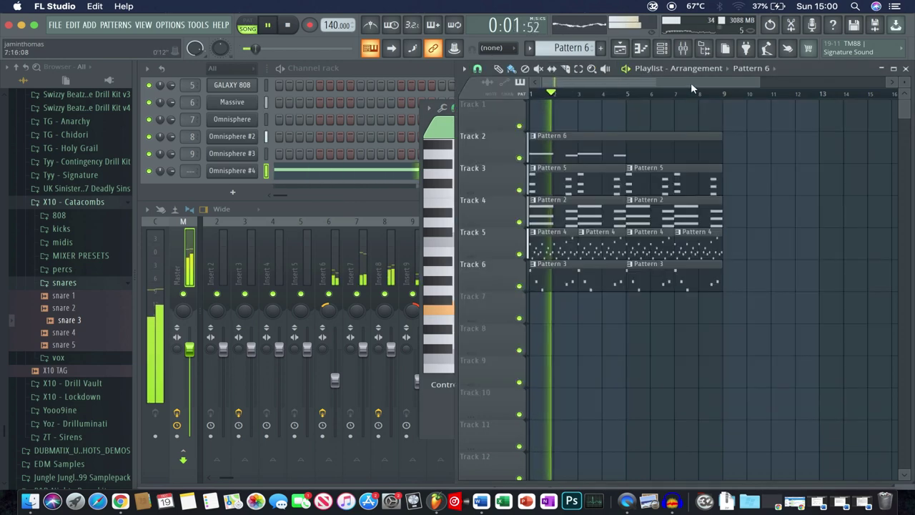
pyautogui.moveTo(720, 152); pyautogui.dragTo(627, 153)
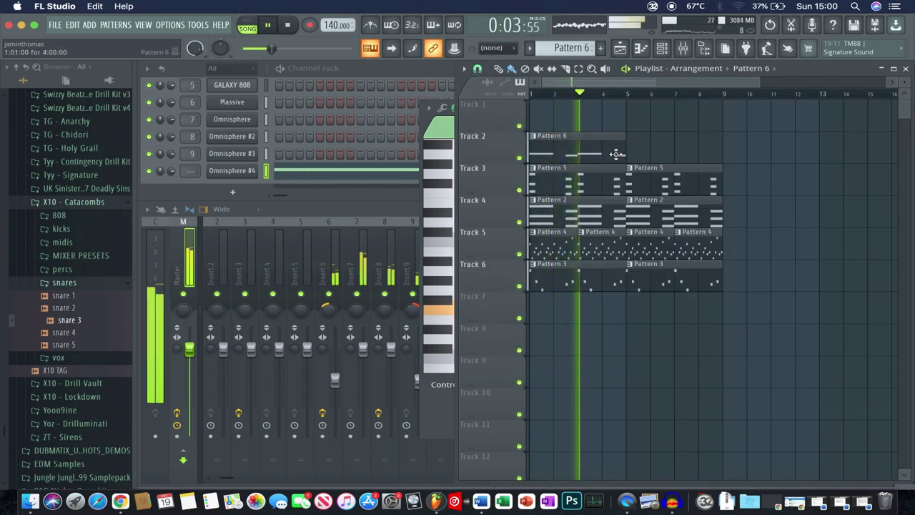
pyautogui.click(630, 149)
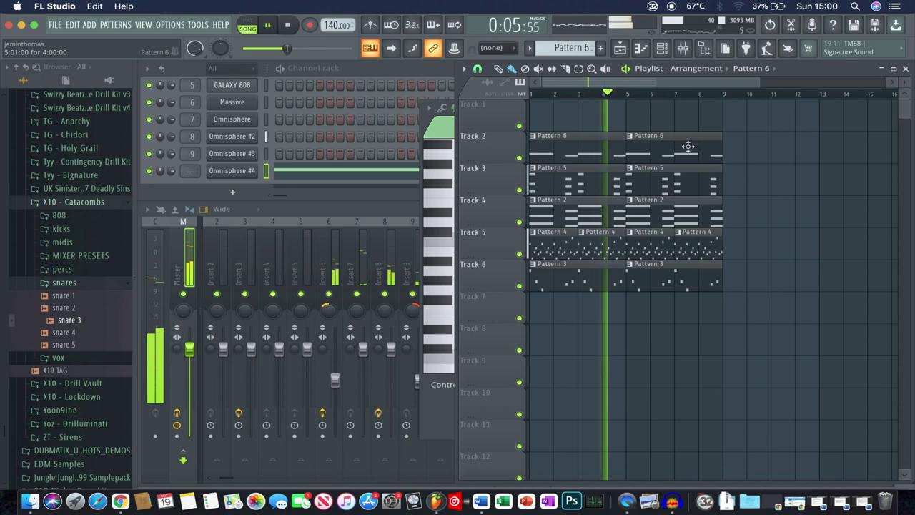
# Step: Open Omnisphere #4, audition its layers A and B, raise its output level to about 2.29 dB, and close it
pyautogui.click(347, 172)
pyautogui.click(333, 177)
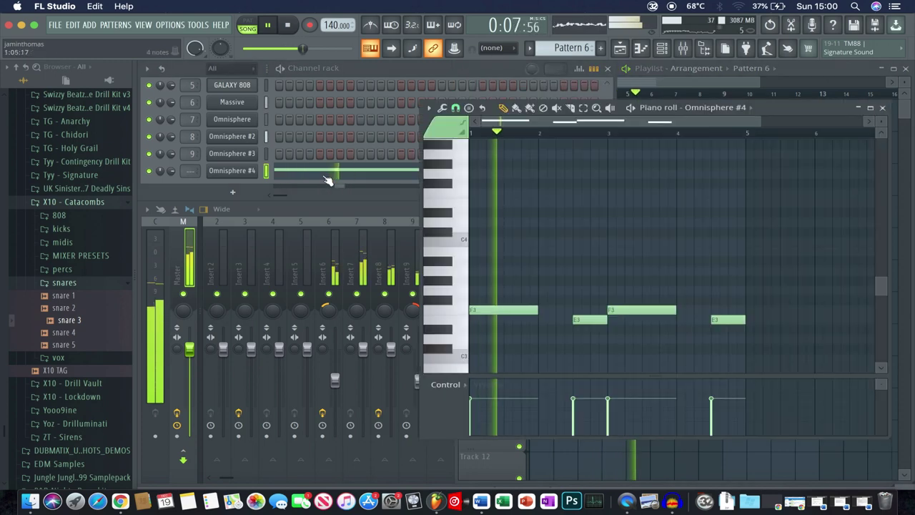
pyautogui.click(236, 171)
pyautogui.press('space')
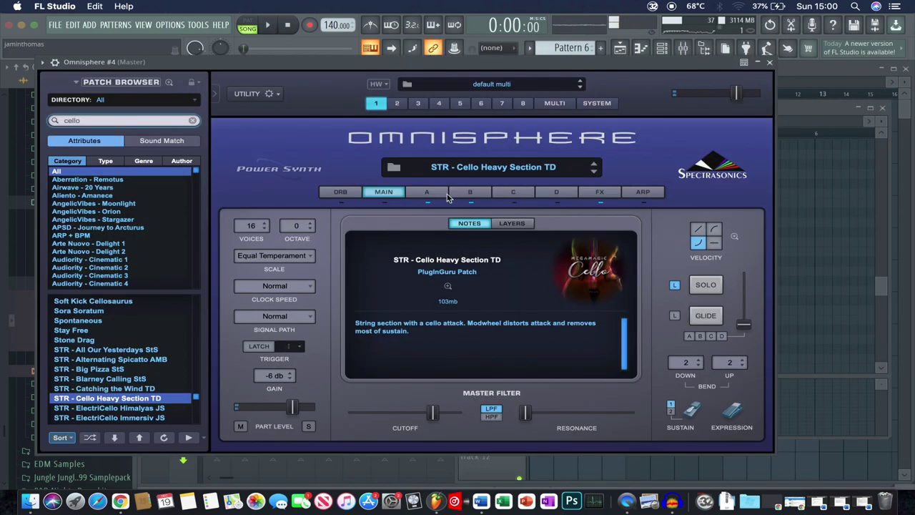
pyautogui.click(427, 192)
pyautogui.click(466, 193)
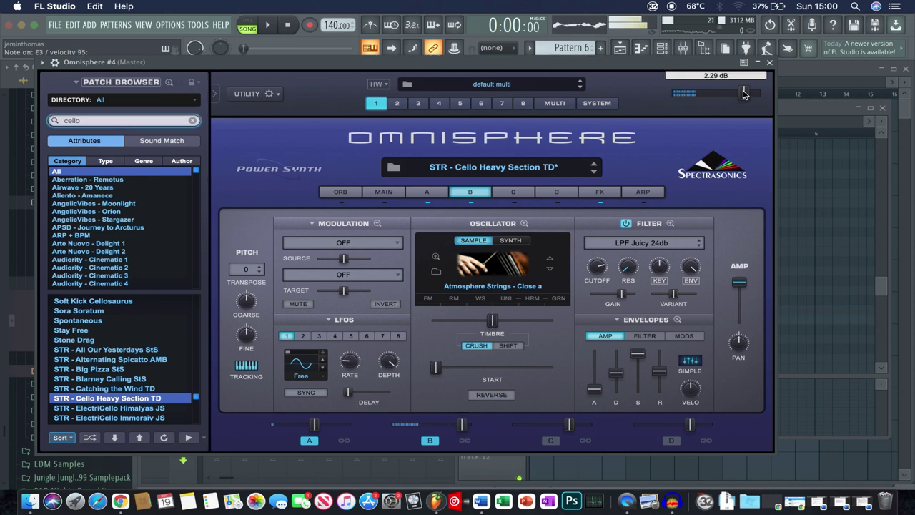
pyautogui.click(770, 64)
# Step: Route the Omnisphere #4 channel to mixer track 10 and show that track in the mixer during playback
pyautogui.moveTo(190, 170); pyautogui.dragTo(190, 136)
pyautogui.press('space')
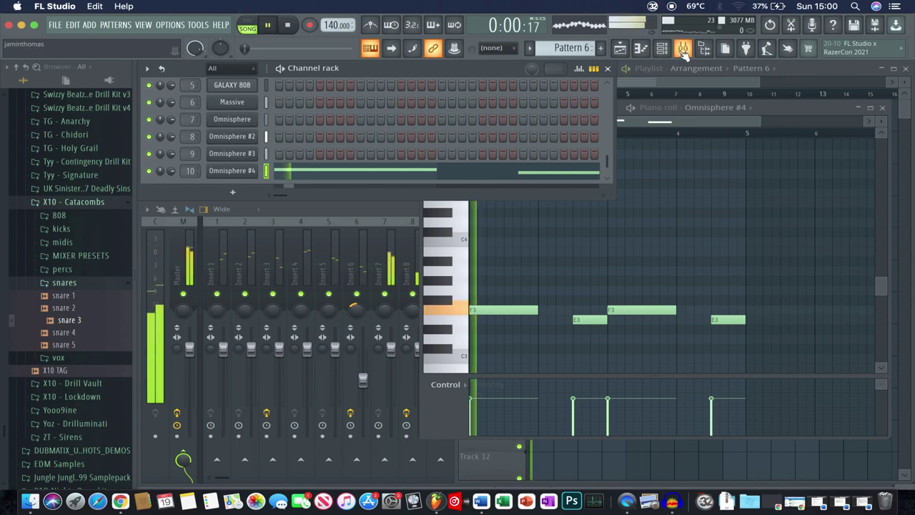
pyautogui.click(683, 48)
# Step: Reopen Omnisphere #4, slightly raise the amp envelope attack on layer B, and close the plugin
pyautogui.click(248, 173)
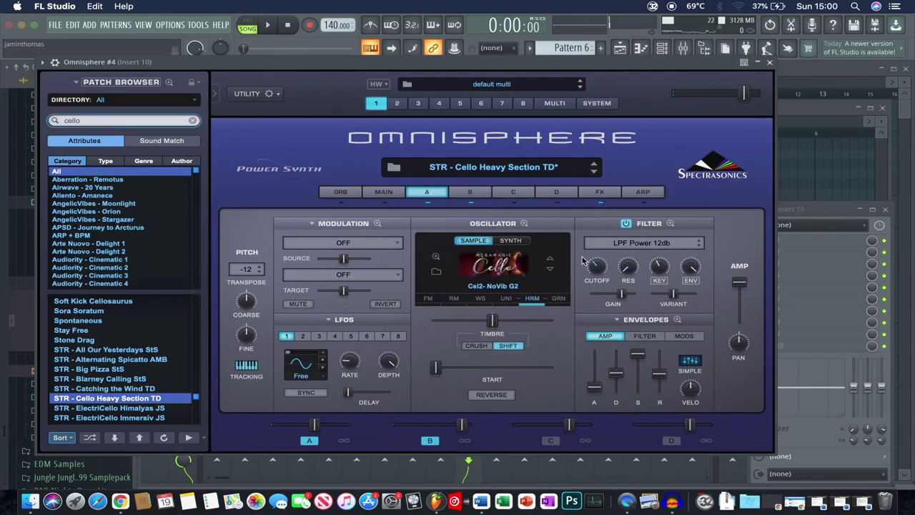
pyautogui.click(484, 192)
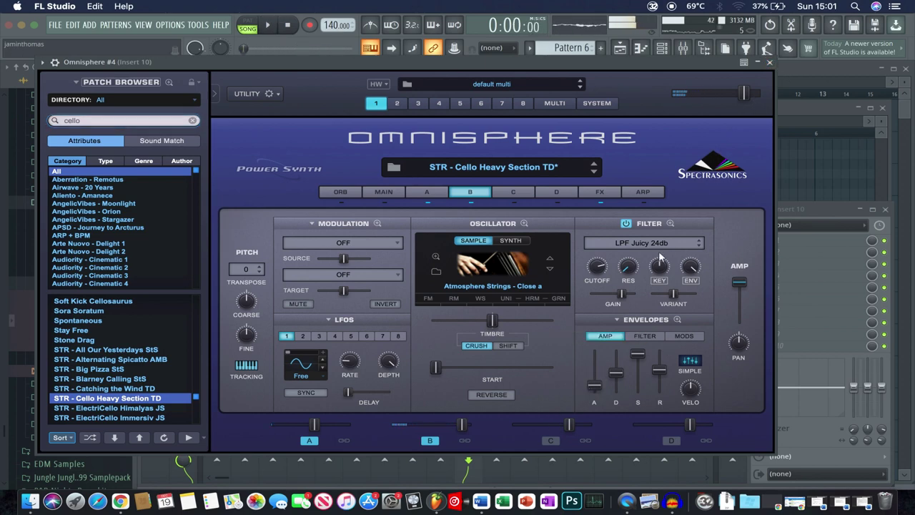
pyautogui.click(770, 62)
# Step: Load FabFilter Pro-Q 3 into slot 4 of Insert 10 and add a 24 dB/oct low cut at 80 Hz
pyautogui.click(780, 276)
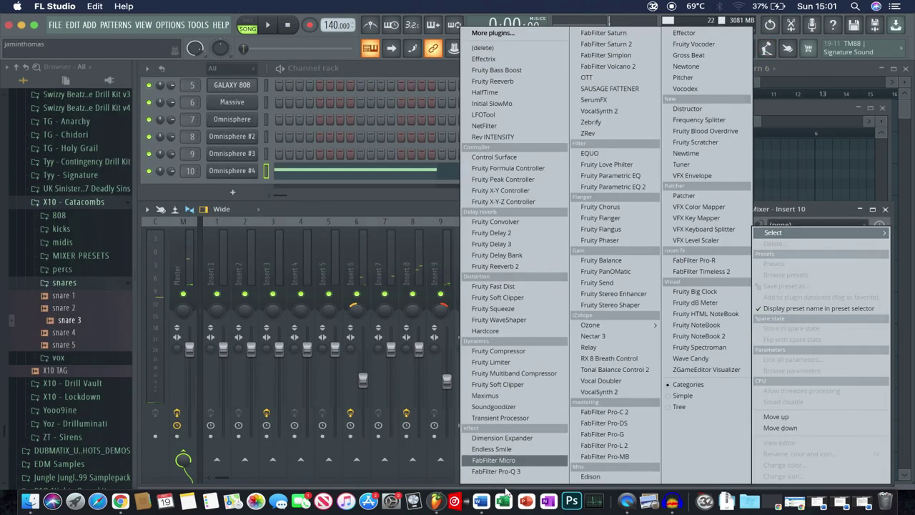
pyautogui.click(509, 472)
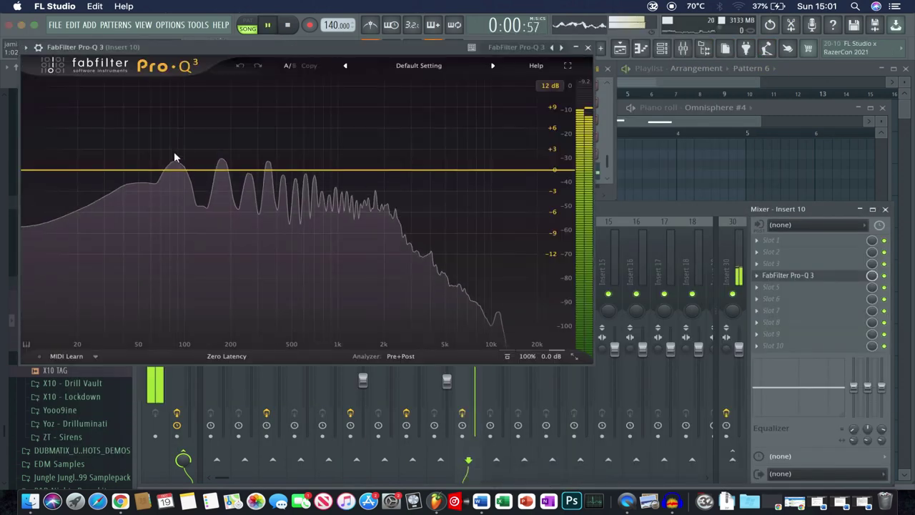
pyautogui.click(172, 170)
pyautogui.click(68, 305)
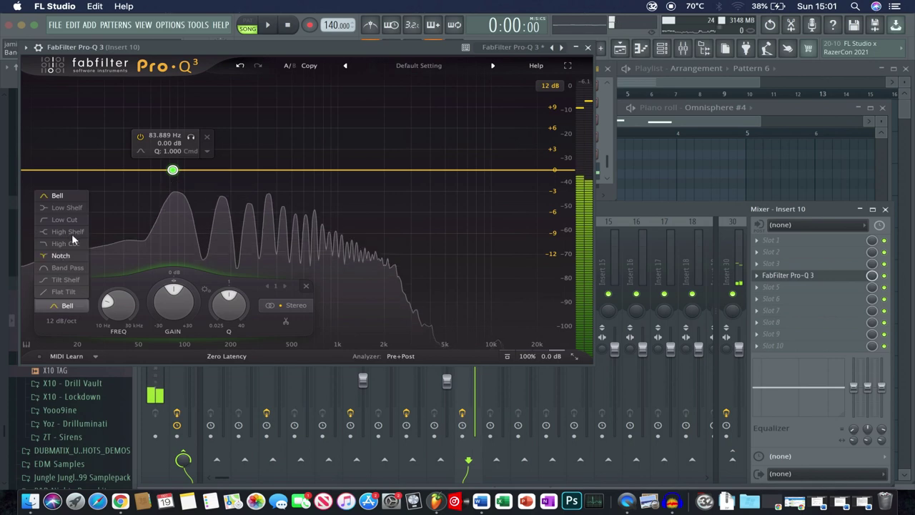
pyautogui.click(65, 219)
pyautogui.click(62, 321)
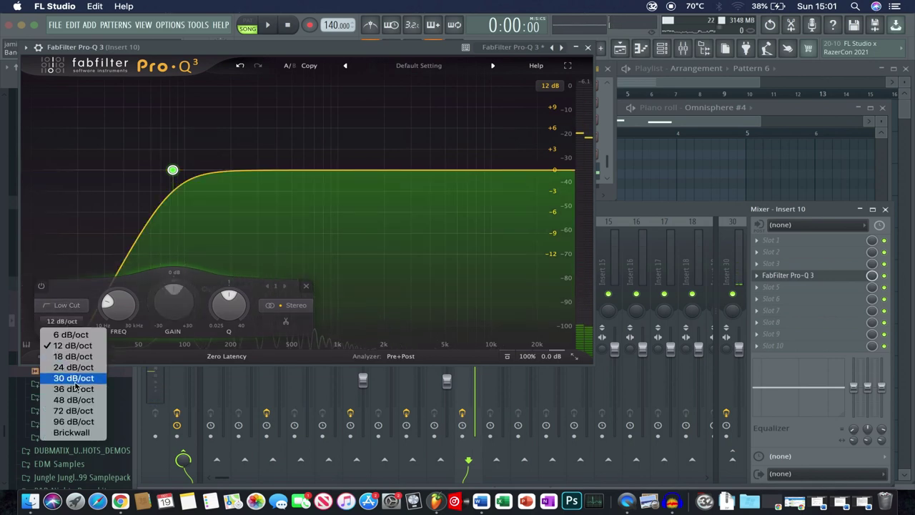
pyautogui.click(73, 368)
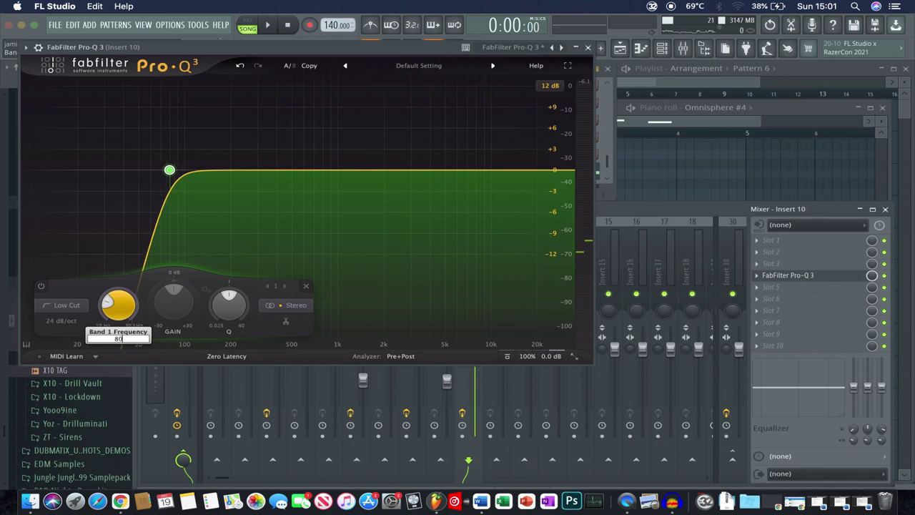
# Step: Add a bell boost of about +2.24 dB near 932 Hz during playback, and move the equalizer window off the mixer
pyautogui.press('space')
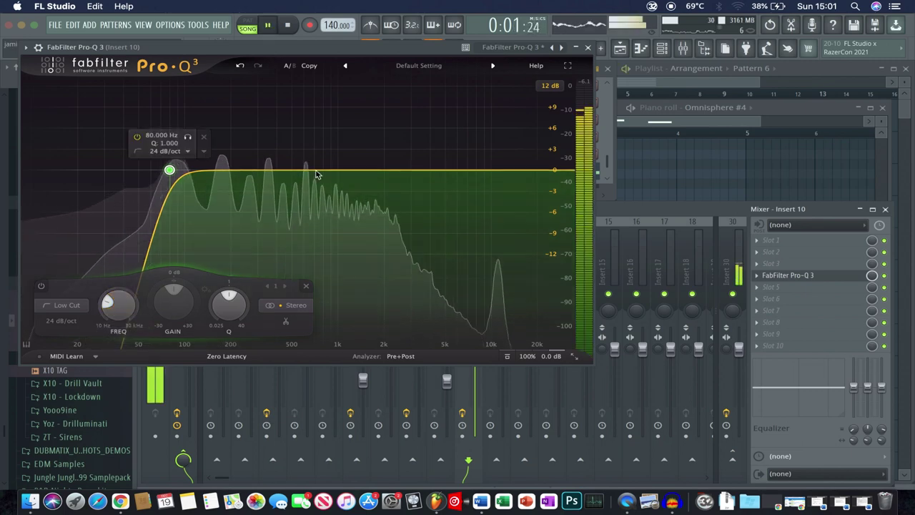
pyautogui.moveTo(324, 172); pyautogui.dragTo(333, 155)
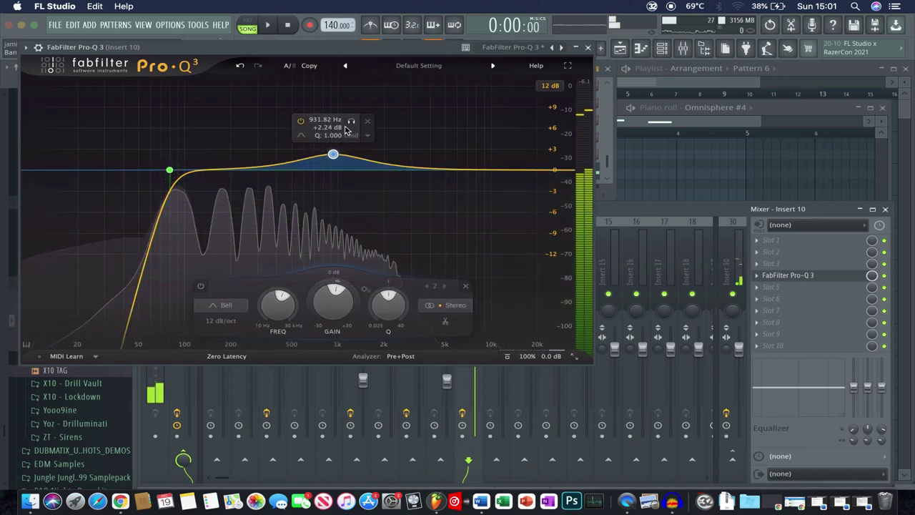
pyautogui.press('space')
pyautogui.moveTo(529, 47); pyautogui.dragTo(392, 48)
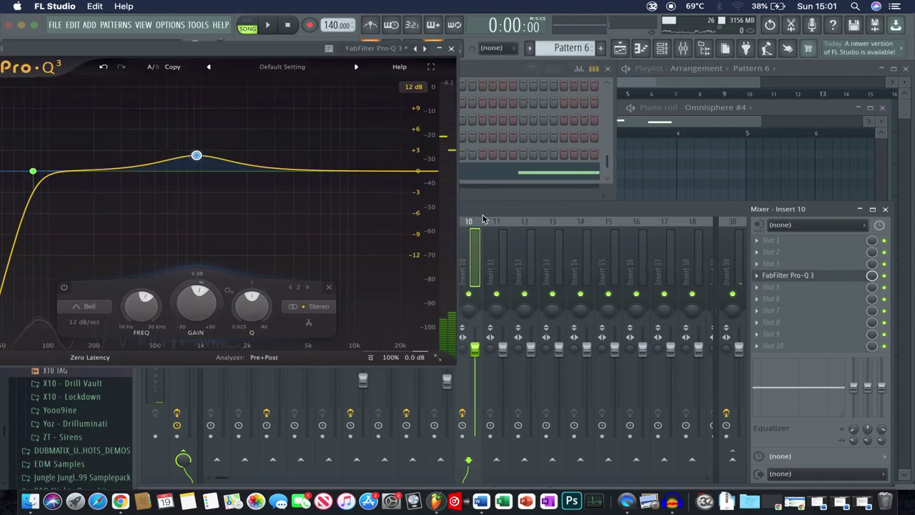
# Step: Solo Insert 10 in playback, audition the bell boost across the spectrum, and set it near 1169 Hz with Q about 2.2
pyautogui.rightClick(473, 293)
pyautogui.press('space')
pyautogui.moveTo(292, 50); pyautogui.dragTo(390, 49)
pyautogui.click(313, 122)
pyautogui.moveTo(313, 123); pyautogui.dragTo(273, 125)
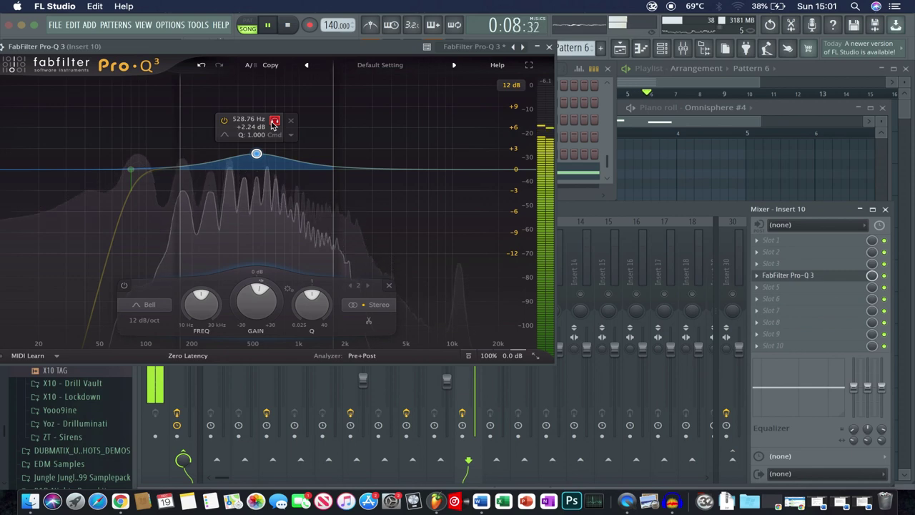
pyautogui.moveTo(273, 124); pyautogui.dragTo(325, 106)
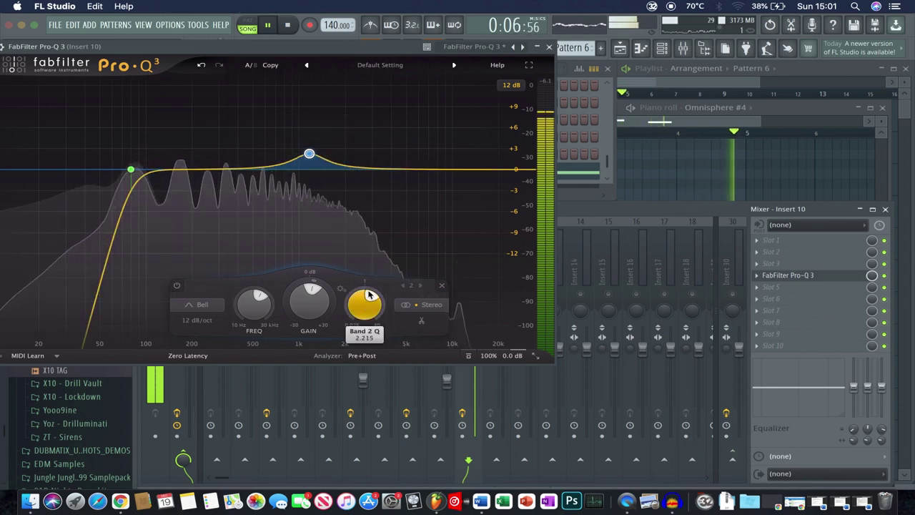
# Step: Add another bell band, sweep it to about 247 Hz with Q about 4.66, and trim it to a slight boost
pyautogui.click(229, 131)
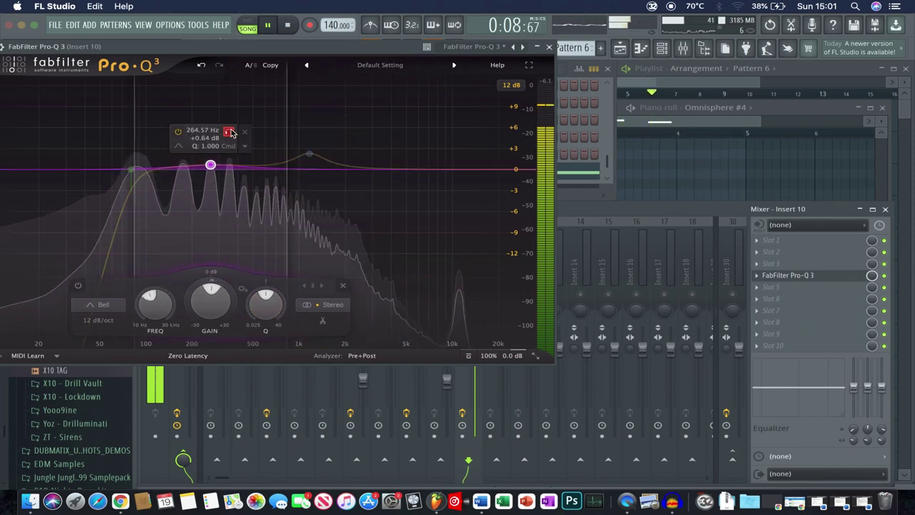
pyautogui.moveTo(229, 132); pyautogui.dragTo(208, 133)
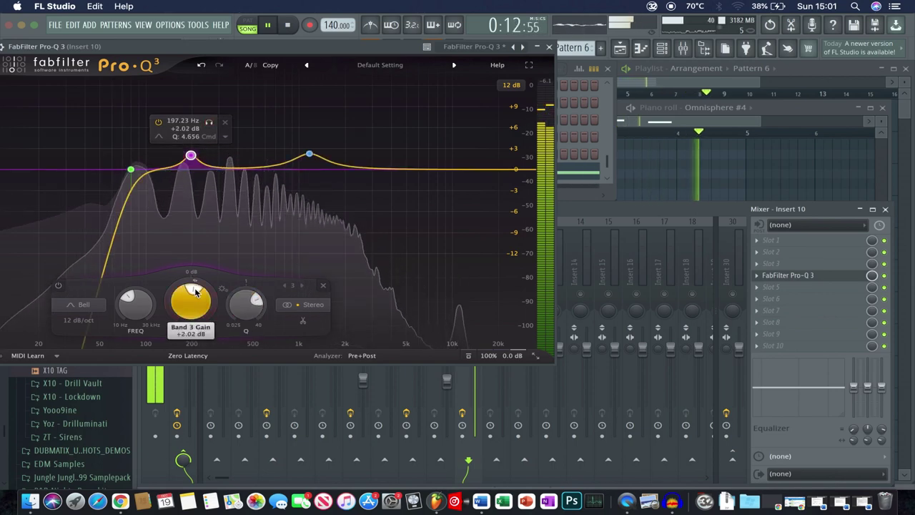
pyautogui.moveTo(195, 292); pyautogui.dragTo(195, 289)
pyautogui.click(210, 123)
pyautogui.moveTo(194, 124); pyautogui.dragTo(207, 289)
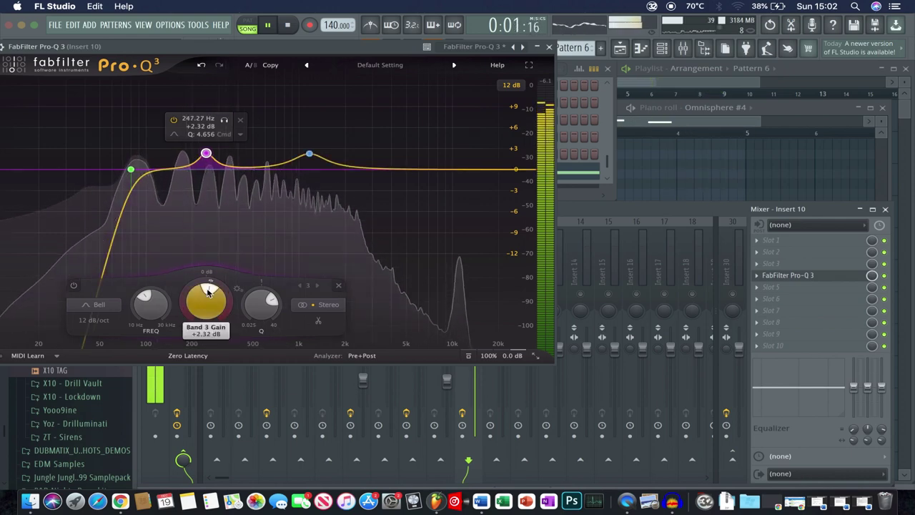
pyautogui.scroll(-1, 207, 290)
pyautogui.scroll(5, 206, 289)
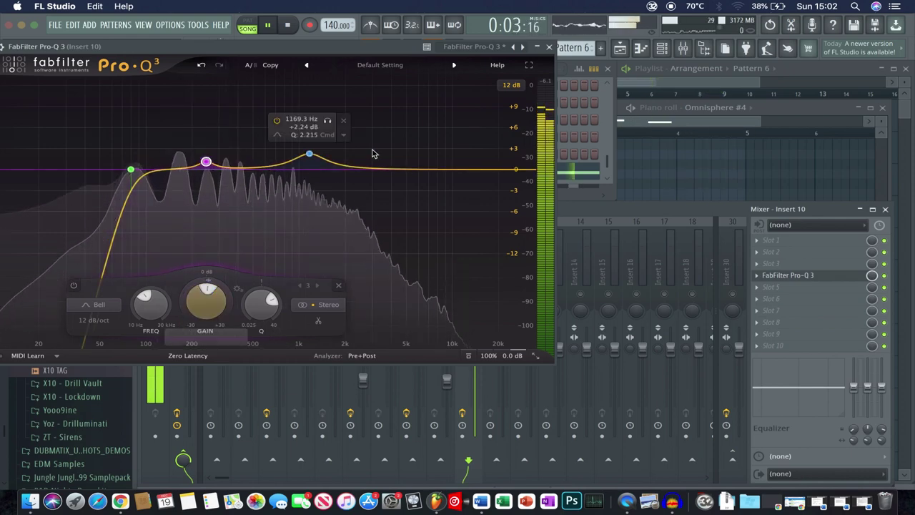
# Step: Close the equalizer, unsolo Insert 10, and lower its fader to about 70% (-7.3 dB)
pyautogui.click(549, 47)
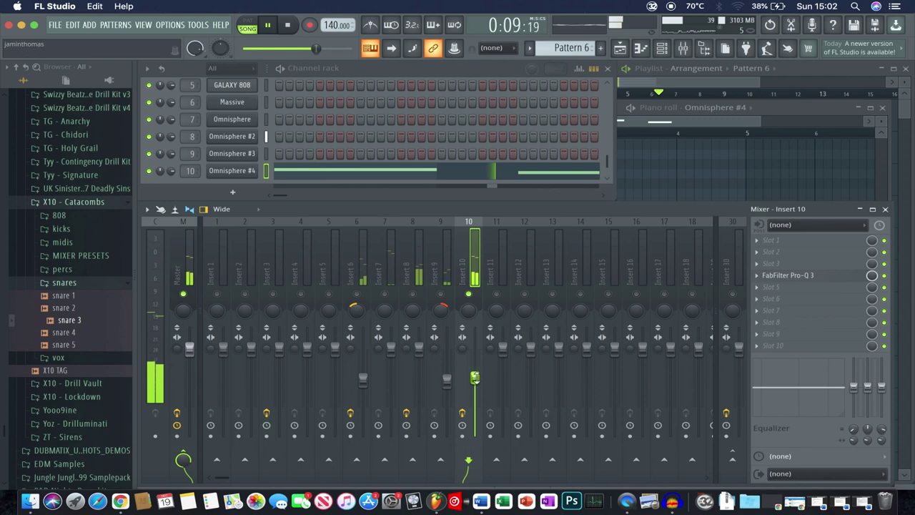
pyautogui.rightClick(478, 293)
pyautogui.moveTo(475, 376); pyautogui.dragTo(475, 375)
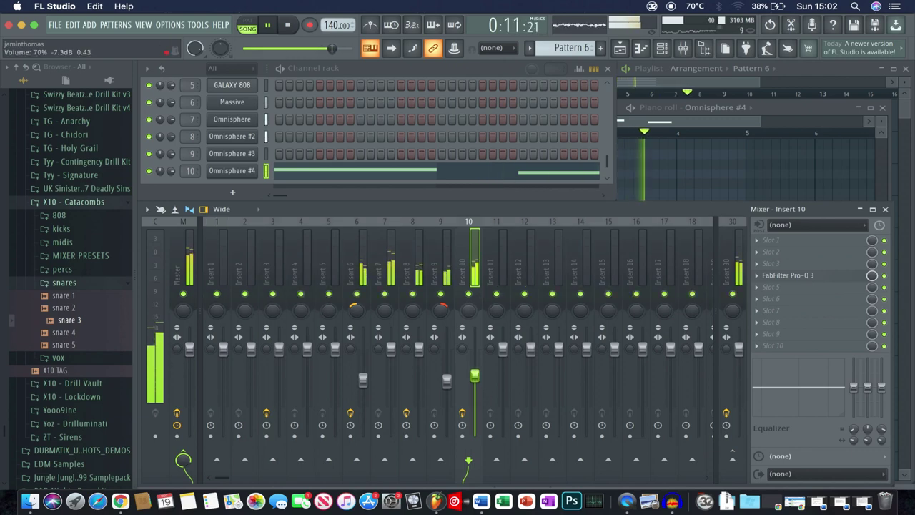
# Step: Move both Pattern 6 clips from Track 2 down to Track 7 in the playlist
pyautogui.press('F5')
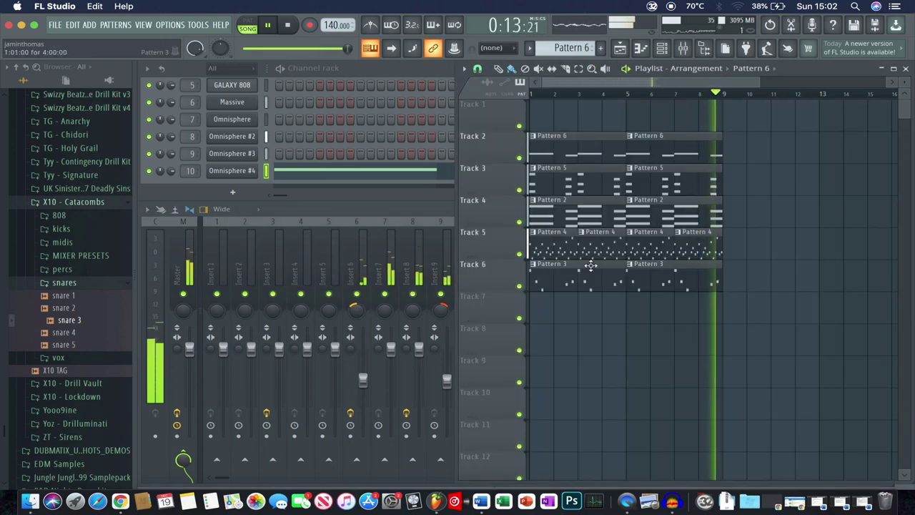
pyautogui.scroll(-3, 590, 266)
pyautogui.moveTo(665, 140); pyautogui.dragTo(540, 326)
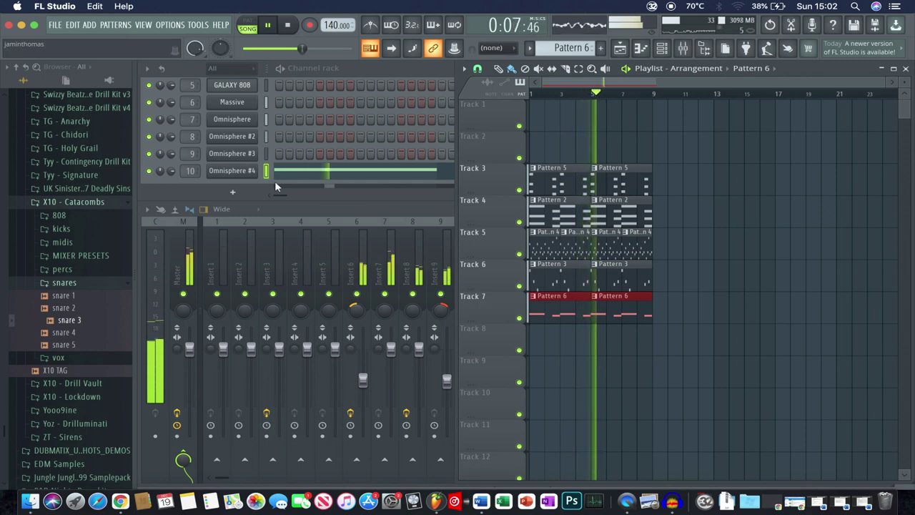
# Step: Check Insert 9 in the mixer and lower the Insert 8 fader slightly
pyautogui.click(375, 242)
pyautogui.click(439, 255)
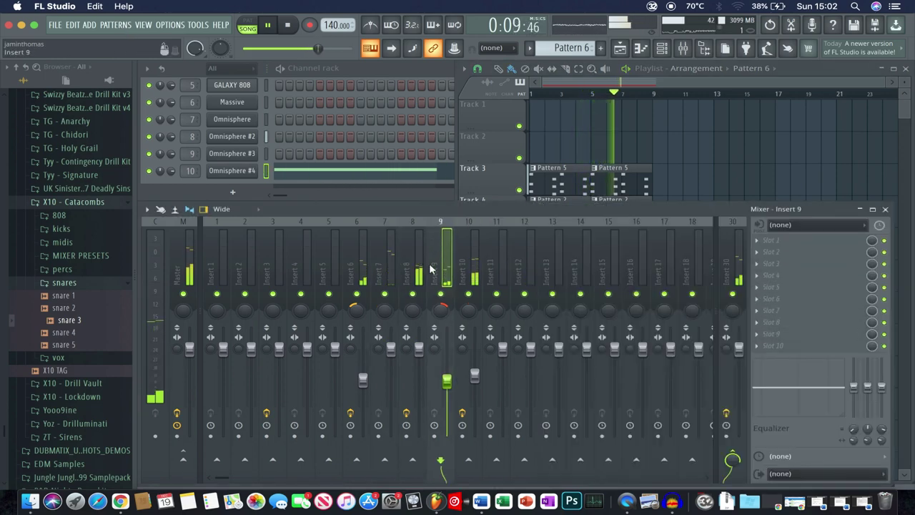
pyautogui.click(419, 272)
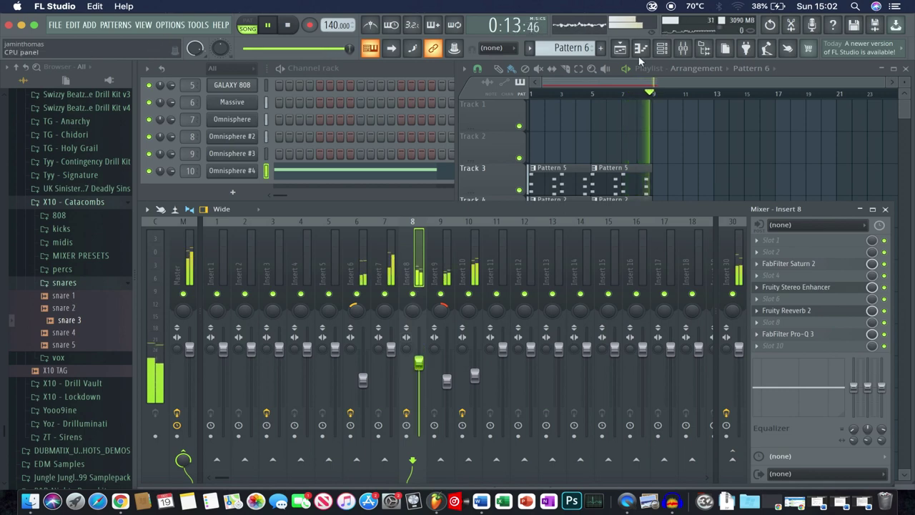
# Step: Select Pattern 1, play it in pattern mode, and deselect the Pattern 6 clips in the playlist
pyautogui.click(605, 84)
pyautogui.moveTo(560, 48); pyautogui.dragTo(562, 59)
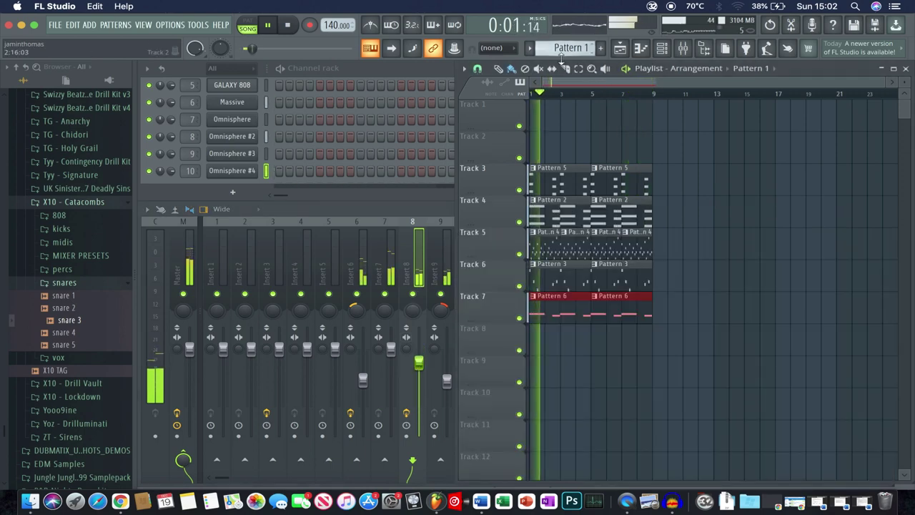
pyautogui.click(411, 66)
pyautogui.press('l')
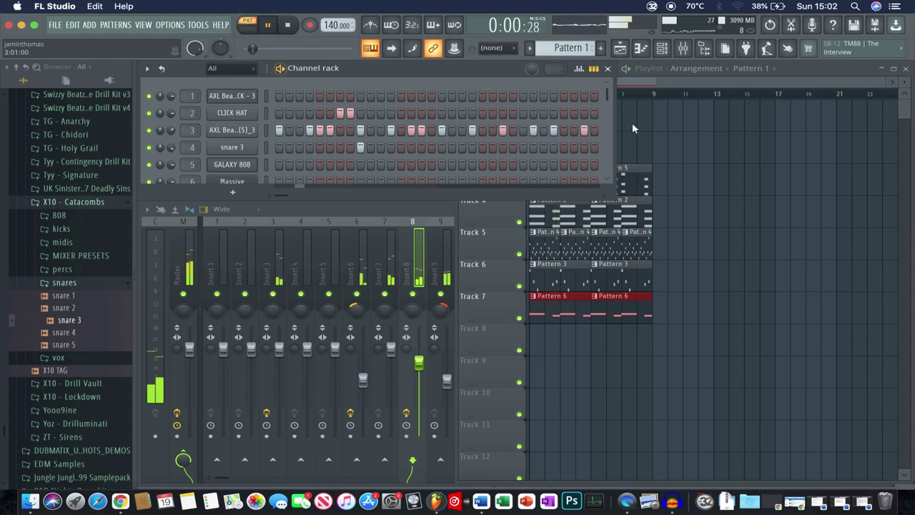
pyautogui.click(632, 122)
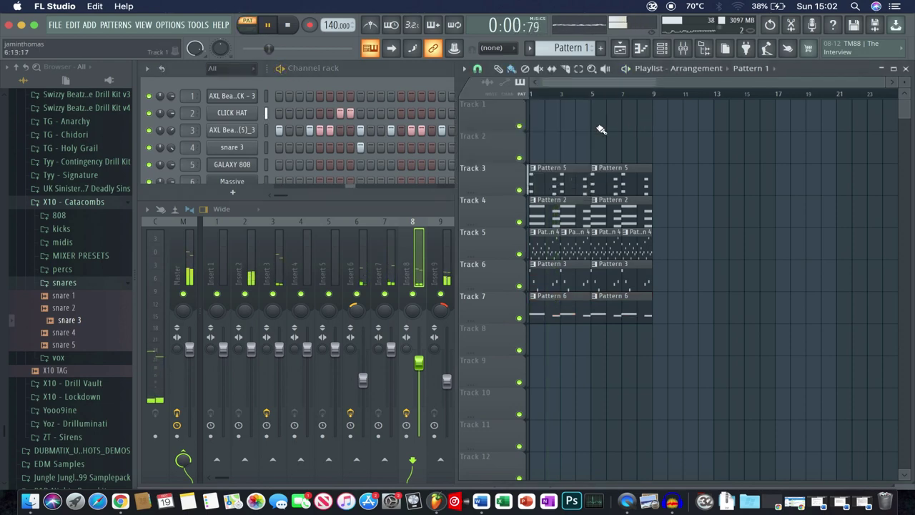
# Step: Move the snare 3 hit from Pattern 1 into a new Pattern 7, and place a two-bar Pattern 7 clip on Track 1 at bar 17
pyautogui.click(265, 146)
pyautogui.click(603, 47)
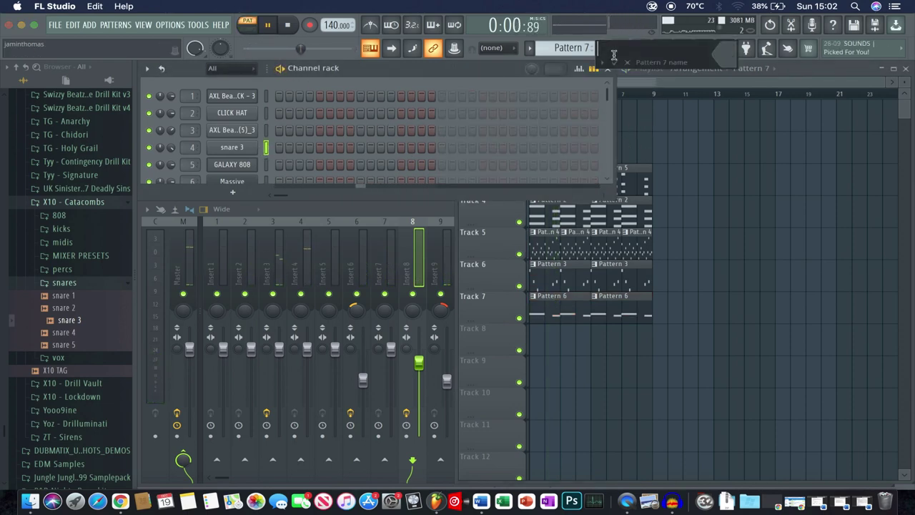
pyautogui.click(618, 63)
pyautogui.click(660, 119)
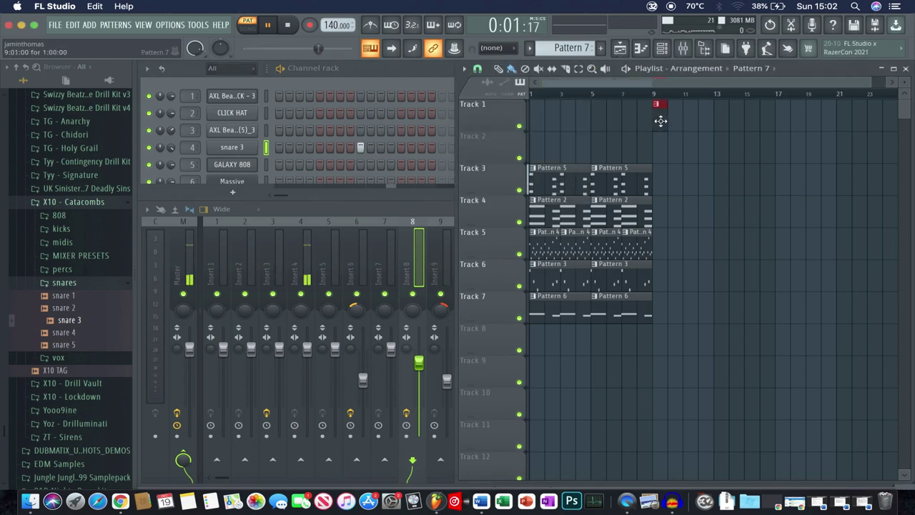
pyautogui.moveTo(665, 120); pyautogui.dragTo(787, 118)
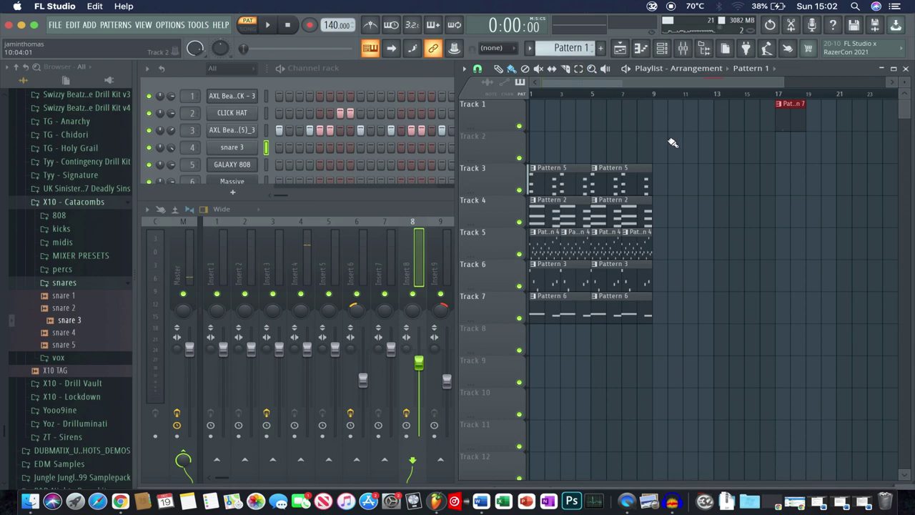
# Step: Duplicate the clips on Tracks 3 to 7 to bar 9, and place Pattern 1 on Track 2 at bar 9
pyautogui.moveTo(670, 323); pyautogui.dragTo(533, 166)
pyautogui.hotkey('ctrl', 'b')
pyautogui.click(665, 153)
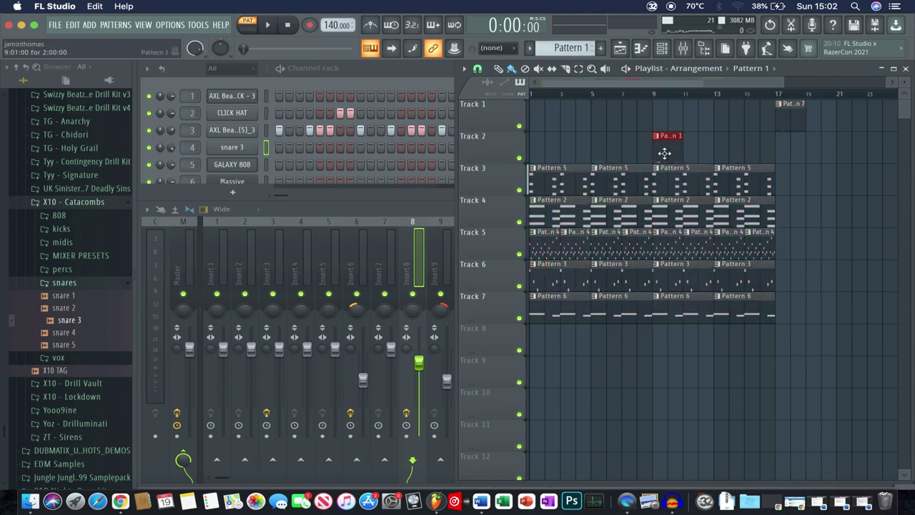
# Step: Play the song from just before bar 9 and repeat Pattern 1 on Track 2 to fill bars 9 to 16
pyautogui.click(643, 93)
pyautogui.press('space')
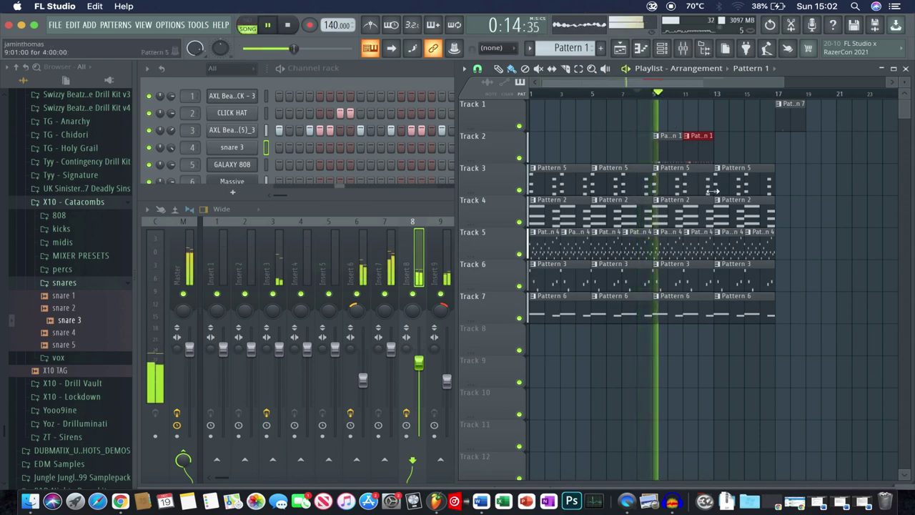
pyautogui.moveTo(735, 149); pyautogui.dragTo(664, 149)
pyautogui.press('super+b')
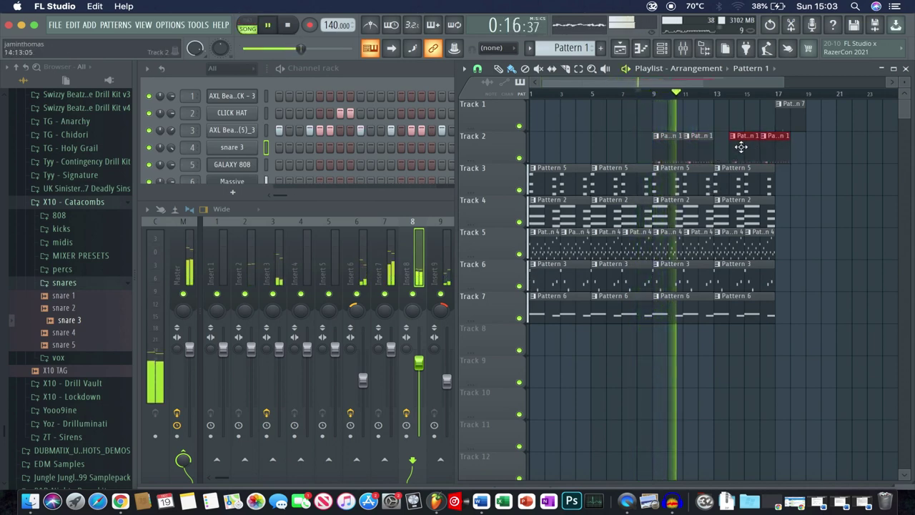
pyautogui.keyDown('super'); pyautogui.click(758, 115); pyautogui.keyUp('super')
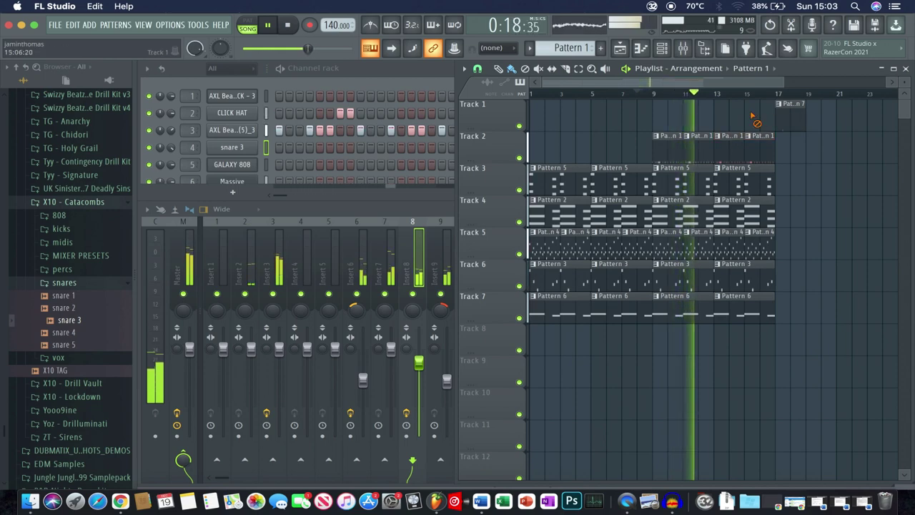
# Step: Move the Pattern 7 clip on track 1 to bar 9 and shift the clips on tracks 3–7 down to tracks 7–11
pyautogui.press('space')
pyautogui.moveTo(790, 118); pyautogui.dragTo(665, 116)
pyautogui.moveTo(766, 315); pyautogui.dragTo(552, 312)
# Step: Move the Pattern 7 and Pattern 1 clips together from tracks 1–2 down to tracks 3–4 and play the arrangement
pyautogui.moveTo(786, 159); pyautogui.dragTo(660, 102)
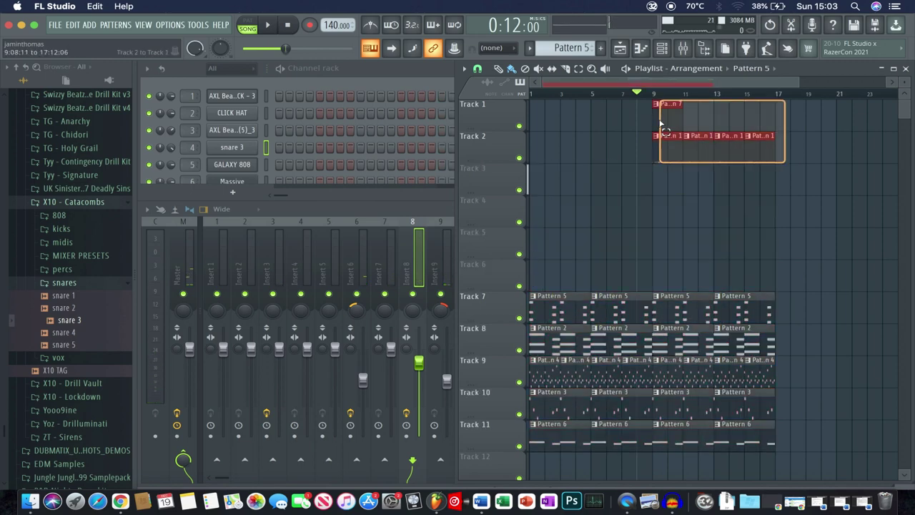
pyautogui.moveTo(666, 148); pyautogui.dragTo(665, 213)
pyautogui.press('space')
pyautogui.rightClick(651, 130)
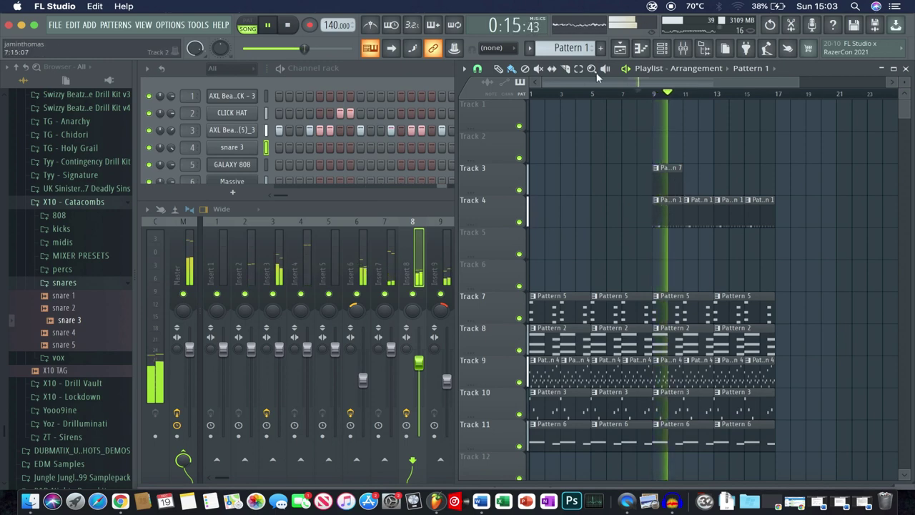
# Step: Create Pattern 8, place it at bar 11 on track 3 and program snare 3 hits on steps 9, 15 and 29
pyautogui.click(600, 48)
pyautogui.click(672, 169)
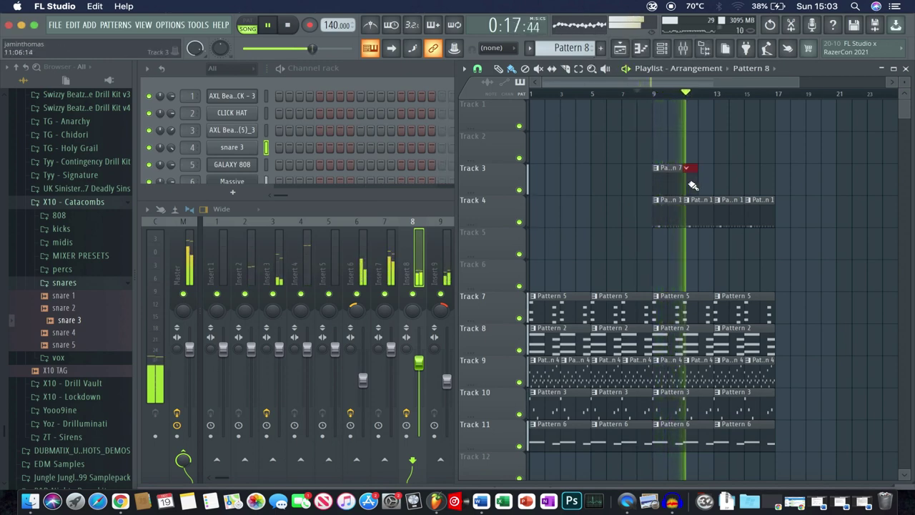
pyautogui.click(409, 71)
pyautogui.press('space')
pyautogui.click(360, 147)
pyautogui.press('space')
pyautogui.click(421, 147)
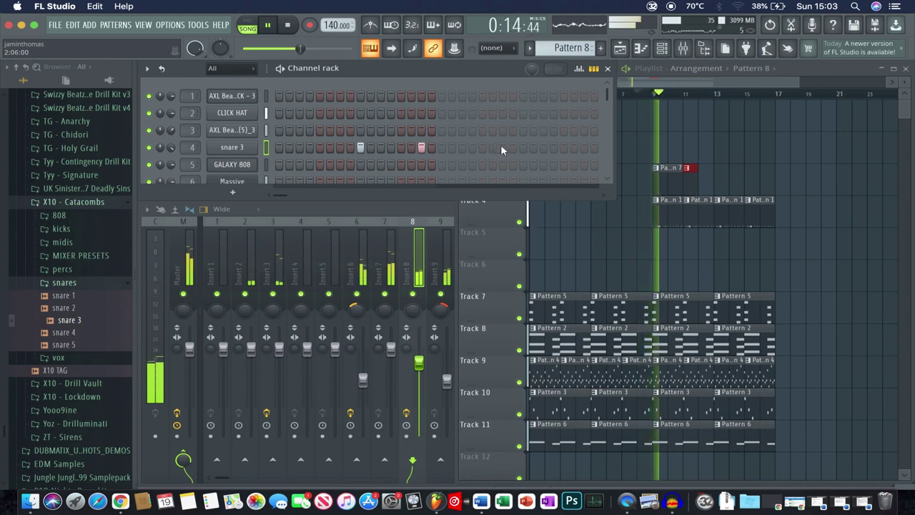
pyautogui.click(563, 147)
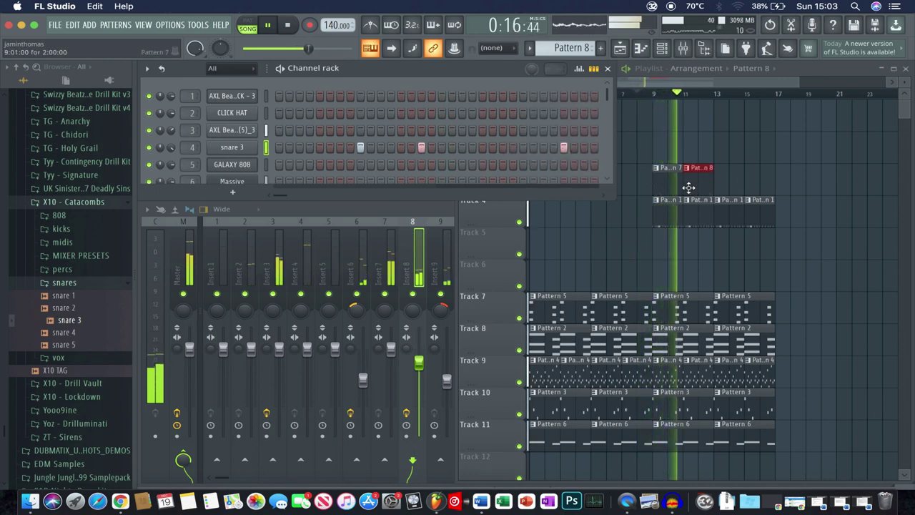
# Step: Repeat the Pattern 7 clip at bar 13 and the Pattern 8 clip at bar 15 on track 3
pyautogui.moveTo(674, 185); pyautogui.dragTo(729, 179)
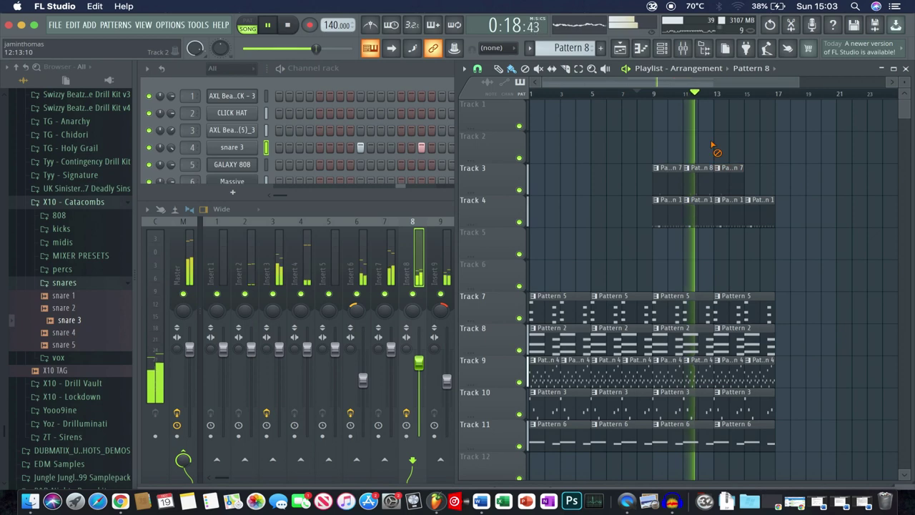
pyautogui.click(407, 78)
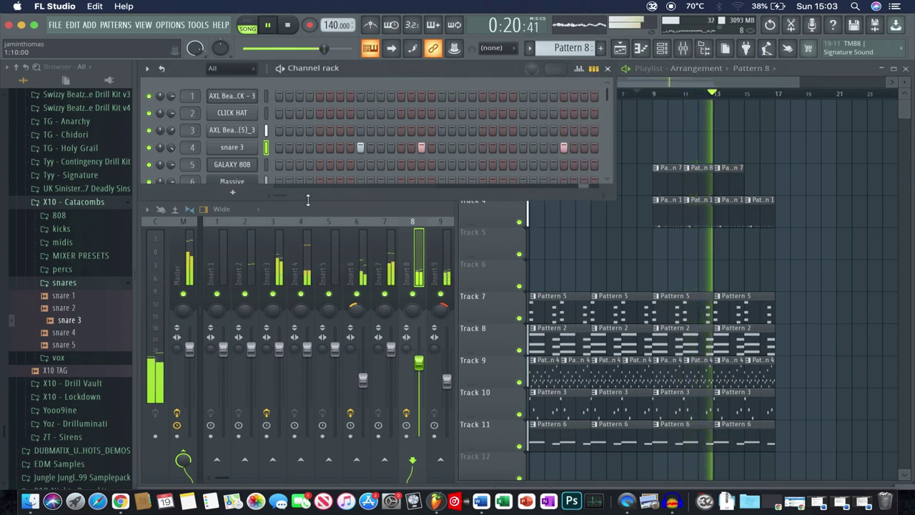
pyautogui.click(699, 187)
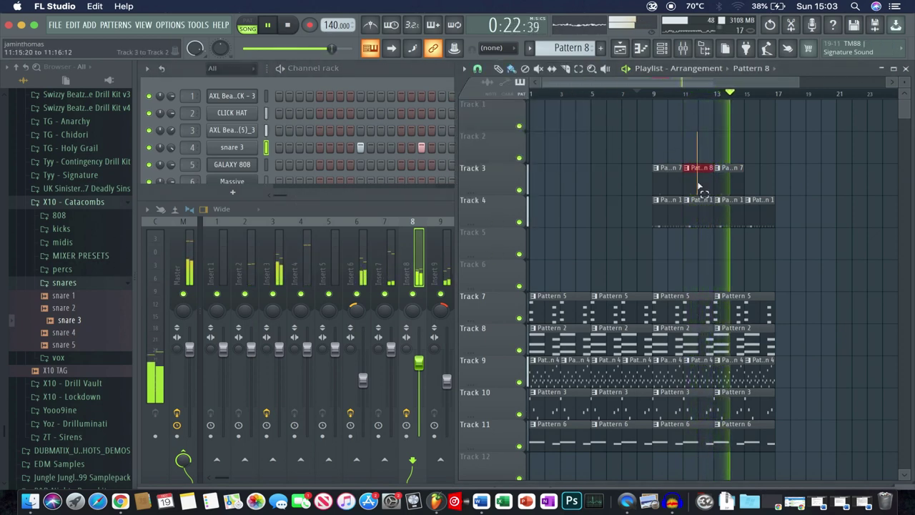
pyautogui.click(756, 182)
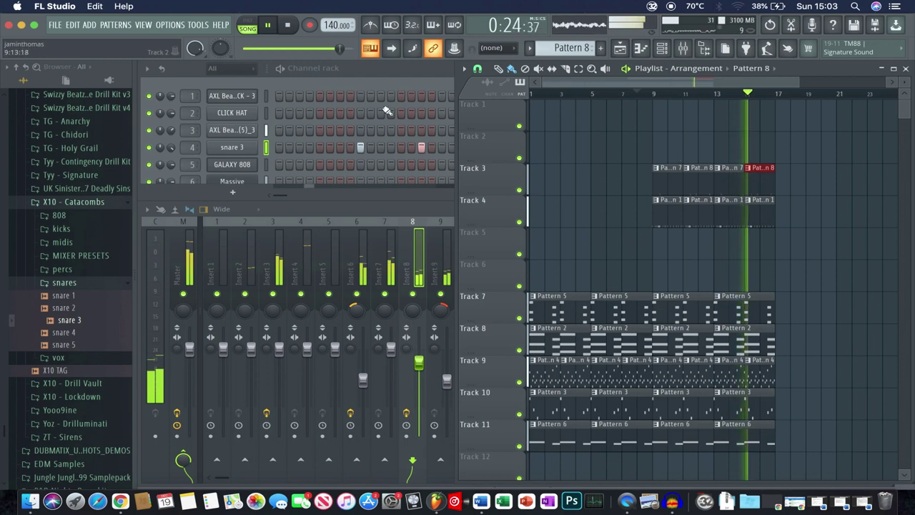
# Step: Create Pattern 9, open the piano roll for GALAXY 808 and audition the 808's D note
pyautogui.click(355, 71)
pyautogui.press('space')
pyautogui.rightClick(252, 163)
pyautogui.click(280, 167)
pyautogui.click(602, 48)
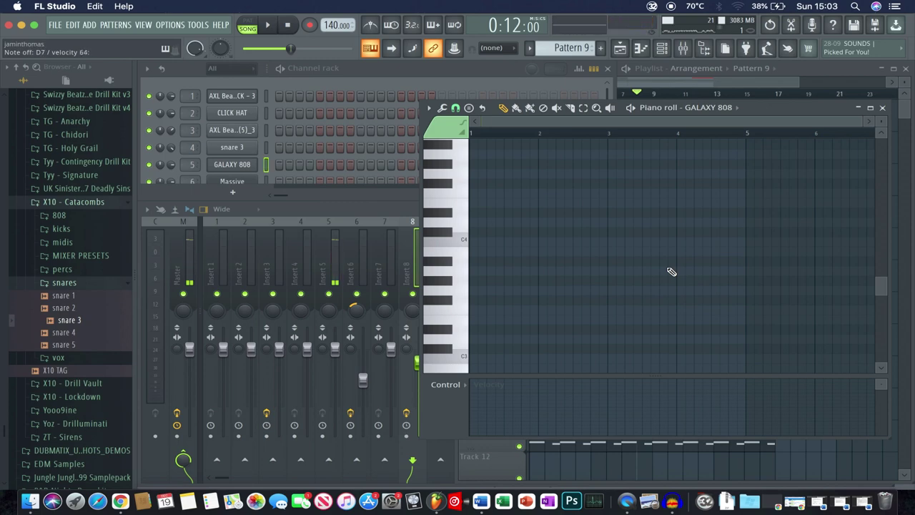
pyautogui.press('x')
pyautogui.scroll(5, 609, 256)
pyautogui.press('x')
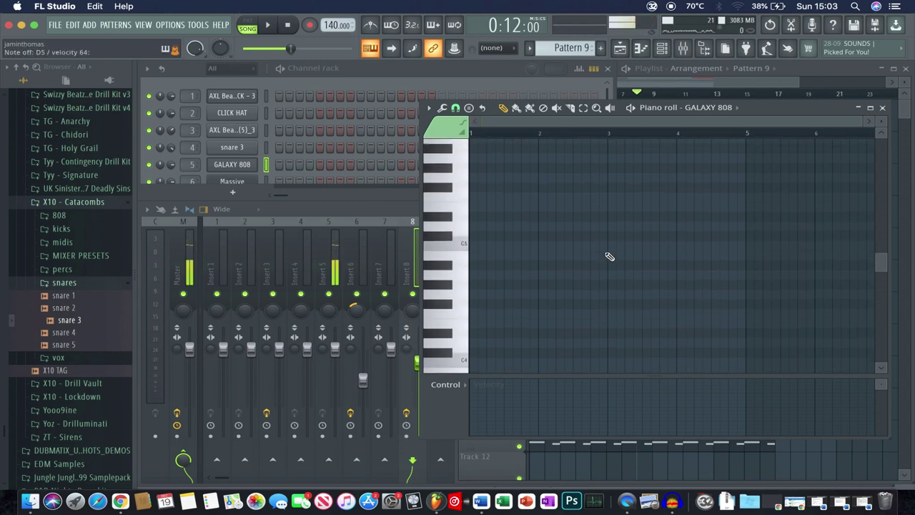
pyautogui.press('x')
pyautogui.scroll(1, 609, 257)
pyautogui.press('x')
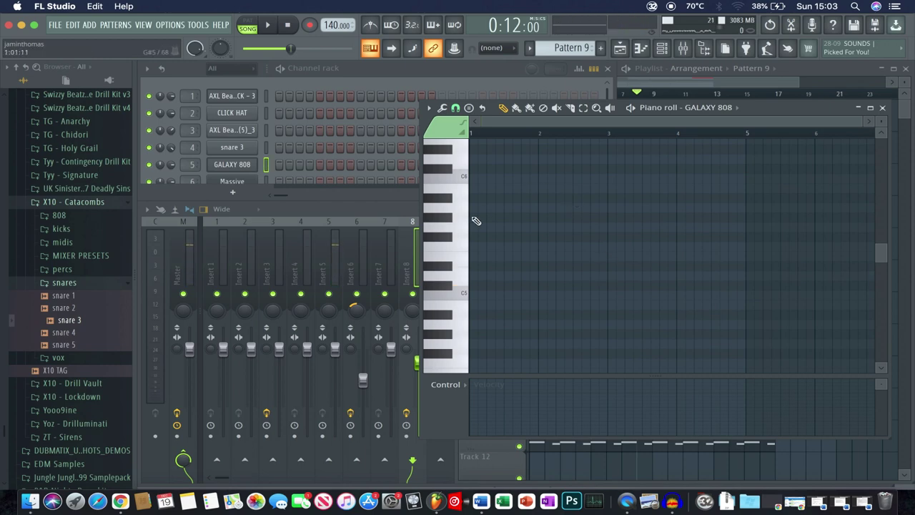
# Step: Shape GALAXY 808's volume envelope: hold 100%, attack, decay, sustain and release at zero, attack tension -91%, and audition it
pyautogui.click(236, 166)
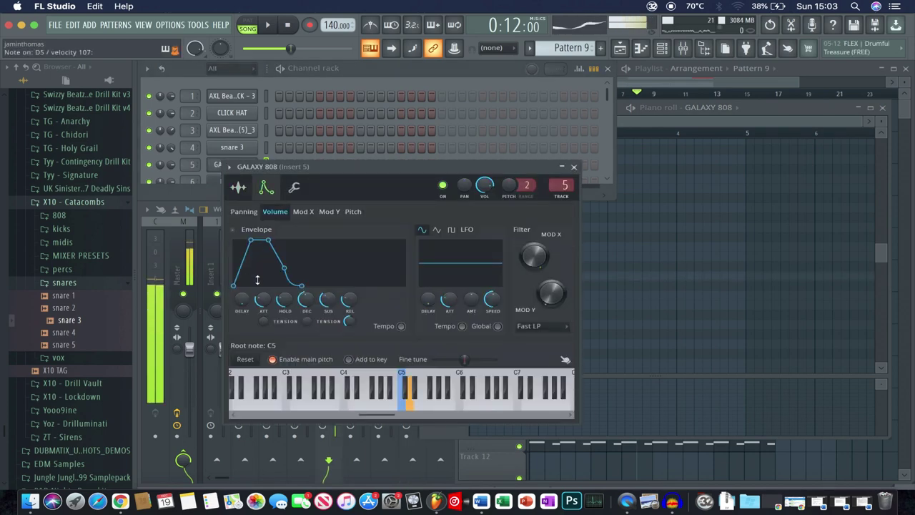
pyautogui.moveTo(263, 299); pyautogui.dragTo(263, 329)
pyautogui.moveTo(284, 299)
pyautogui.mouseDown()
pyautogui.moveTo(284, 261)
pyautogui.moveTo(307, 329)
pyautogui.mouseUp()
pyautogui.moveTo(329, 299); pyautogui.dragTo(328, 329)
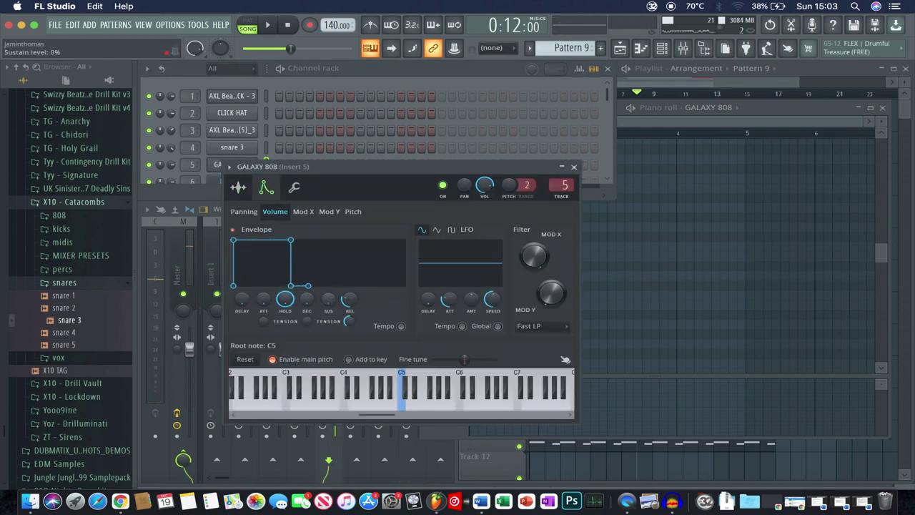
pyautogui.moveTo(263, 299); pyautogui.dragTo(263, 321)
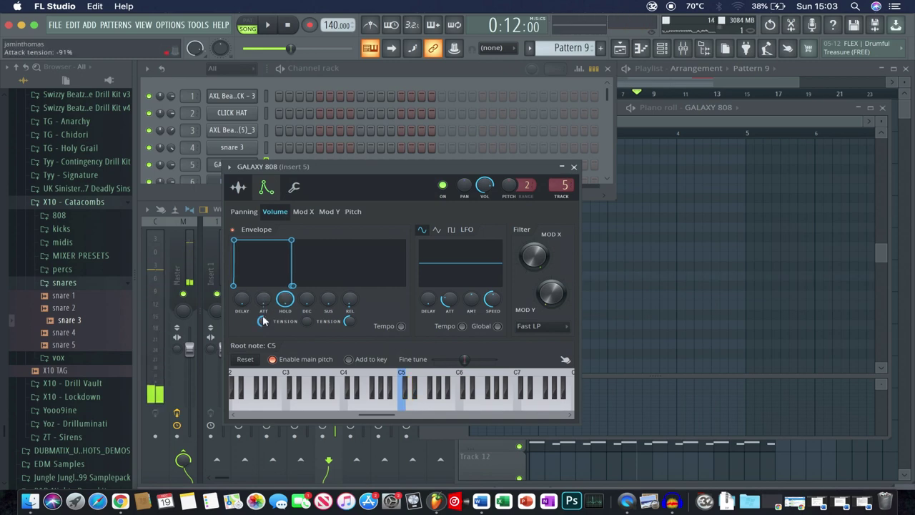
pyautogui.press('t')
pyautogui.press('w')
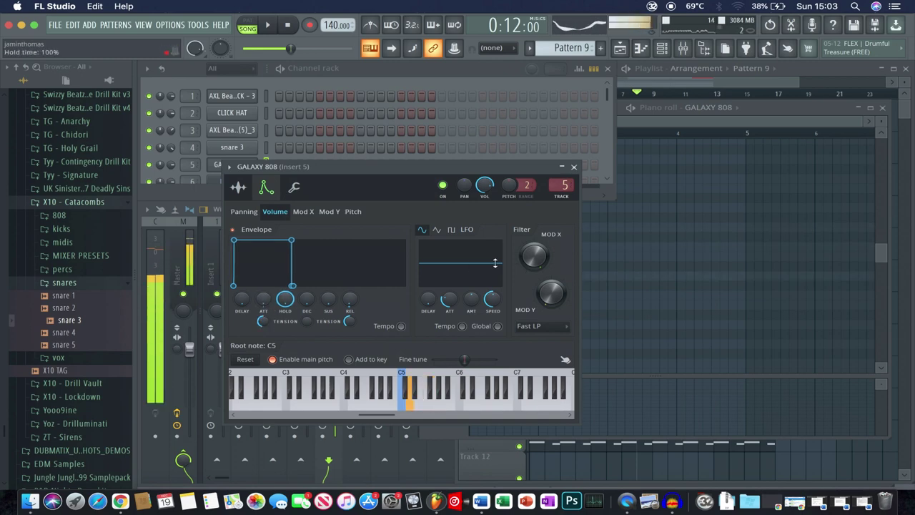
# Step: Raise GALAXY 808's channel volume and set its mixer insert 5 fader to 93% (-1.6 dB) while auditioning the note
pyautogui.moveTo(485, 186); pyautogui.dragTo(484, 172)
pyautogui.press('w')
pyautogui.click(574, 167)
pyautogui.press('w')
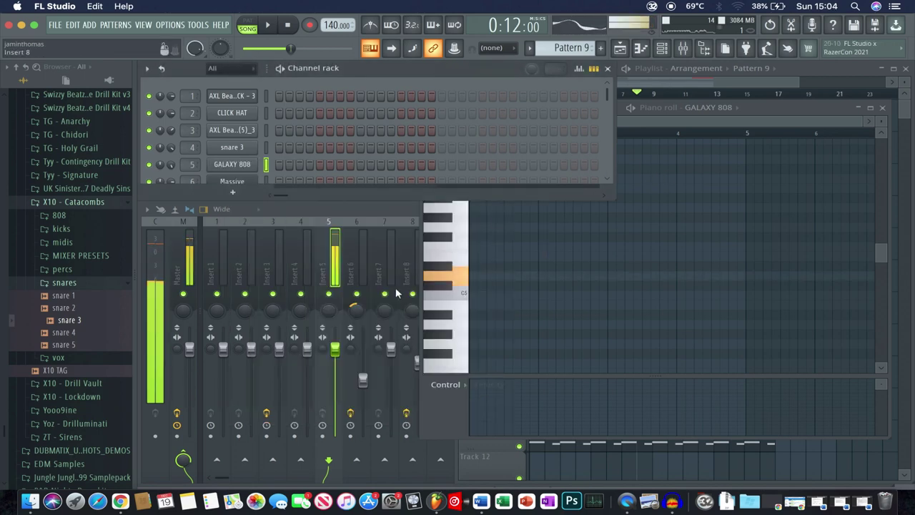
pyautogui.press('w')
pyautogui.moveTo(334, 349); pyautogui.dragTo(334, 353)
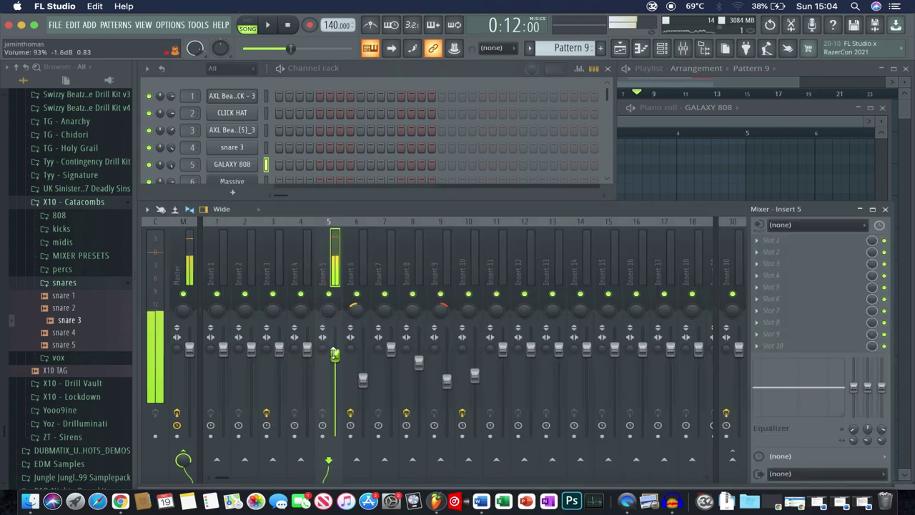
pyautogui.press('F7')
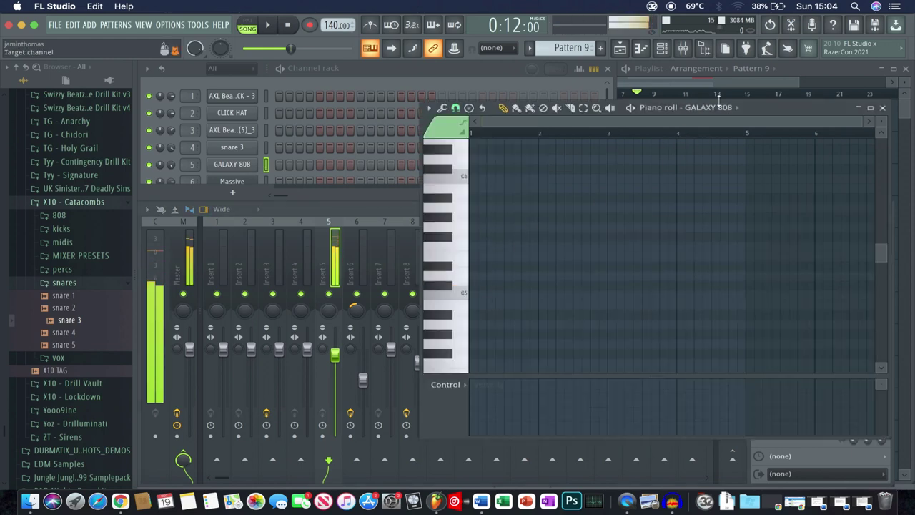
# Step: Play the arrangement from the start and place a Pattern 9 clip at bar 5 on track 5
pyautogui.click(694, 85)
pyautogui.scroll(3, 586, 191)
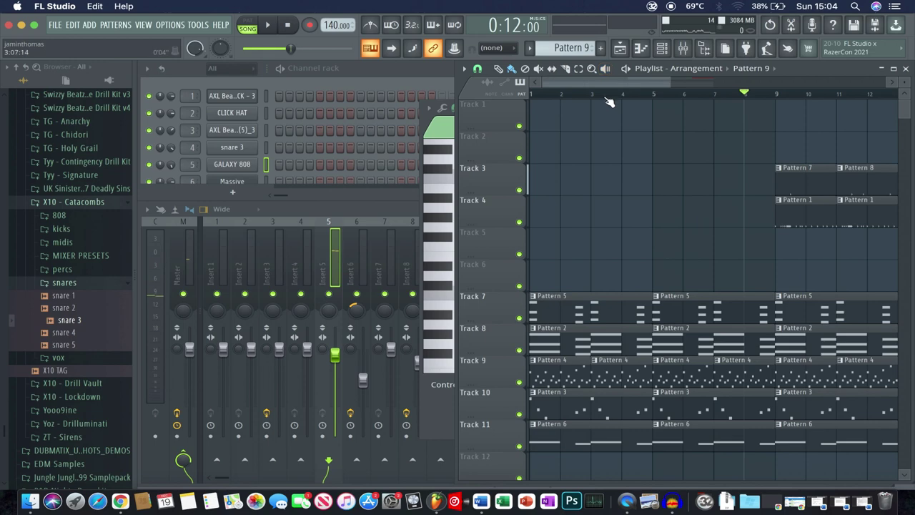
pyautogui.press('space')
pyautogui.scroll(-3, 676, 215)
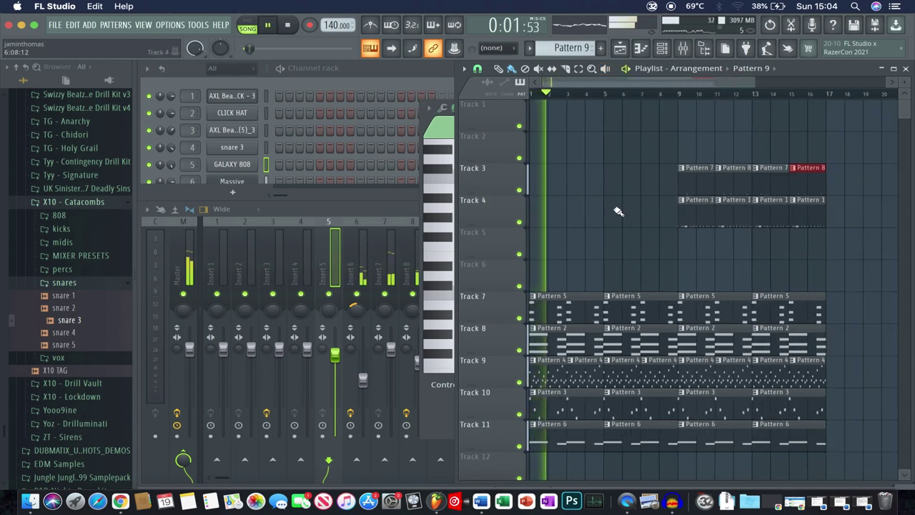
pyautogui.click(611, 243)
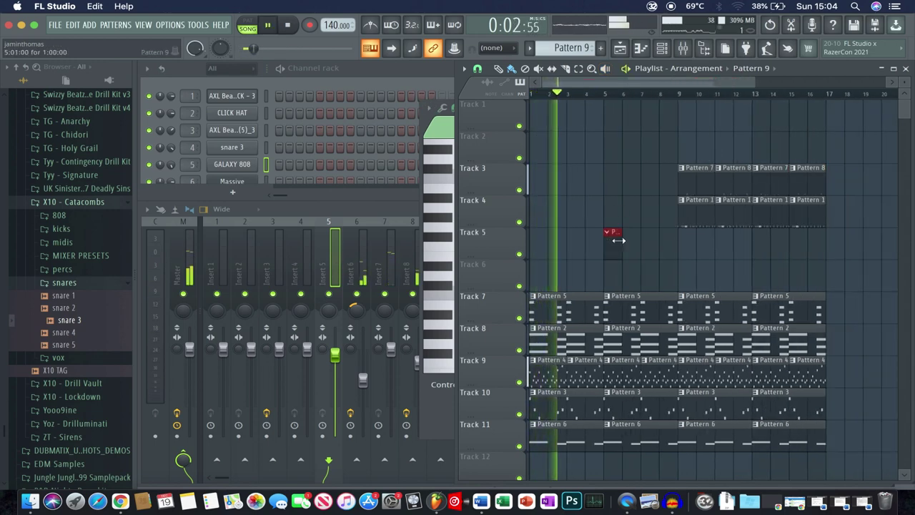
# Step: Reopen GALAXY 808's piano roll, add a D5 note at the start of bar 1 and stop playback
pyautogui.rightClick(266, 166)
pyautogui.click(266, 167)
pyautogui.rightClick(251, 166)
pyautogui.click(284, 166)
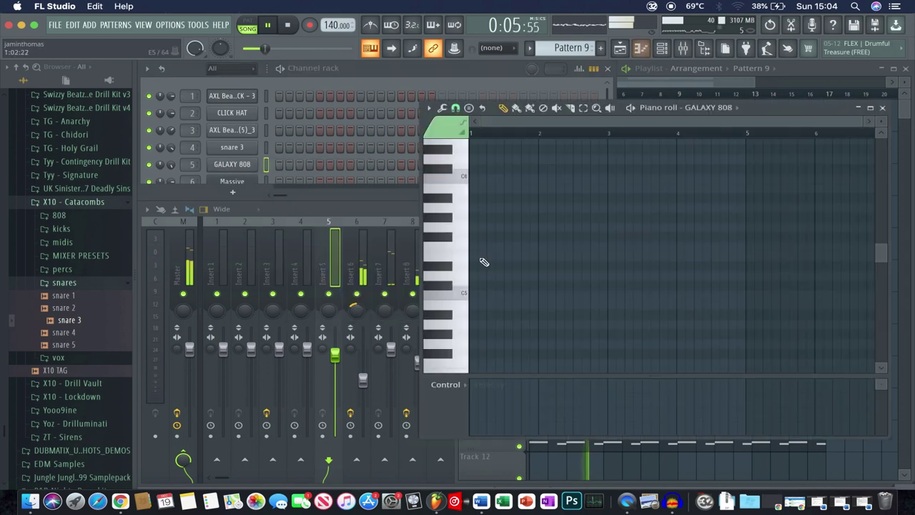
pyautogui.click(477, 279)
pyautogui.press('space')
# Step: Set GALAXY 808's root note to F4 and detect the pitch regions of its sample in the Edison audio editor
pyautogui.click(231, 164)
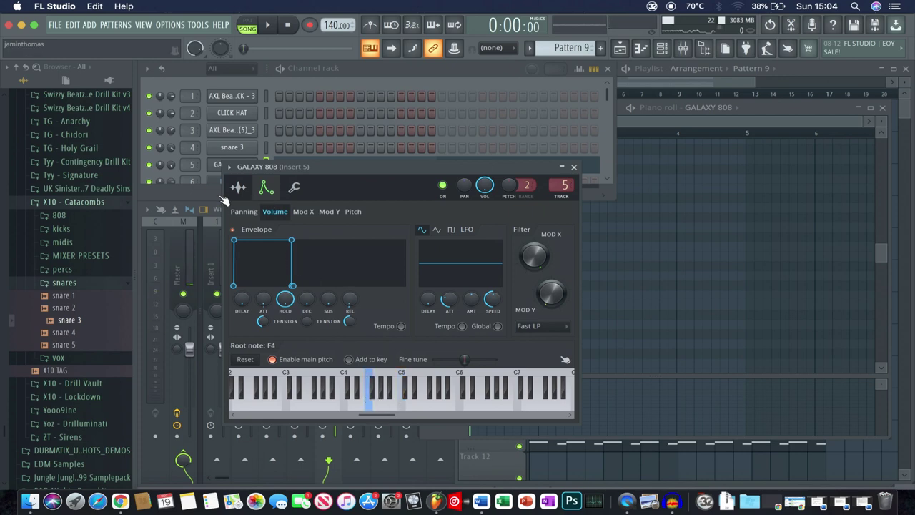
pyautogui.click(238, 187)
pyautogui.rightClick(352, 376)
pyautogui.click(379, 354)
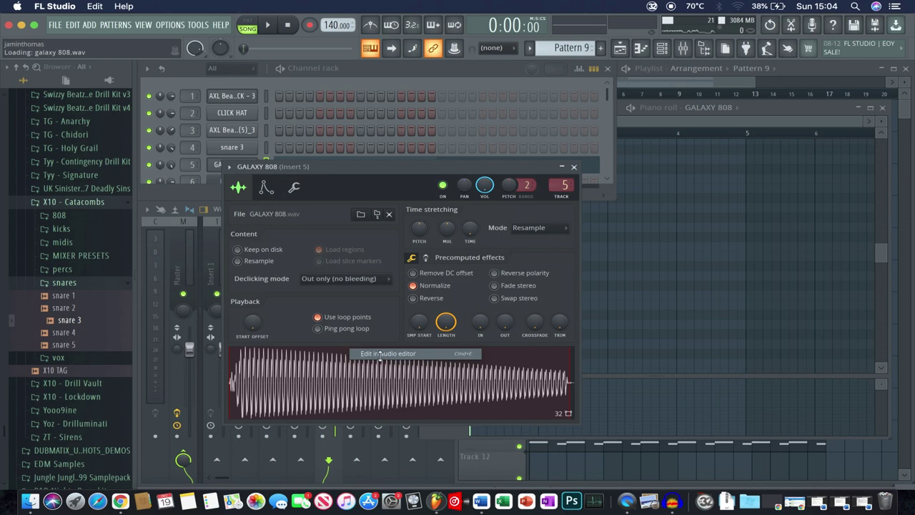
pyautogui.click(619, 169)
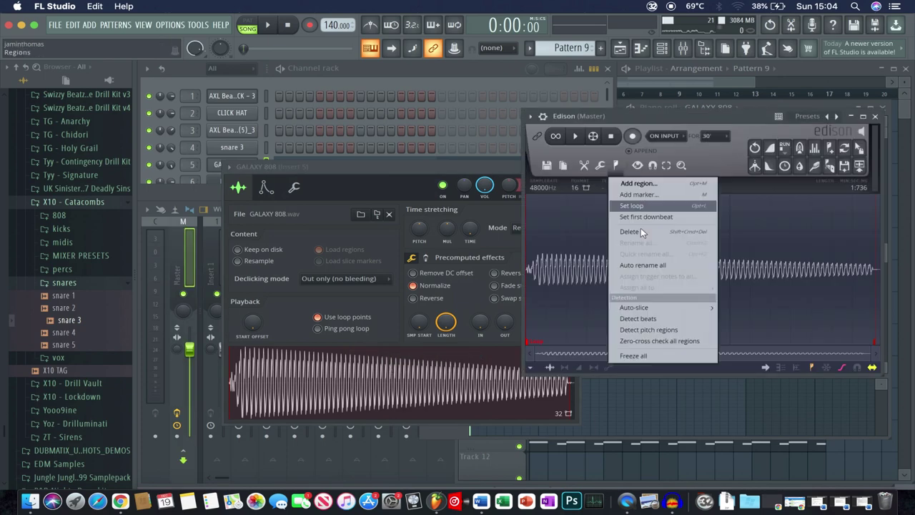
pyautogui.click(648, 330)
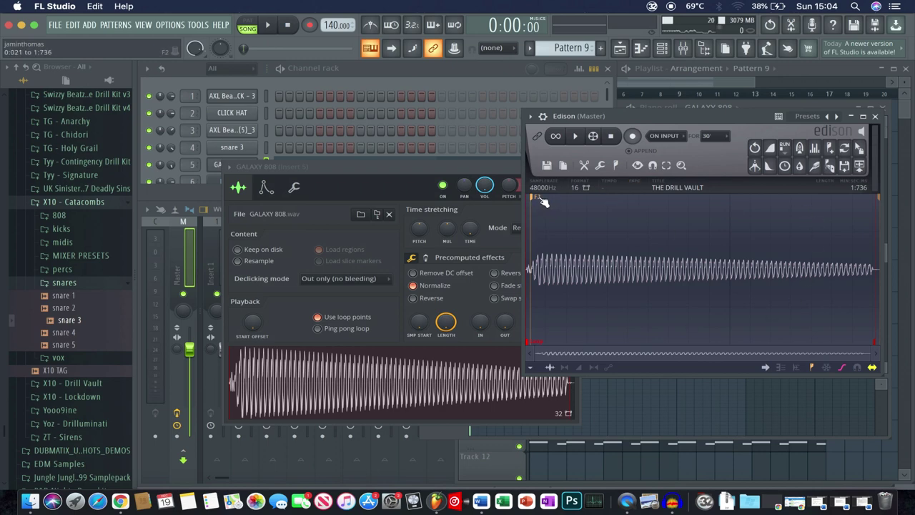
# Step: Compare GALAXY 808's root note with the sample's detected pitch, close Edison and return to the piano roll
pyautogui.click(264, 188)
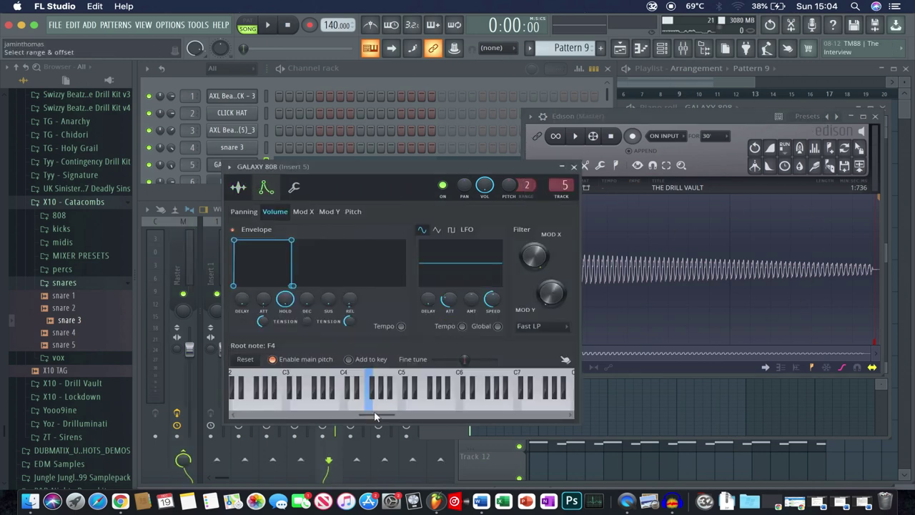
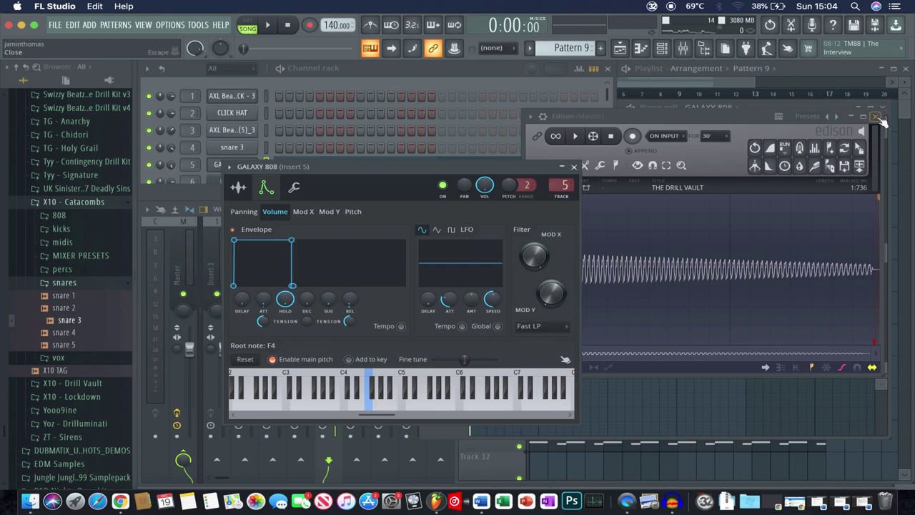
pyautogui.rightClick(674, 225)
pyautogui.click(642, 217)
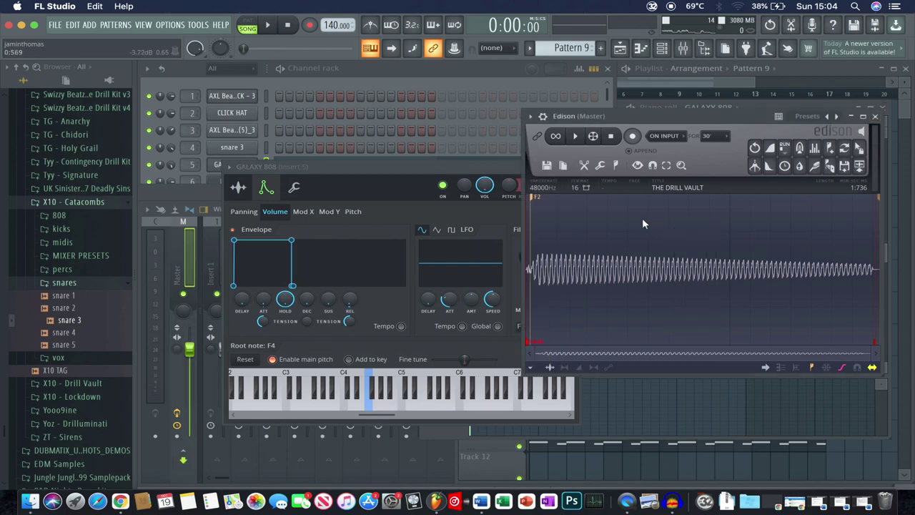
pyautogui.click(876, 117)
pyautogui.click(634, 118)
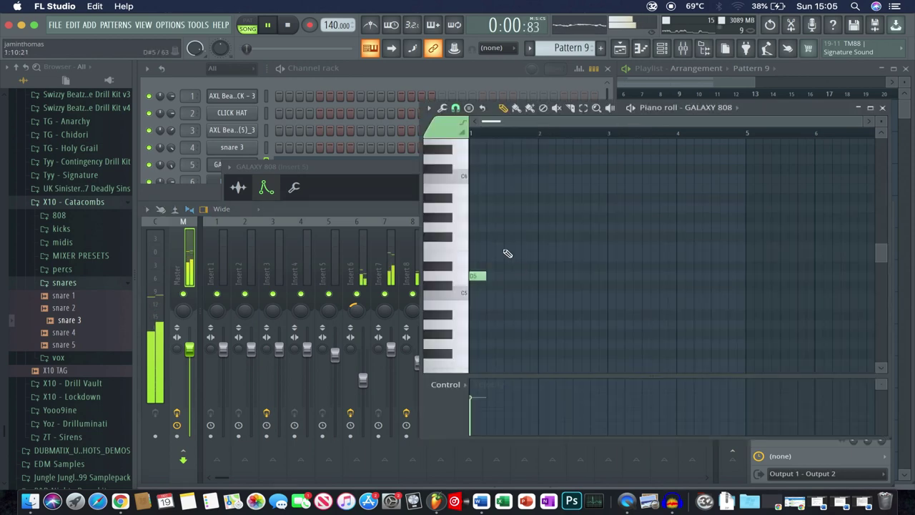
# Step: Start playback from bar 5 and lengthen the D5 note at bar 1 of the 808 pattern to half a bar
pyautogui.click(674, 82)
pyautogui.click(604, 94)
pyautogui.press('space')
pyautogui.click(439, 243)
pyautogui.press('space')
pyautogui.moveTo(486, 277); pyautogui.dragTo(513, 275)
pyautogui.press('space')
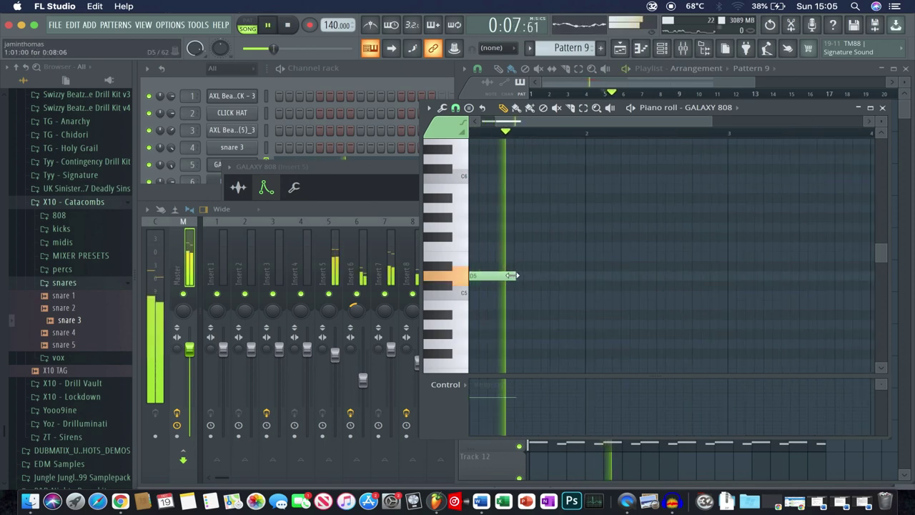
pyautogui.click(741, 277)
pyautogui.scroll(-3, 728, 267)
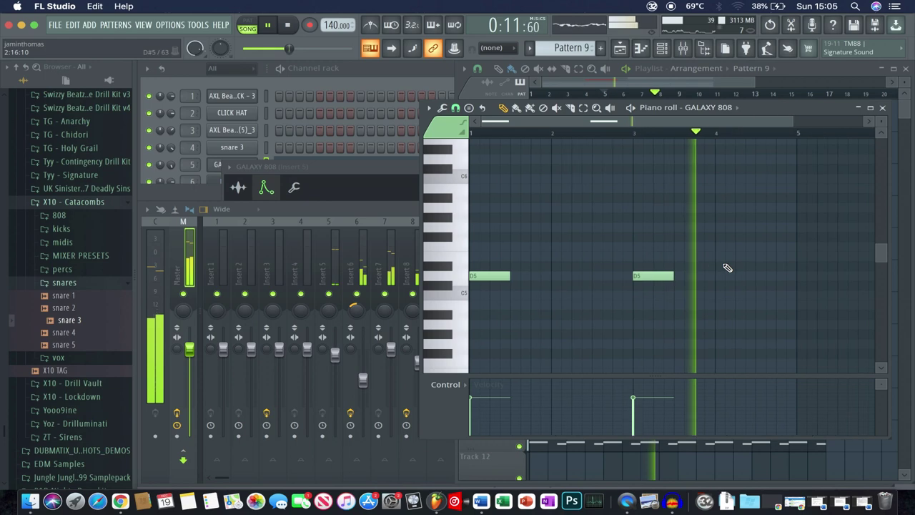
pyautogui.rightClick(618, 276)
# Step: Stop playback and move the clips on tracks 3 and 4 so they start at bar 17 in the playlist
pyautogui.press('F5')
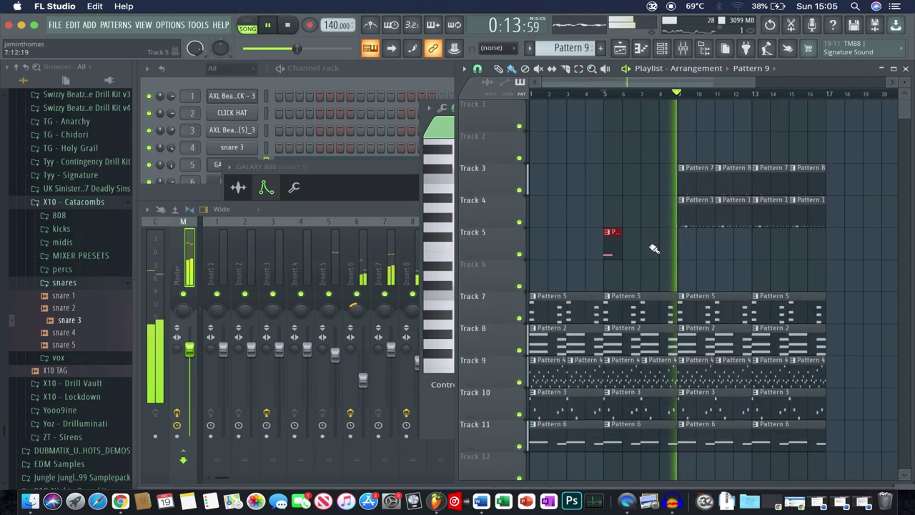
pyautogui.press('space')
pyautogui.scroll(-1, 687, 214)
pyautogui.moveTo(709, 216); pyautogui.dragTo(719, 182)
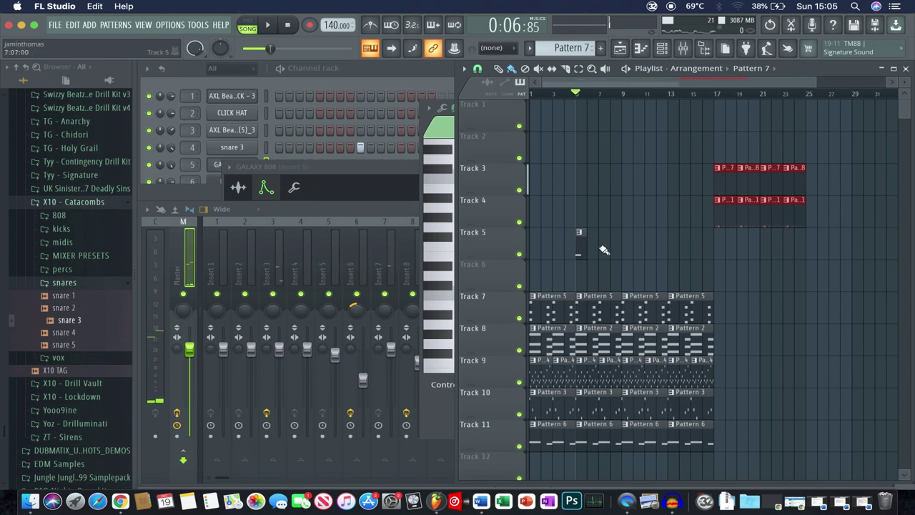
# Step: Move the short 808 clip on track 5 to bar 9 and duplicate the clips on tracks 7 to 11 from bar 17 onward
pyautogui.moveTo(581, 249); pyautogui.dragTo(625, 249)
pyautogui.moveTo(722, 450); pyautogui.dragTo(529, 291)
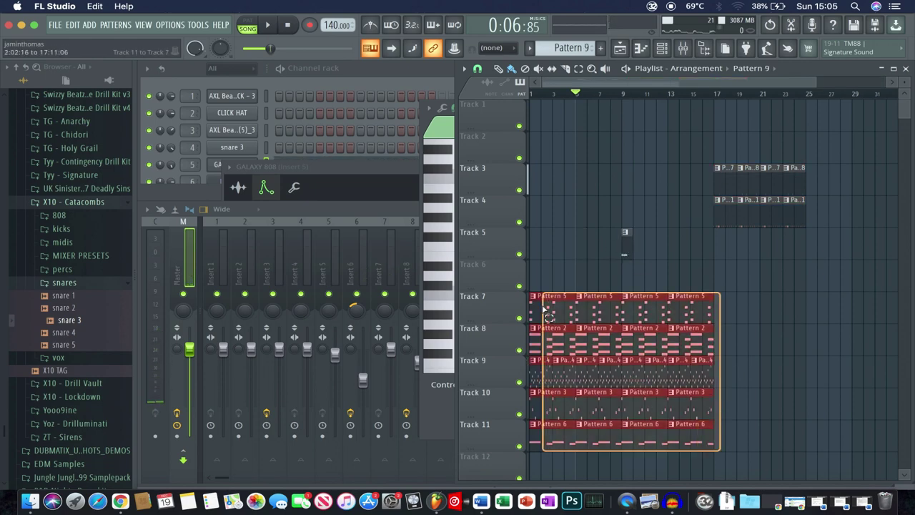
pyautogui.hotkey('ctrl', 'b')
pyautogui.scroll(-2, 730, 307)
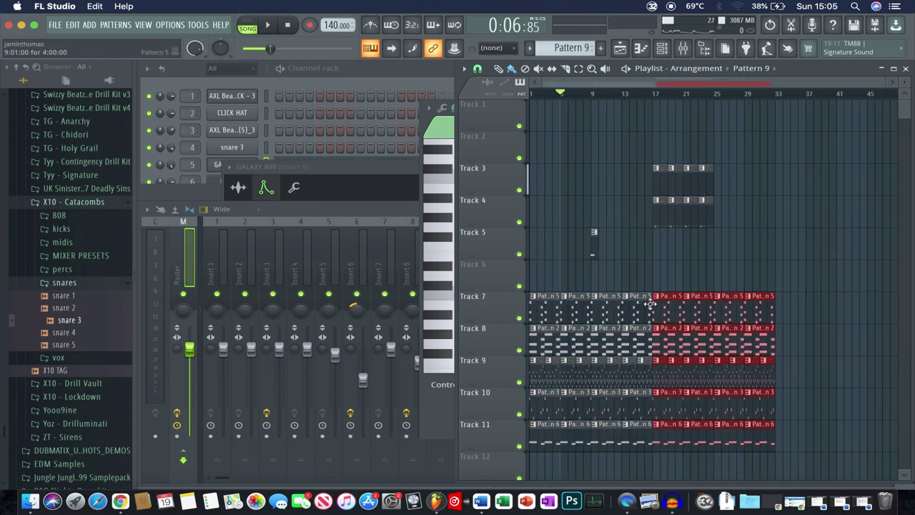
# Step: Start playback of the arrangement and close the GALAXY 808 channel window
pyautogui.scroll(4, 633, 229)
pyautogui.press('space')
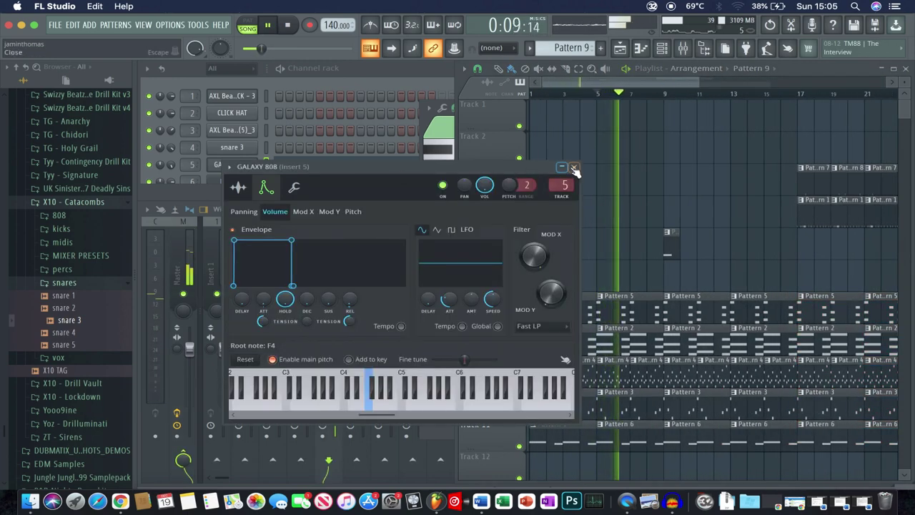
pyautogui.click(574, 167)
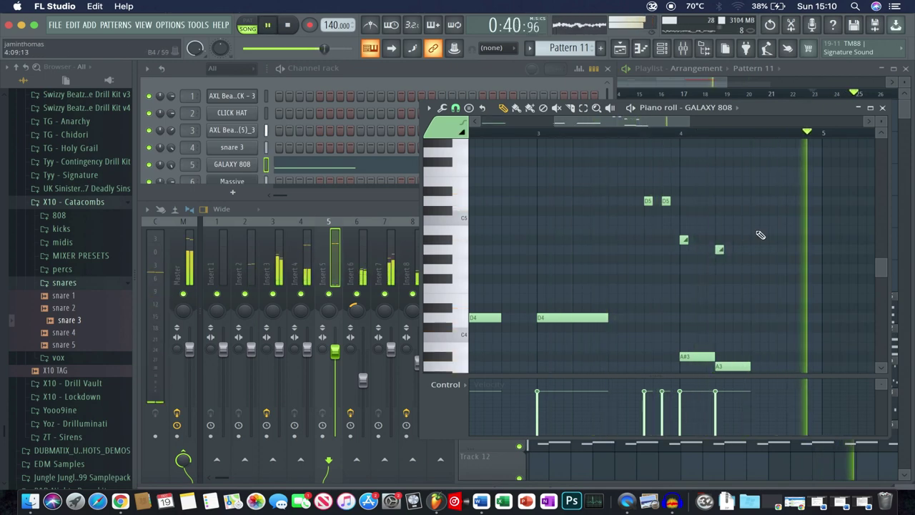
# Step: Stop playback, create a new empty pattern and place it on track 2 at bar 17 in the playlist
pyautogui.scroll(-4, 760, 236)
pyautogui.click(694, 88)
pyautogui.scroll(-2, 695, 184)
pyautogui.click(287, 25)
pyautogui.click(601, 48)
pyautogui.click(615, 63)
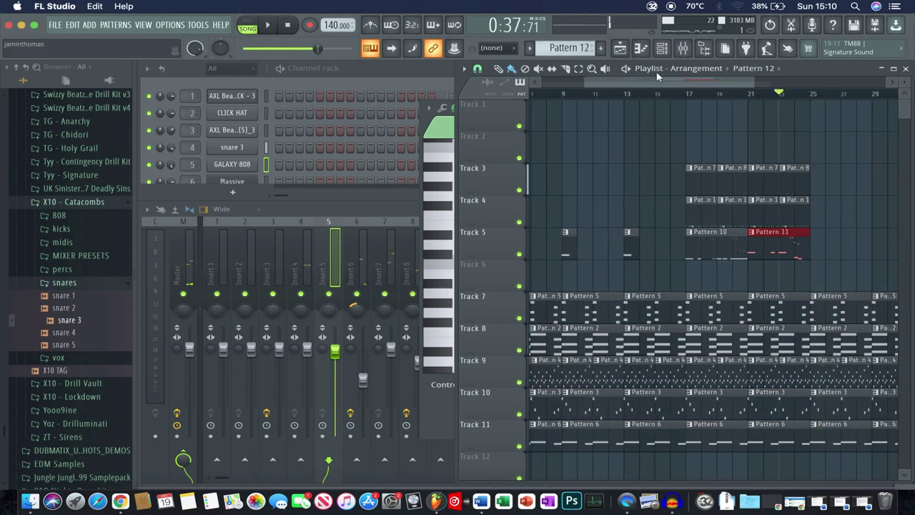
pyautogui.click(691, 140)
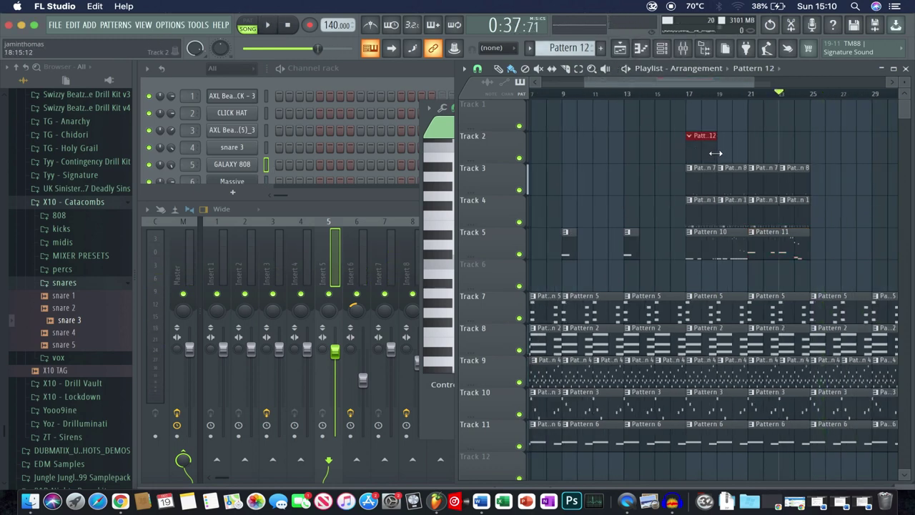
# Step: Add an AXL Beats KICK - 3 hit on step 1 of the new pattern, play it and open the kick's channel settings
pyautogui.click(303, 95)
pyautogui.press('space')
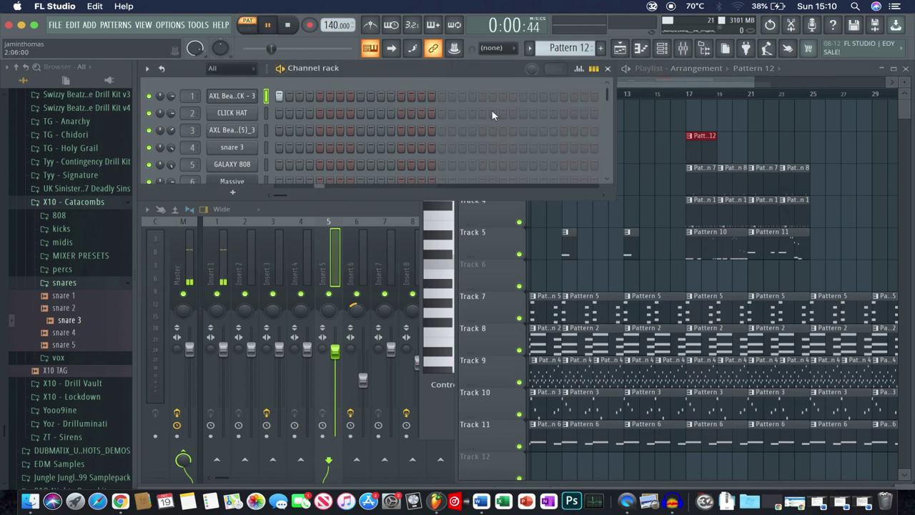
pyautogui.click(236, 96)
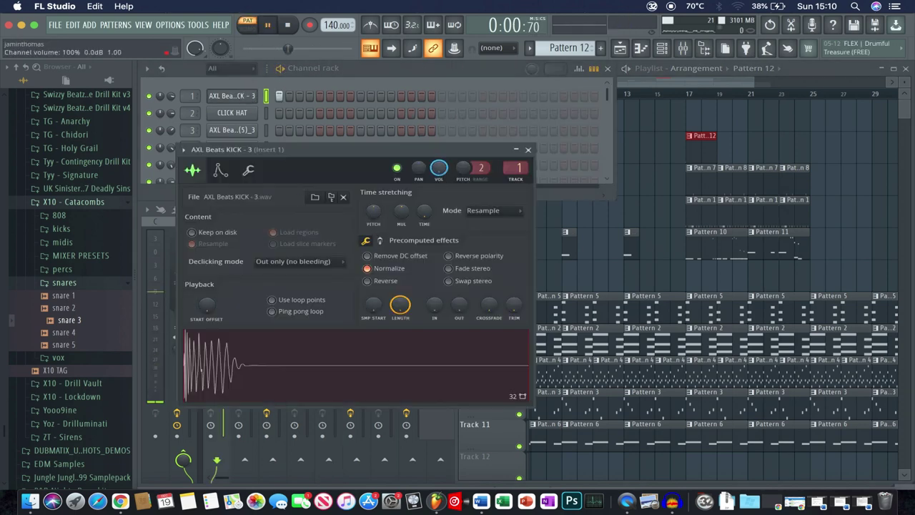
pyautogui.press('space')
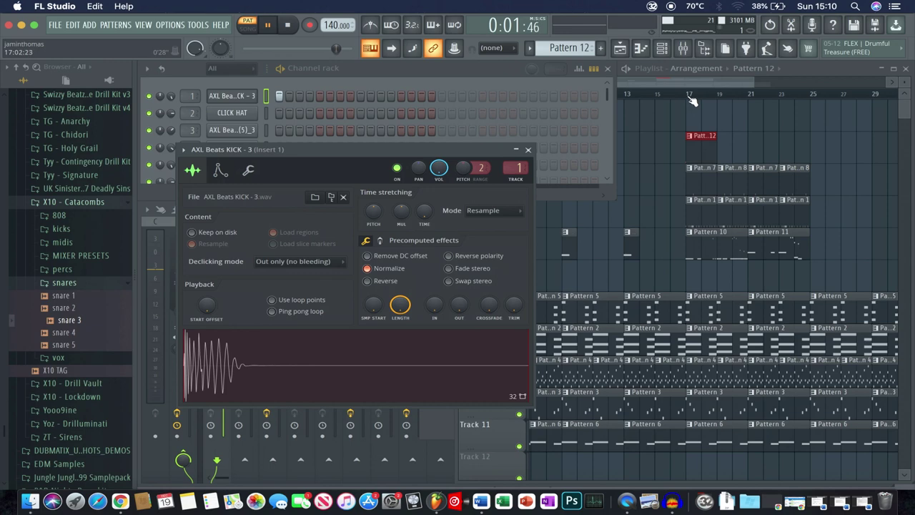
# Step: Play the song from bar 17 and try a second kick hit on step 25 of Pattern 12
pyautogui.click(693, 100)
pyautogui.click(481, 90)
pyautogui.click(563, 95)
pyautogui.rightClick(564, 96)
pyautogui.click(523, 96)
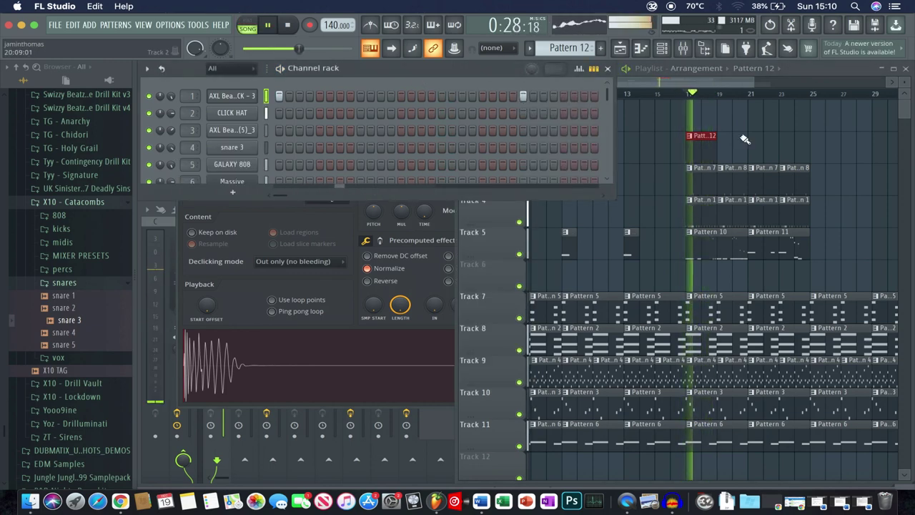
# Step: Create another new pattern, place it on track 2 at bar 19 and restart playback from bar 17
pyautogui.click(601, 48)
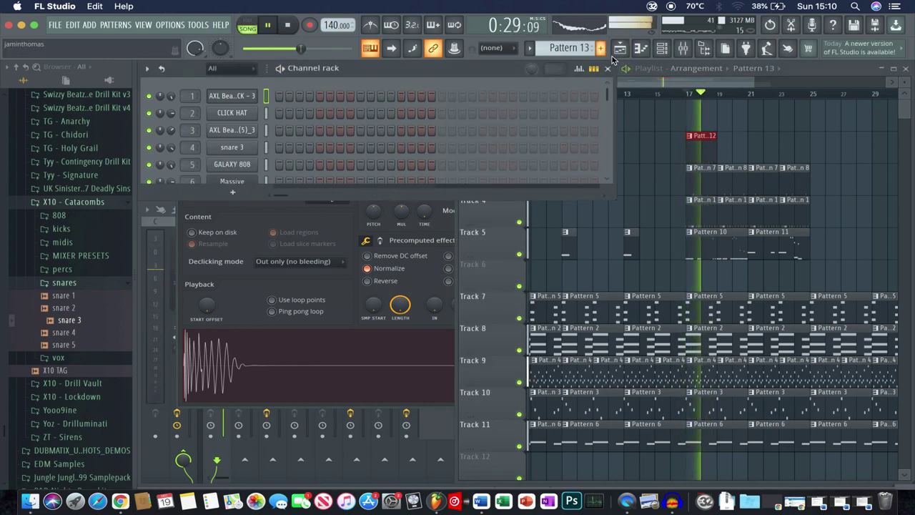
pyautogui.click(721, 144)
pyautogui.click(691, 95)
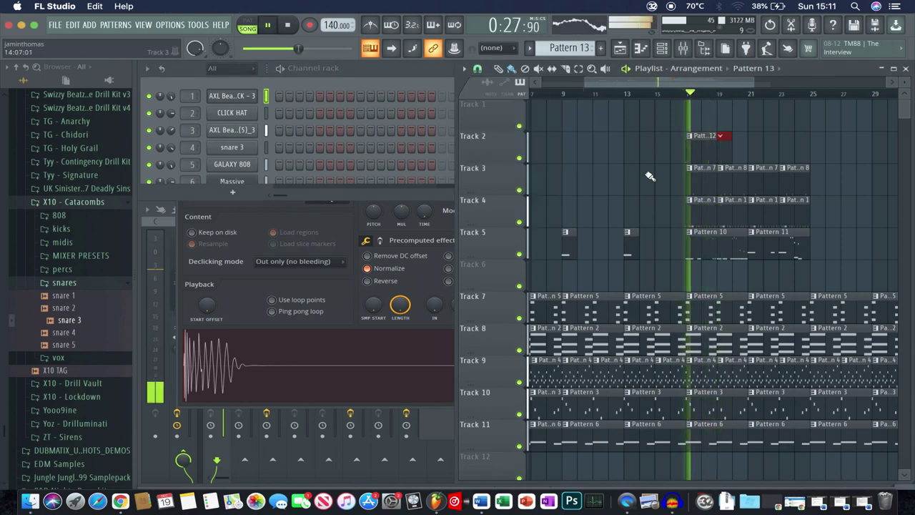
# Step: Reopen Pattern 12 and move its second kick hit to step 29, then return to the playlist
pyautogui.doubleClick(693, 137)
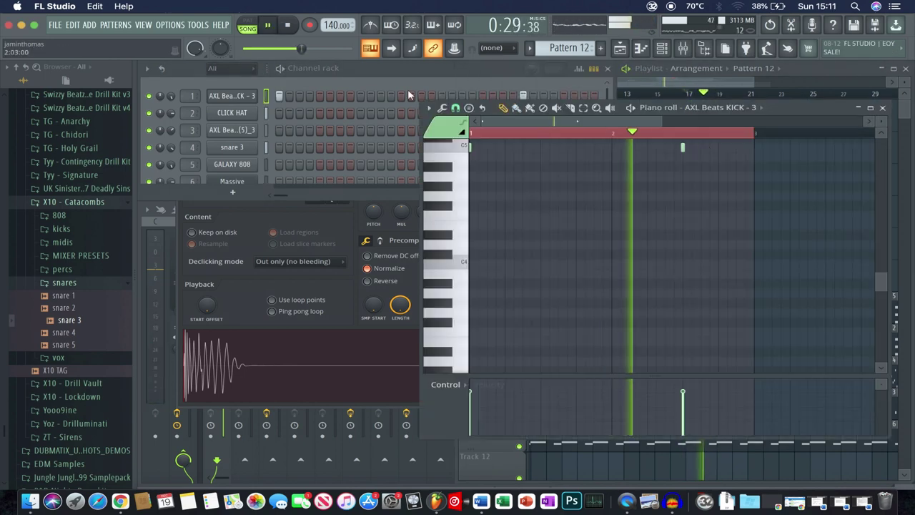
pyautogui.click(515, 74)
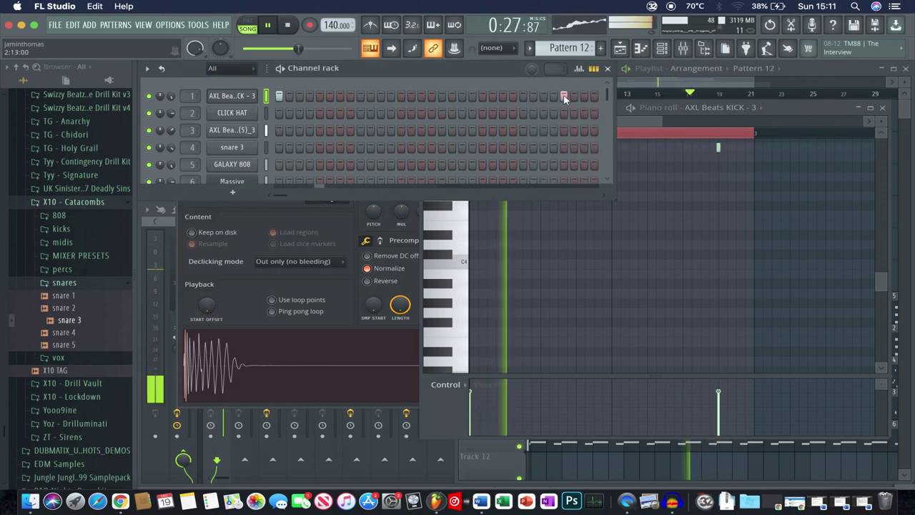
pyautogui.click(698, 69)
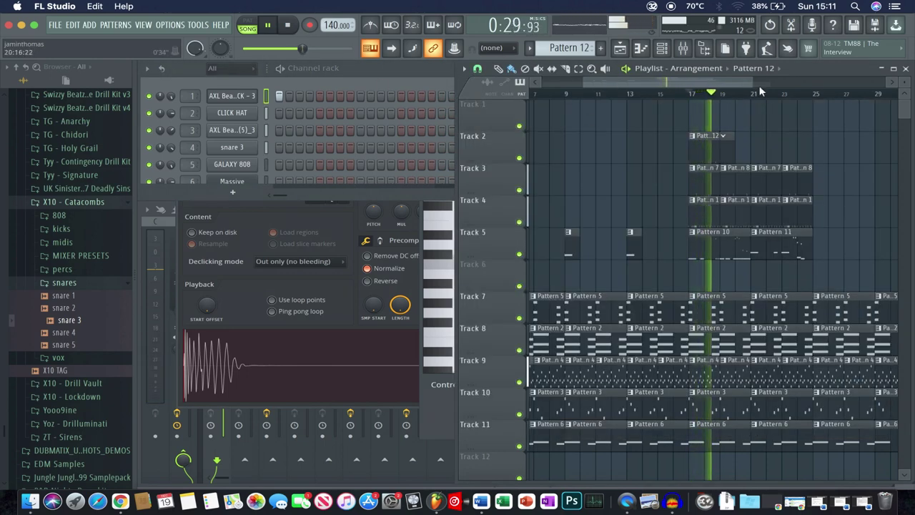
# Step: Add kick hits on steps 1 and 7 of Pattern 13, checking them against playback
pyautogui.click(728, 149)
pyautogui.press('space')
pyautogui.click(280, 96)
pyautogui.press('space')
pyautogui.click(340, 96)
pyautogui.press('space')
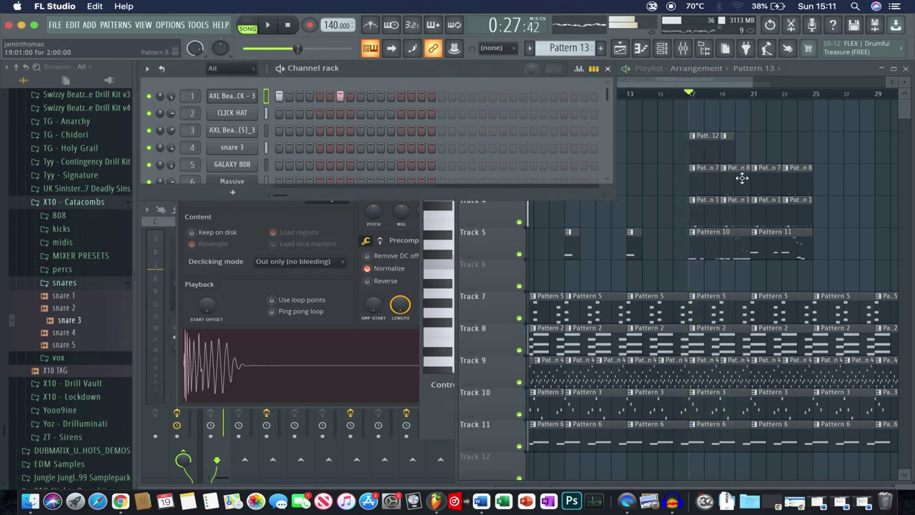
# Step: Create a new pattern and place further clips of Pattern 12 at bar 21 and Pattern 13 at bar 23 on track 2
pyautogui.click(741, 147)
pyautogui.click(434, 79)
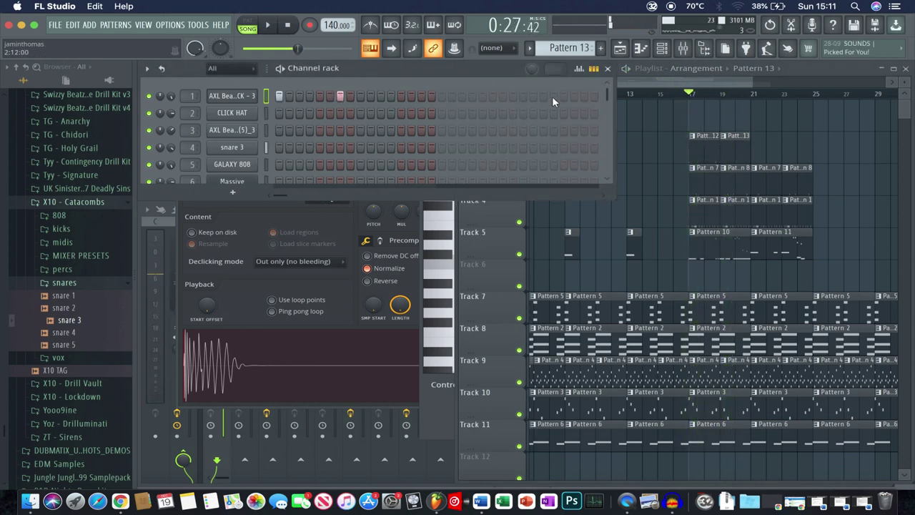
pyautogui.press('space')
pyautogui.click(601, 48)
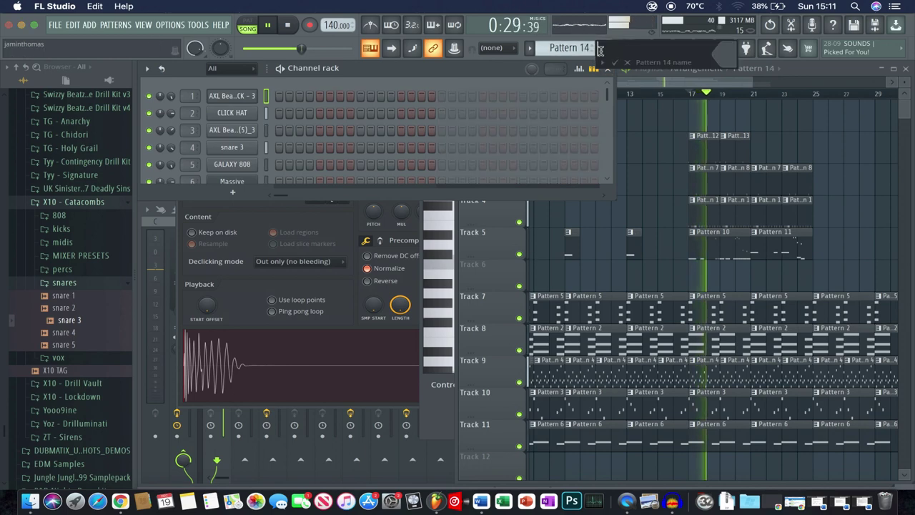
pyautogui.click(759, 143)
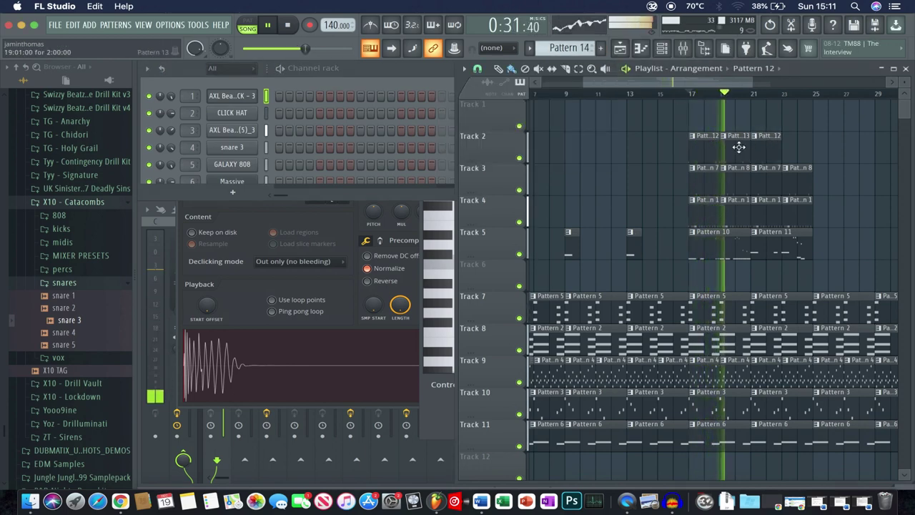
pyautogui.click(736, 151)
pyautogui.click(802, 151)
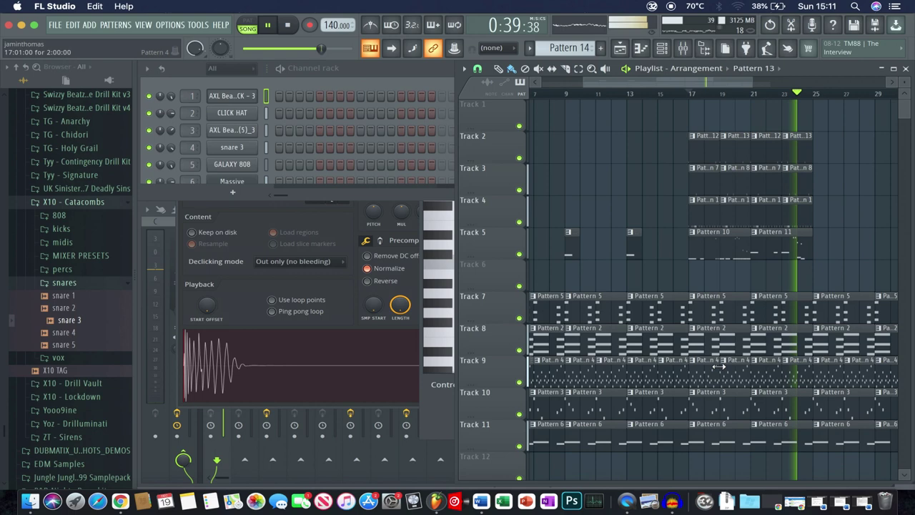
# Step: Stop playback, solo track 7 and unmute tracks 8, 9 and 10 in the playlist
pyautogui.press('space')
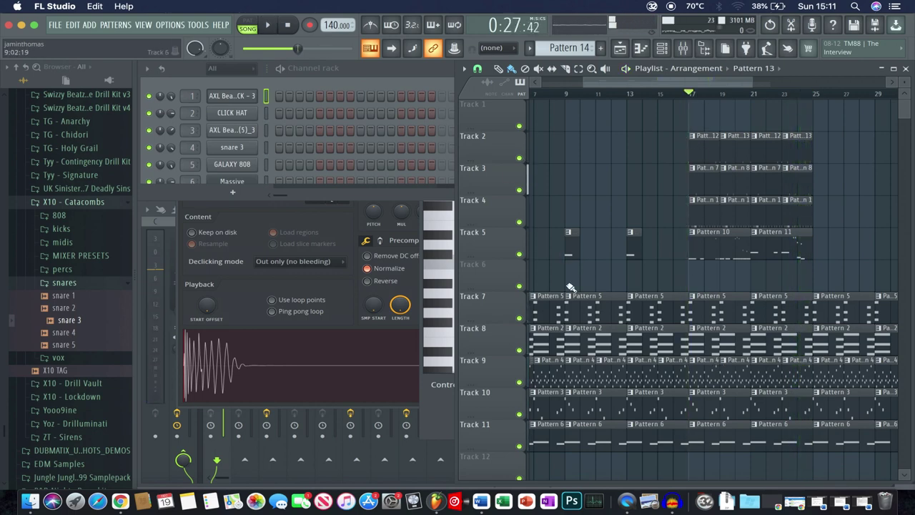
pyautogui.scroll(-4, 571, 287)
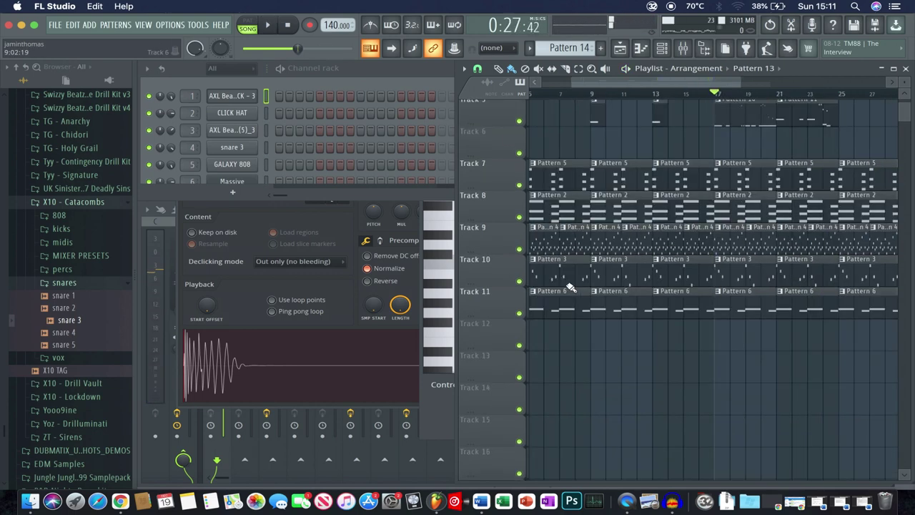
pyautogui.rightClick(521, 185)
pyautogui.click(519, 217)
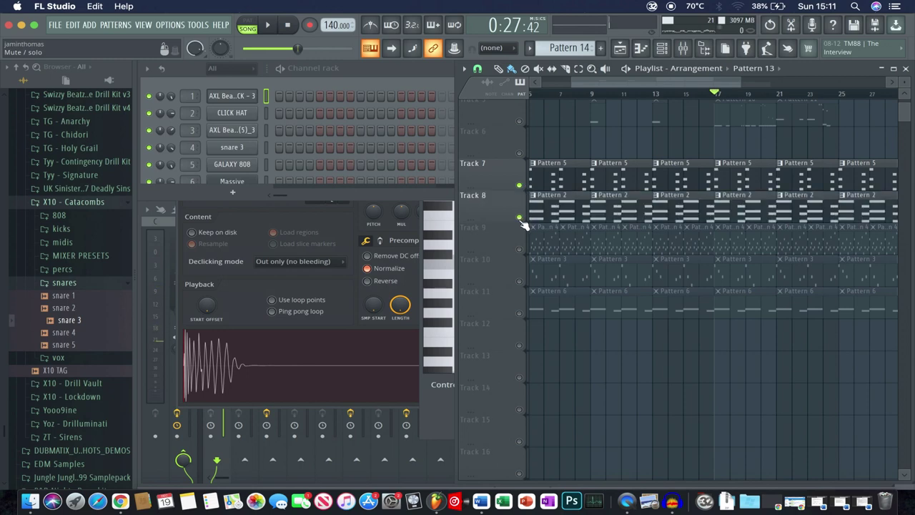
pyautogui.click(519, 249)
pyautogui.click(519, 281)
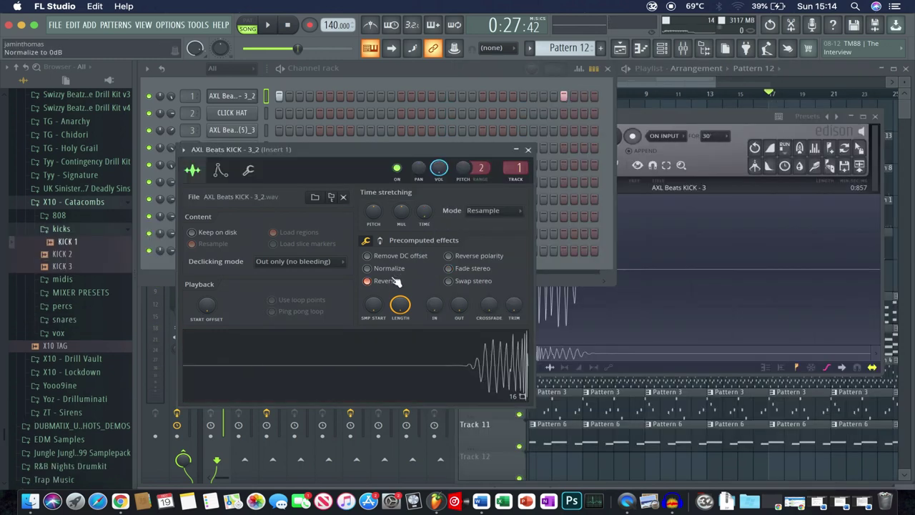
# Step: Turn off Reverse for AXL Beats KICK - 3_2 and raise its precomputed Boost effect
pyautogui.click(396, 270)
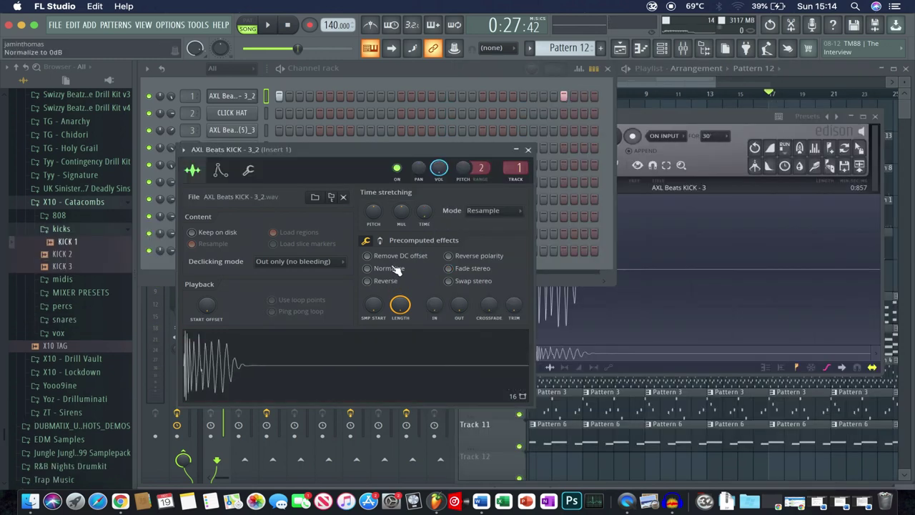
pyautogui.moveTo(374, 306); pyautogui.dragTo(378, 269)
pyautogui.click(381, 240)
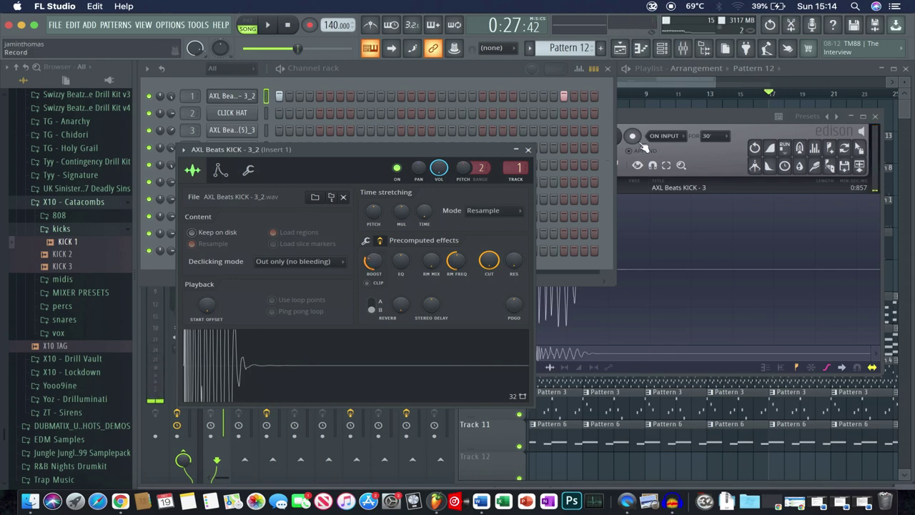
# Step: Check the kick's level in the mixer, close its channel settings and play the song briefly
pyautogui.click(683, 48)
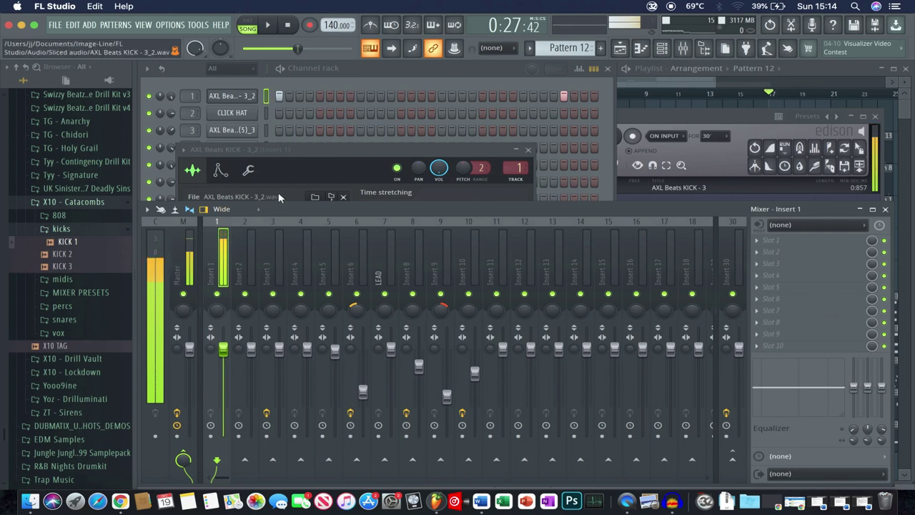
pyautogui.click(279, 171)
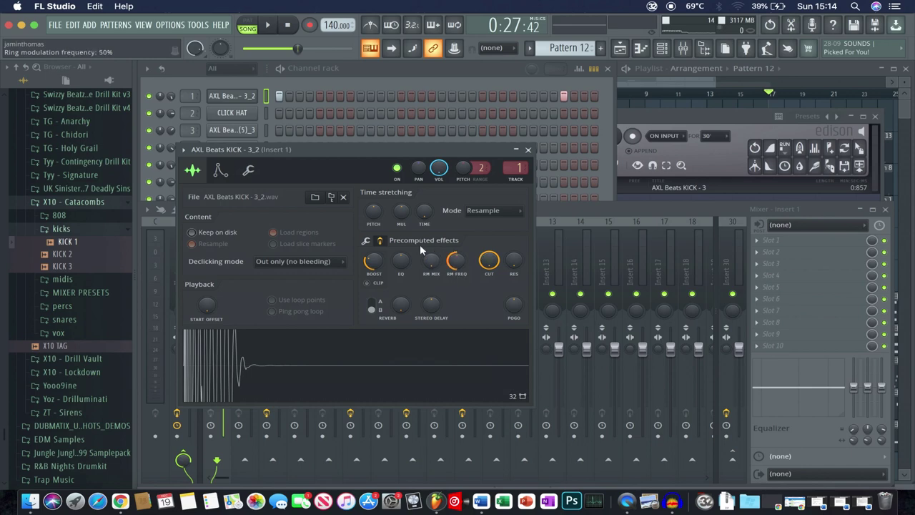
pyautogui.click(529, 151)
pyautogui.click(146, 255)
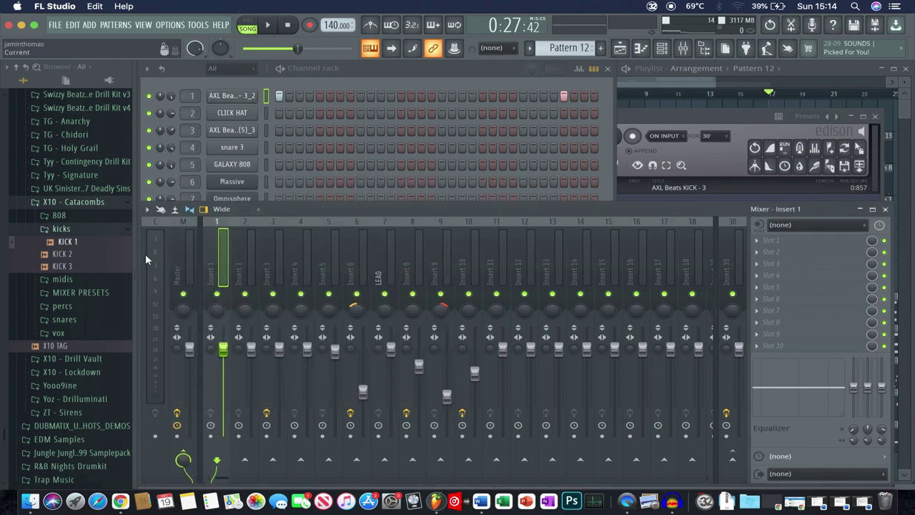
pyautogui.press('space')
pyautogui.press('space')
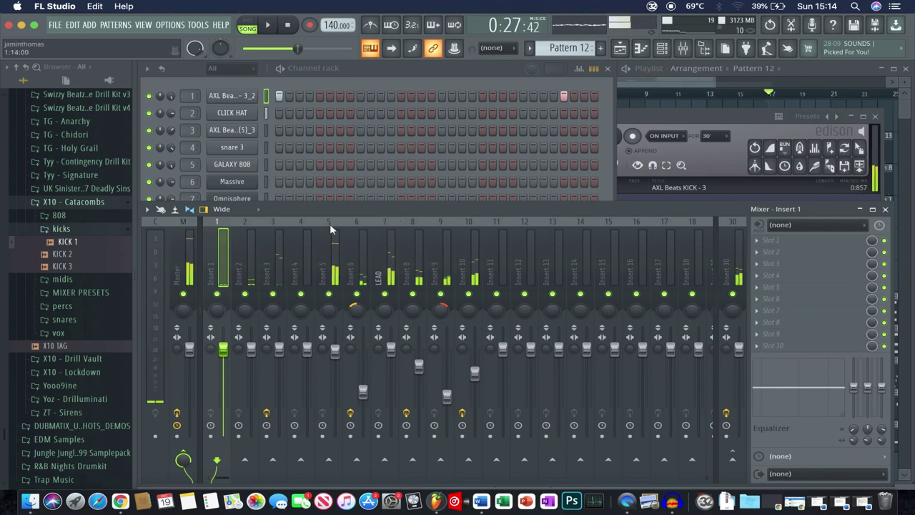
# Step: Add Fruity Soft Clipper to slot 9 of the Master mixer track, just before Fruity Limiter
pyautogui.click(191, 262)
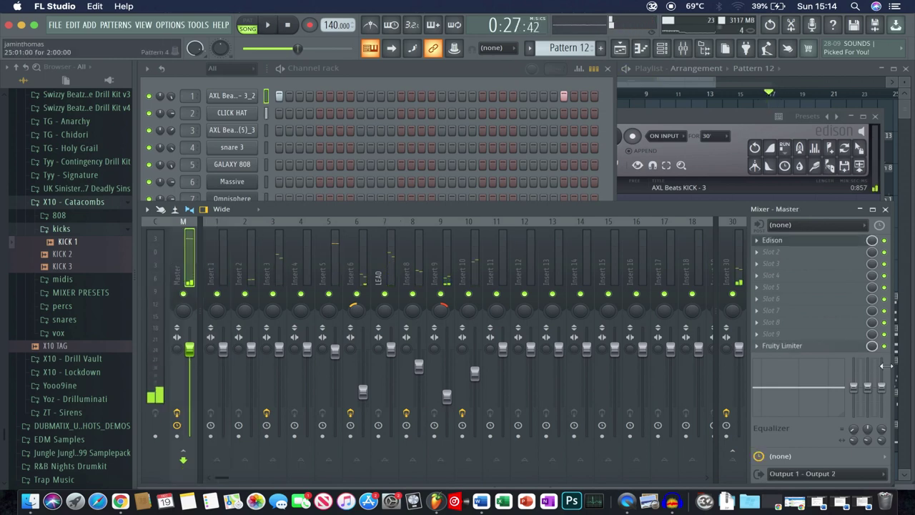
pyautogui.click(792, 335)
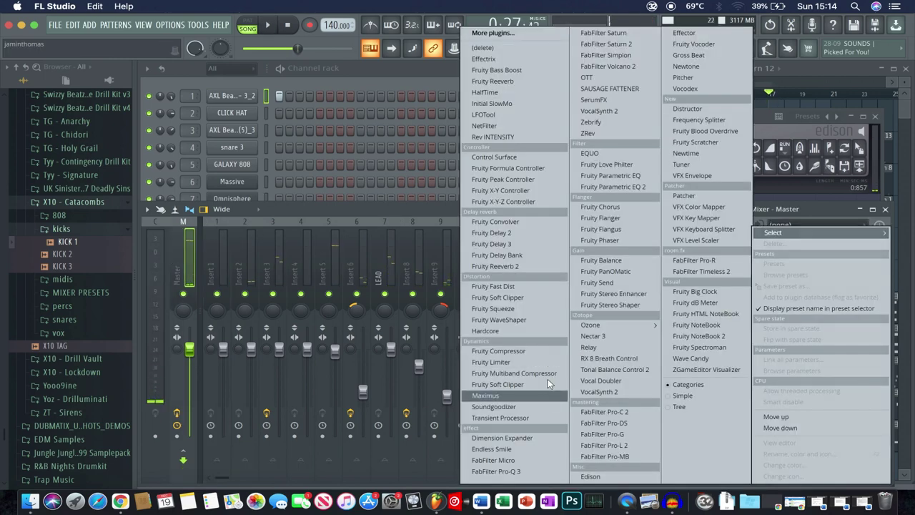
pyautogui.click(525, 299)
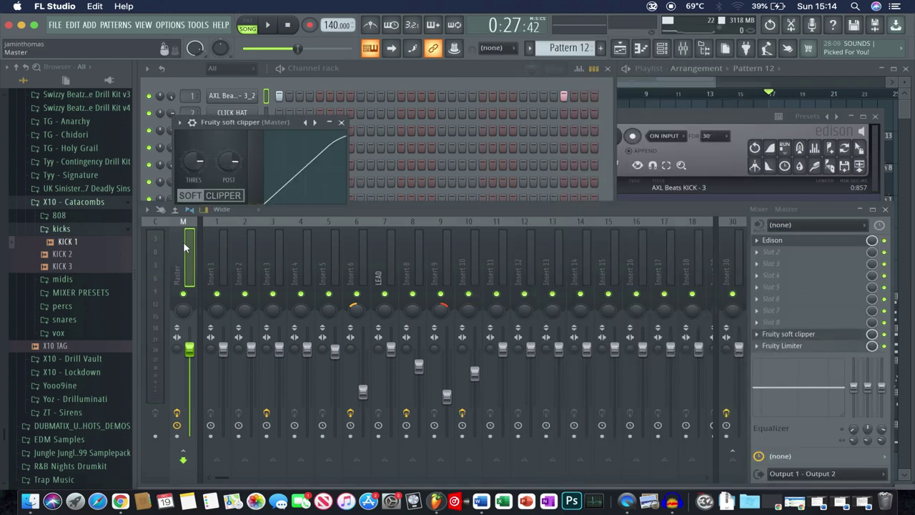
# Step: Audition the kick repeatedly to compare the Master and Insert 1 levels, and select Insert 1 in the mixer
pyautogui.press('q')
pyautogui.press('q')
pyautogui.press('q')
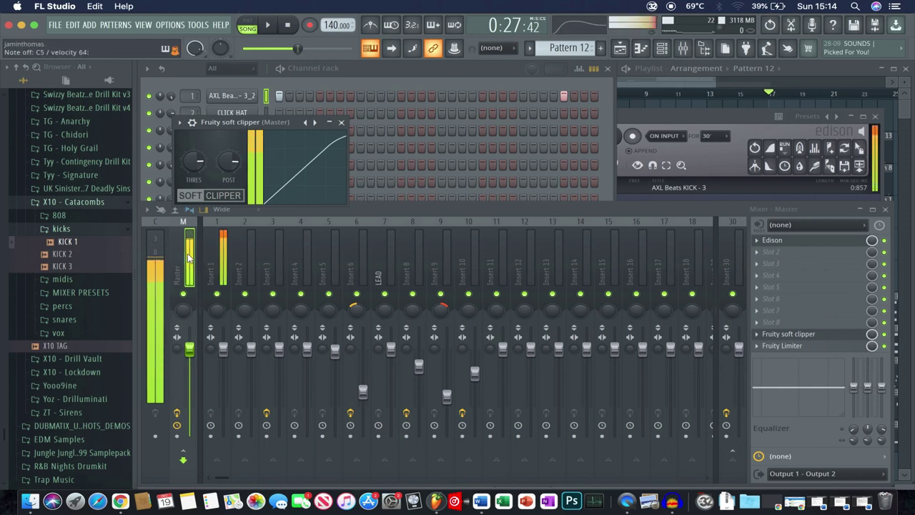
pyautogui.click(223, 258)
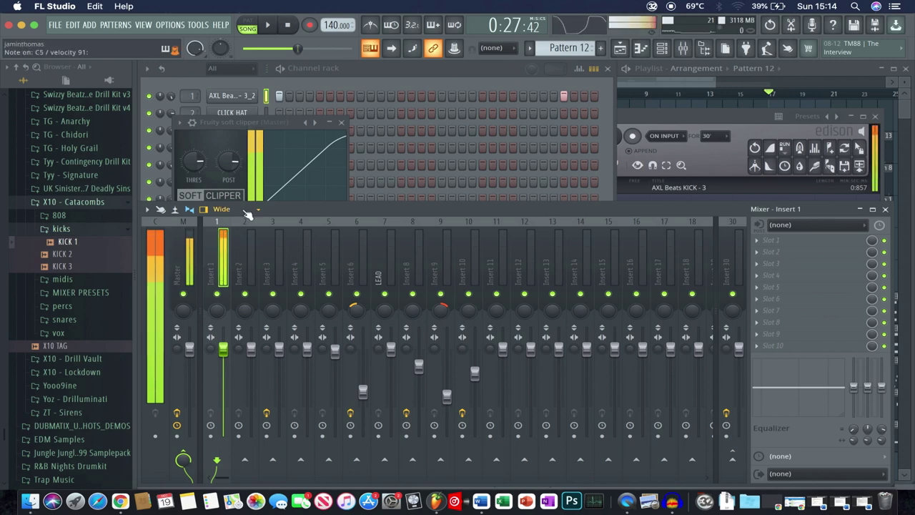
# Step: Compare the Master and Insert 1 levels in the mixer and lower the kick's fader on Insert 1
pyautogui.click(190, 252)
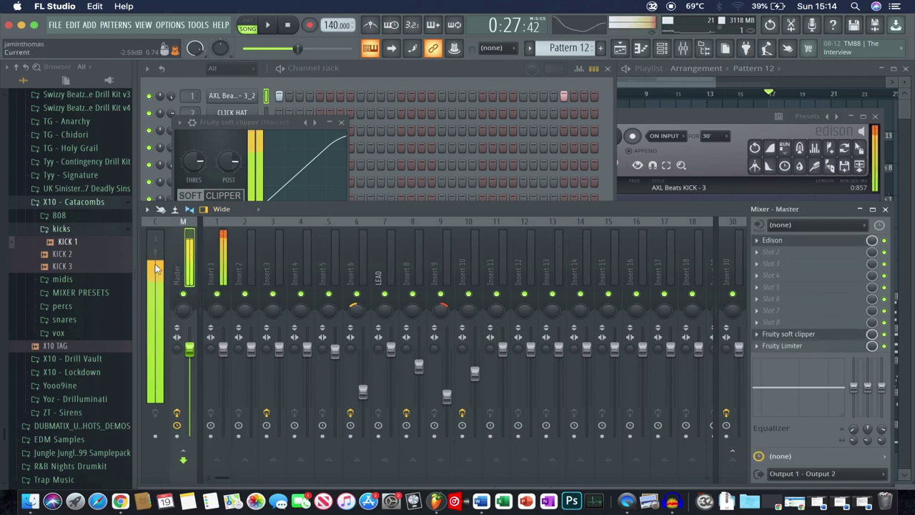
pyautogui.click(220, 261)
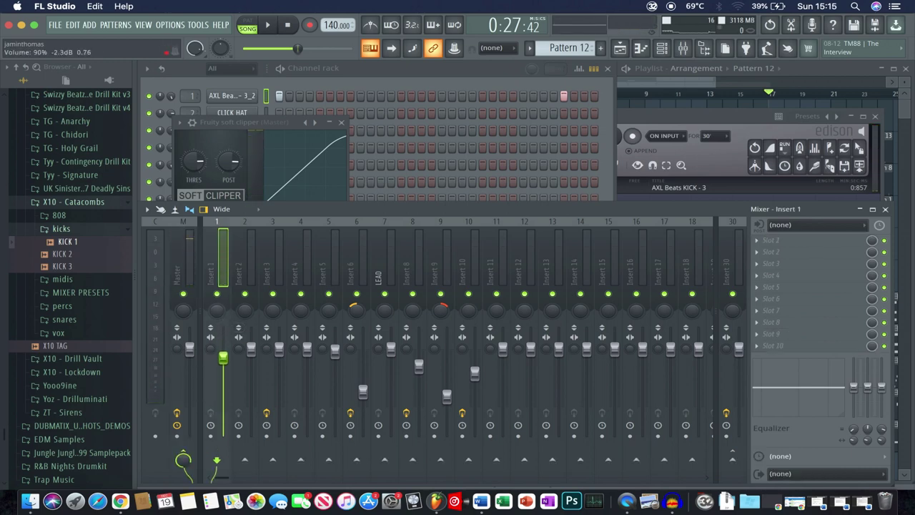
pyautogui.moveTo(223, 361); pyautogui.dragTo(223, 370)
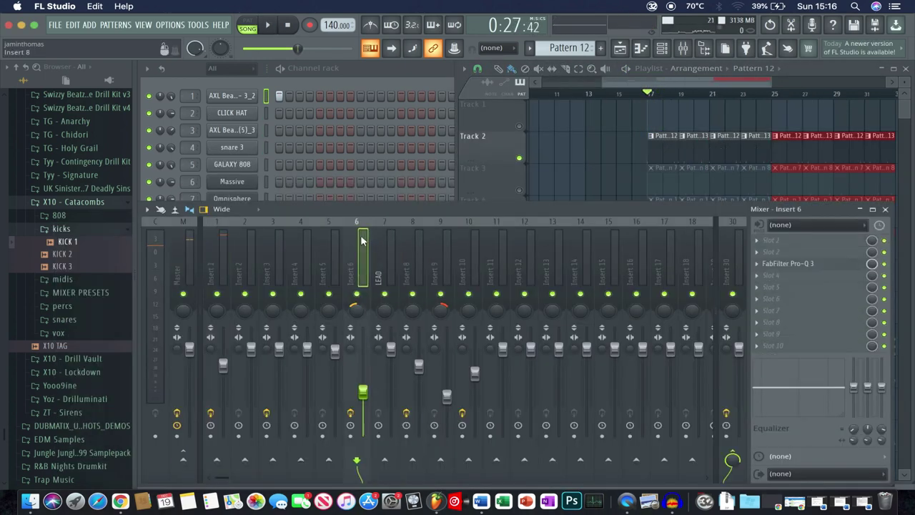
# Step: Unmute the 808 patterns on Track 5 of the playlist and start playback
pyautogui.click(625, 77)
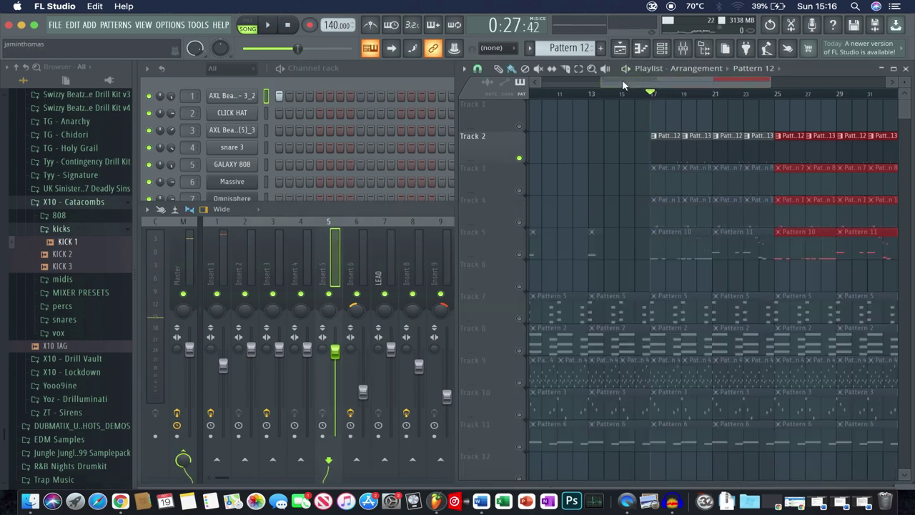
pyautogui.scroll(-3, 553, 139)
pyautogui.click(521, 148)
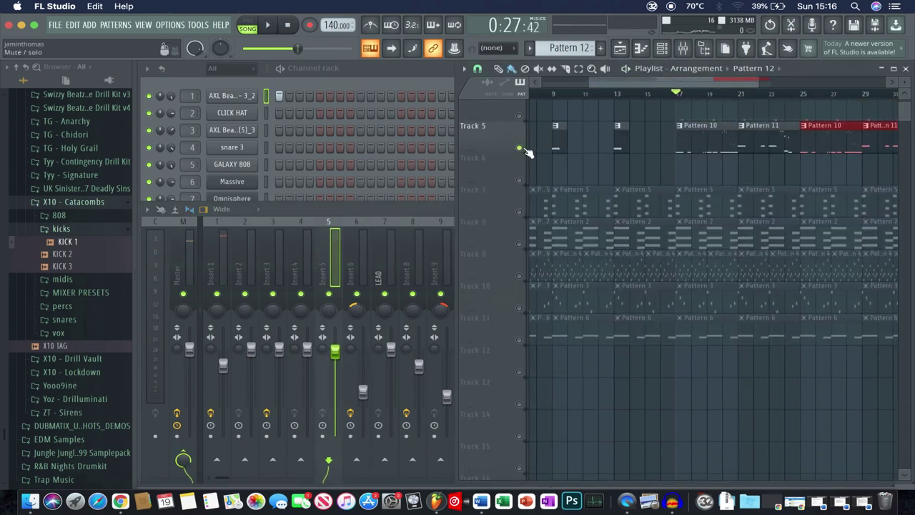
pyautogui.scroll(3, 527, 151)
pyautogui.press('space')
# Step: Add FabFilter Pro-Q 3 to slot 4 of the Insert 5 mixer track
pyautogui.click(322, 227)
pyautogui.click(785, 276)
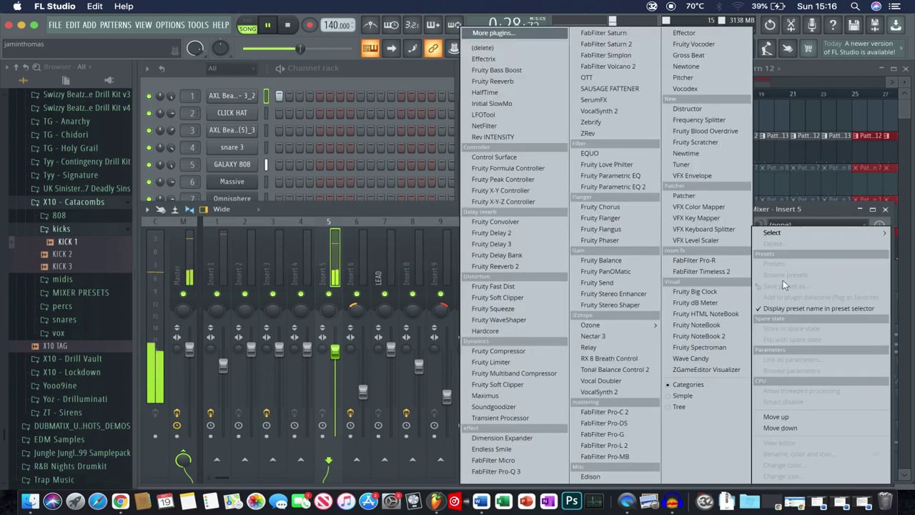
pyautogui.click(521, 475)
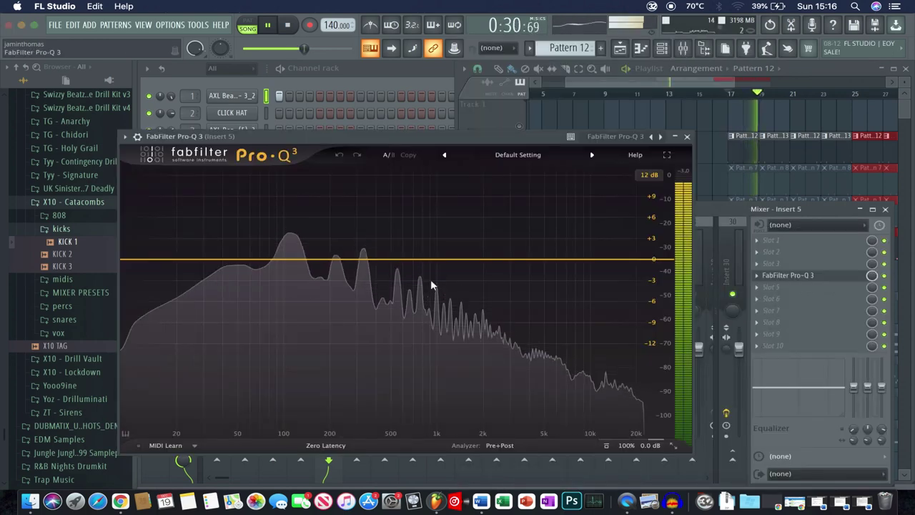
# Step: Select bars 17 to 33 in the playlist and play the selection briefly
pyautogui.moveTo(711, 84); pyautogui.dragTo(828, 107)
pyautogui.press('space')
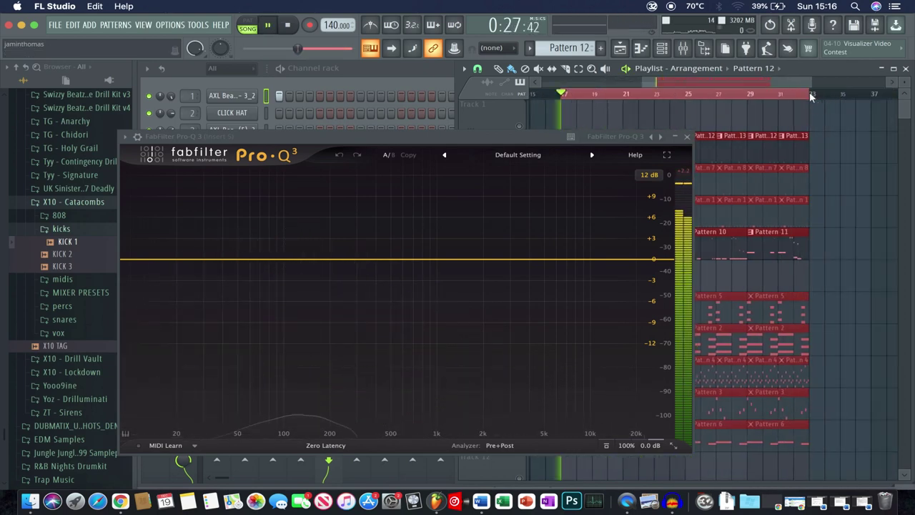
pyautogui.press('space')
# Step: Add a dynamic bell band to Insert 5's Pro-Q 3 at 100 Hz with -4.48 dB gain and a Q of 2.629
pyautogui.click(276, 260)
pyautogui.moveTo(276, 259); pyautogui.dragTo(266, 260)
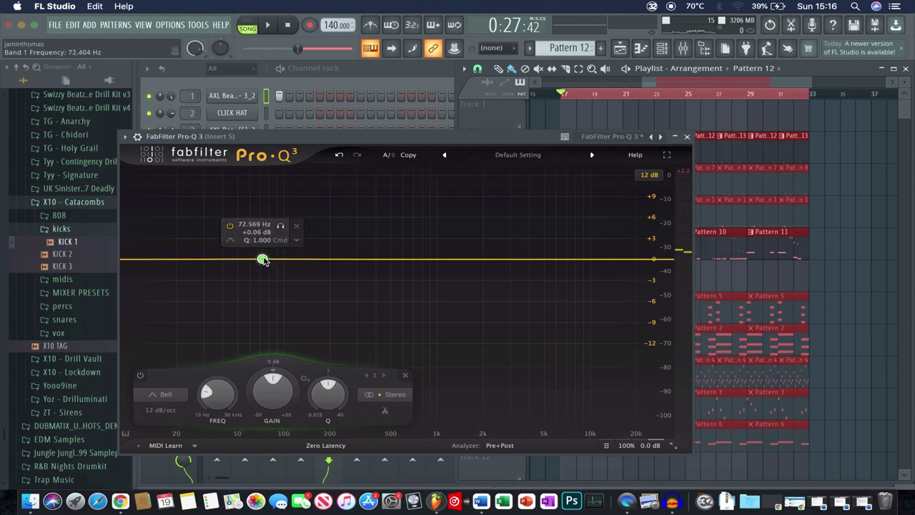
pyautogui.moveTo(263, 258); pyautogui.dragTo(275, 260)
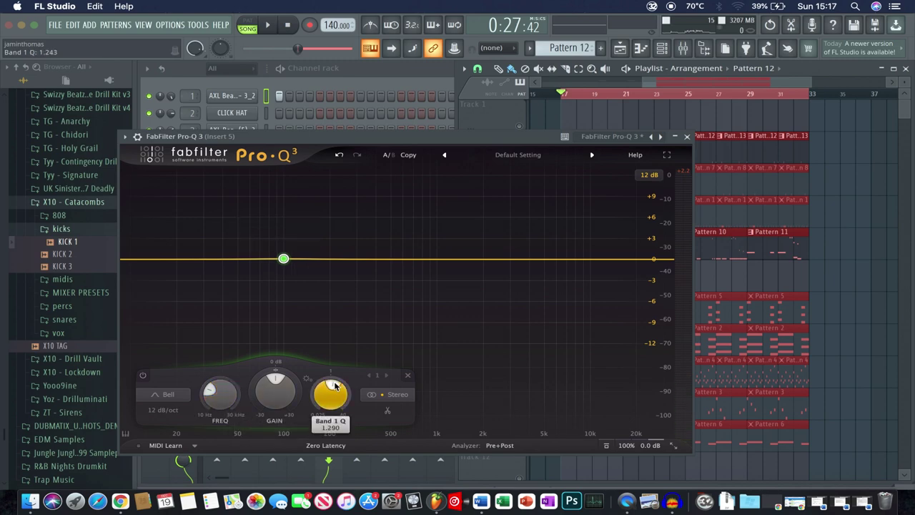
pyautogui.moveTo(282, 379); pyautogui.dragTo(276, 380)
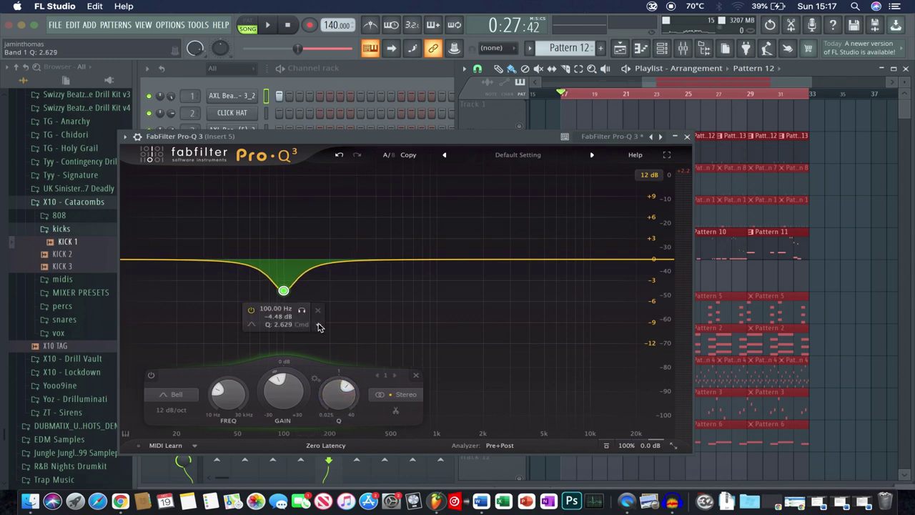
pyautogui.click(319, 325)
pyautogui.click(331, 360)
# Step: Narrow the 100 Hz band to a Q of 4.473 during playback, close the equalizer and stop the song
pyautogui.press('space')
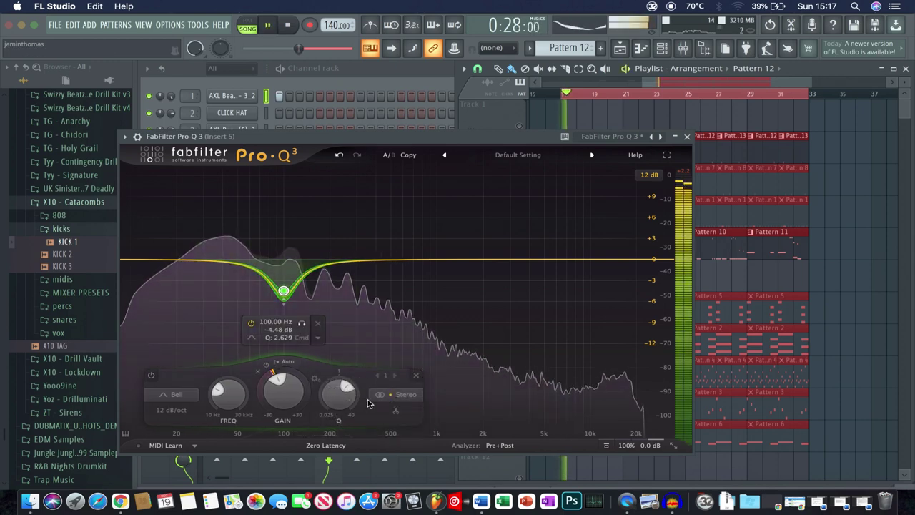
pyautogui.moveTo(350, 384); pyautogui.dragTo(353, 391)
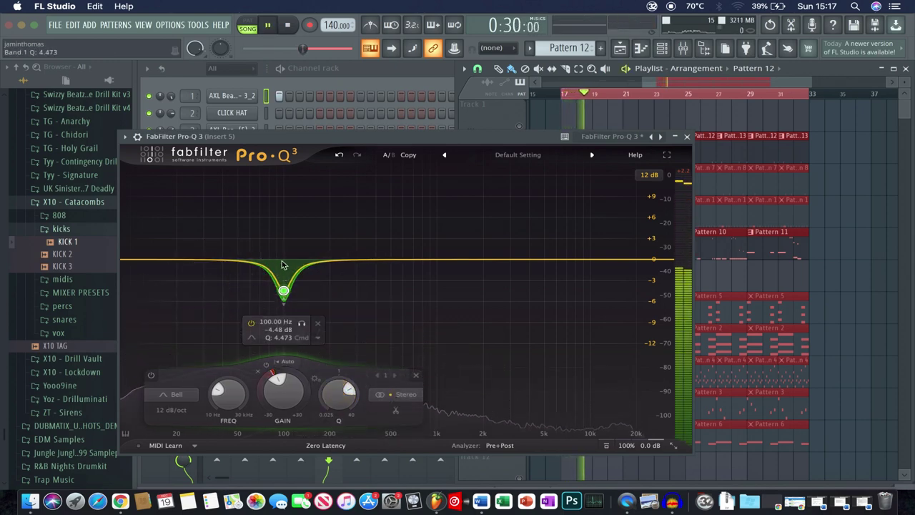
pyautogui.click(688, 137)
pyautogui.press('space')
# Step: In the FabFilter Pro-Q 3 on Insert 1, add a 100 Hz bell band with +4.18 dB gain and a Q of 3.044
pyautogui.click(219, 258)
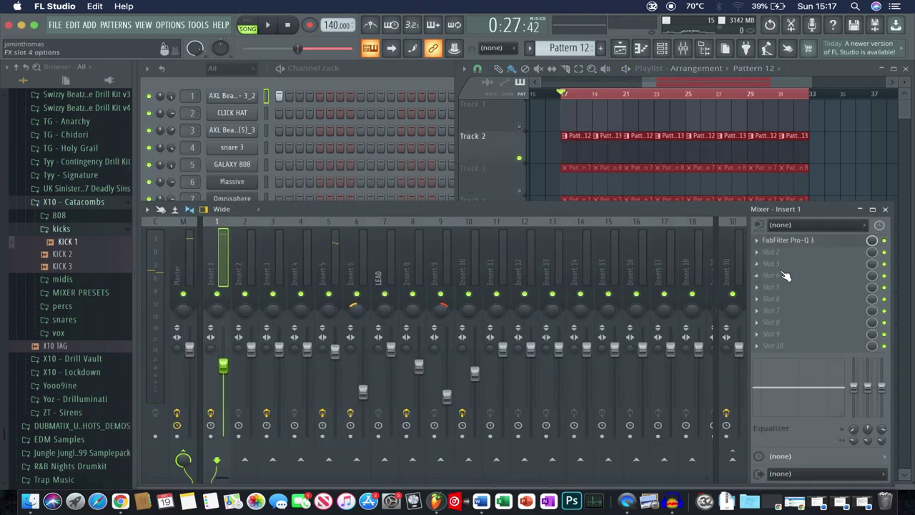
pyautogui.click(803, 242)
pyautogui.doubleClick(330, 265)
pyautogui.moveTo(264, 400); pyautogui.dragTo(264, 395)
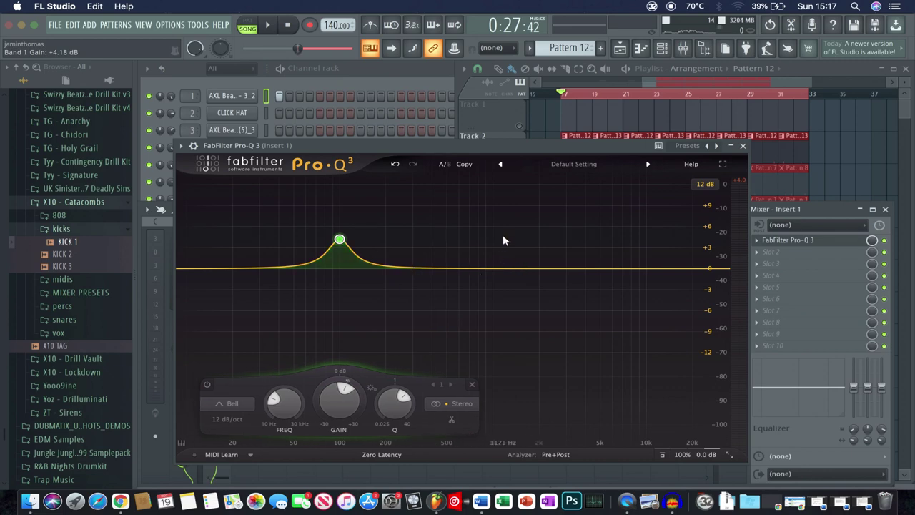
# Step: Make the kick's 100 Hz boost dynamic, listen to it in the song and close the equalizer
pyautogui.click(375, 221)
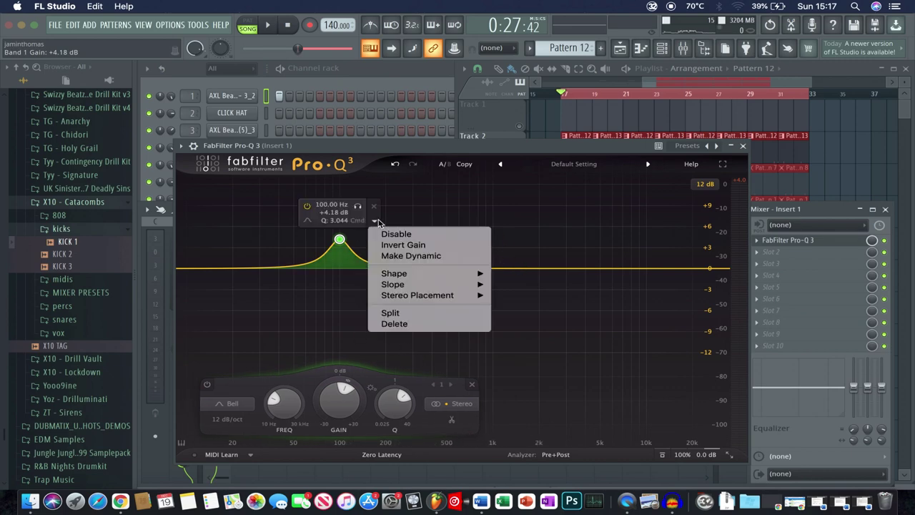
pyautogui.click(400, 256)
pyautogui.press('space')
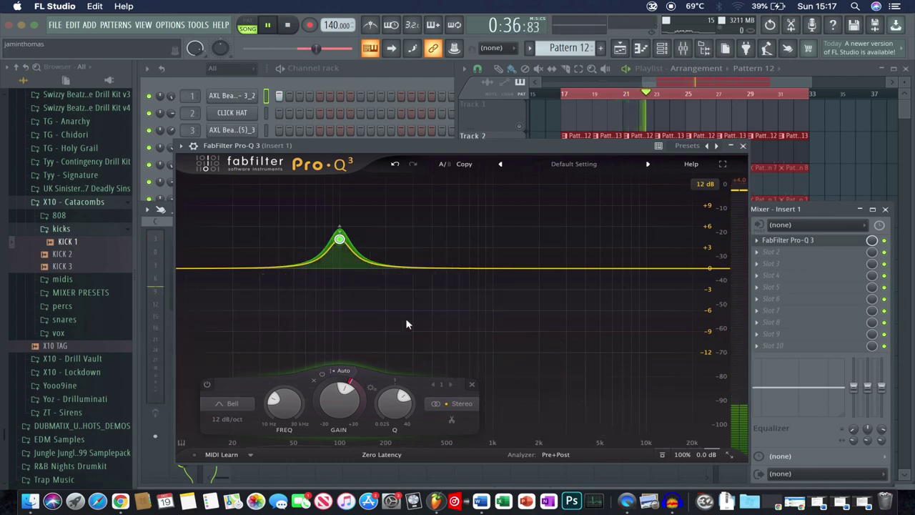
pyautogui.click(742, 146)
# Step: Add a second FabFilter Pro-Q 3 in slot 3 of Insert 1 with a 48 dB/oct low cut at 50 Hz
pyautogui.click(757, 263)
pyautogui.click(534, 472)
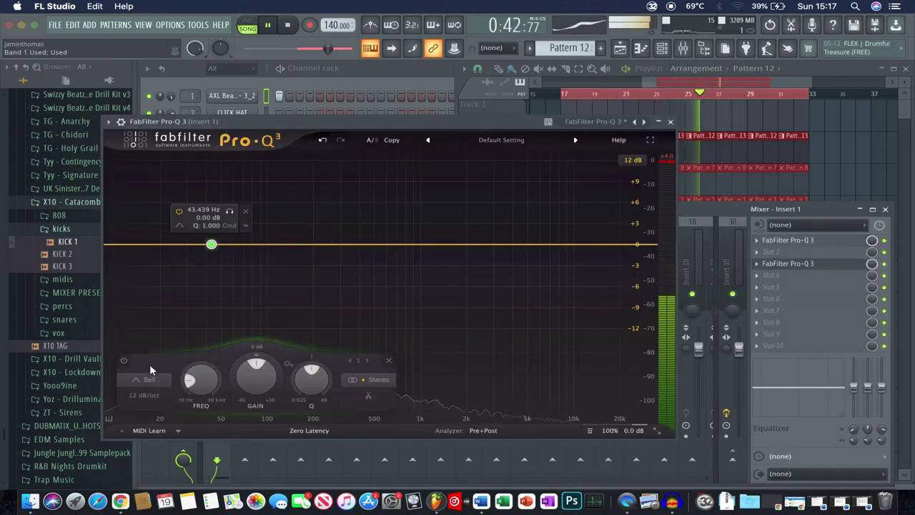
pyautogui.click(146, 379)
pyautogui.click(150, 294)
pyautogui.click(145, 395)
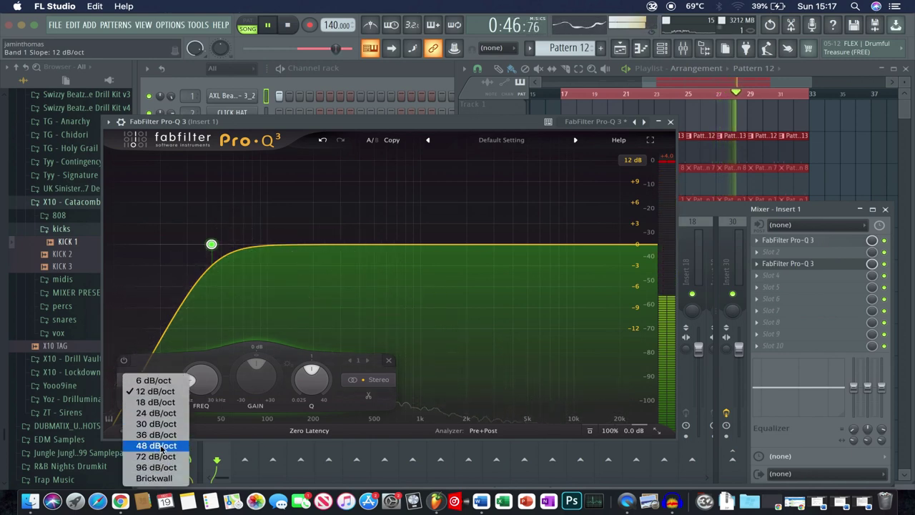
pyautogui.click(156, 446)
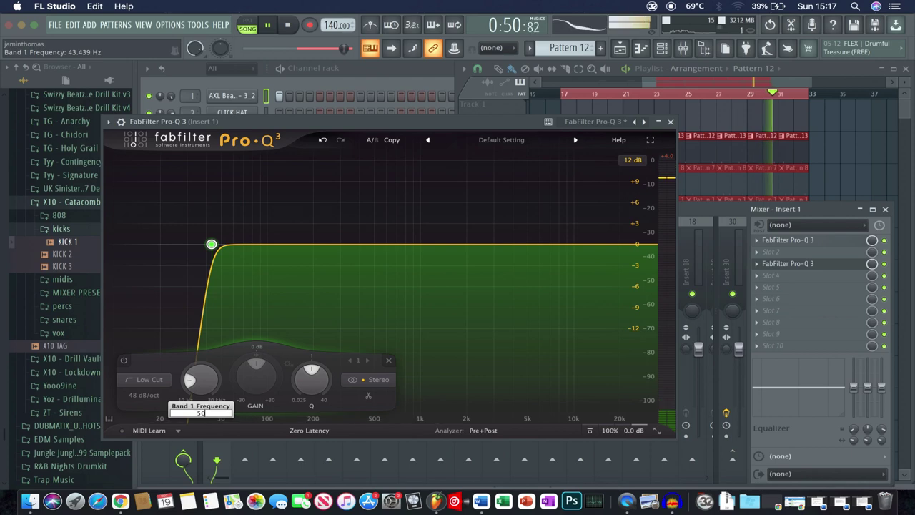
pyautogui.write('50')
pyautogui.press('Return')
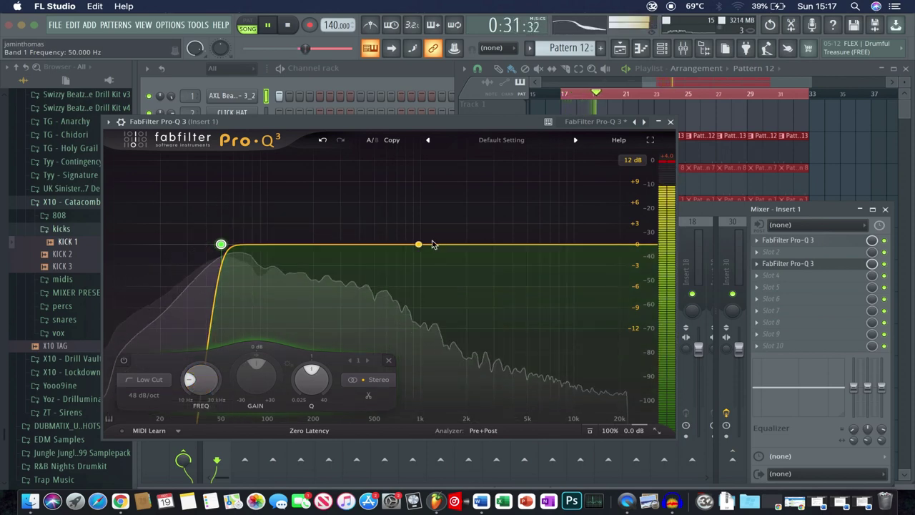
# Step: Add a bell band at 1137.4 Hz with +5.24 dB gain and a Q of 2.342, soloing it to find the kick's click
pyautogui.moveTo(398, 247); pyautogui.dragTo(431, 207)
pyautogui.click(324, 380)
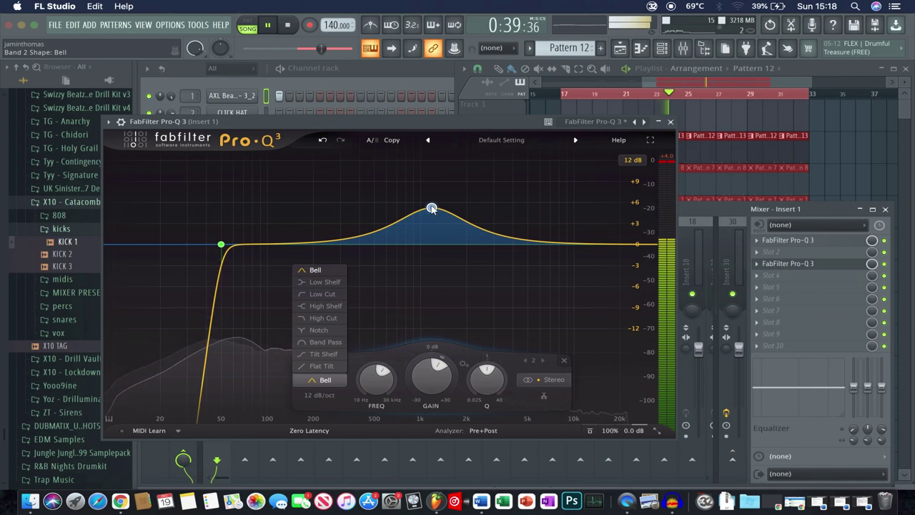
pyautogui.click(431, 208)
pyautogui.moveTo(449, 177); pyautogui.dragTo(446, 178)
pyautogui.moveTo(468, 389); pyautogui.dragTo(469, 361)
pyautogui.moveTo(447, 176); pyautogui.dragTo(447, 175)
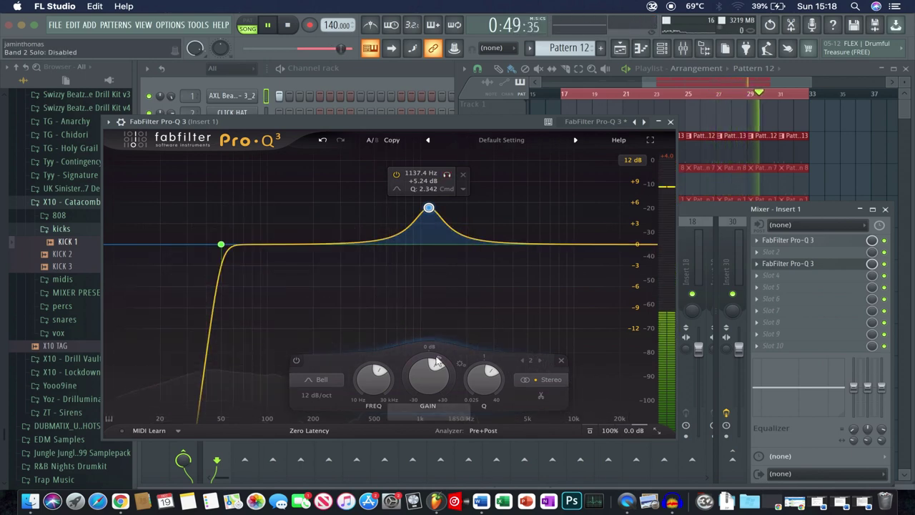
# Step: Widen the 1137.4 Hz band, set its gain to +9.24 dB and close the equalizer
pyautogui.moveTo(440, 384); pyautogui.dragTo(488, 355)
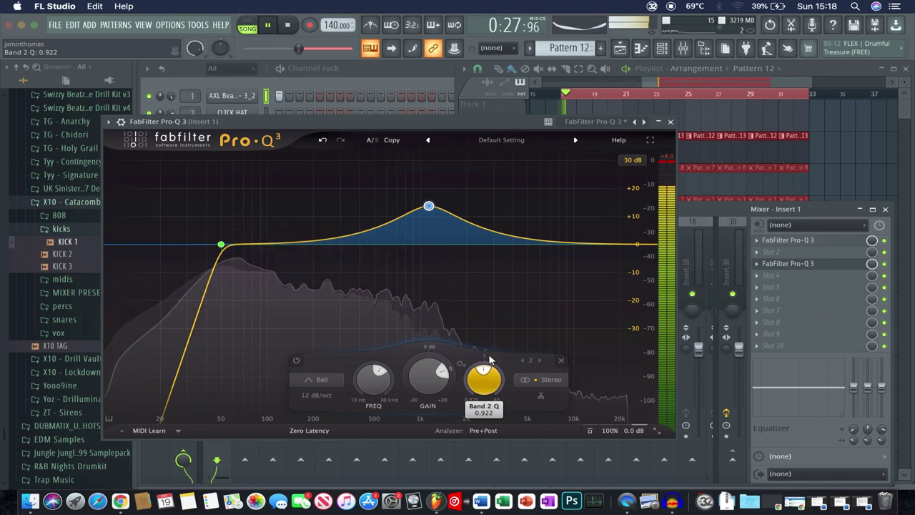
pyautogui.scroll(2, 489, 359)
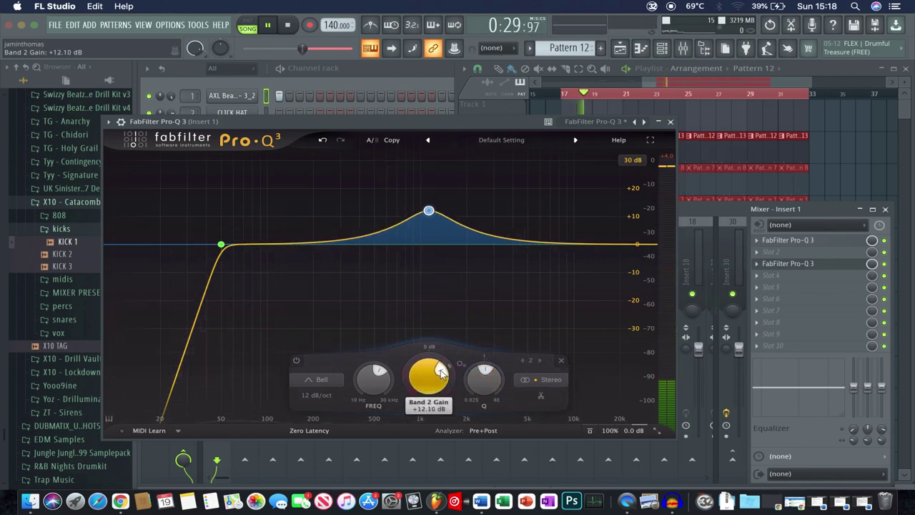
pyautogui.scroll(-3, 441, 370)
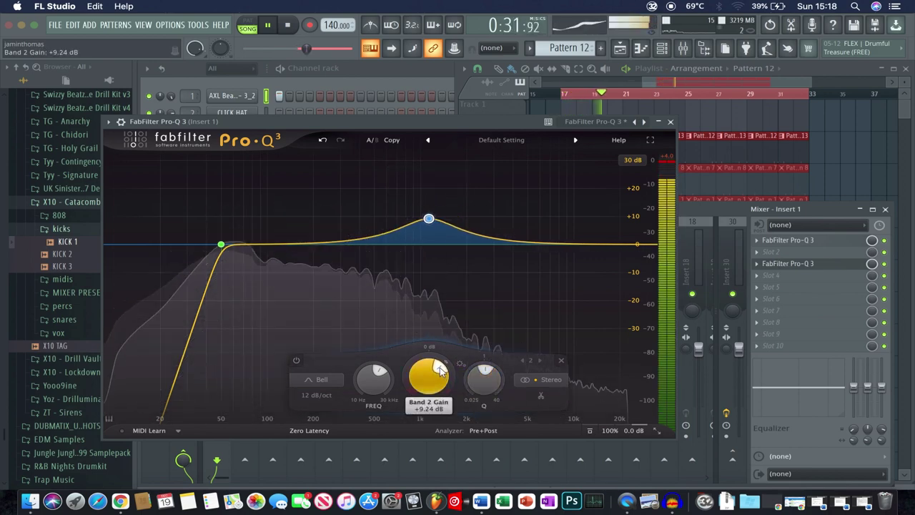
pyautogui.click(671, 122)
# Step: Open the list of effect plugins for slot 4 of Insert 1
pyautogui.click(778, 280)
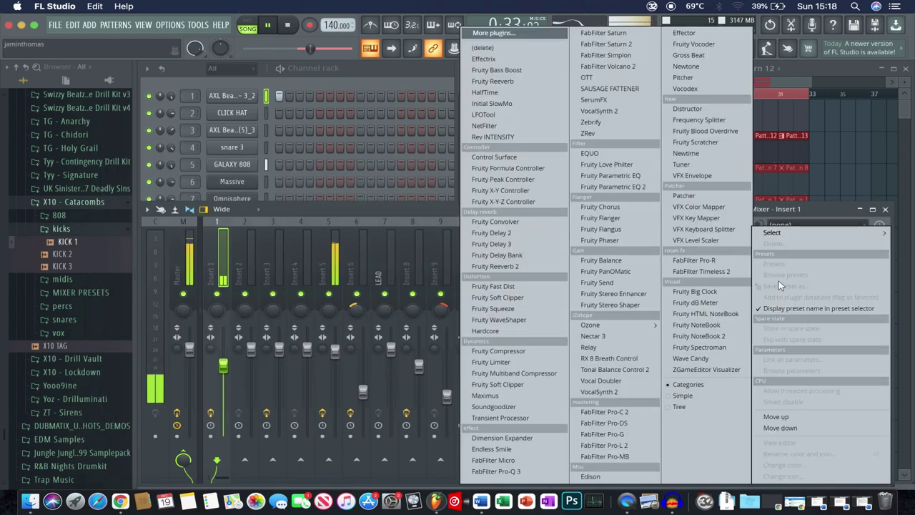
pyautogui.moveTo(774, 233)
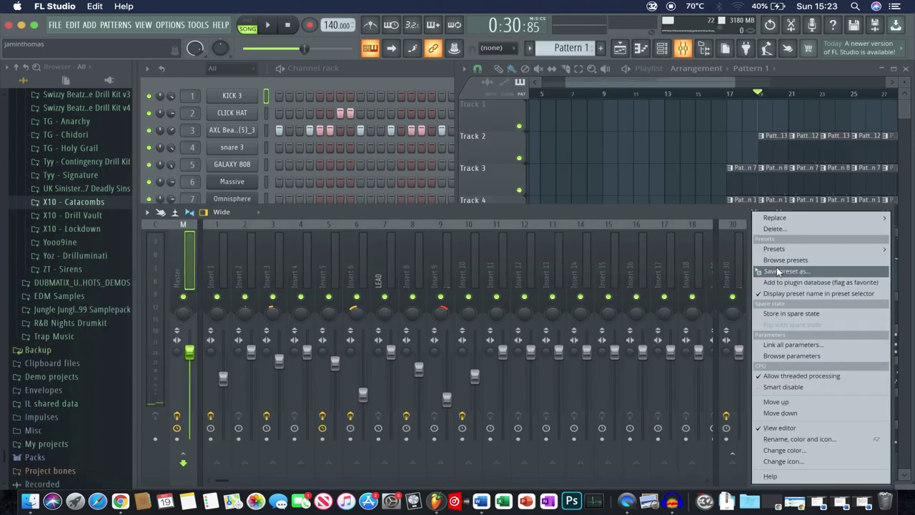
# Step: Play the song and move Fruity soft clipper on Insert 1 to slot 7, just before FabFilter Pro-C 2
pyautogui.click(787, 267)
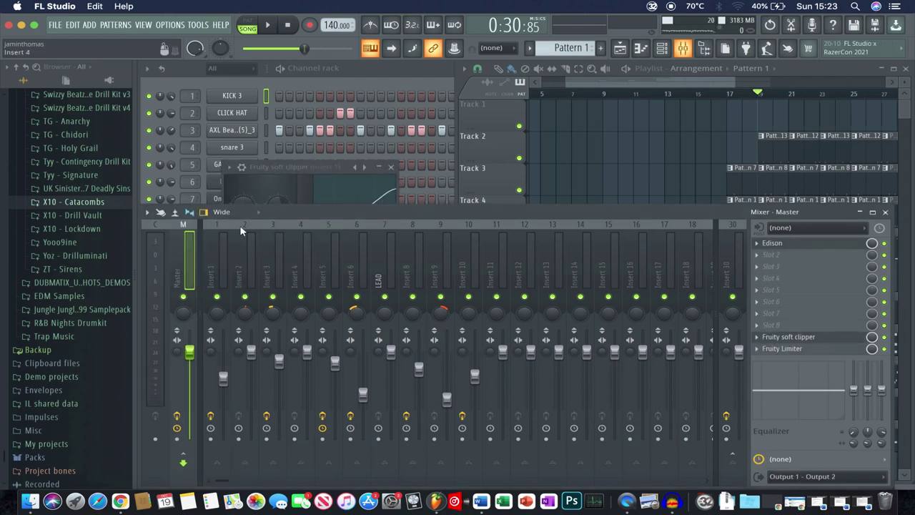
pyautogui.click(217, 247)
pyautogui.press('space')
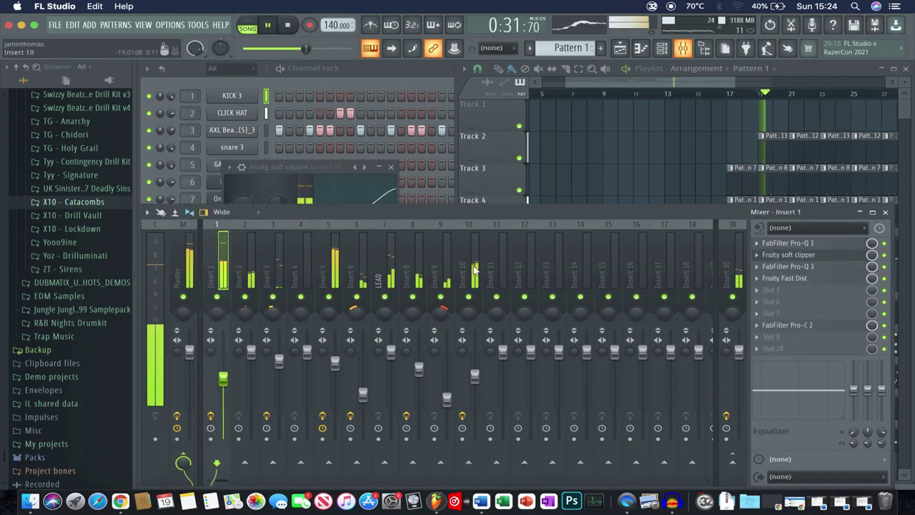
pyautogui.moveTo(804, 260); pyautogui.dragTo(804, 318)
pyautogui.click(801, 317)
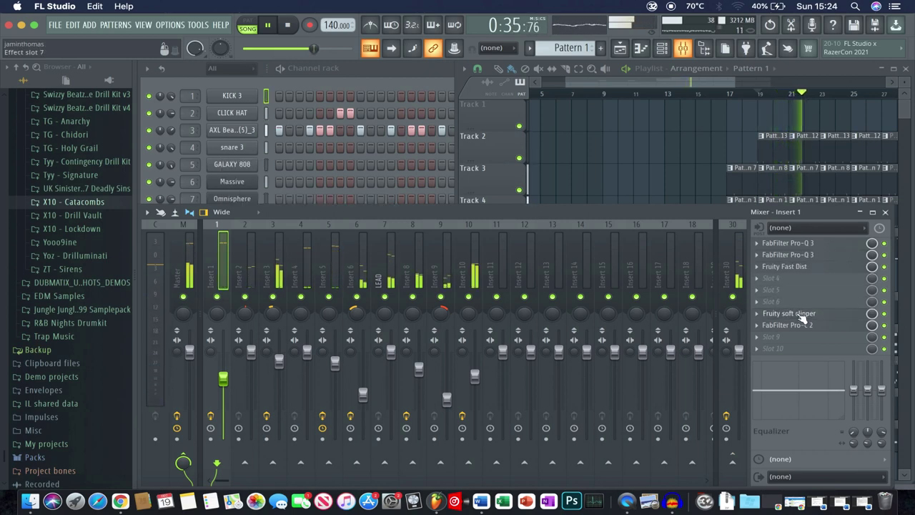
pyautogui.click(802, 317)
# Step: Readjust the kick's fader on Insert 1 to a slightly higher level and close the soft clipper window
pyautogui.moveTo(223, 377); pyautogui.dragTo(223, 350)
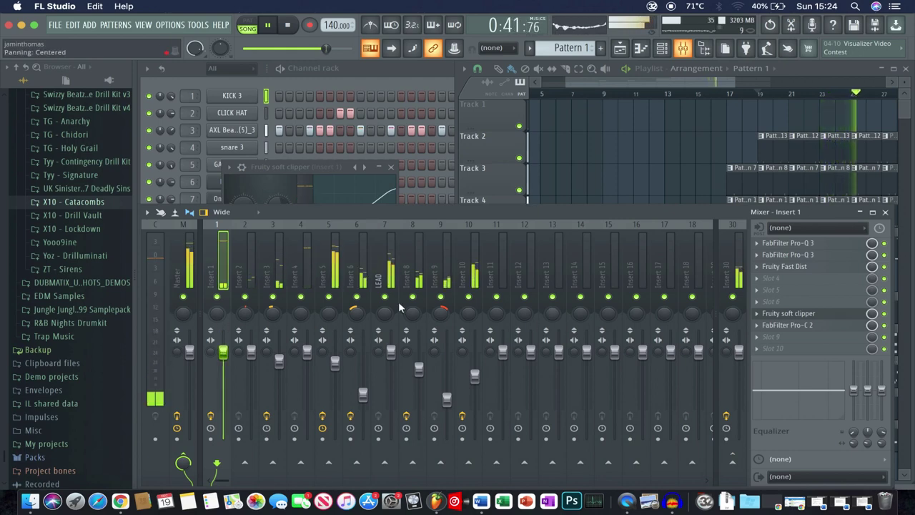
pyautogui.click(391, 166)
pyautogui.click(391, 166)
pyautogui.moveTo(224, 351); pyautogui.dragTo(223, 364)
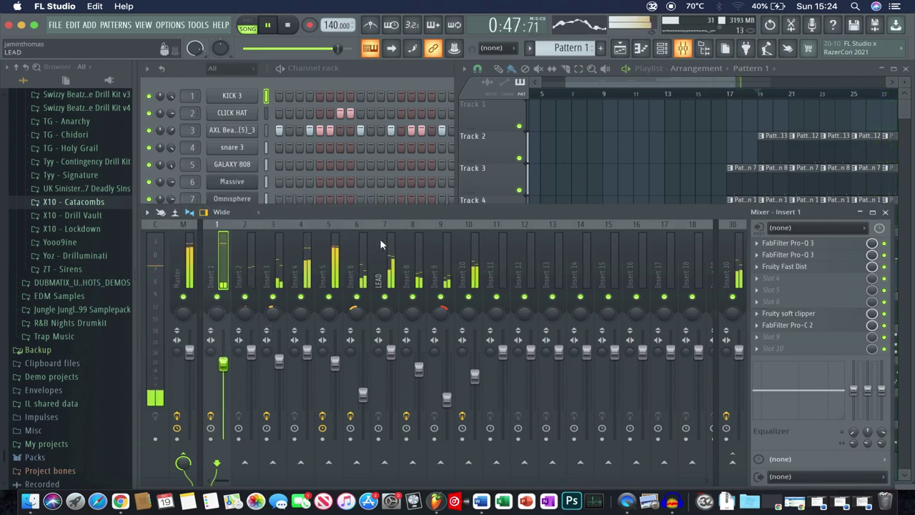
# Step: Check the levels of Insert 5 and the Master track in the mixer during playback
pyautogui.click(335, 259)
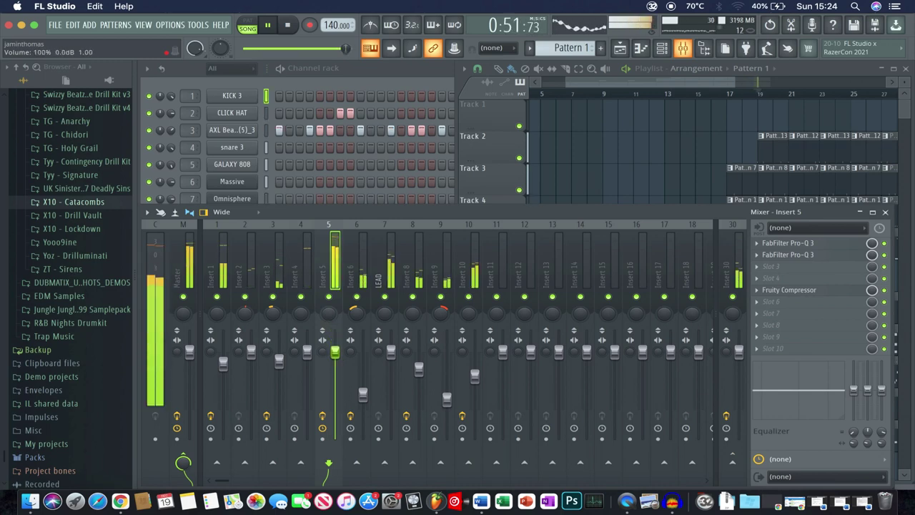
pyautogui.click(181, 266)
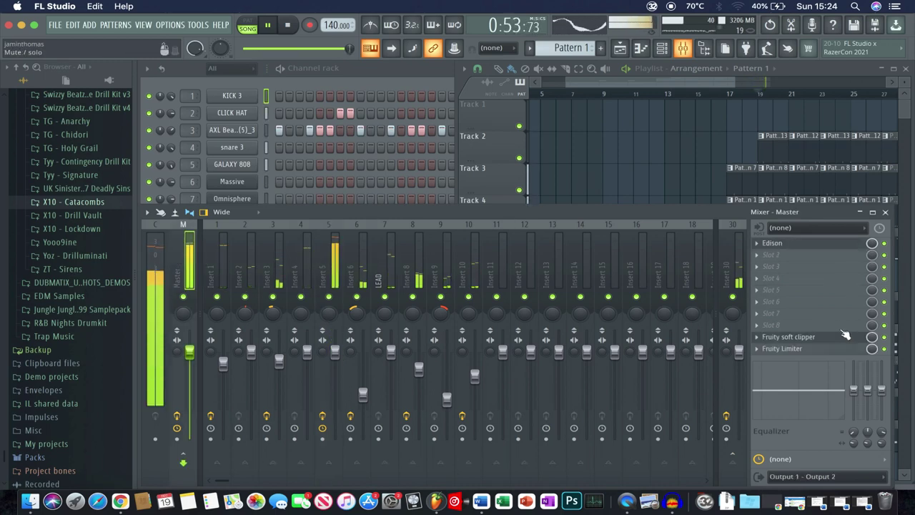
# Step: Set the gain of the Fruity Compressor on Insert 5 to 1.7 dB and close its window
pyautogui.click(331, 256)
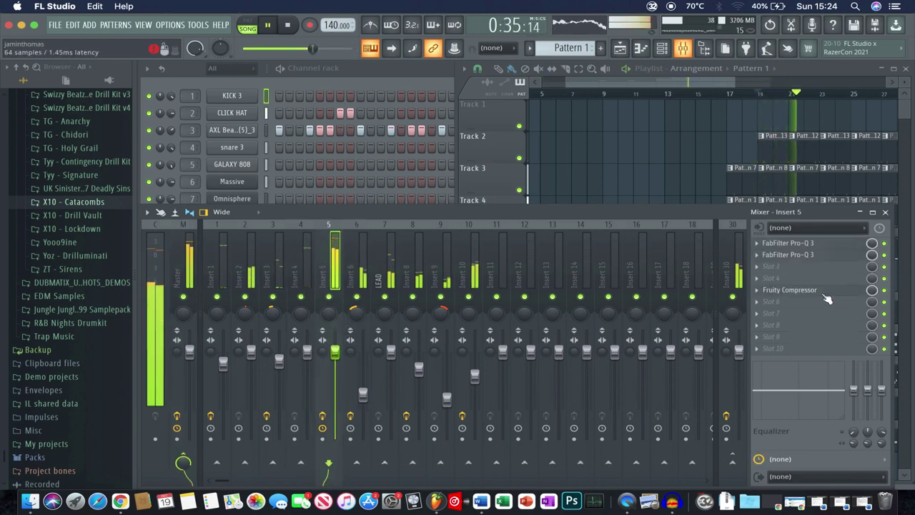
pyautogui.click(813, 295)
pyautogui.moveTo(370, 116); pyautogui.dragTo(370, 109)
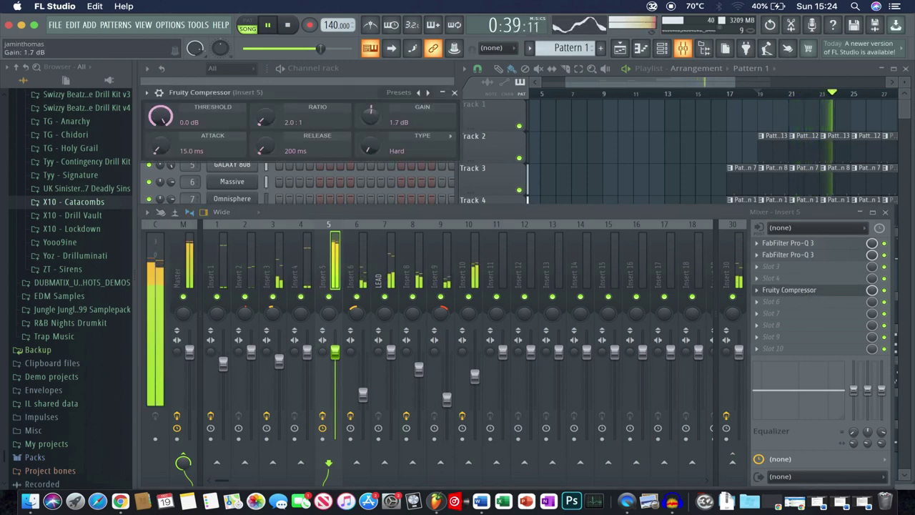
pyautogui.click(454, 93)
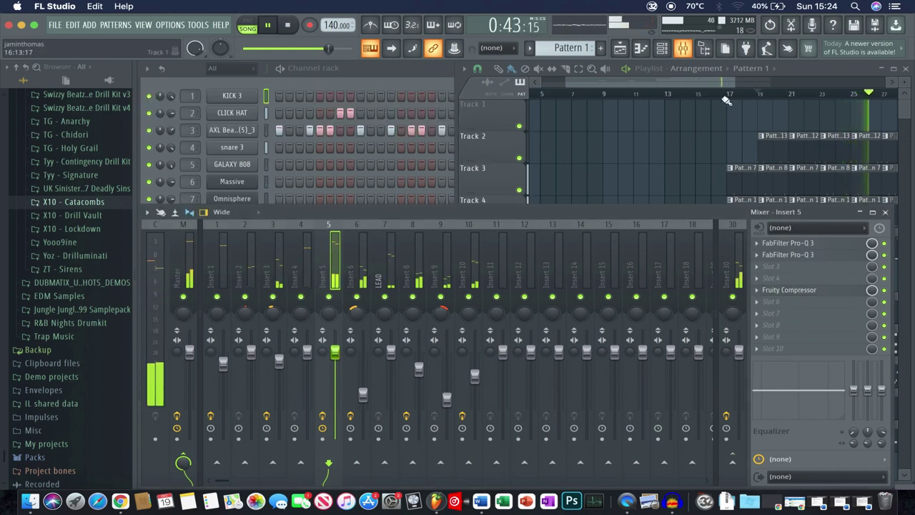
# Step: Lower the Insert 5 fader to 86% (-3.3 dB) while the drop section of the song plays
pyautogui.moveTo(730, 83); pyautogui.dragTo(824, 83)
pyautogui.scroll(-3, 725, 288)
pyautogui.hscroll(2, 725, 289)
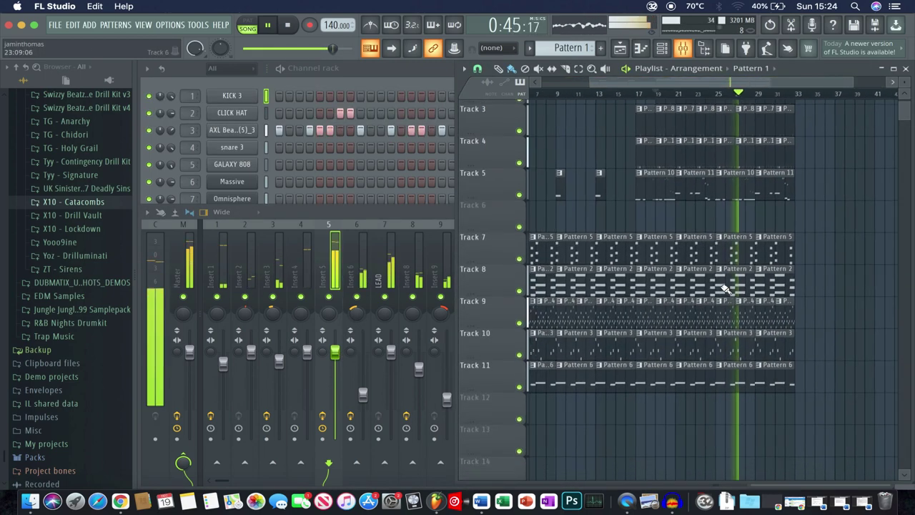
pyautogui.moveTo(334, 351); pyautogui.dragTo(335, 365)
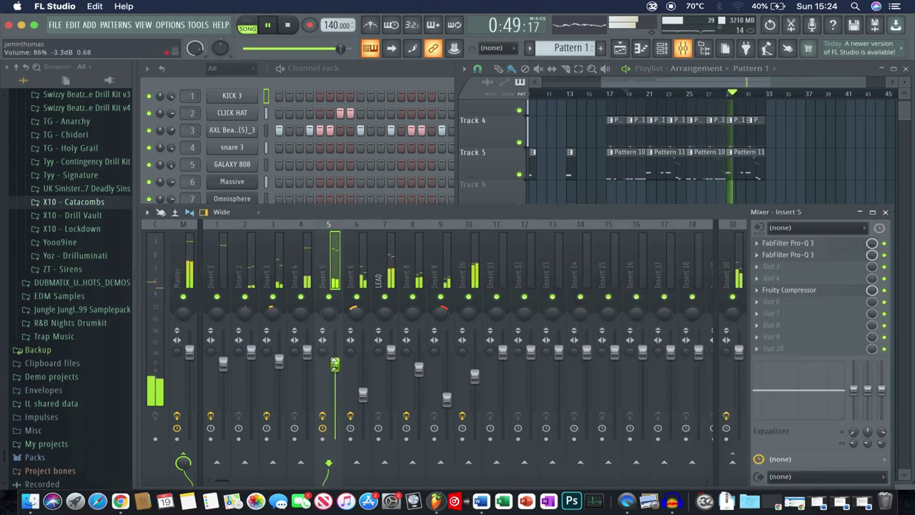
# Step: Open the AXL Beats hi-hat channel in the piano roll and lower the velocities of several notes in bar 1
pyautogui.click(279, 341)
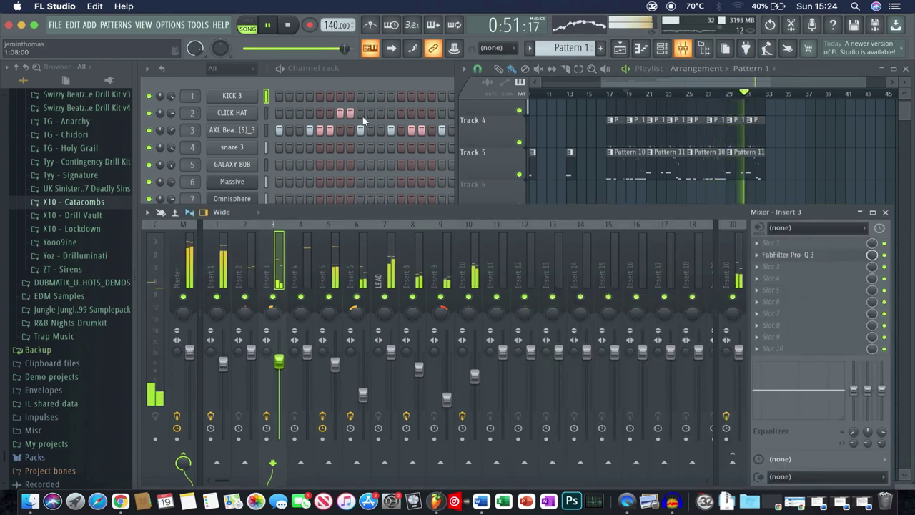
pyautogui.rightClick(256, 123)
pyautogui.click(279, 130)
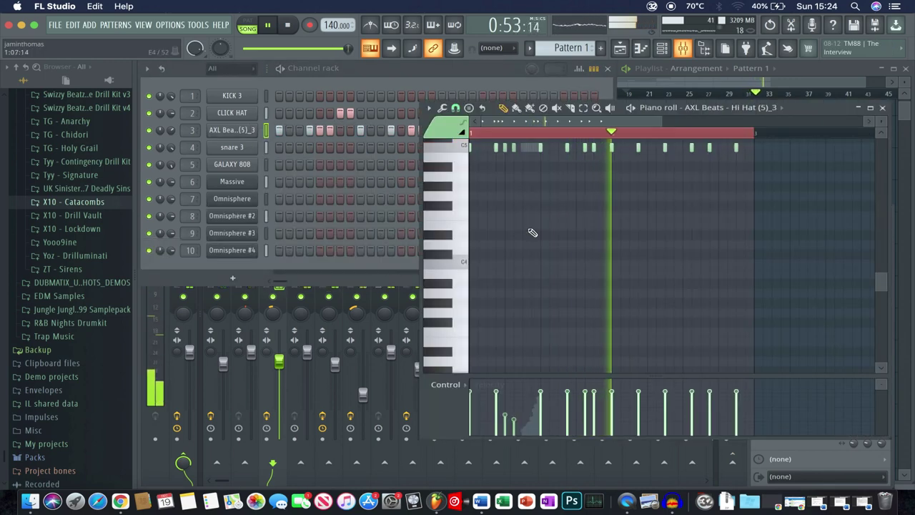
pyautogui.scroll(1, 532, 242)
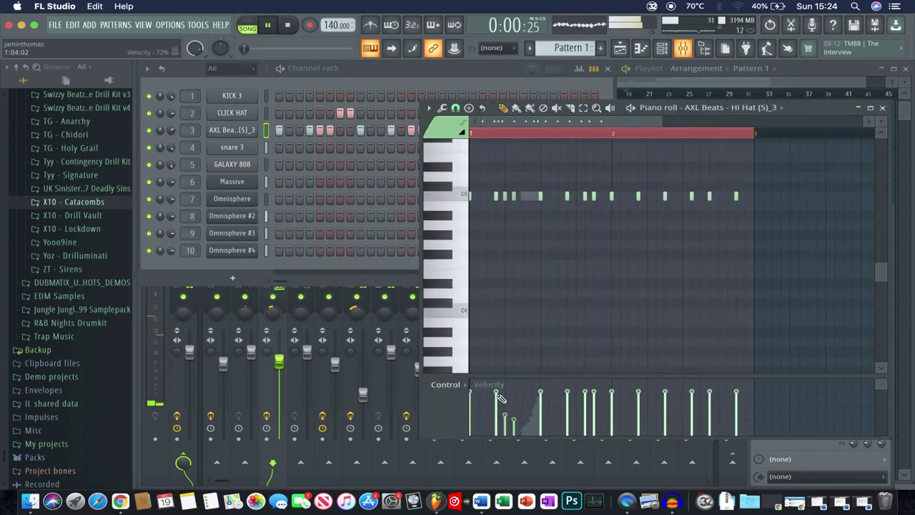
pyautogui.press('space')
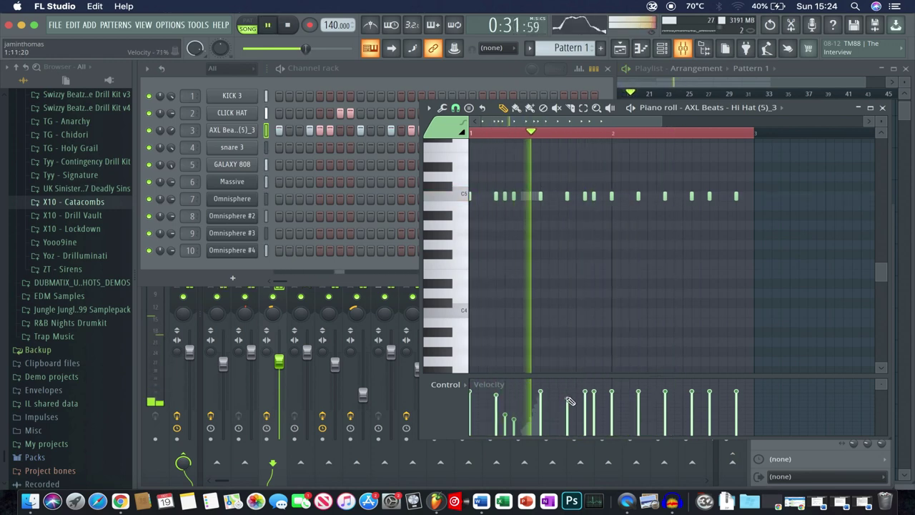
pyautogui.click(568, 394)
pyautogui.click(585, 403)
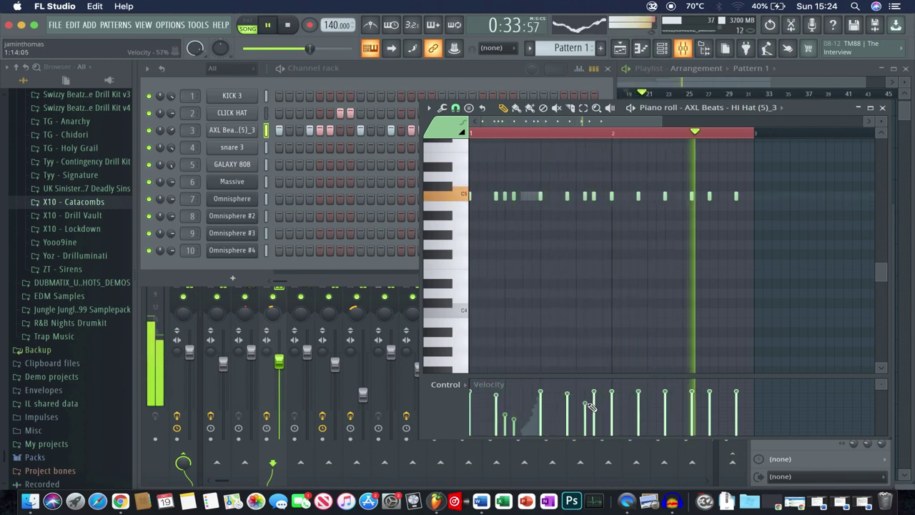
# Step: Reduce the velocities of four hi-hat notes in bar 2 by varying amounts
pyautogui.click(639, 399)
pyautogui.click(665, 414)
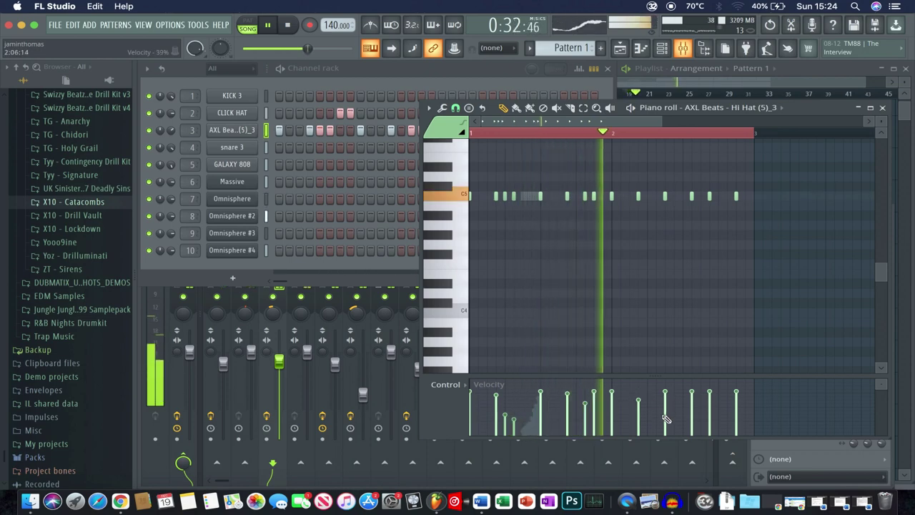
pyautogui.click(665, 406)
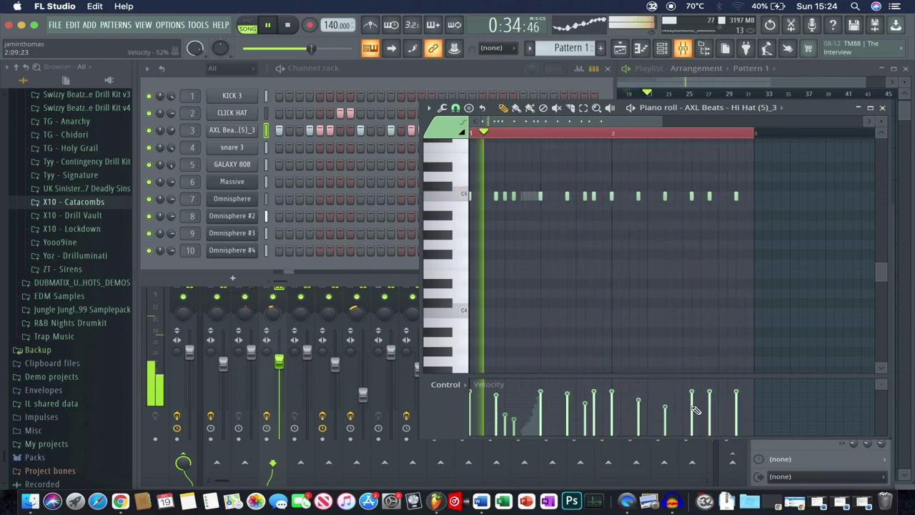
pyautogui.click(692, 396)
pyautogui.click(736, 399)
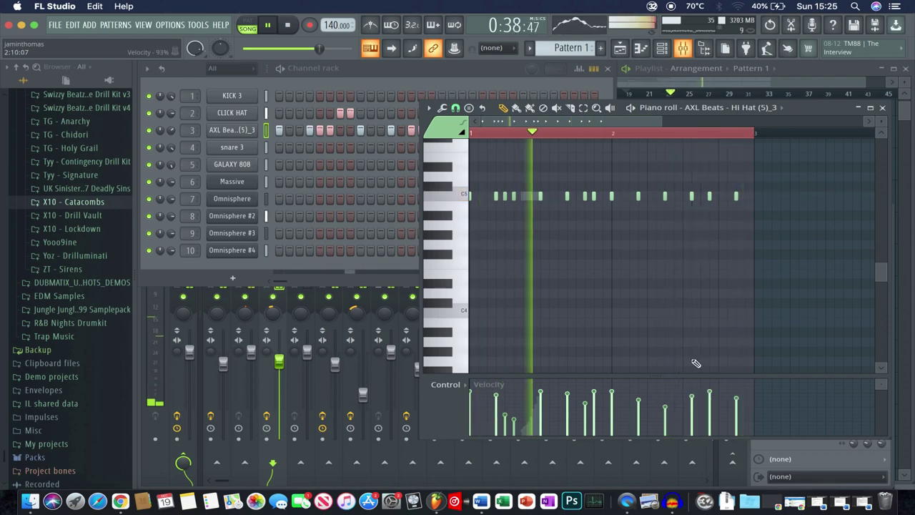
# Step: Check the hi-hat channel's volume in its sampler settings and return to the mixer and playlist
pyautogui.click(247, 130)
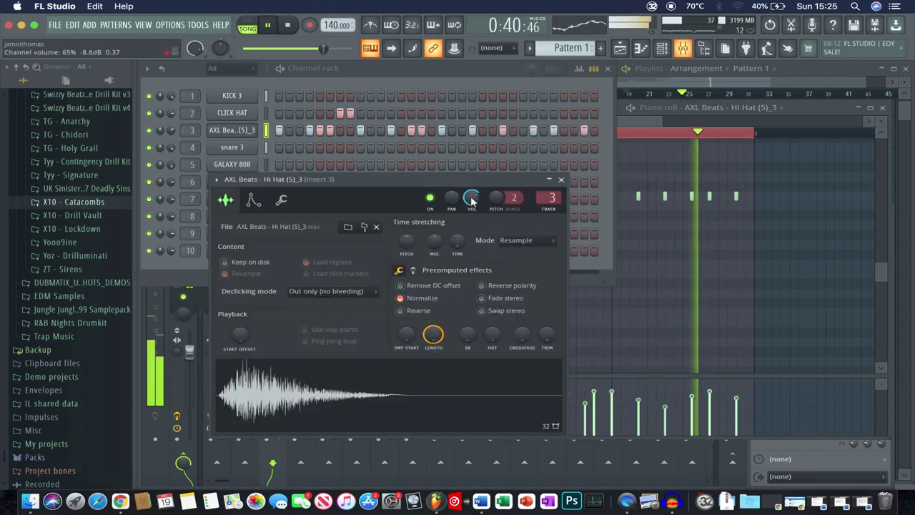
pyautogui.click(562, 180)
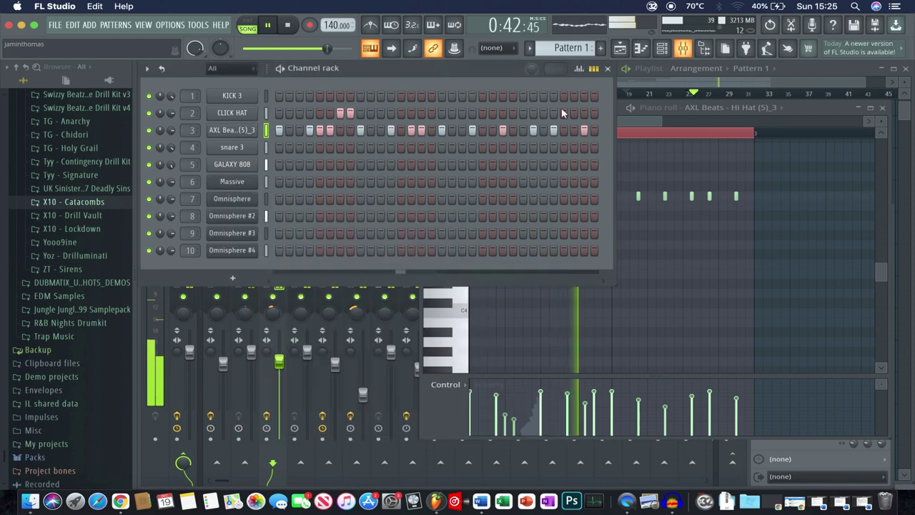
pyautogui.press('F9')
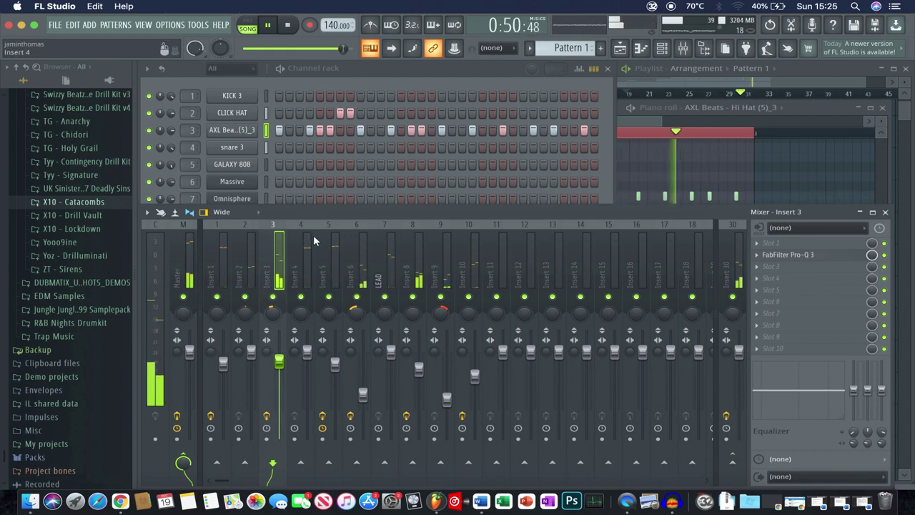
pyautogui.click(770, 79)
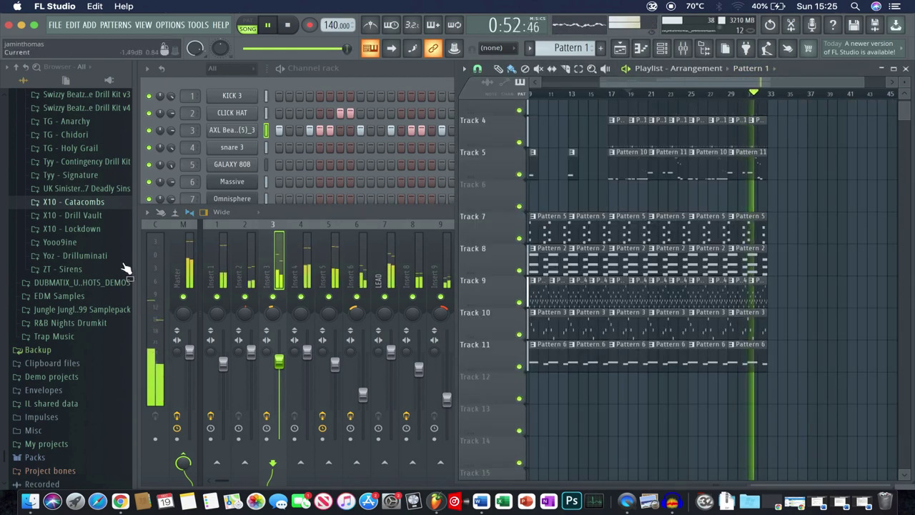
# Step: Stop playback and add vox 4 from the X10 - Catacombs vox folder as a new channel in the channel rack
pyautogui.click(100, 202)
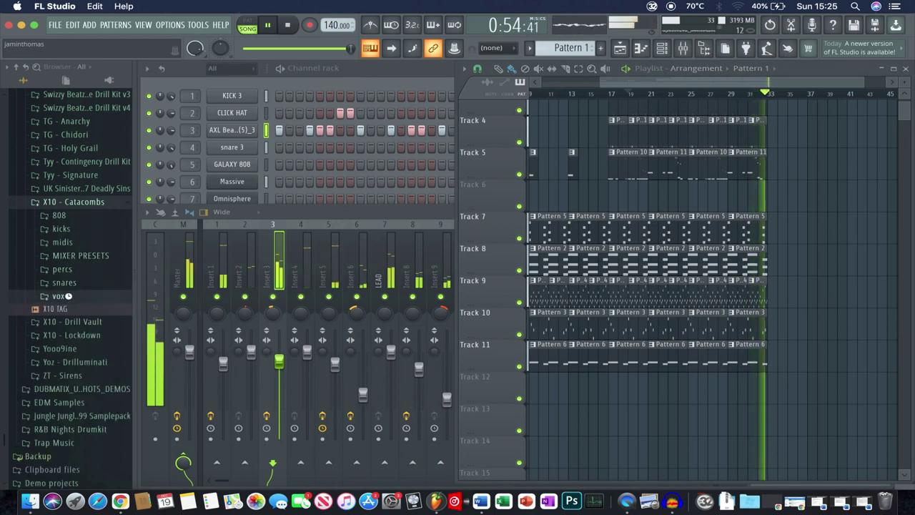
pyautogui.click(58, 295)
pyautogui.click(74, 312)
pyautogui.press('space')
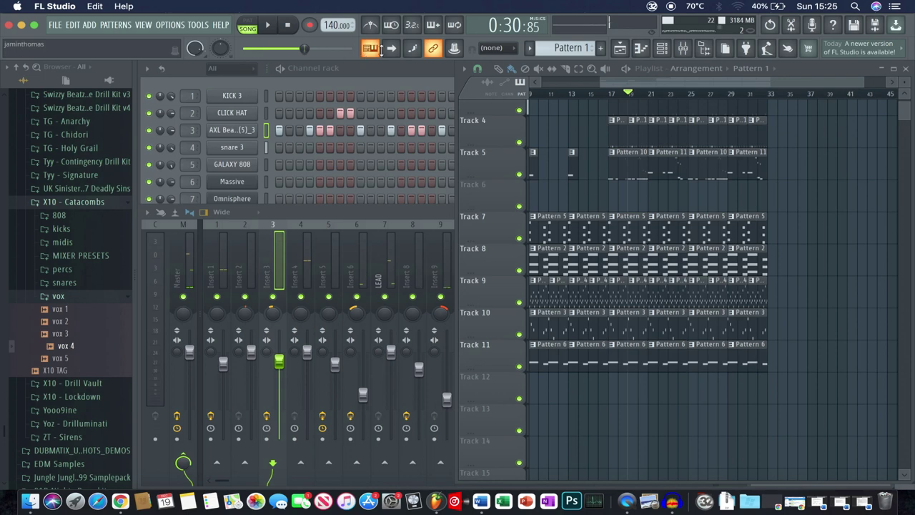
pyautogui.click(344, 72)
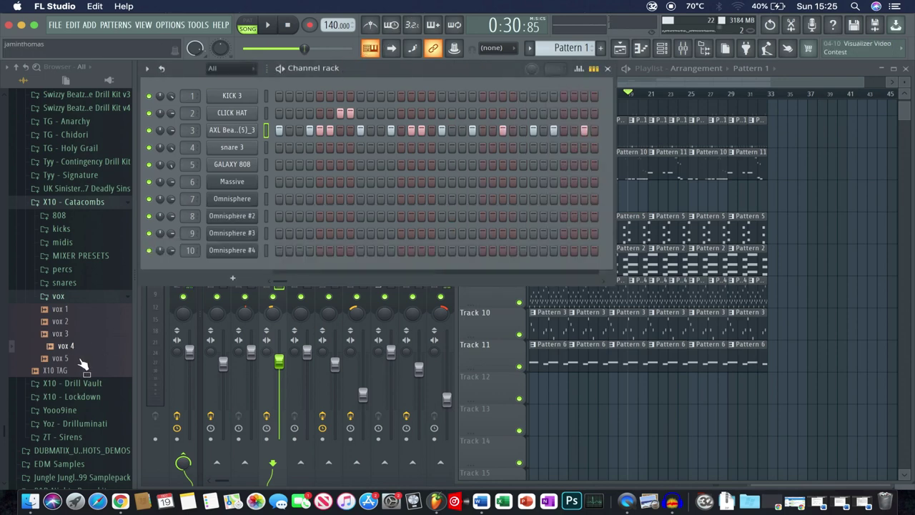
pyautogui.moveTo(240, 273); pyautogui.dragTo(239, 267)
pyautogui.click(236, 268)
# Step: Inspect the vox 4 envelope settings, open the sample in Edison and detect its pitch regions
pyautogui.click(246, 174)
pyautogui.click(222, 174)
pyautogui.click(249, 174)
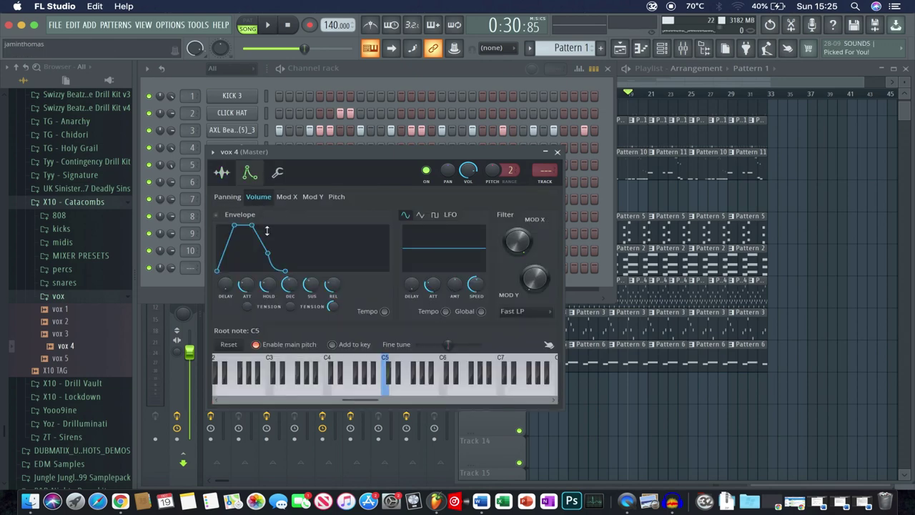
pyautogui.click(222, 172)
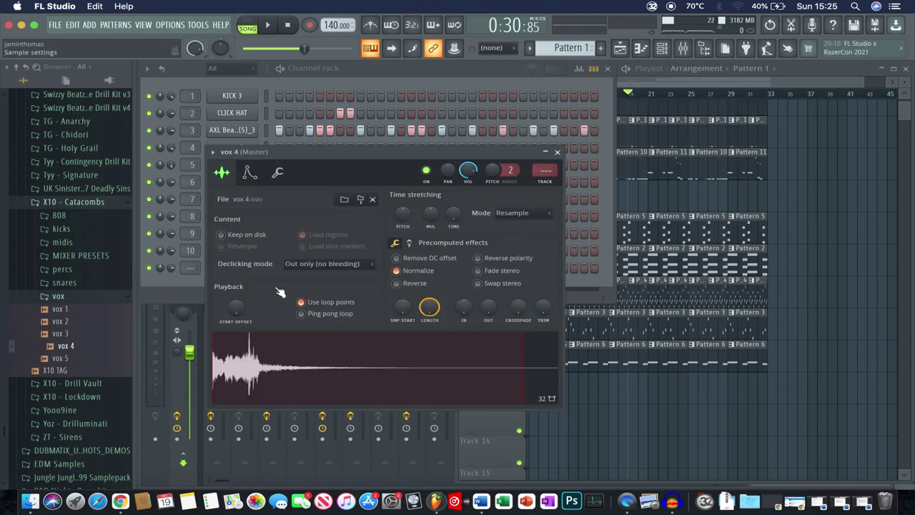
pyautogui.rightClick(282, 327)
pyautogui.click(309, 355)
pyautogui.click(615, 165)
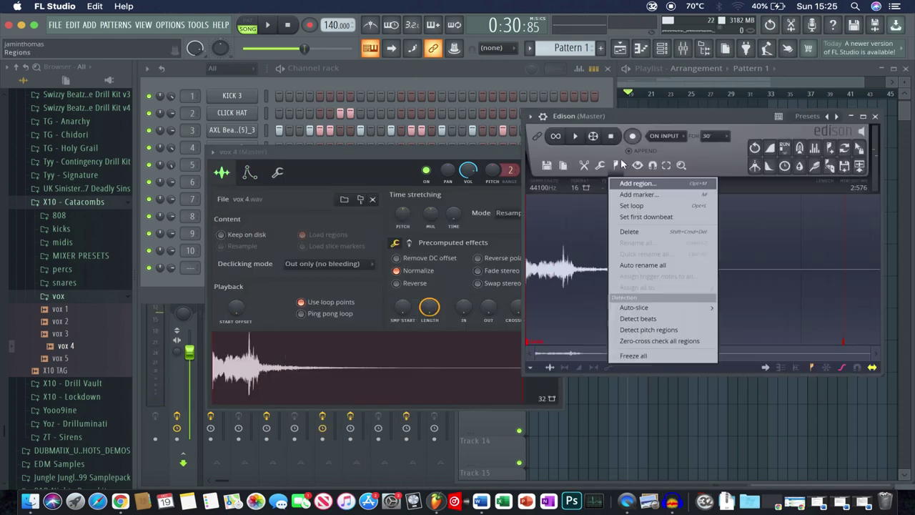
pyautogui.click(650, 330)
pyautogui.click(247, 173)
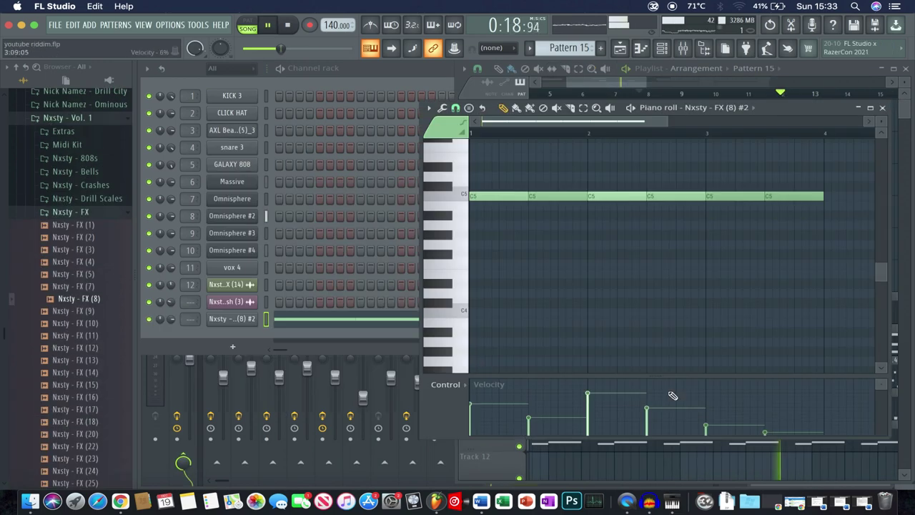
# Step: Pan the last C5 note of Nxsty - FX (8) #2 to the left and try an extra A4 note at bar 4
pyautogui.click(445, 384)
pyautogui.press('Escape')
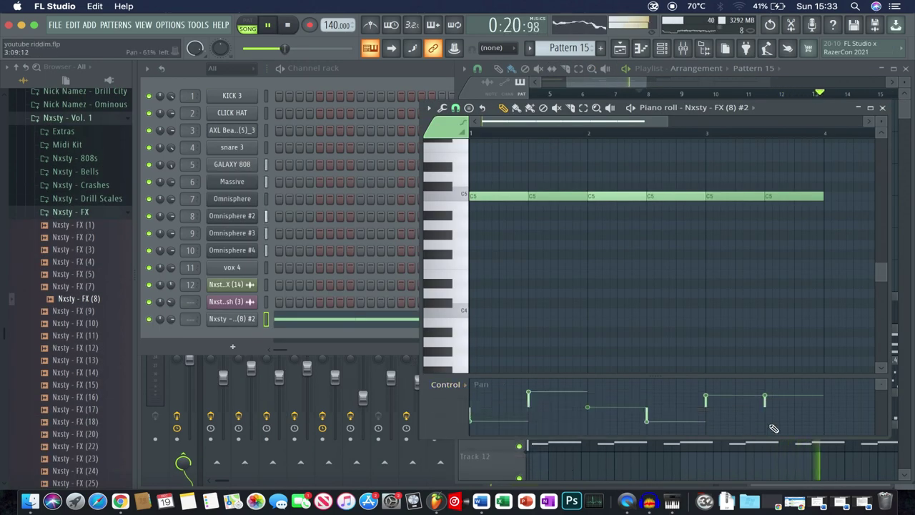
pyautogui.click(835, 224)
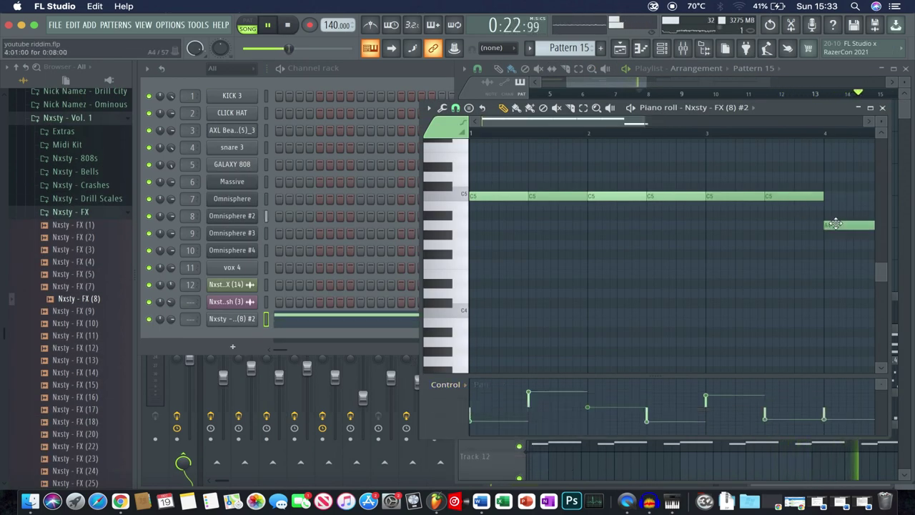
pyautogui.hscroll(2, 836, 223)
pyautogui.scroll(1, 836, 223)
pyautogui.click(808, 407)
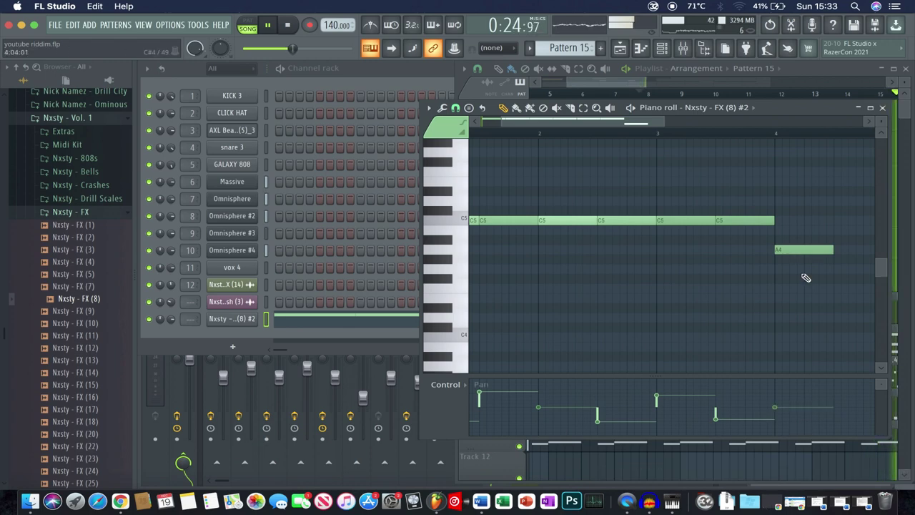
pyautogui.click(461, 392)
pyautogui.click(465, 417)
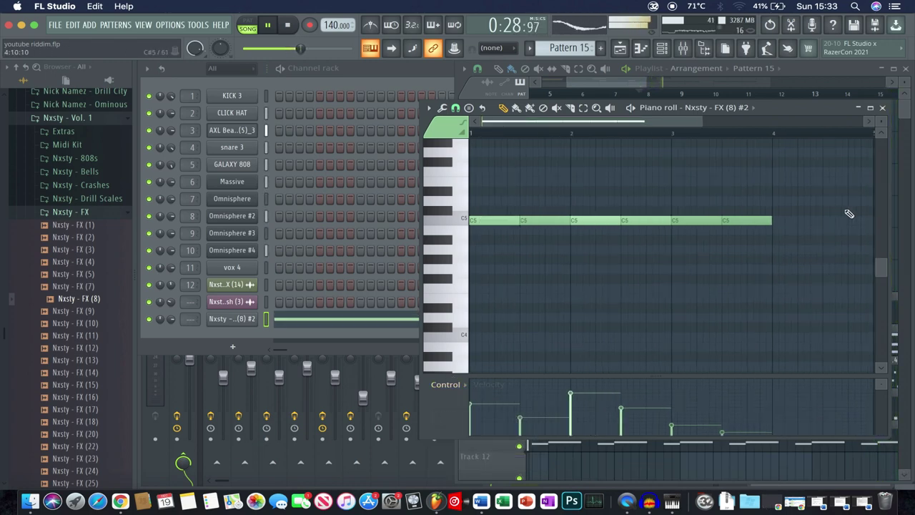
# Step: Replay the arrangement from just before bar 8 to audition the Pattern 15 clip on Track 3
pyautogui.click(661, 87)
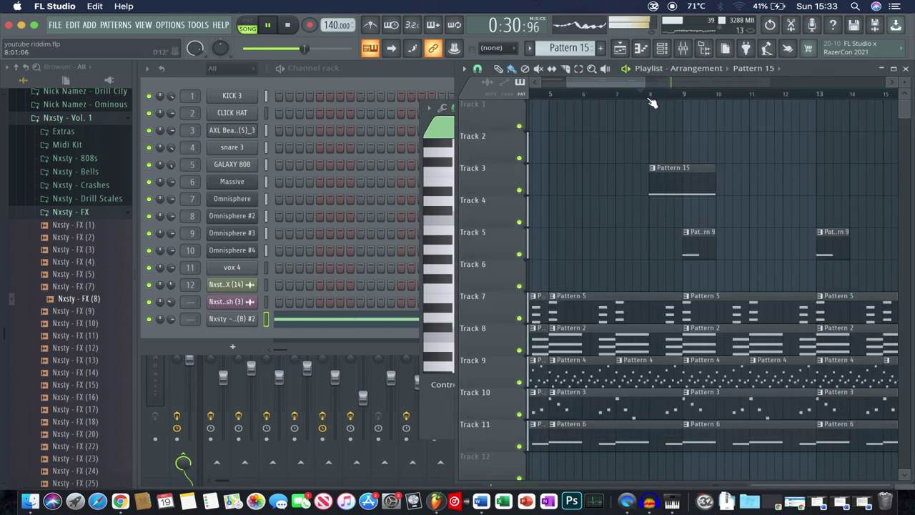
pyautogui.click(637, 95)
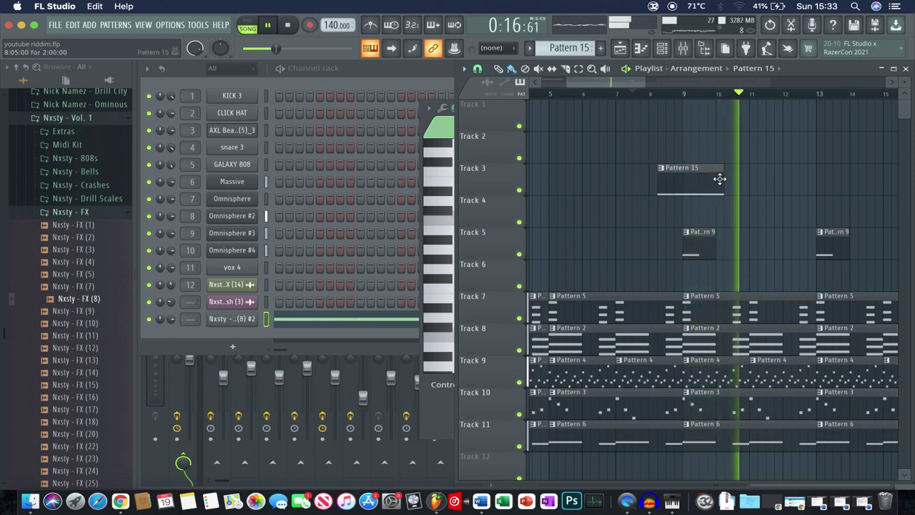
pyautogui.scroll(-4, 740, 172)
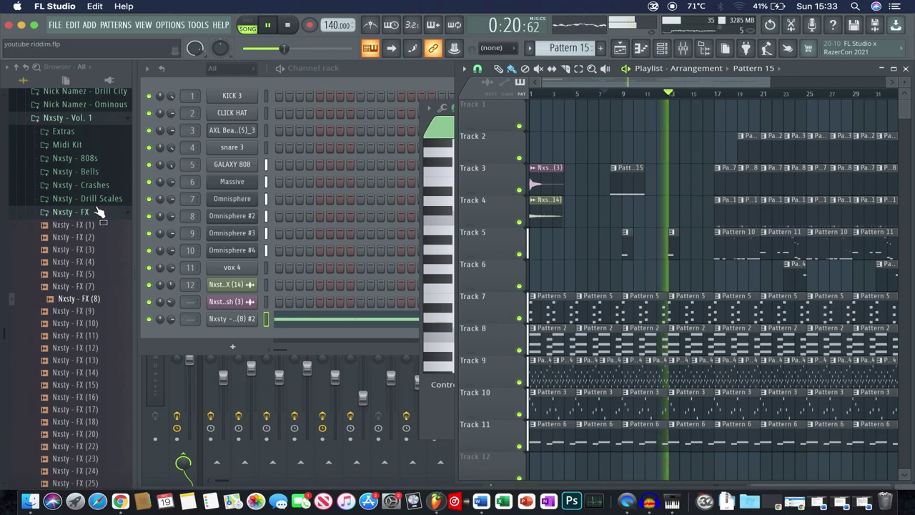
# Step: Look through the Nxsty - Vol. 1 crashes and the R14 - Essentials kit for another sample during playback
pyautogui.click(99, 212)
pyautogui.click(91, 185)
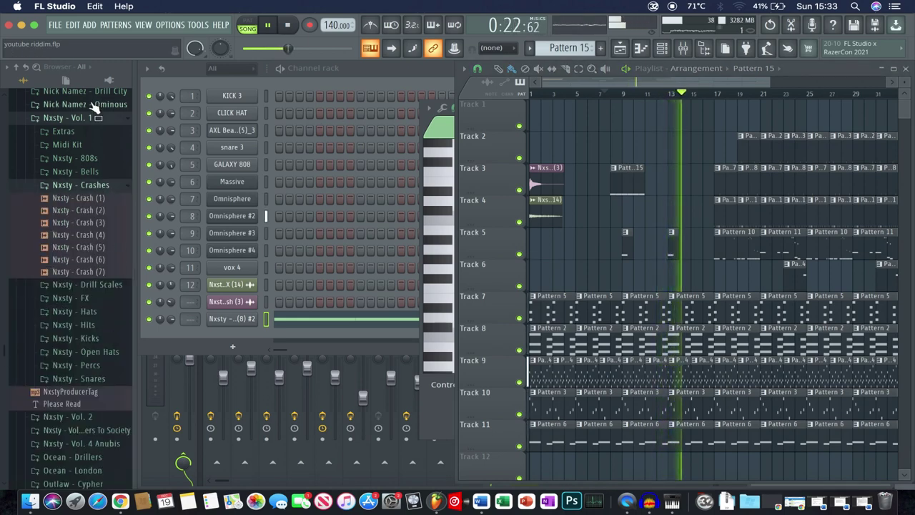
pyautogui.click(91, 118)
pyautogui.click(79, 252)
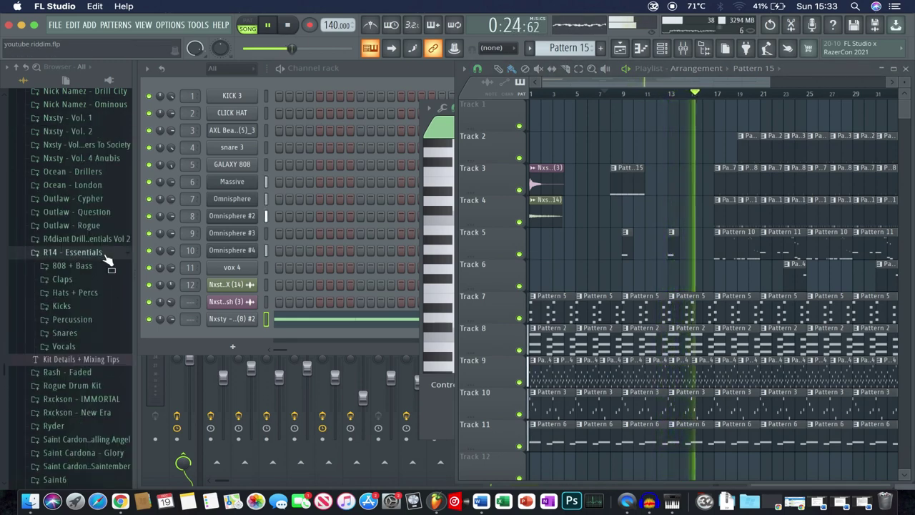
pyautogui.click(77, 252)
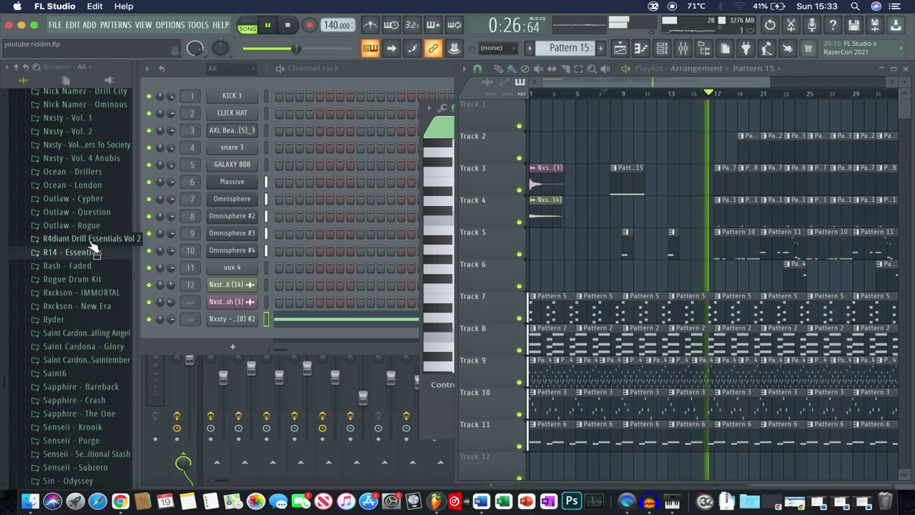
pyautogui.scroll(-5, 91, 357)
pyautogui.scroll(15, 92, 357)
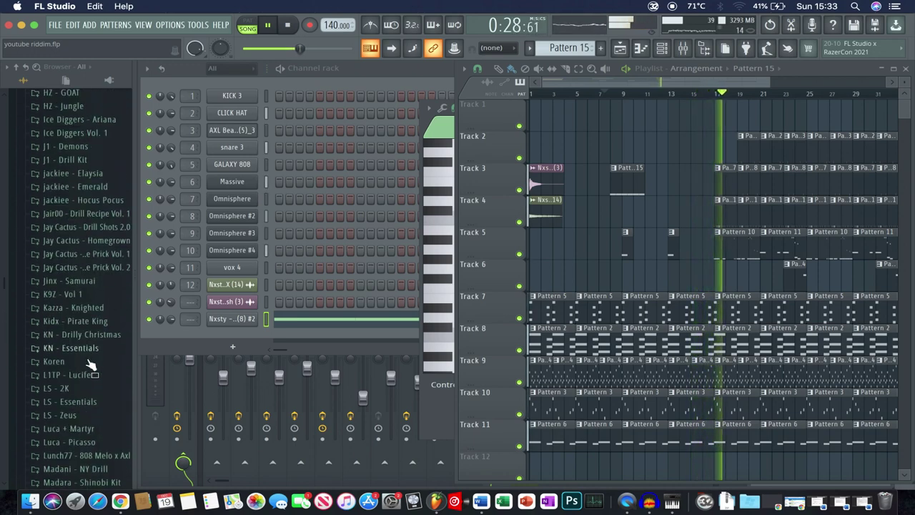
# Step: Audition the FXS samples in the LS - 2K kit and place [LS] RISE 2 on Track 2 just before bar 17
pyautogui.click(80, 390)
pyautogui.click(78, 402)
pyautogui.click(81, 417)
pyautogui.press('space')
pyautogui.click(82, 426)
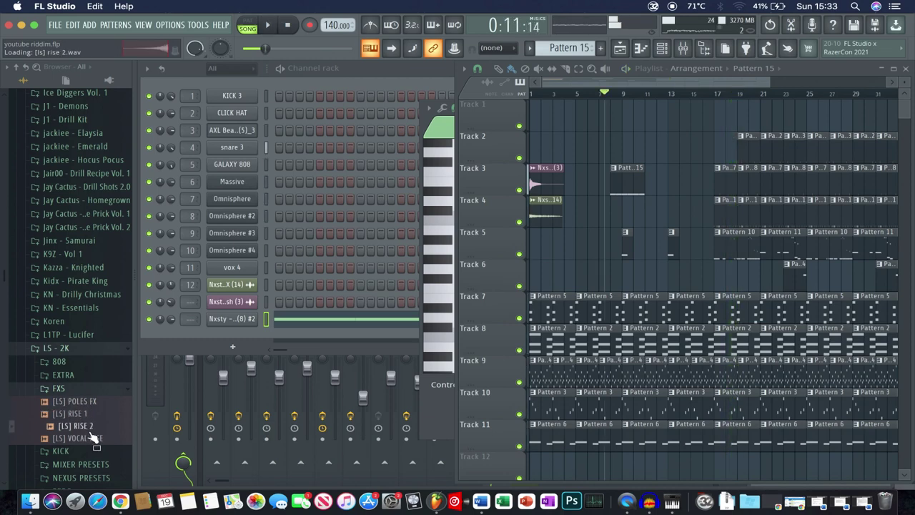
pyautogui.moveTo(85, 427); pyautogui.dragTo(690, 138)
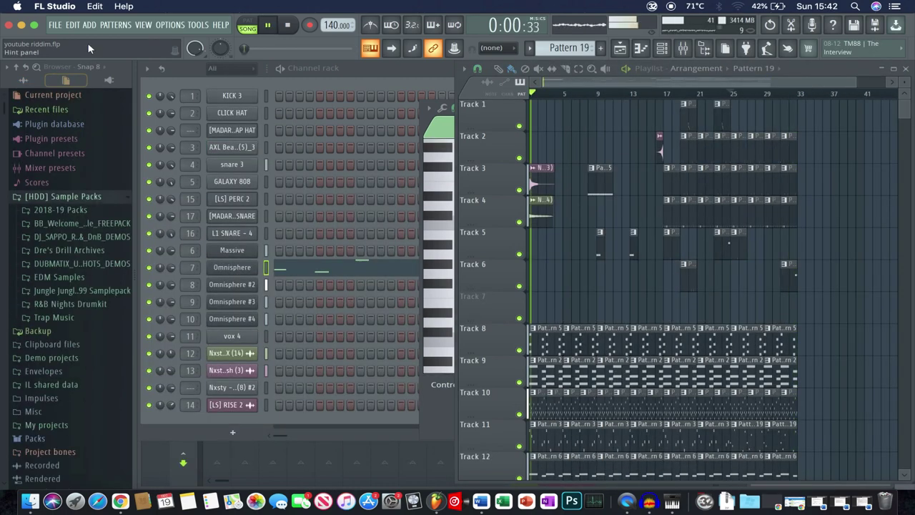
# Step: Add a new Massive instrument and set its Filter 1 type to Lowpass 2
pyautogui.click(89, 24)
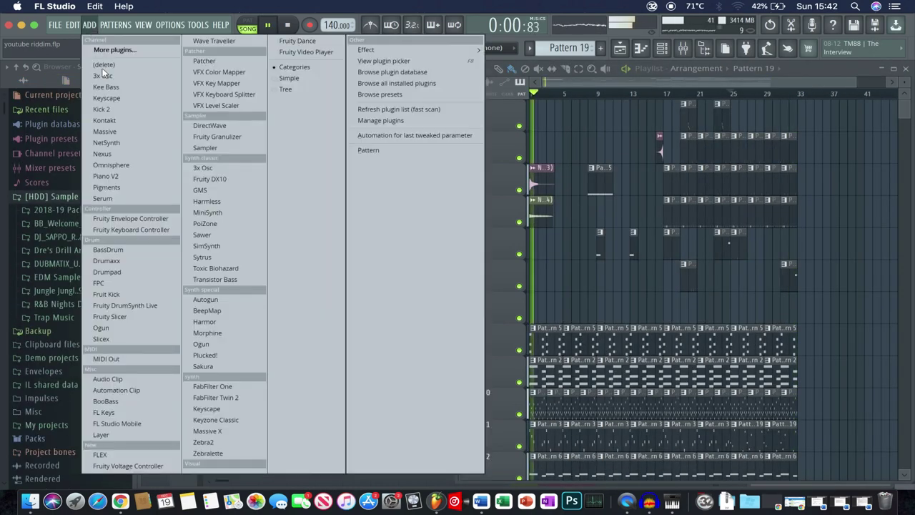
pyautogui.click(123, 132)
pyautogui.moveTo(122, 131); pyautogui.dragTo(123, 131)
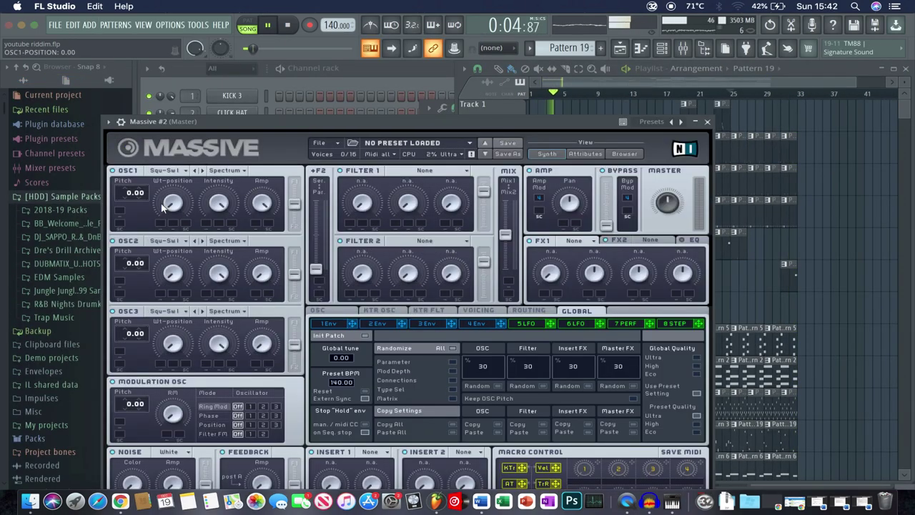
pyautogui.click(416, 173)
pyautogui.click(397, 206)
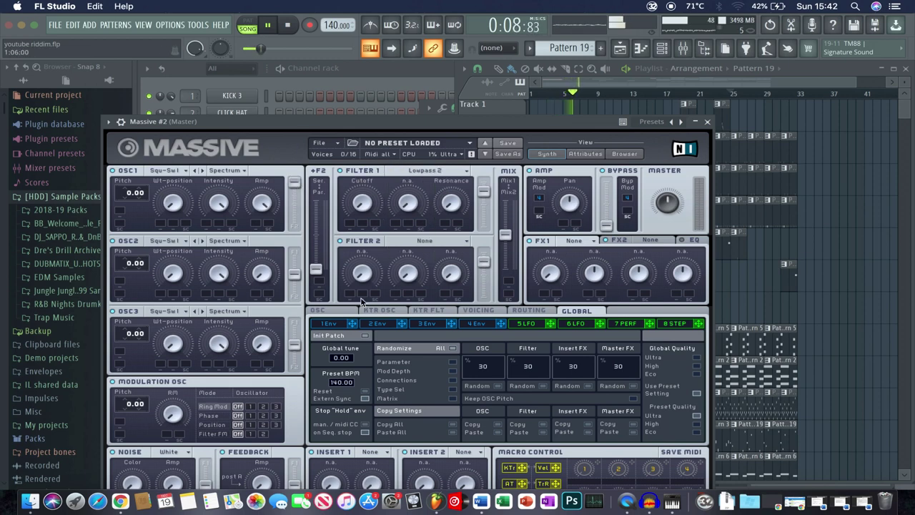
# Step: Modulate the Filter 1 cutoff with envelope 1, lengthen the envelope's attack and raise its decay level to maximum
pyautogui.click(329, 324)
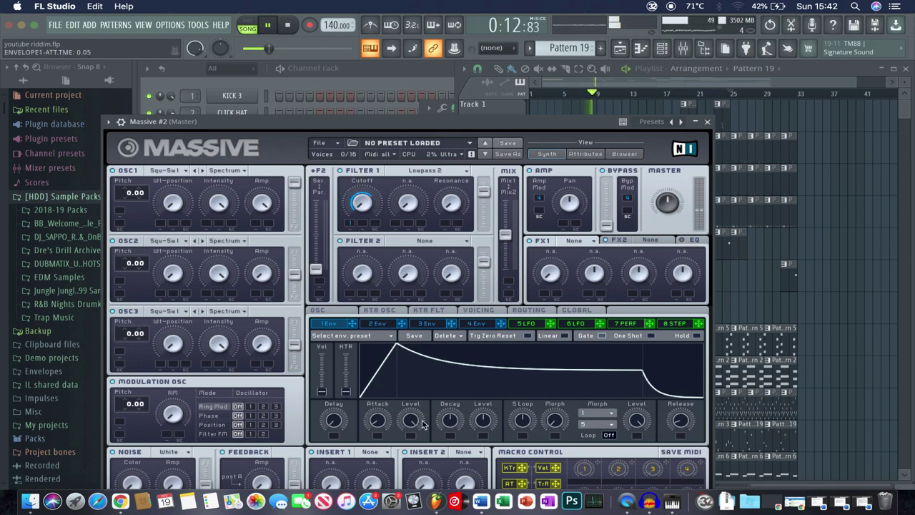
pyautogui.moveTo(381, 424); pyautogui.dragTo(383, 406)
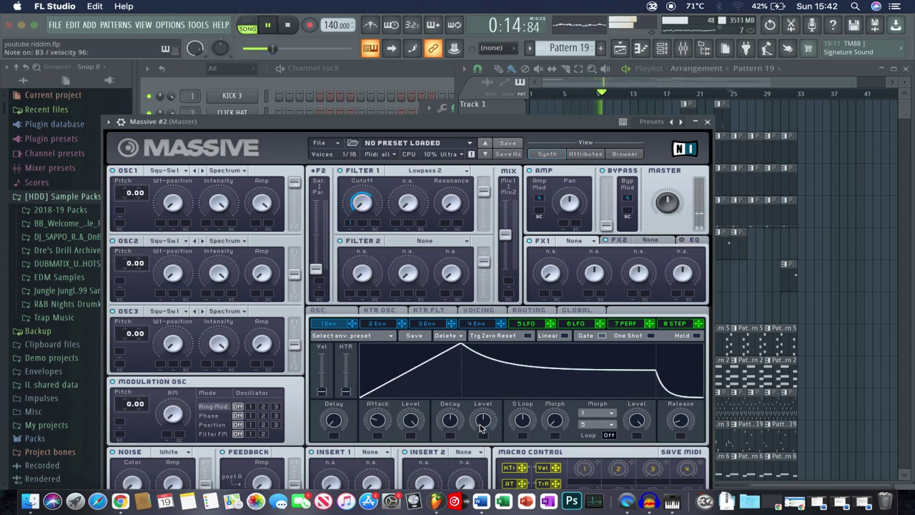
pyautogui.moveTo(480, 427); pyautogui.dragTo(478, 334)
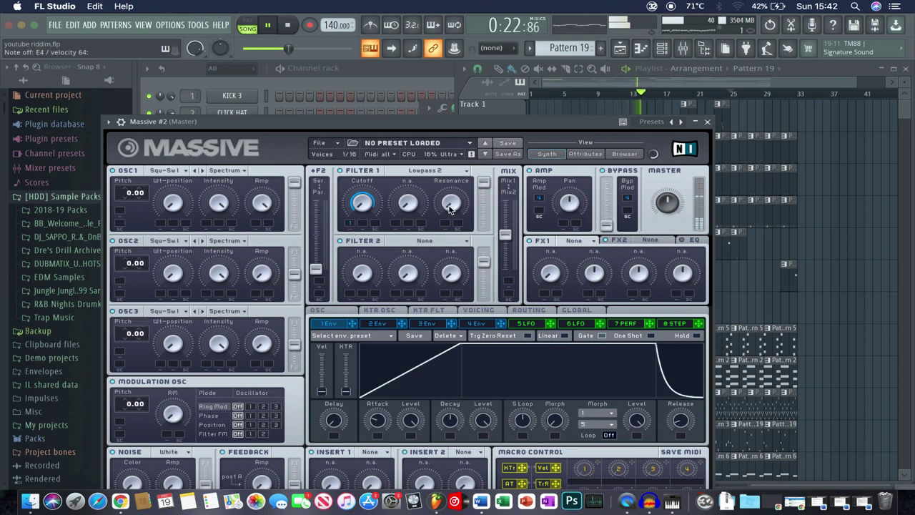
# Step: Try Lowpass 4 as the Filter 1 type and return to Lowpass 2
pyautogui.click(427, 170)
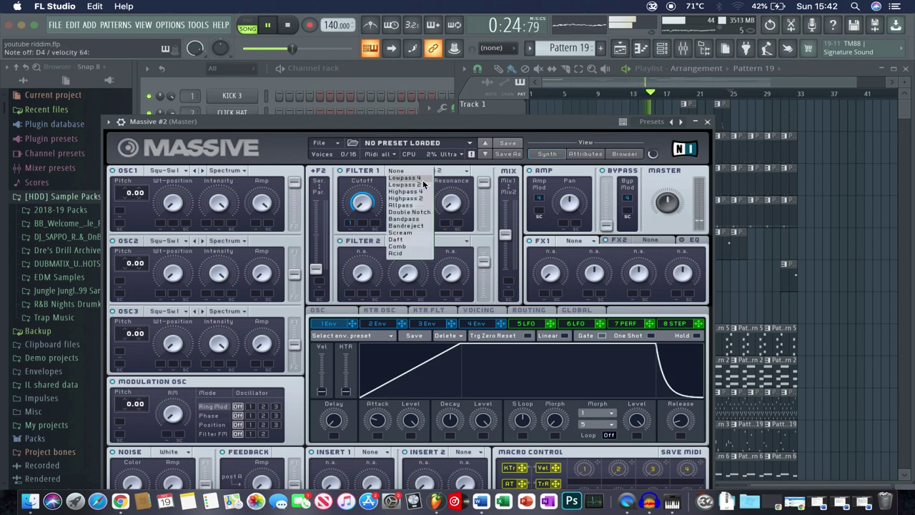
pyautogui.click(422, 179)
pyautogui.click(428, 175)
pyautogui.click(423, 190)
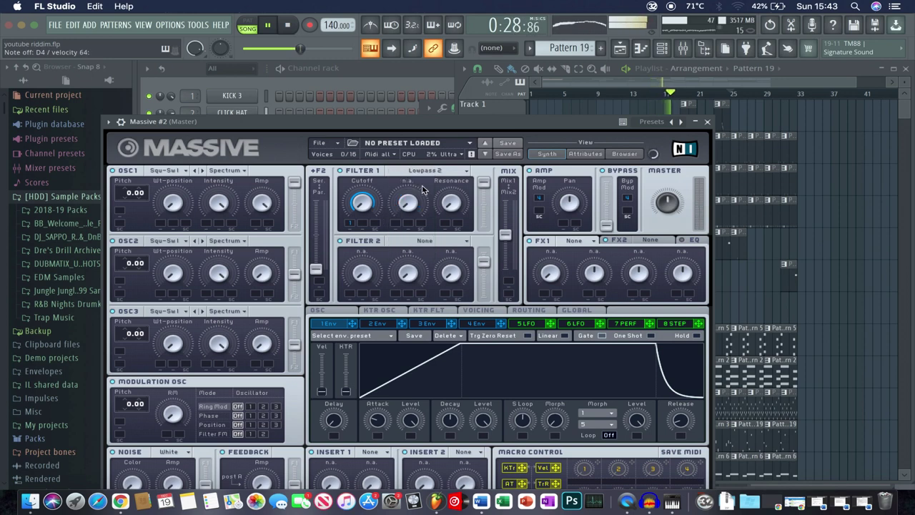
# Step: Fine-tune the attack of Massive's envelope 1 and raise the decay level of envelope 4 to maximum
pyautogui.moveTo(380, 419)
pyautogui.mouseDown()
pyautogui.moveTo(380, 396)
pyautogui.moveTo(382, 423)
pyautogui.mouseUp()
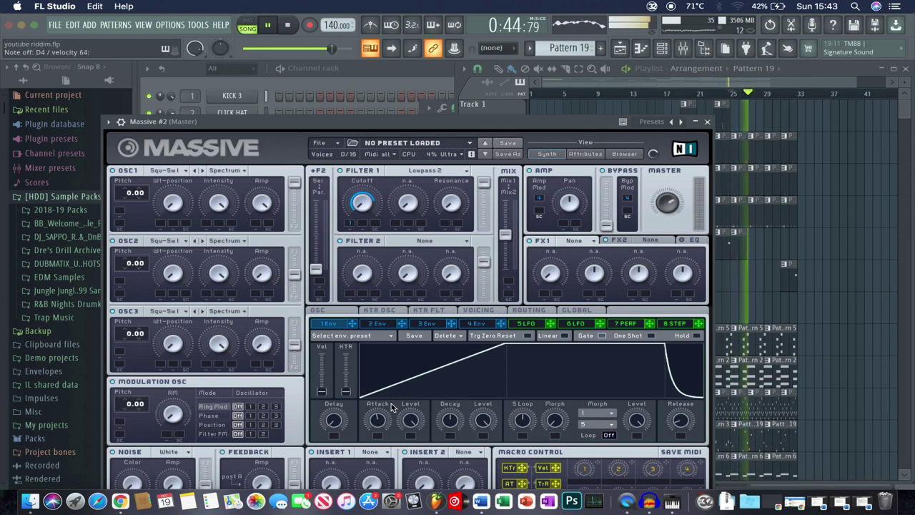
pyautogui.moveTo(379, 418); pyautogui.dragTo(379, 421)
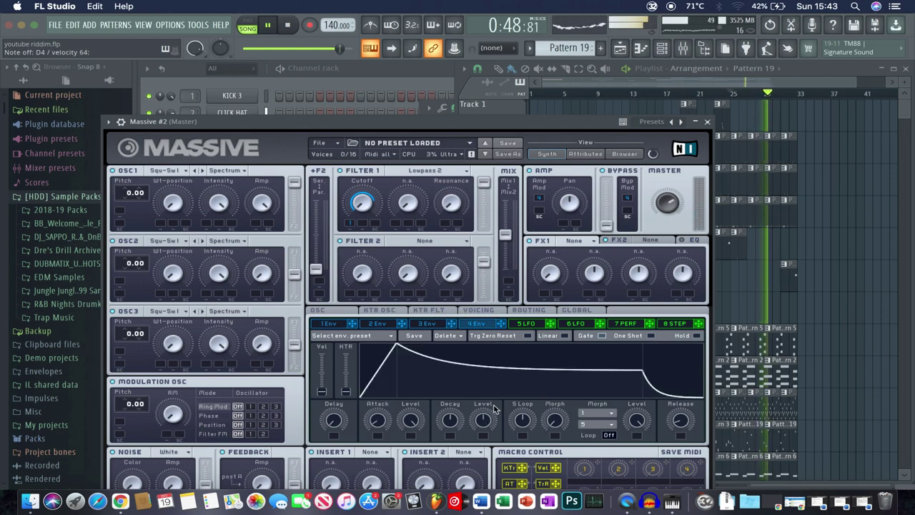
pyautogui.click(473, 324)
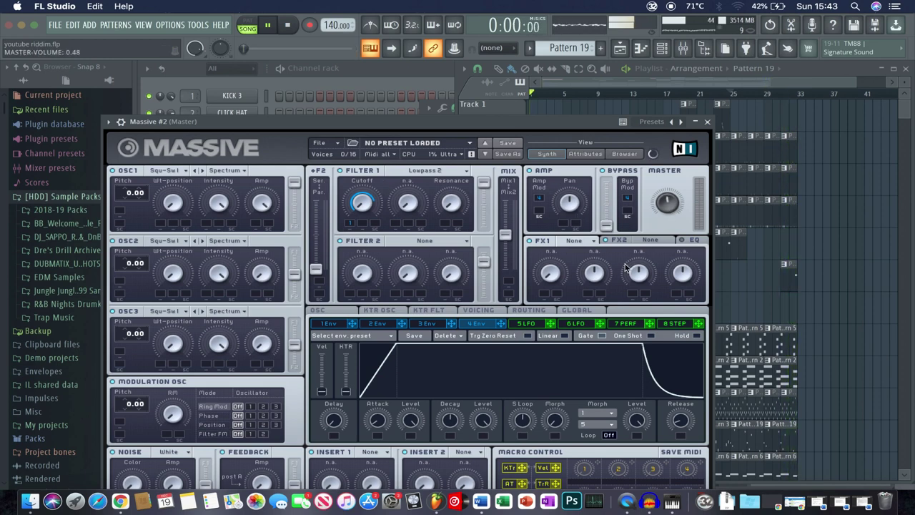
# Step: Set Massive's FX1 to Chorus with a dry/wet amount of 0.17 and close the plugin
pyautogui.click(575, 240)
pyautogui.click(575, 289)
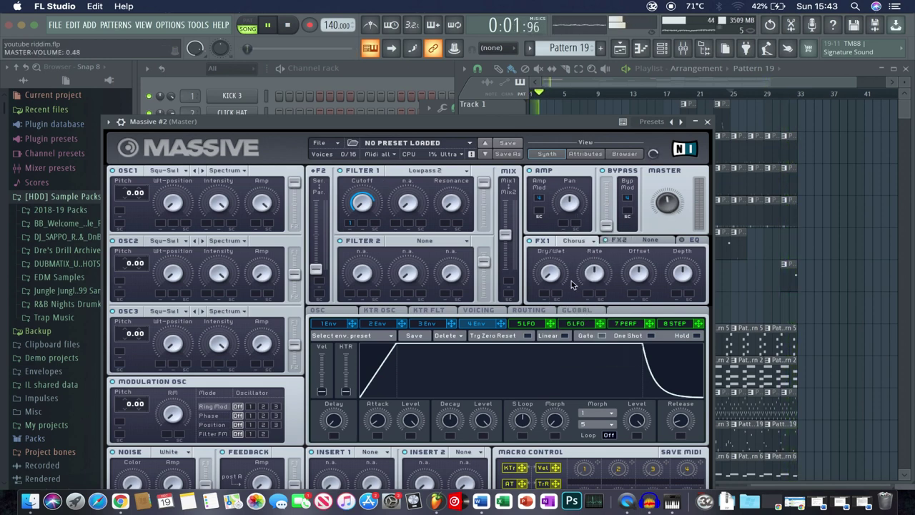
pyautogui.moveTo(553, 262); pyautogui.dragTo(552, 306)
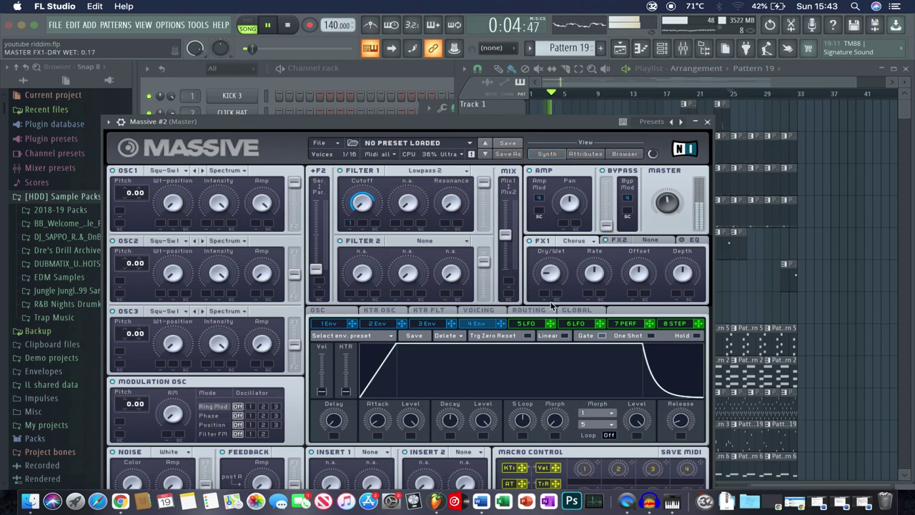
pyautogui.click(707, 122)
# Step: Play the song from about bar 15 and route Nxsty - FX (8) #2 and Massive #2 to mixer tracks 18 and 19
pyautogui.press('l')
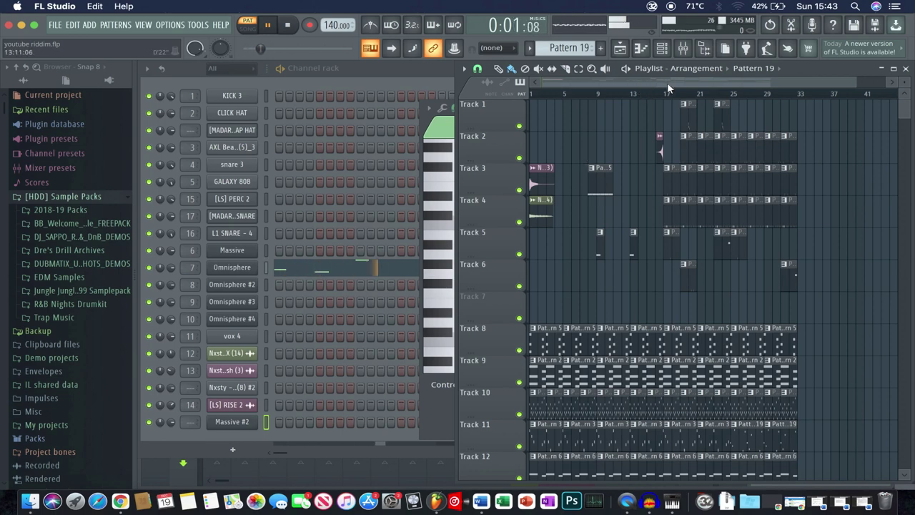
pyautogui.click(653, 93)
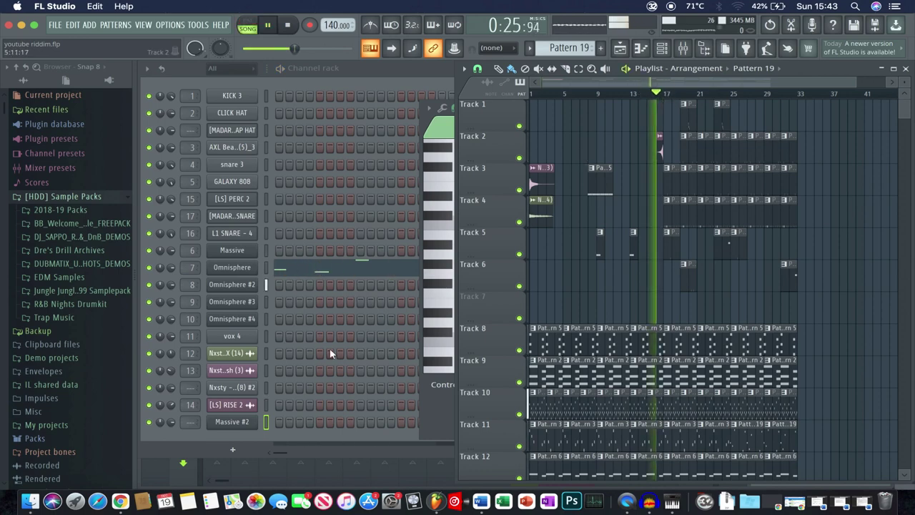
pyautogui.click(266, 387)
pyautogui.hotkey('ctrl', 'l')
pyautogui.click(266, 422)
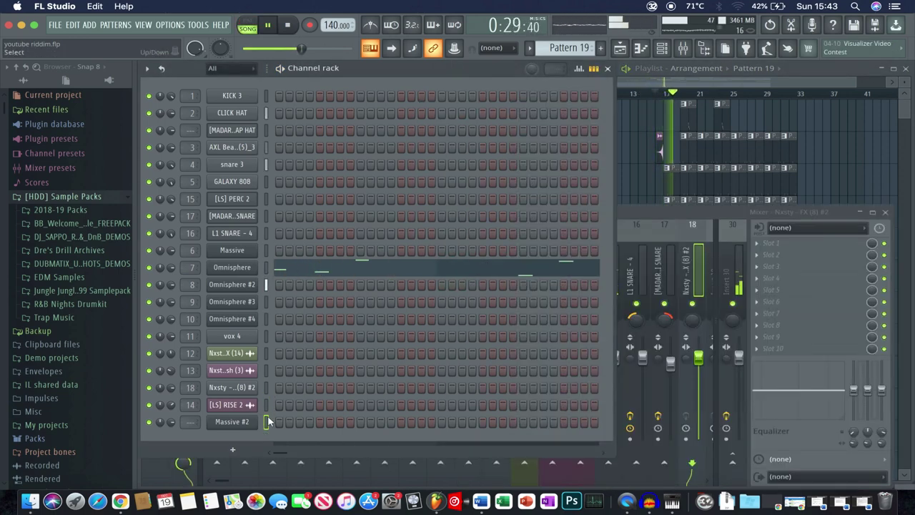
pyautogui.hotkey('ctrl', 'l')
# Step: Load SerumFX into the first effect slot of the Massive #2 mixer track
pyautogui.click(757, 243)
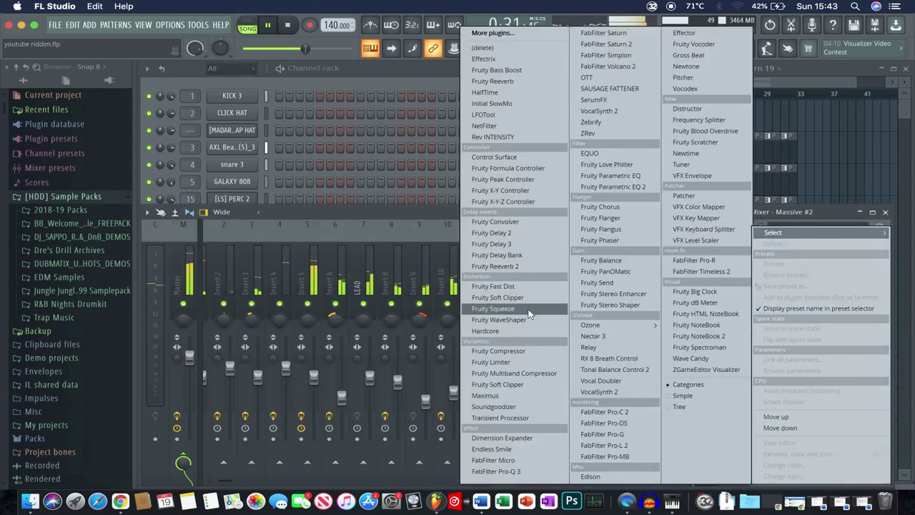
pyautogui.press('F12')
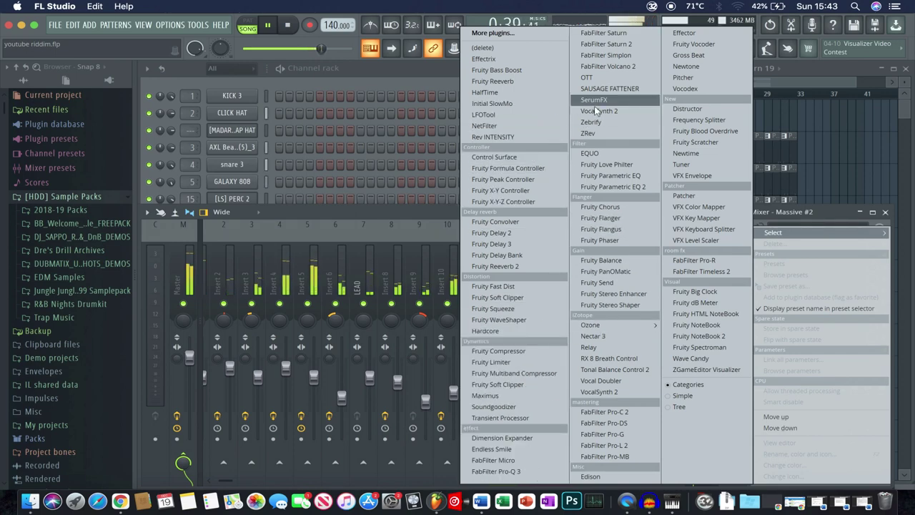
pyautogui.moveTo(597, 100); pyautogui.dragTo(598, 100)
pyautogui.moveTo(703, 110); pyautogui.dragTo(775, 243)
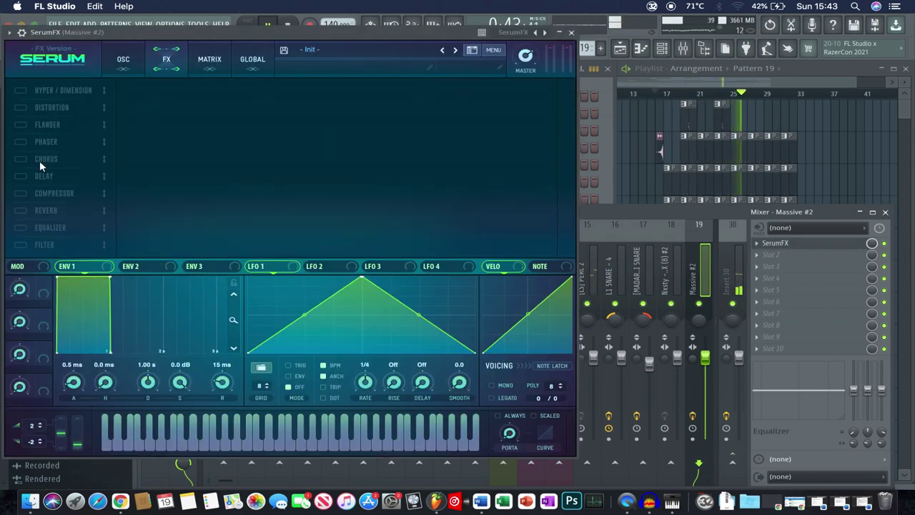
# Step: Enable the Chorus effect in SerumFX, check its mix amount and close the plugin
pyautogui.click(42, 160)
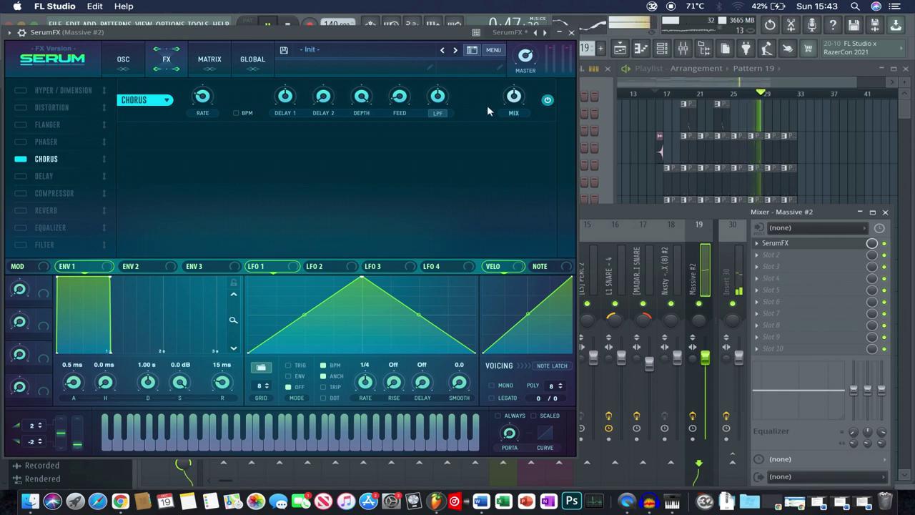
pyautogui.moveTo(513, 92)
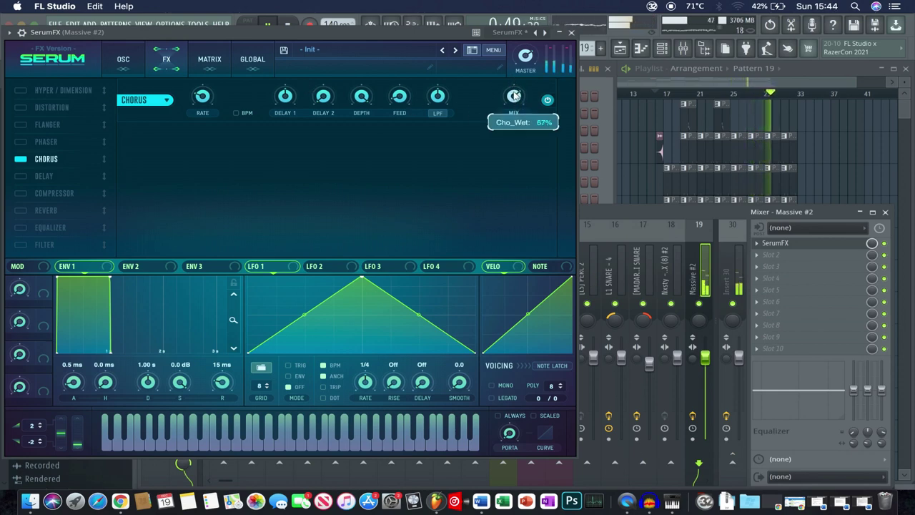
pyautogui.click(572, 34)
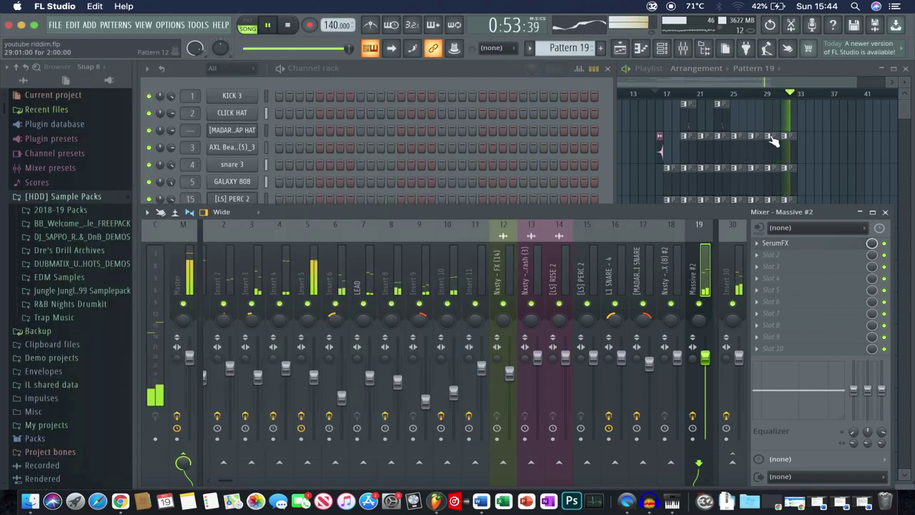
pyautogui.click(776, 243)
pyautogui.moveTo(515, 107)
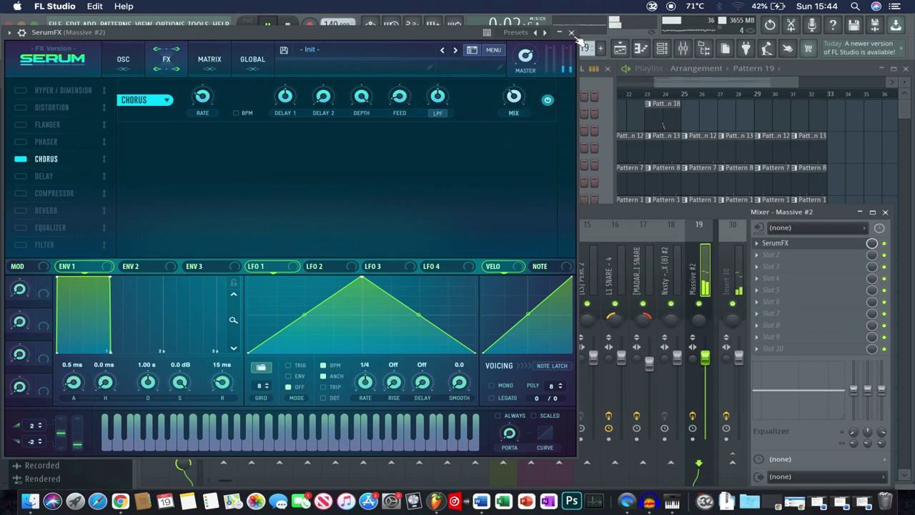
pyautogui.click(571, 32)
# Step: Duplicate the two Pattern 18 clips on Track 1 to bars 27 and 31
pyautogui.click(709, 81)
pyautogui.moveTo(693, 125); pyautogui.dragTo(731, 120)
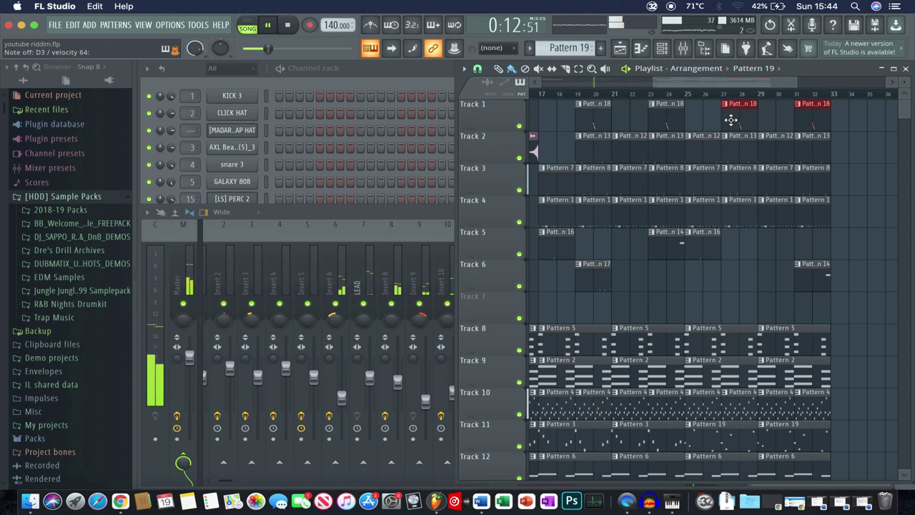
# Step: Create a new empty pattern following Pattern 19 for the Massive #2 part
pyautogui.click(601, 48)
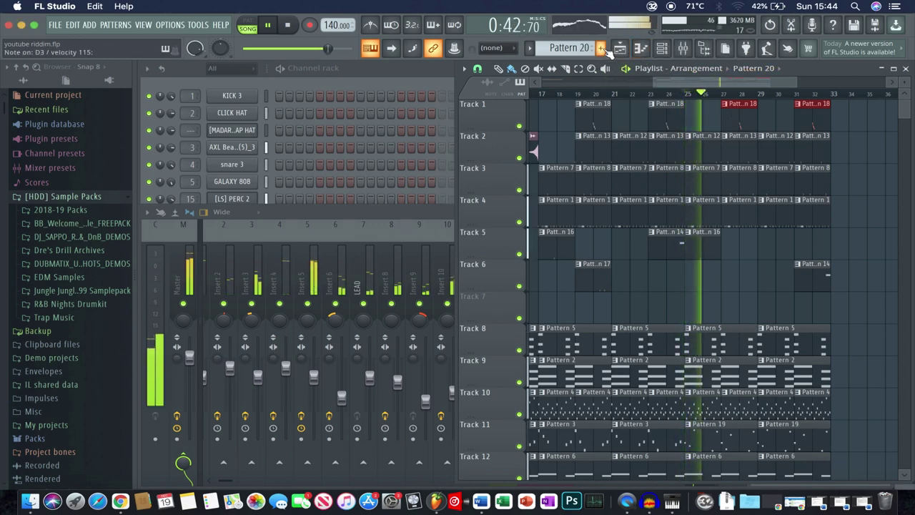
pyautogui.click(600, 47)
pyautogui.click(614, 63)
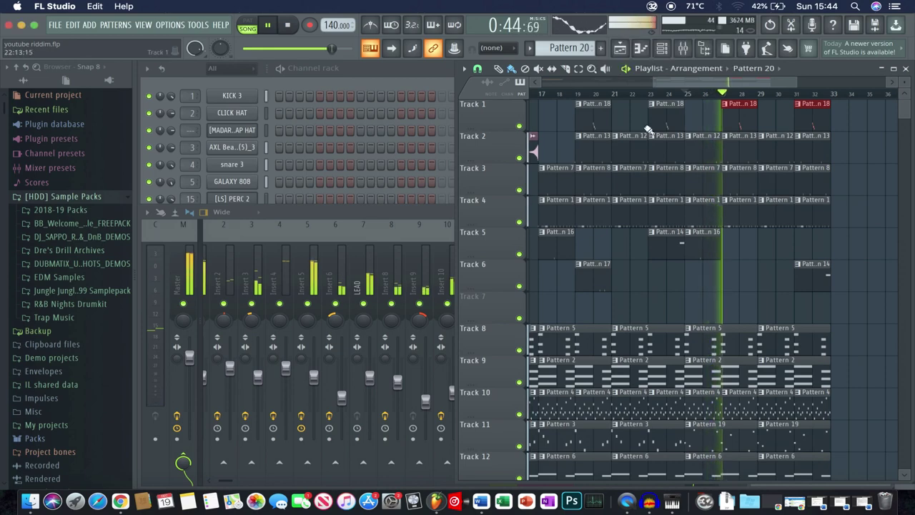
pyautogui.scroll(3, 647, 128)
pyautogui.scroll(-3, 647, 128)
pyautogui.hscroll(3, 647, 128)
pyautogui.scroll(-3, 648, 129)
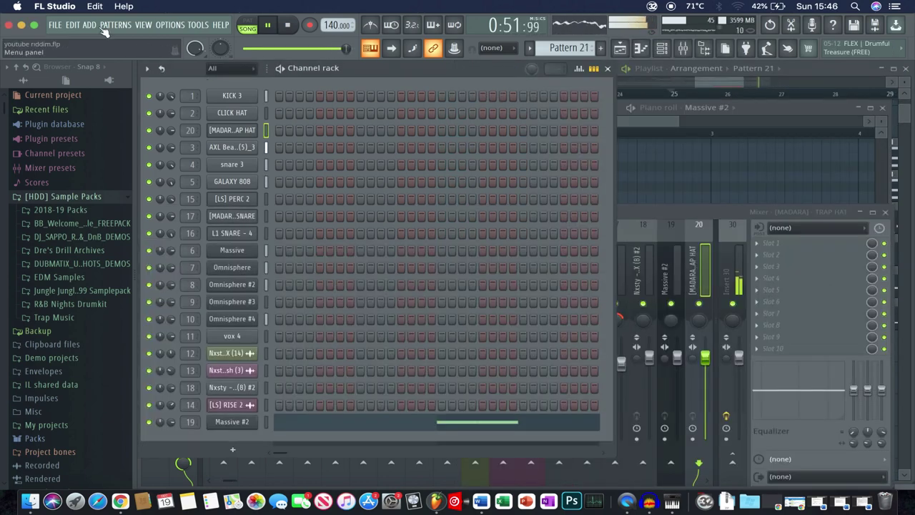
# Step: Add another Massive instrument with no preset, close its window and bring bars 23 to 28 of the playlist into view
pyautogui.click(89, 25)
pyautogui.moveTo(118, 131); pyautogui.dragTo(226, 143)
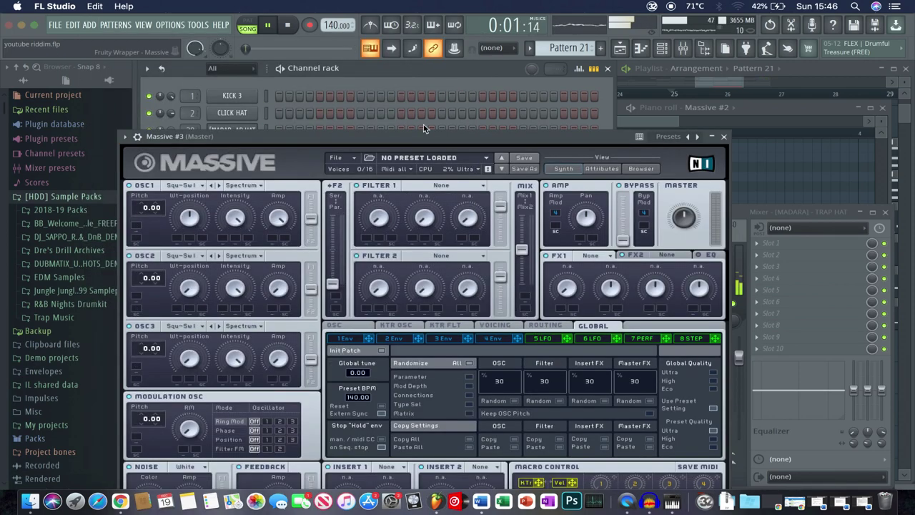
pyautogui.click(718, 84)
pyautogui.click(724, 136)
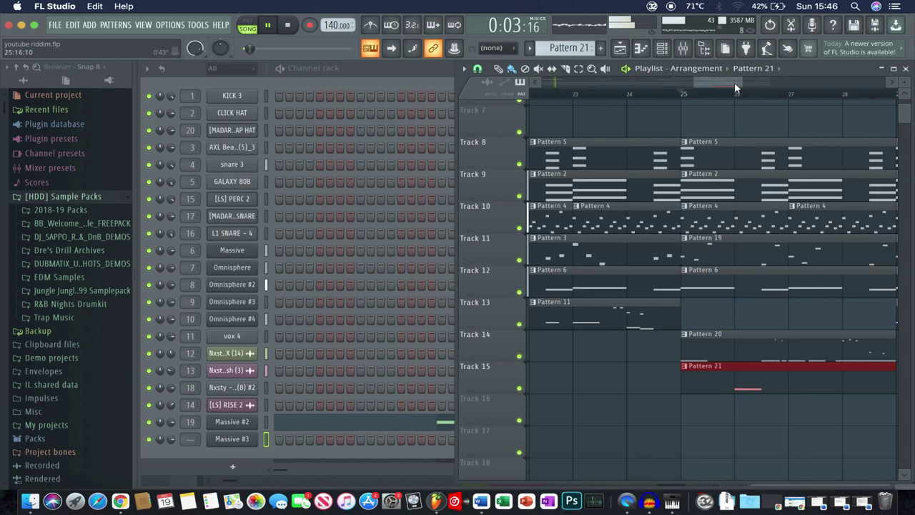
# Step: Set the playlist snap to Bar, mark bars 13 to 33 as the playback range and deselect the clips
pyautogui.scroll(5, 724, 197)
pyautogui.hscroll(-4, 723, 197)
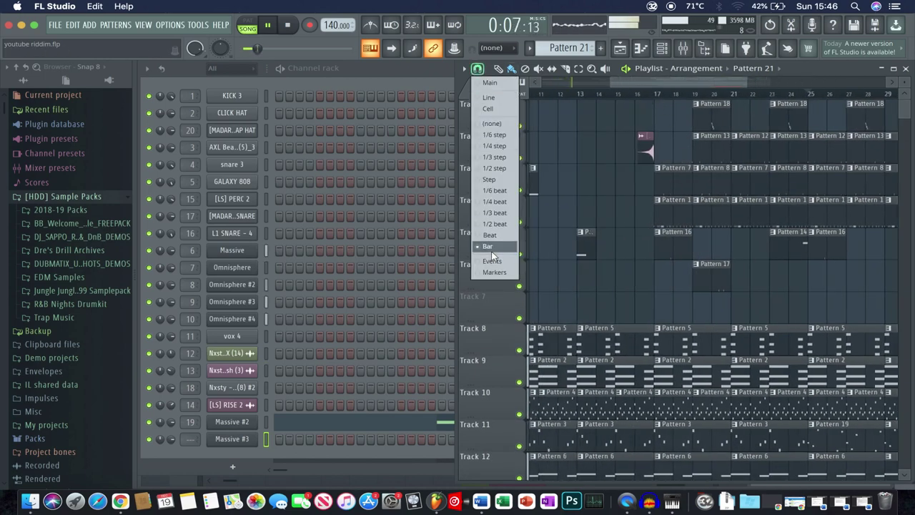
pyautogui.click(494, 247)
pyautogui.moveTo(578, 94); pyautogui.dragTo(813, 114)
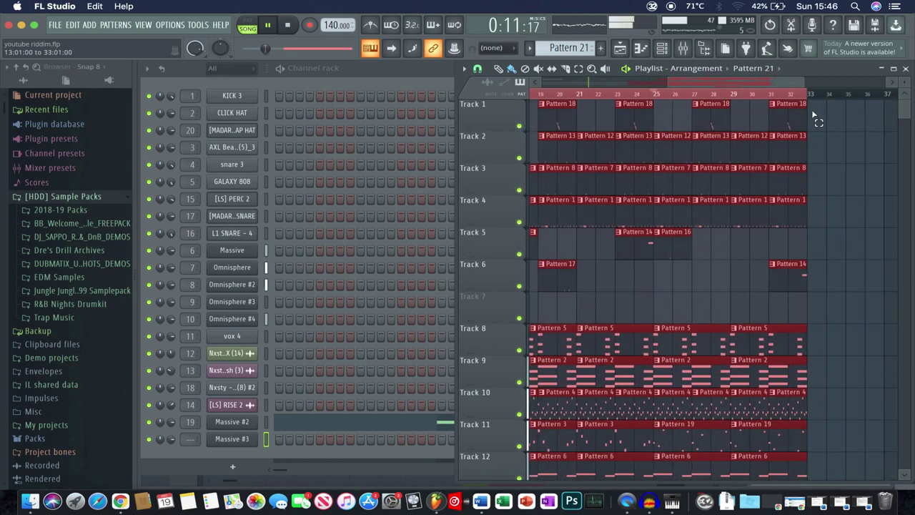
pyautogui.scroll(-10, 598, 231)
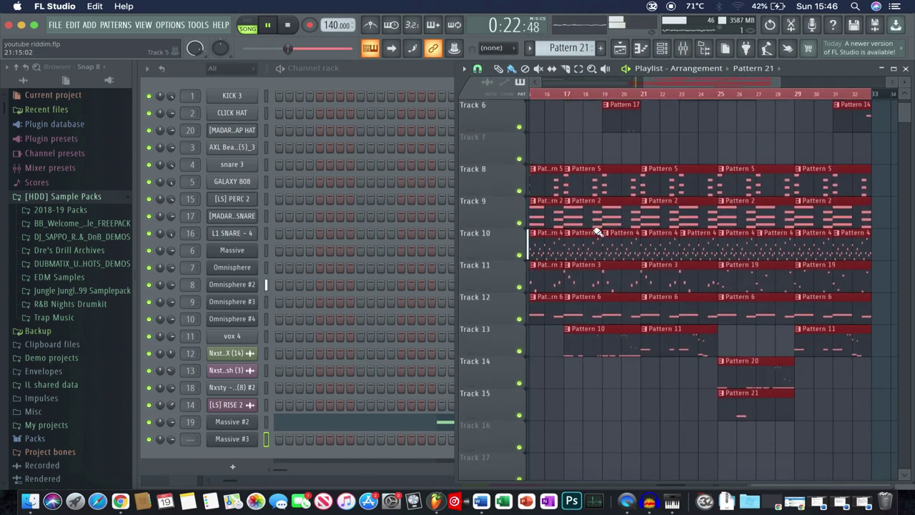
pyautogui.hscroll(3, 754, 370)
pyautogui.scroll(3, 753, 370)
pyautogui.scroll(-2, 756, 371)
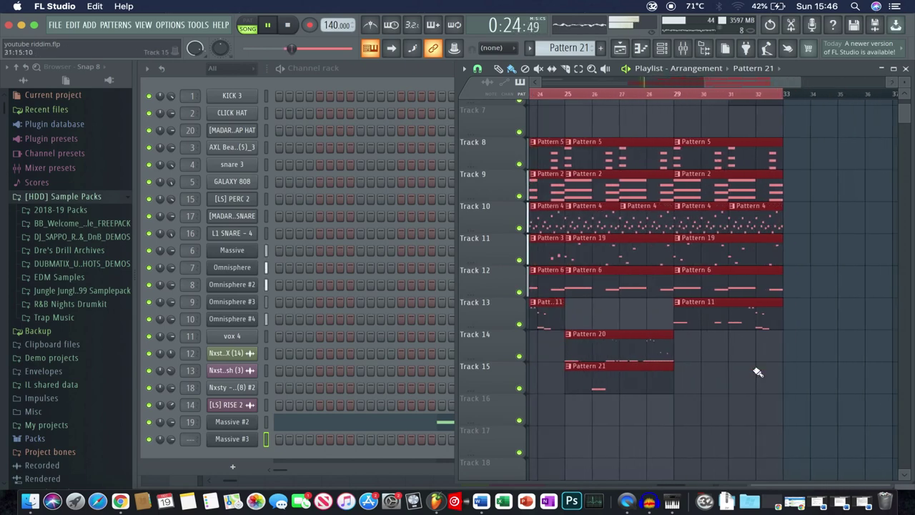
pyautogui.rightClick(711, 401)
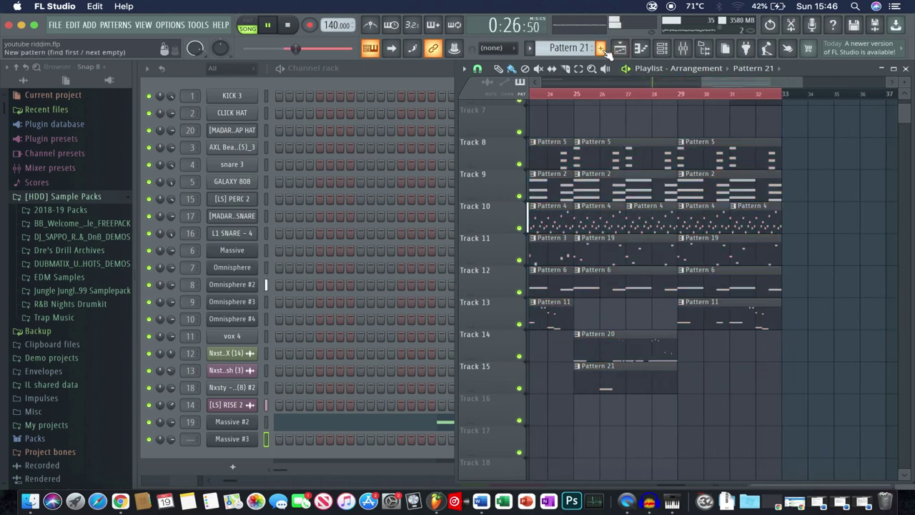
# Step: Create new Pattern 22 and place it on Track 16 from bar 25, extending the clip to bar 29
pyautogui.press('F4')
pyautogui.click(584, 403)
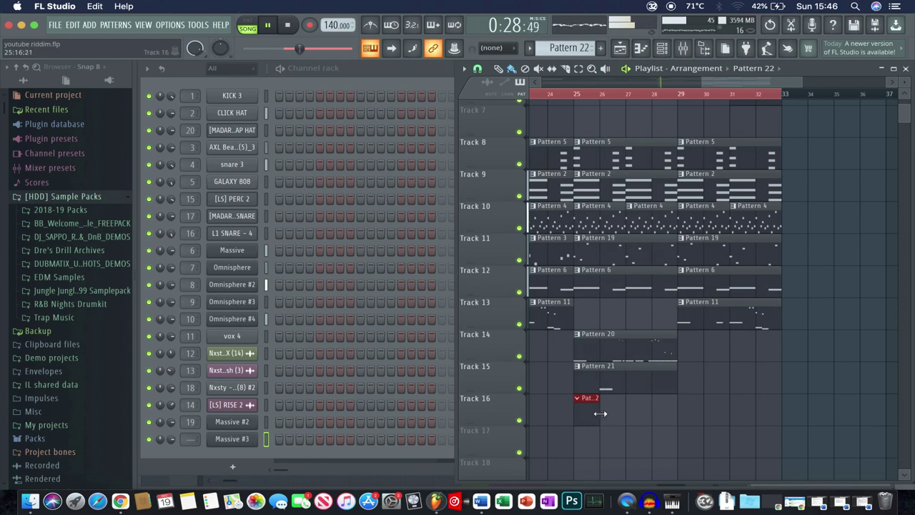
pyautogui.moveTo(599, 413); pyautogui.dragTo(675, 418)
# Step: Open the piano roll for Massive #3 and browse the Trap Mix 1 folder in the synth's sound browser
pyautogui.rightClick(247, 442)
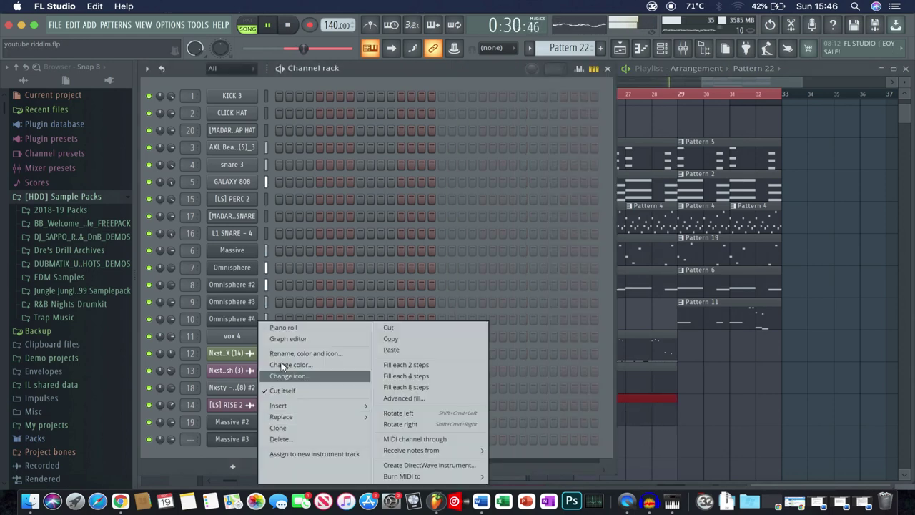
pyautogui.click(307, 332)
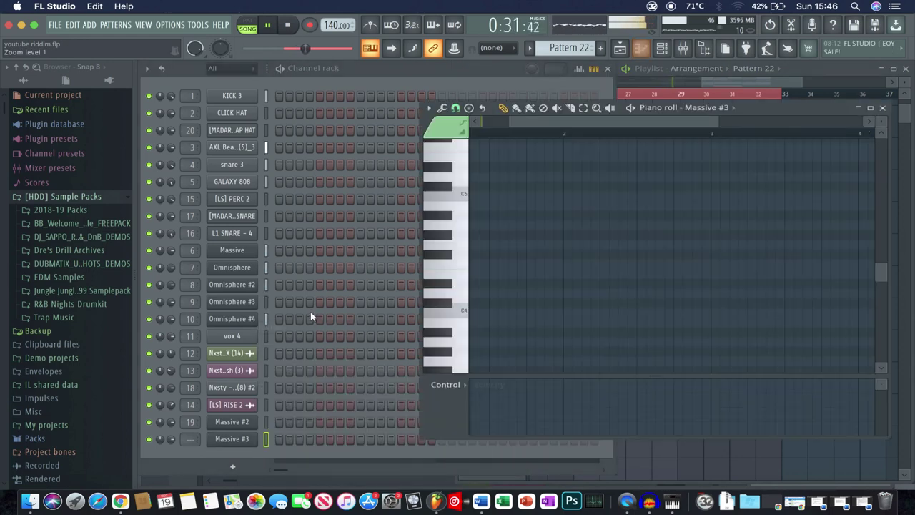
pyautogui.click(232, 439)
pyautogui.click(641, 169)
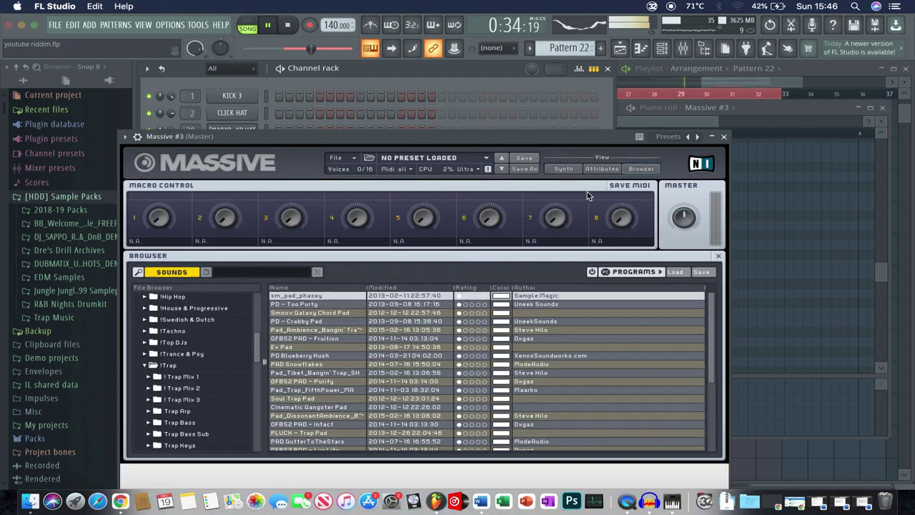
pyautogui.scroll(3, 252, 355)
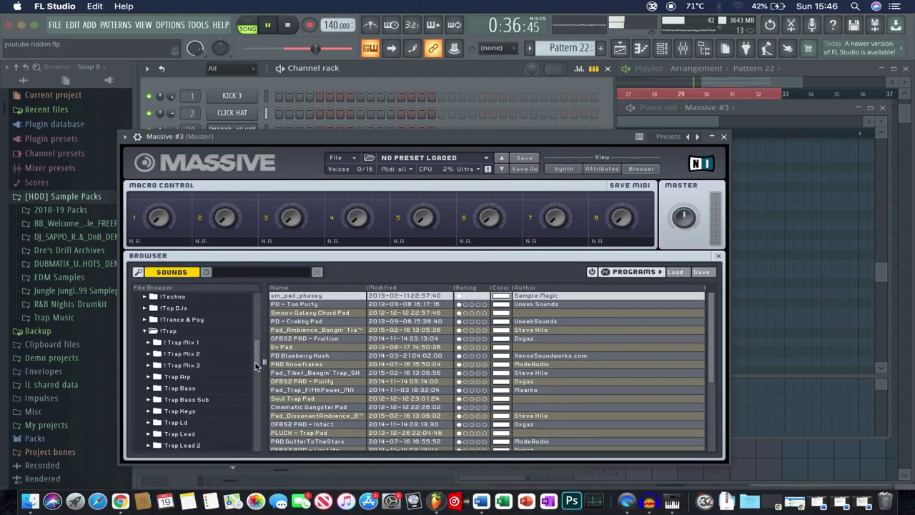
pyautogui.click(214, 341)
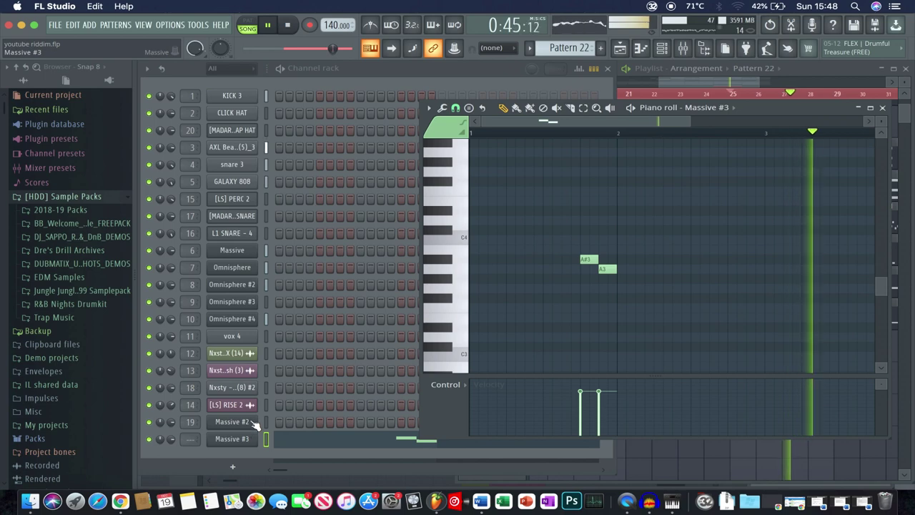
# Step: Route the Massive #3 channel to mixer track 21 and return to the playlist
pyautogui.click(270, 441)
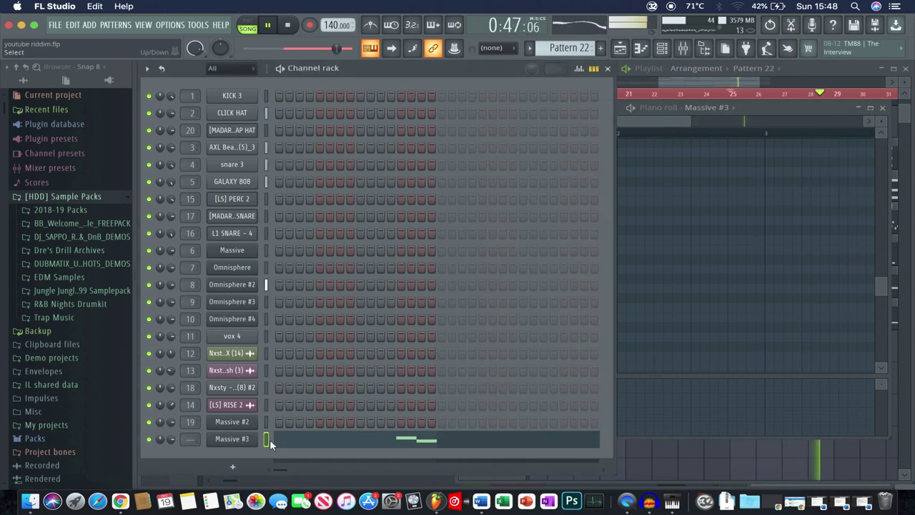
pyautogui.hotkey('ctrl', 'l')
pyautogui.click(691, 68)
# Step: Move all the Pattern 18 clips from Track 1 down to Track 7 in the playlist
pyautogui.click(667, 82)
pyautogui.moveTo(667, 82); pyautogui.dragTo(682, 82)
pyautogui.scroll(-4, 736, 234)
pyautogui.scroll(5, 762, 304)
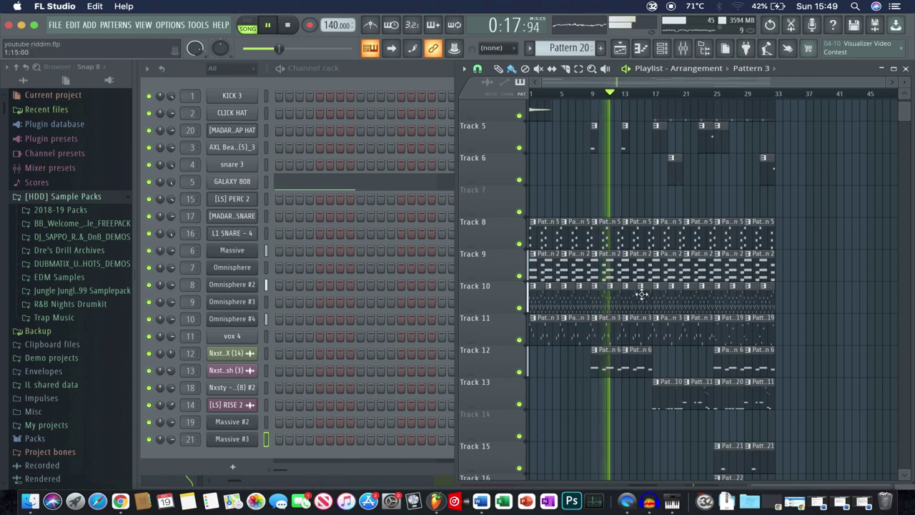
pyautogui.scroll(3, 681, 396)
pyautogui.moveTo(681, 395)
pyautogui.mouseDown()
pyautogui.moveTo(648, 394)
pyautogui.moveTo(672, 396)
pyautogui.mouseUp()
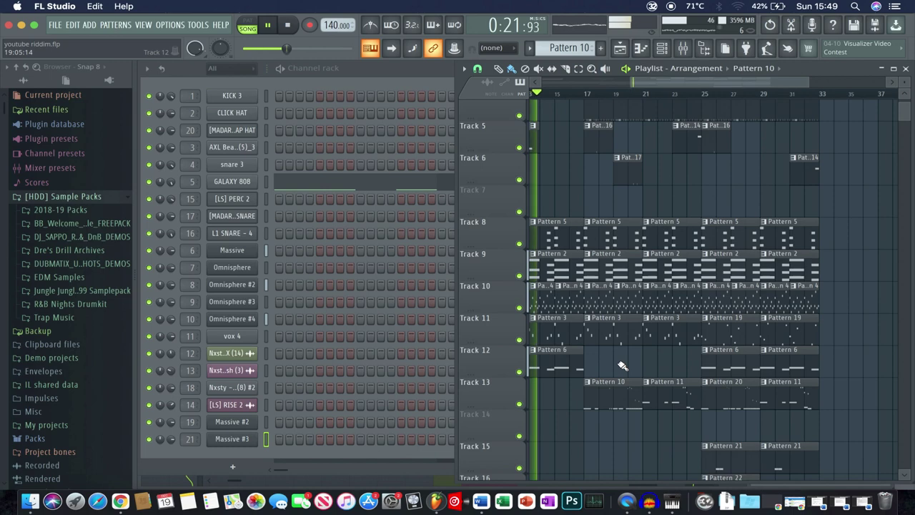
pyautogui.scroll(3, 614, 367)
pyautogui.scroll(-1, 670, 267)
pyautogui.scroll(1, 670, 268)
pyautogui.moveTo(838, 118); pyautogui.dragTo(644, 306)
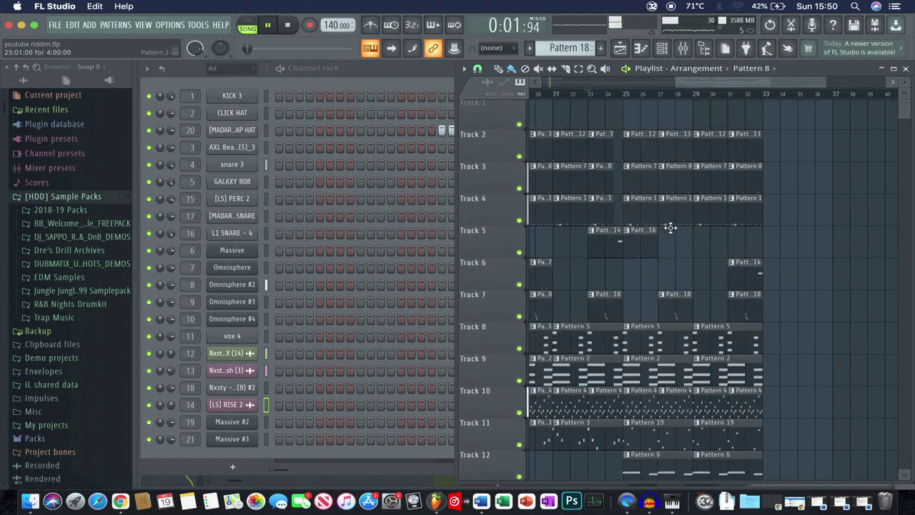
pyautogui.scroll(-3, 670, 237)
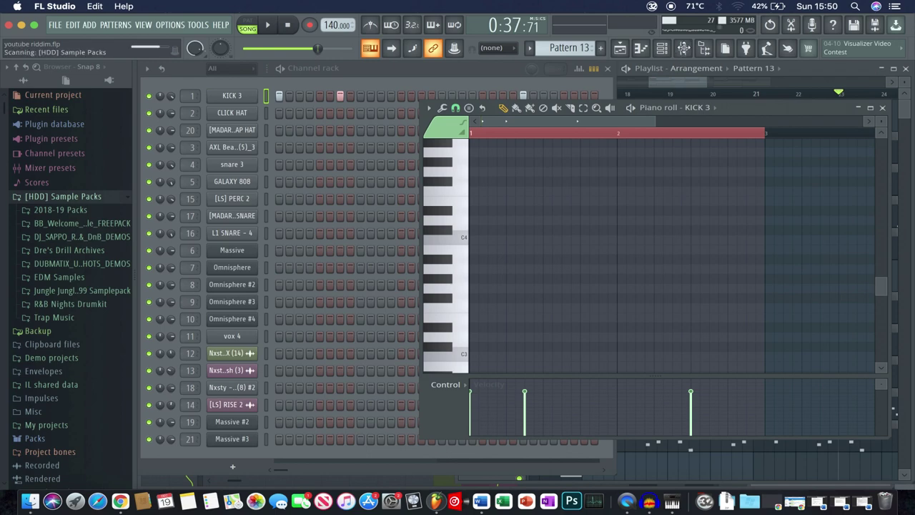
# Step: Open Pattern 13 from its playlist clip and play the pattern on its own to hear the KICK 3 hits
pyautogui.click(684, 49)
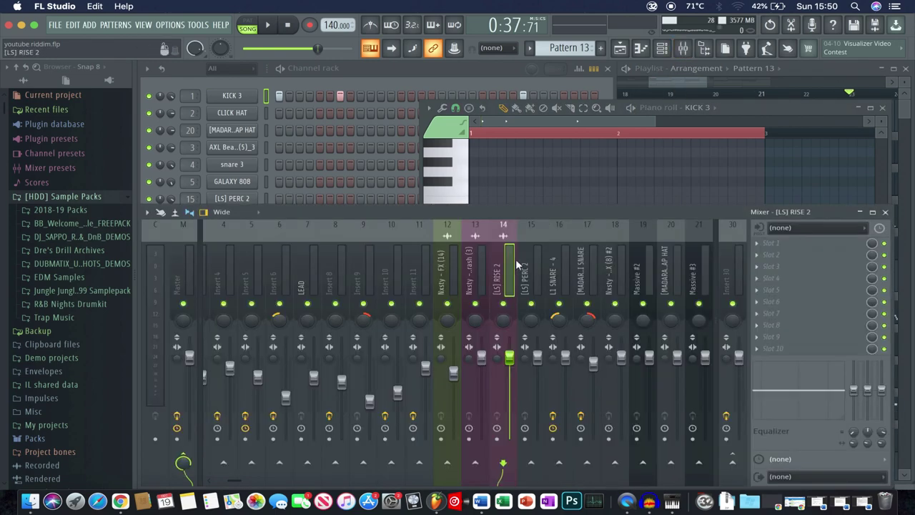
pyautogui.click(884, 108)
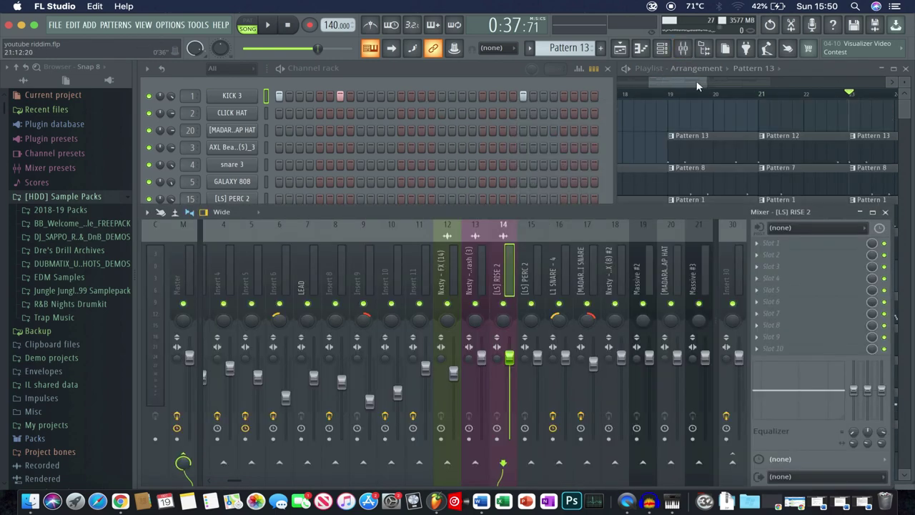
pyautogui.click(693, 93)
pyautogui.doubleClick(645, 142)
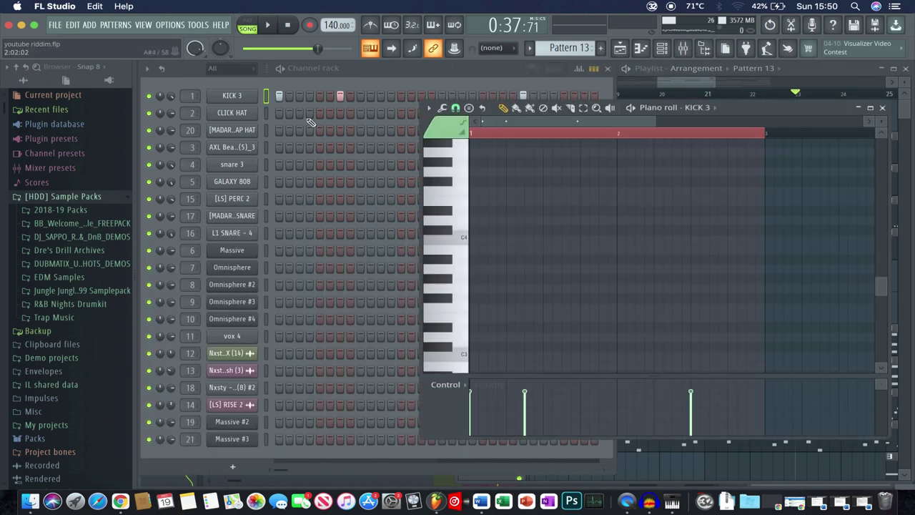
pyautogui.click(273, 71)
pyautogui.press('space')
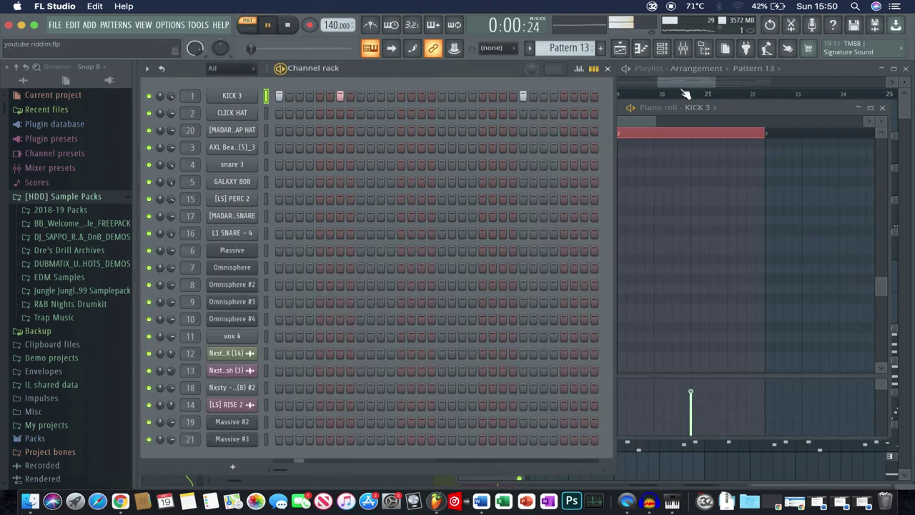
# Step: Stop playback, inspect both pages of the KICK 3 sampler's precomputed effects and close the channel settings
pyautogui.click(242, 94)
pyautogui.press('space')
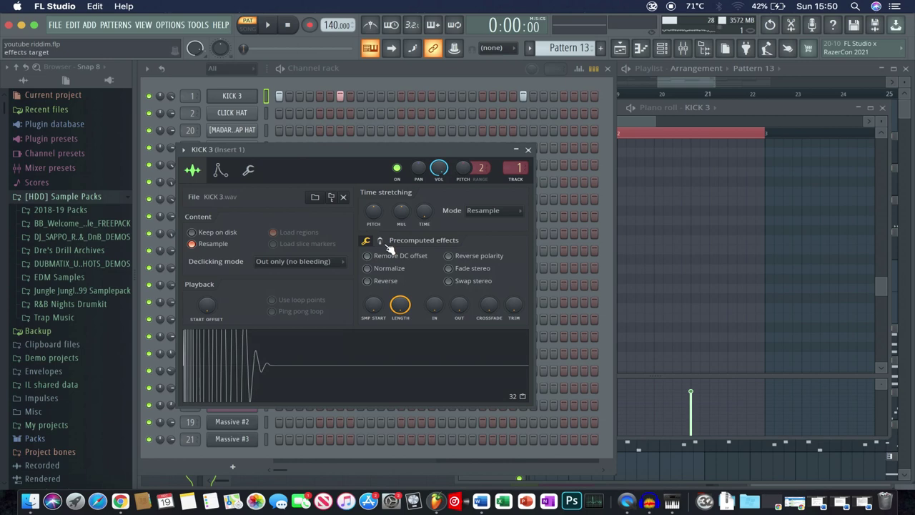
pyautogui.click(387, 243)
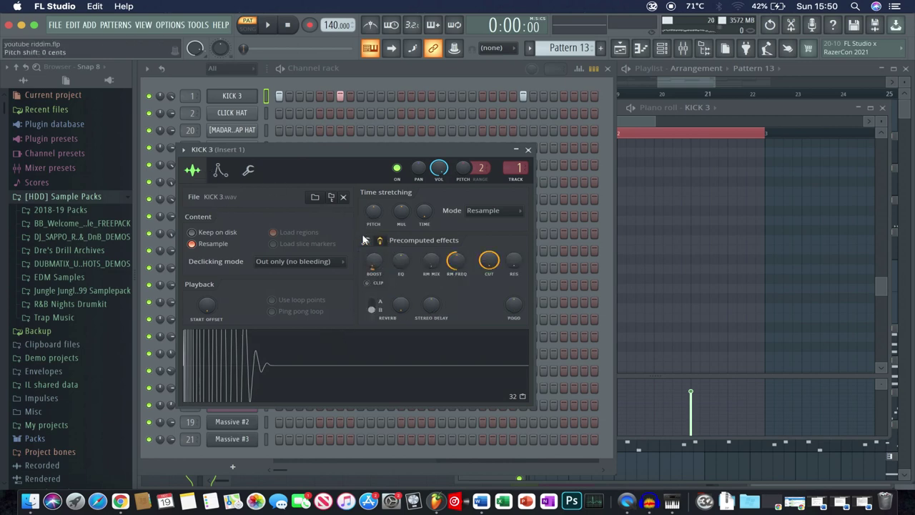
pyautogui.click(365, 241)
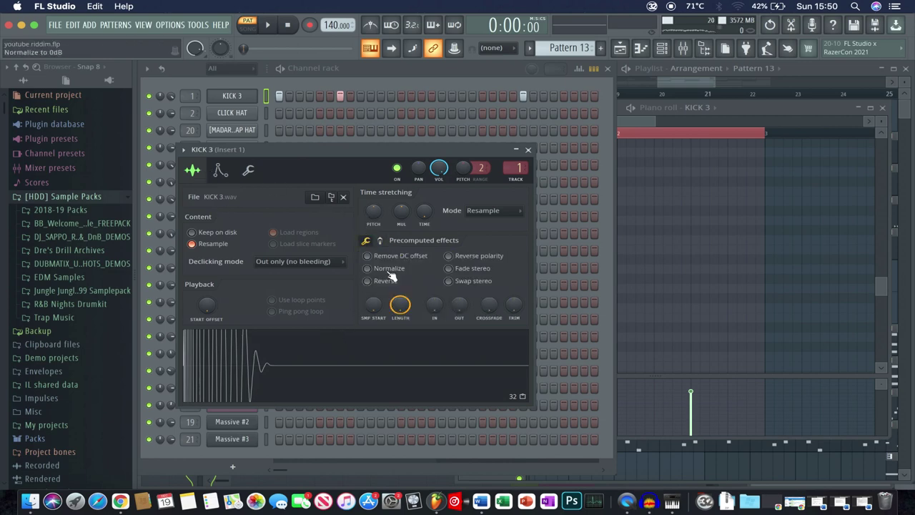
pyautogui.click(527, 150)
# Step: Lower the threshold of the Fruity soft clipper on mixer Insert 1 while the kick plays, and close the plugin
pyautogui.click(683, 48)
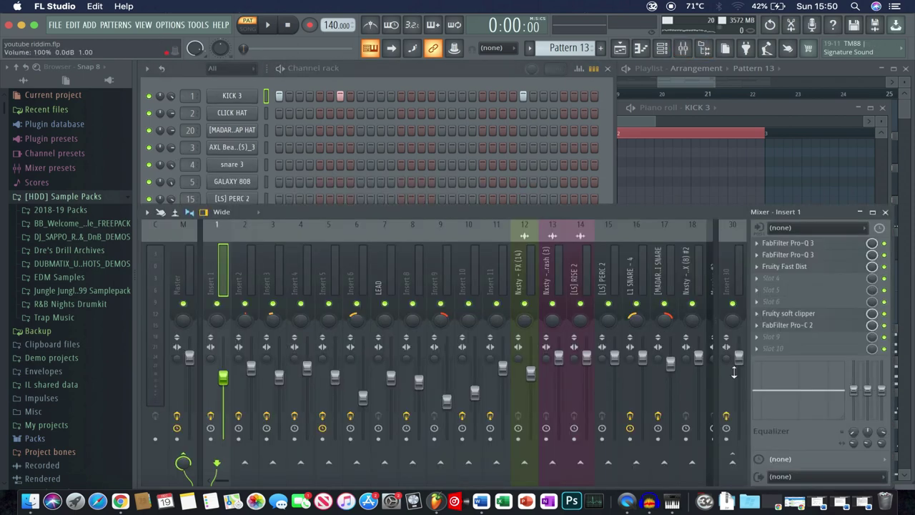
pyautogui.click(797, 279)
pyautogui.click(798, 218)
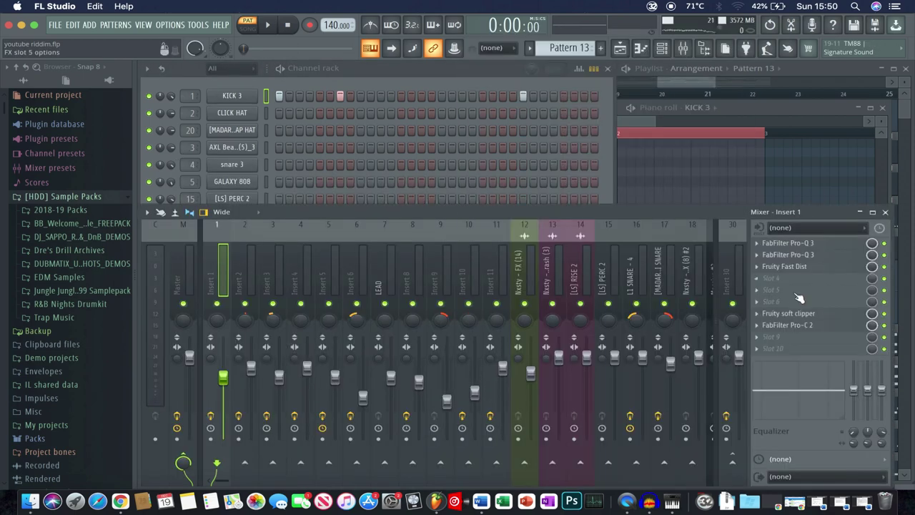
pyautogui.click(793, 316)
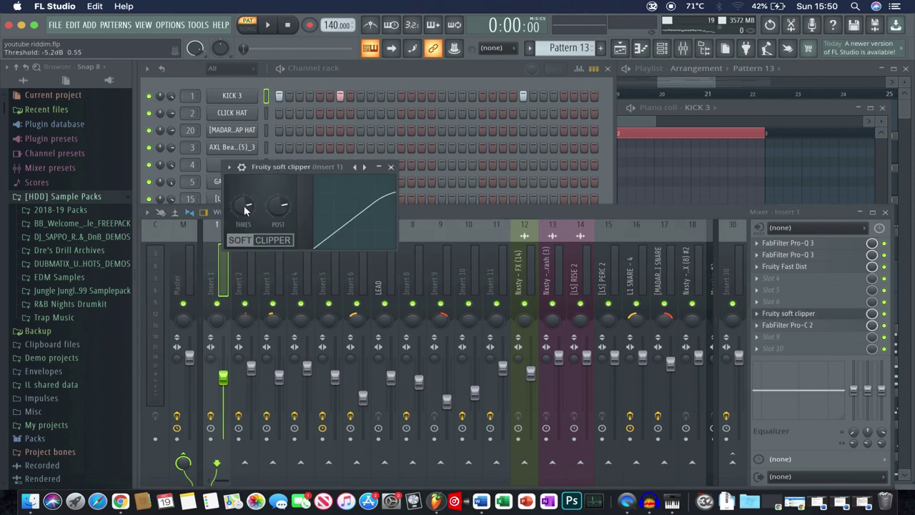
pyautogui.press('space')
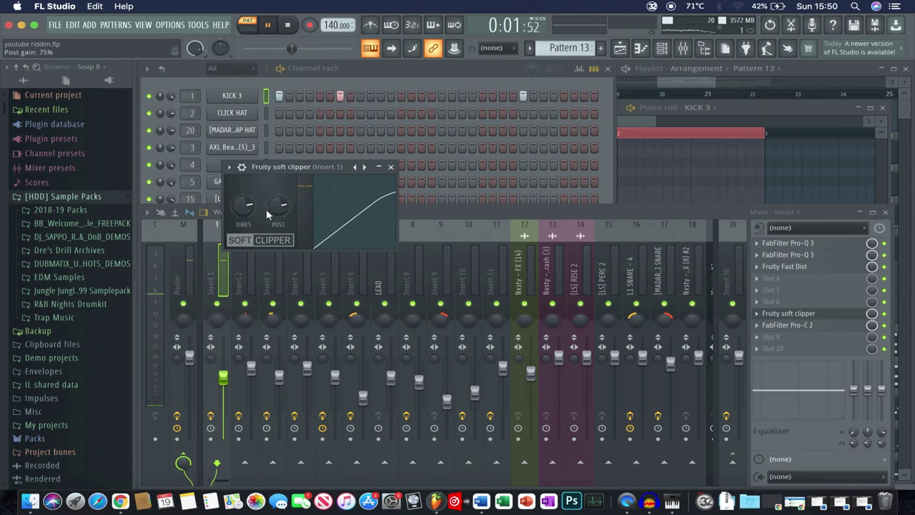
pyautogui.moveTo(249, 208); pyautogui.dragTo(249, 222)
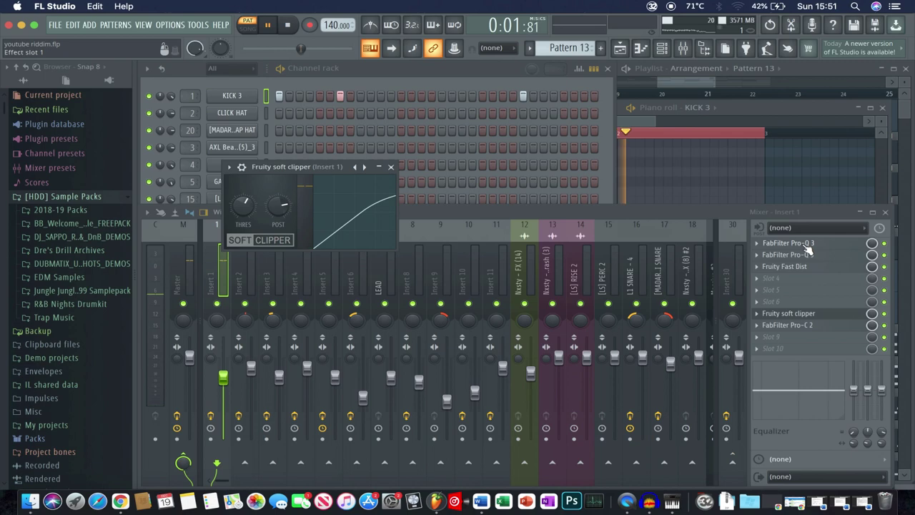
pyautogui.click(391, 167)
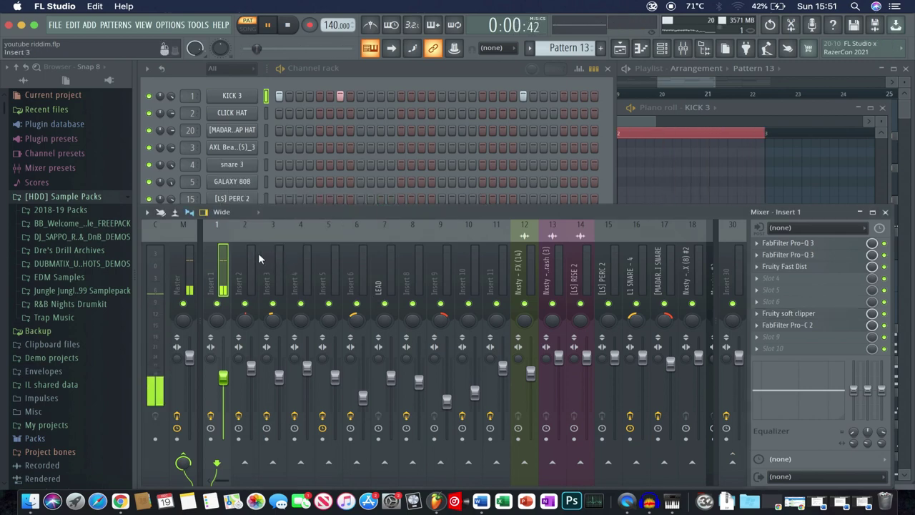
# Step: View the effects on mixer Insert 3 and pick Pattern 1 from the playlist to audition the hats
pyautogui.click(274, 269)
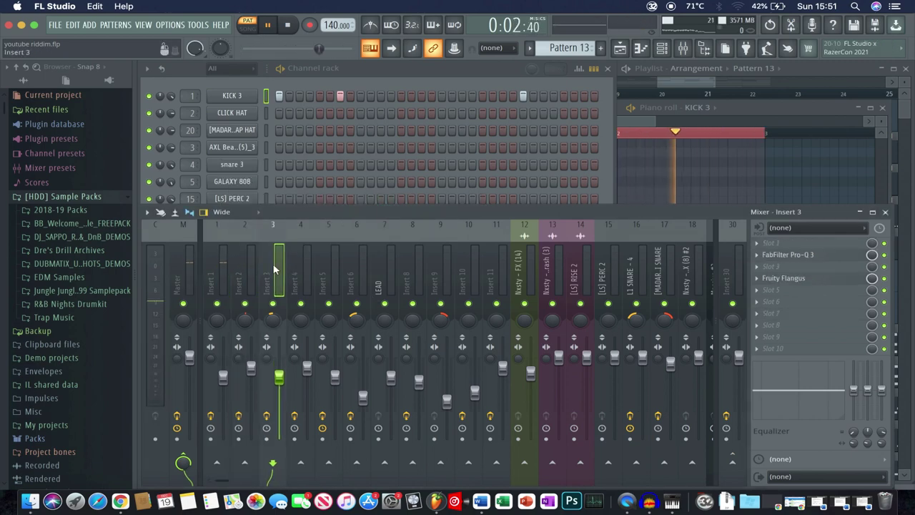
pyautogui.click(672, 85)
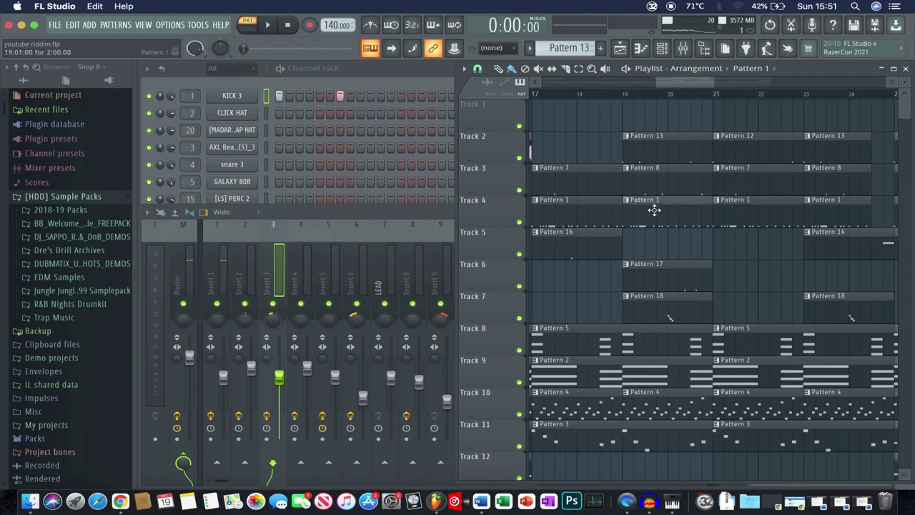
pyautogui.click(655, 207)
pyautogui.click(285, 277)
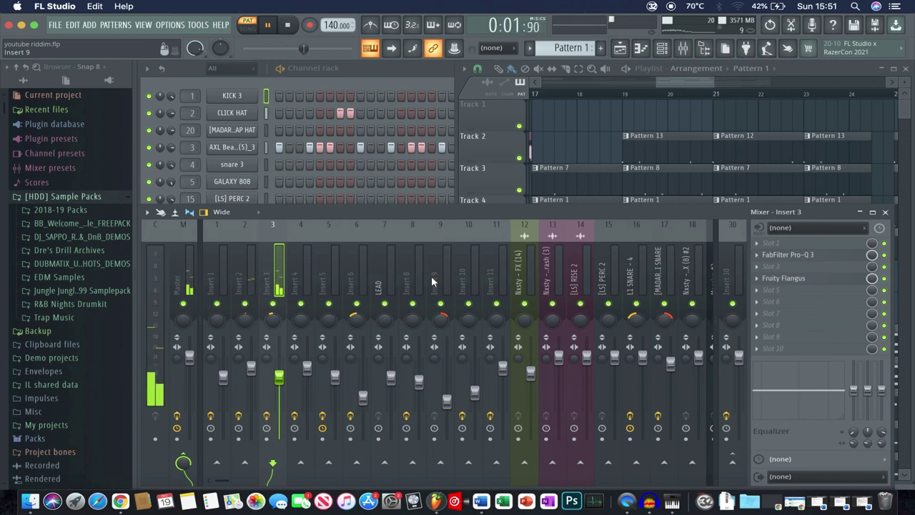
# Step: Look through the drum clips in the playlist and show the effect chain of mixer Insert 2
pyautogui.click(607, 107)
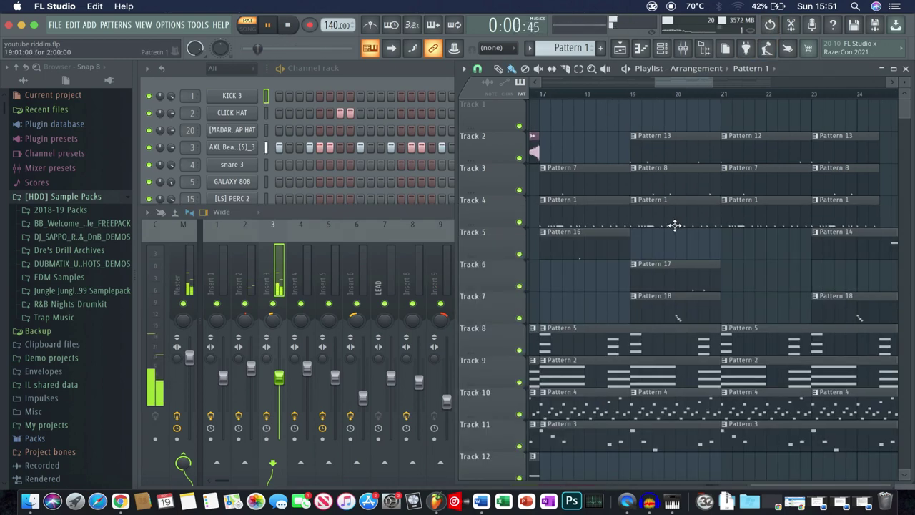
pyautogui.scroll(-3, 674, 226)
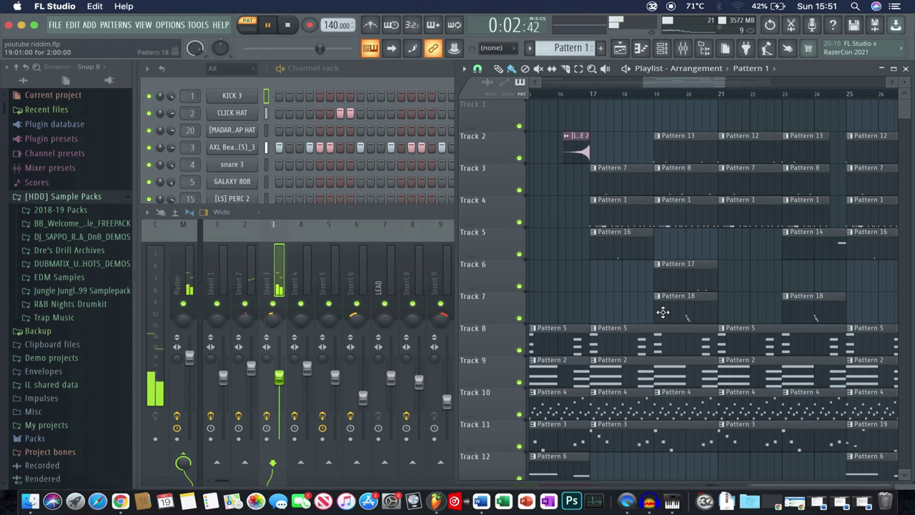
pyautogui.scroll(-2, 663, 312)
pyautogui.click(256, 267)
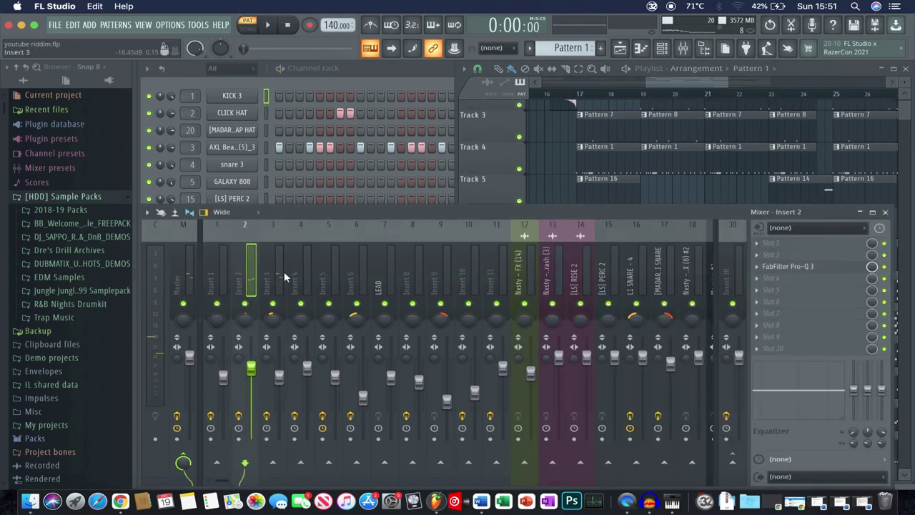
# Step: Open FabFilter Pro-Q 3 on mixer Insert 3, audition the hats through its low cut, and close the plugin
pyautogui.click(284, 277)
pyautogui.click(812, 255)
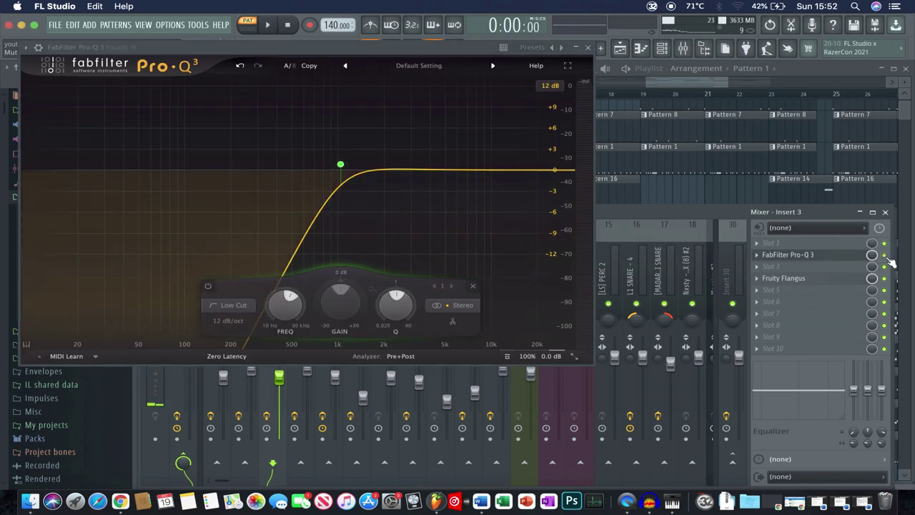
pyautogui.press('space')
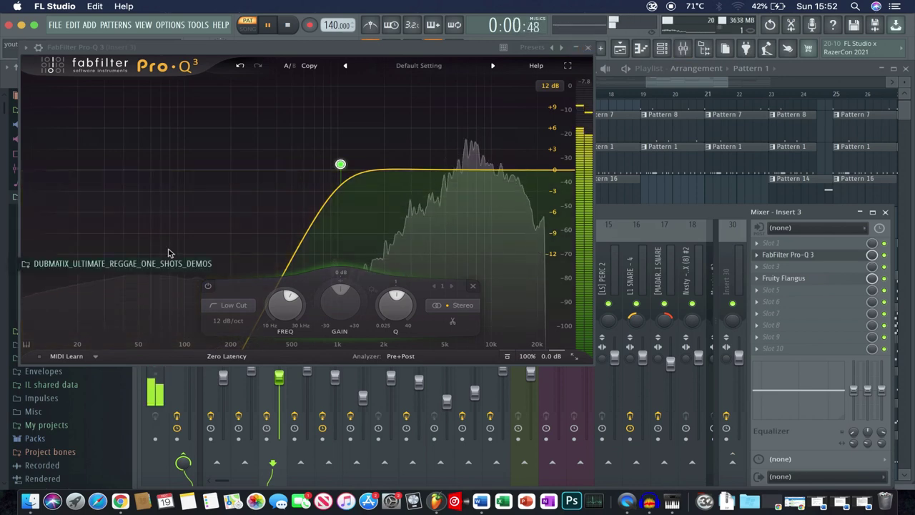
pyautogui.click(587, 47)
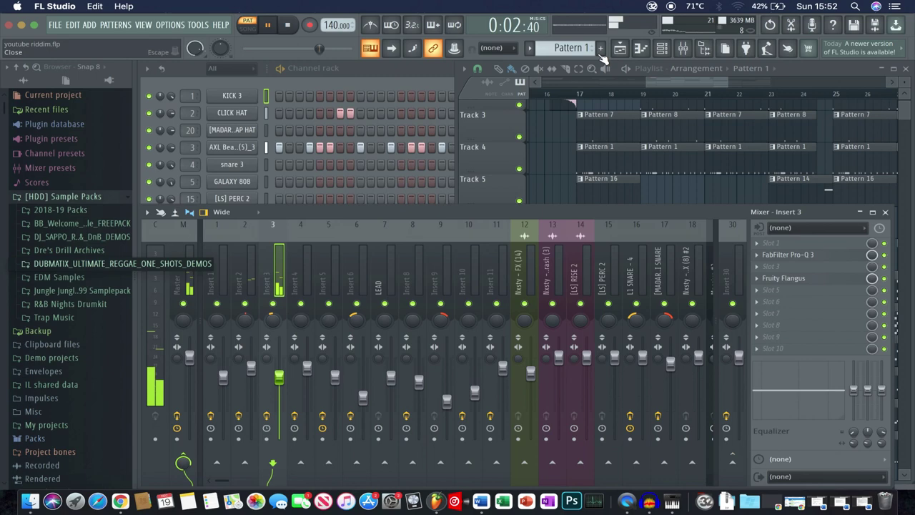
# Step: Look over the arrangement in the playlist, from the drum clips down to track 16
pyautogui.click(669, 74)
pyautogui.scroll(-3, 669, 143)
pyautogui.scroll(-2, 670, 143)
pyautogui.scroll(2, 670, 143)
pyautogui.scroll(-2, 670, 143)
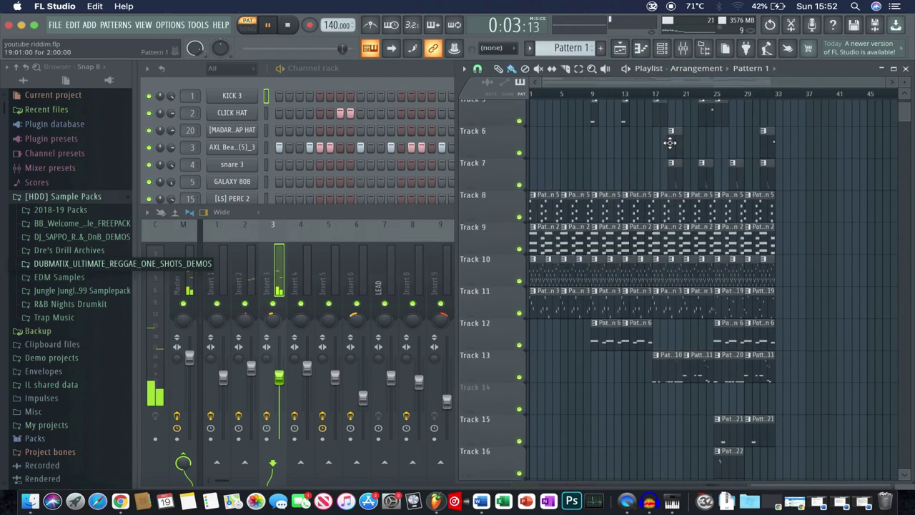
pyautogui.scroll(3, 670, 143)
pyautogui.scroll(-1, 670, 143)
pyautogui.scroll(-3, 670, 143)
pyautogui.scroll(5, 669, 143)
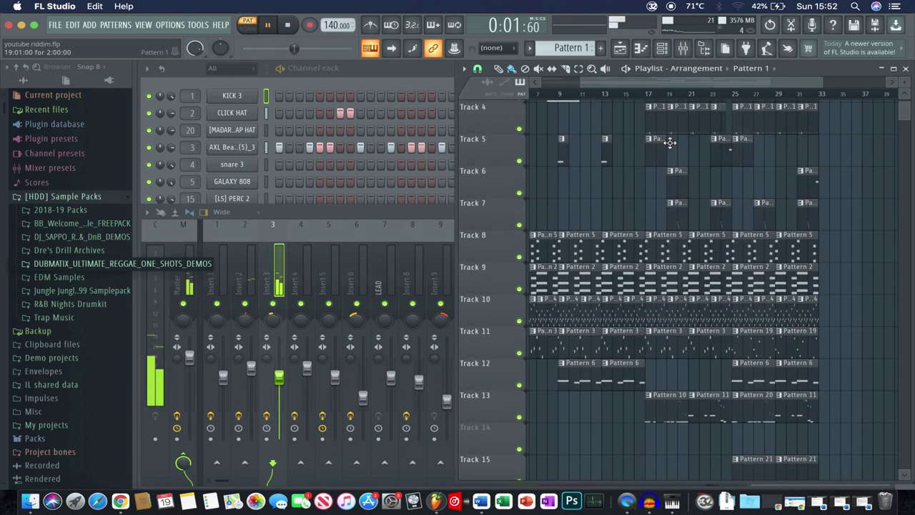
# Step: Play the full song from bar 15, watch the clips through the final bars, and stop playback
pyautogui.click(625, 95)
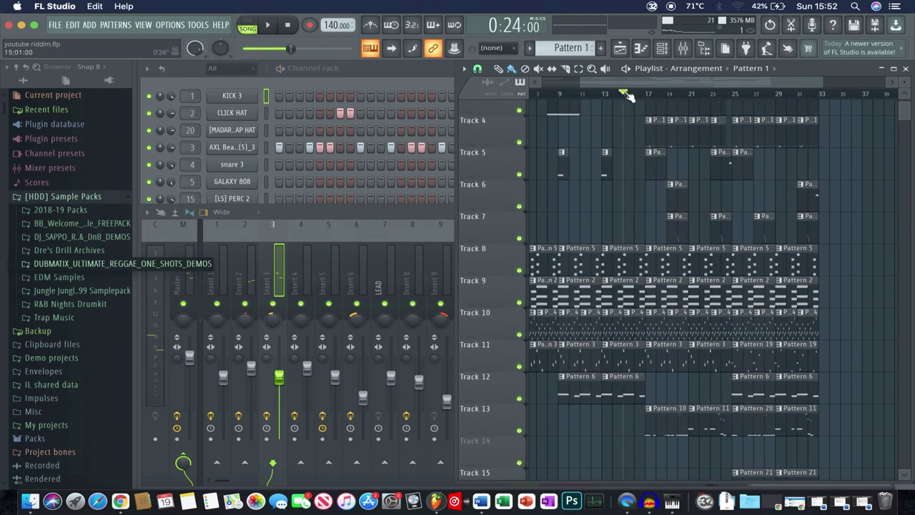
pyautogui.press('space')
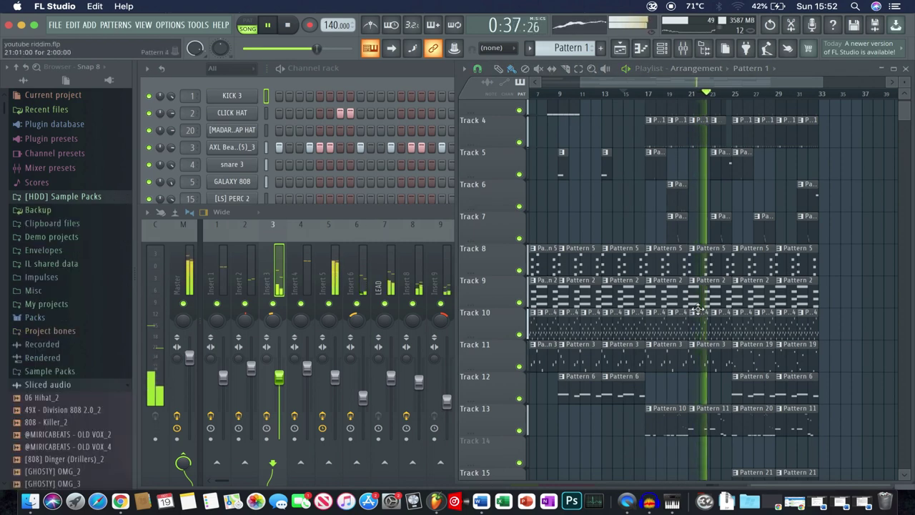
pyautogui.scroll(2, 697, 309)
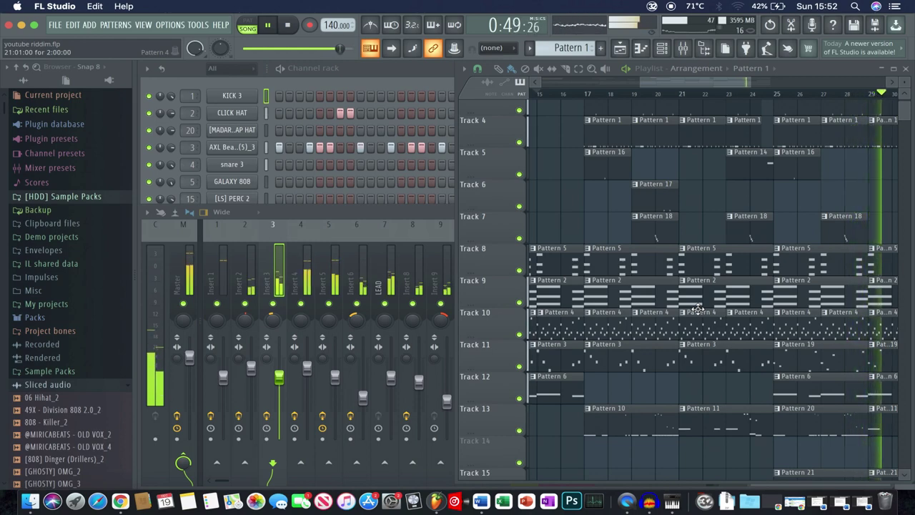
pyautogui.scroll(-4, 758, 263)
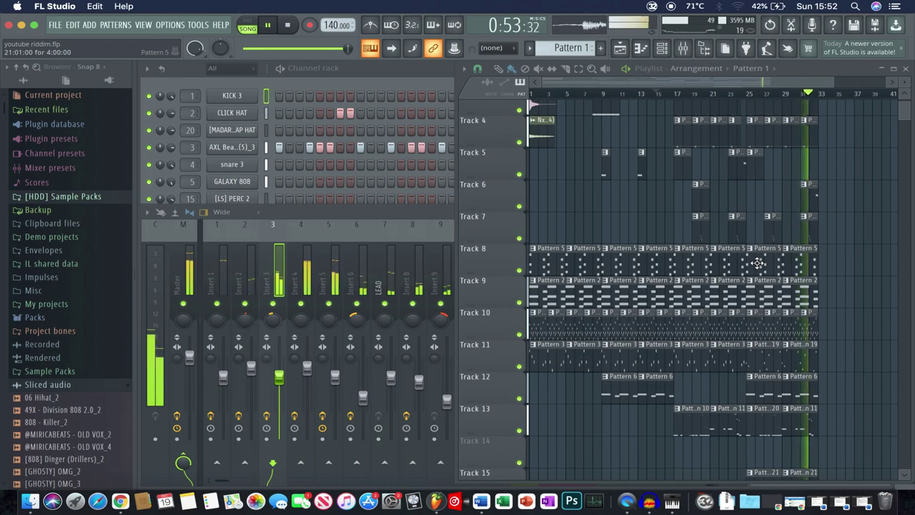
pyautogui.press('space')
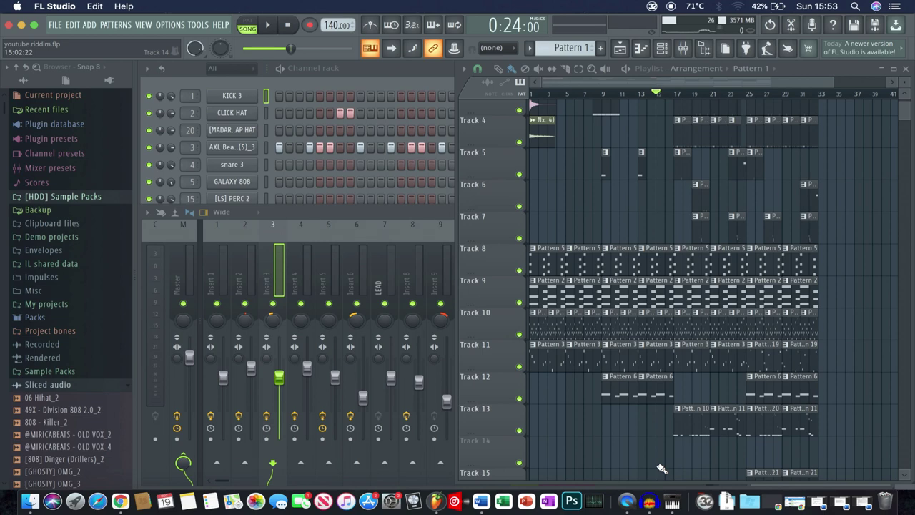
# Step: Switch to Audacity to check the running voice recording, and return to the channel rack in FL Studio
pyautogui.click(648, 500)
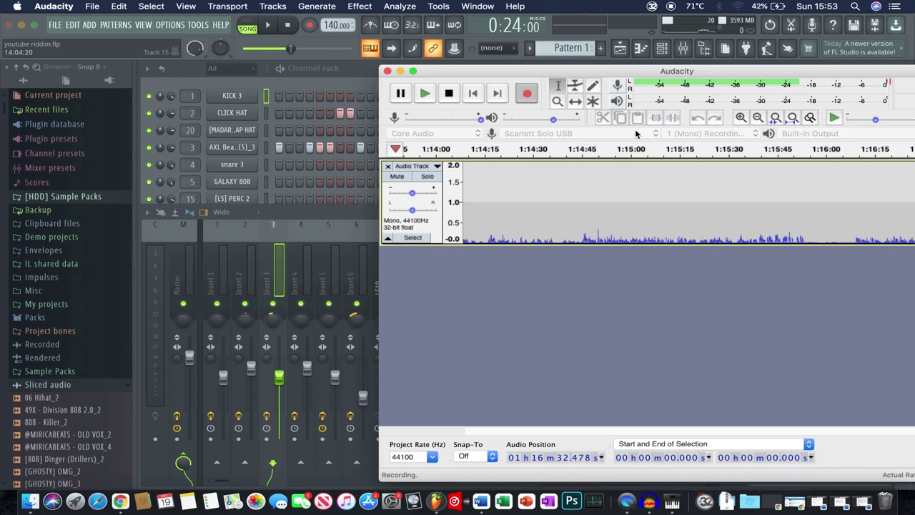
pyautogui.click(347, 72)
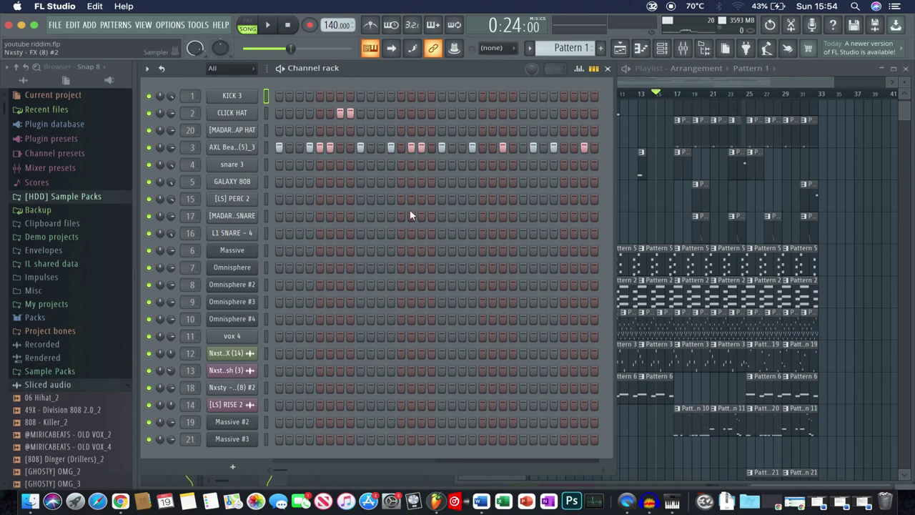
# Step: Look through the playlist clips on tracks 1 to 12 between bars 16 and 33
pyautogui.click(719, 92)
pyautogui.scroll(3, 649, 128)
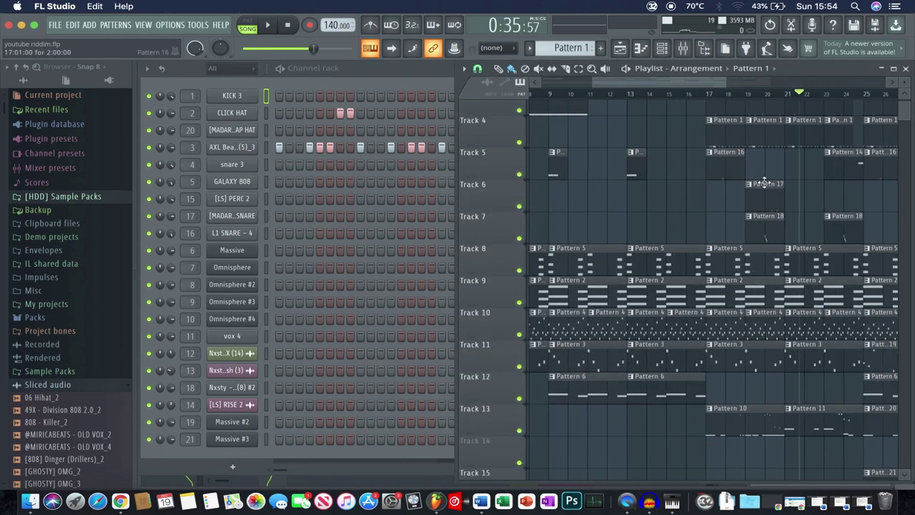
pyautogui.scroll(3, 764, 182)
pyautogui.hscroll(3, 765, 182)
pyautogui.scroll(-5, 764, 183)
pyautogui.scroll(3, 765, 183)
pyautogui.scroll(2, 764, 183)
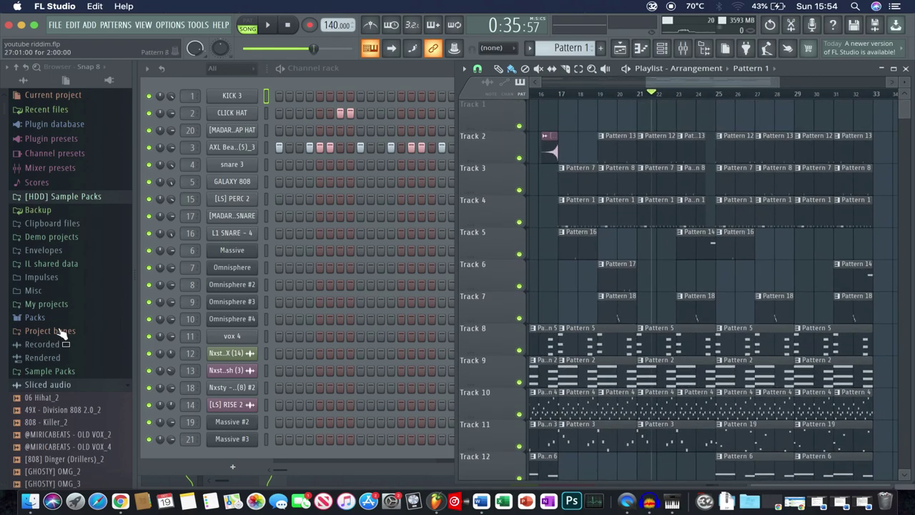
# Step: Collapse the Sliced audio folder in the browser and place the song position at bar 17
pyautogui.click(82, 386)
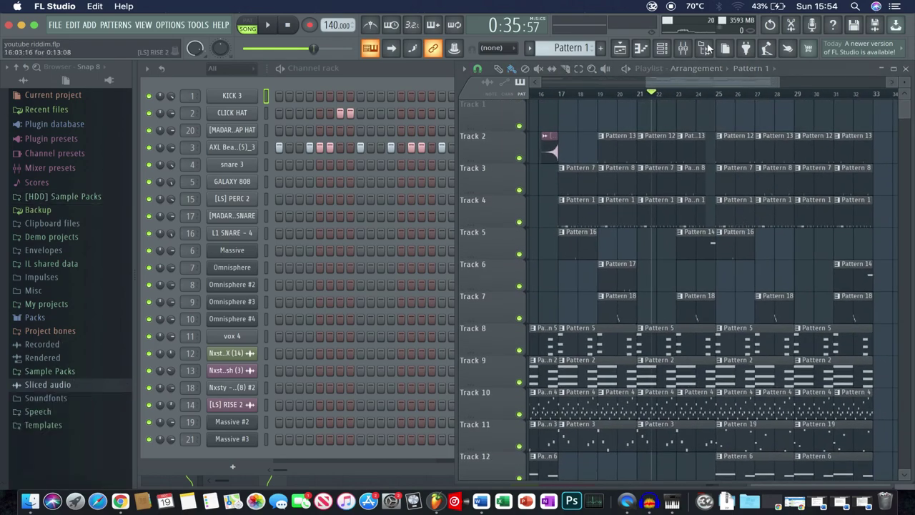
pyautogui.click(552, 94)
pyautogui.click(556, 93)
pyautogui.click(561, 94)
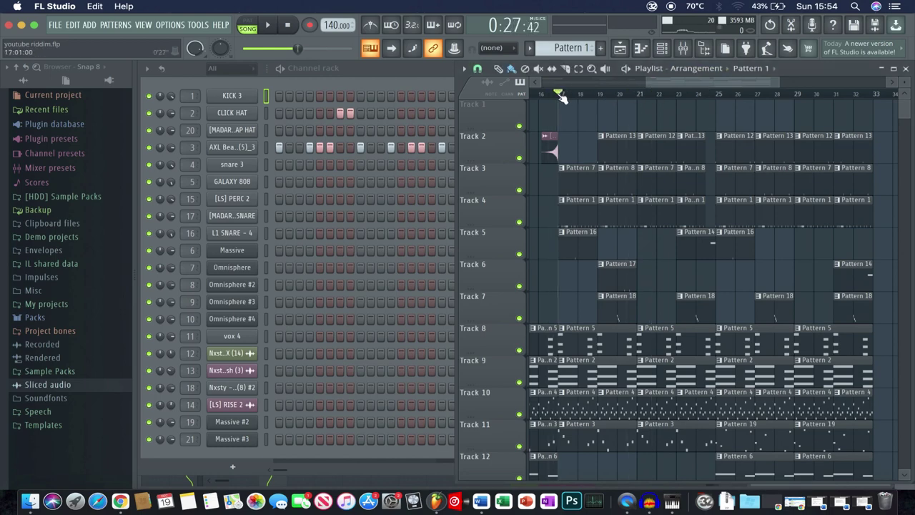
# Step: Review the arrangement around the drop, picking Pattern 4 on track 10 and Pattern 6 on track 12 to show their Omnisphere notes
pyautogui.moveTo(653, 81); pyautogui.dragTo(384, 83)
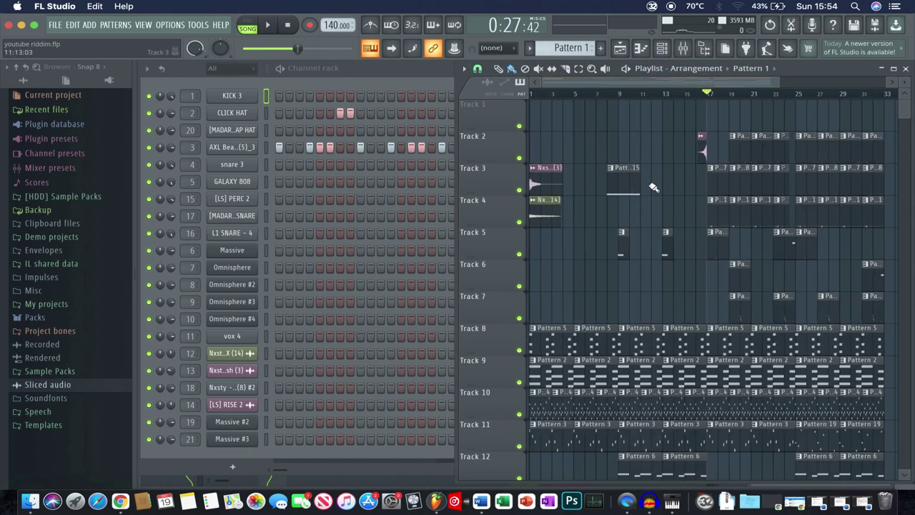
pyautogui.scroll(-5, 632, 299)
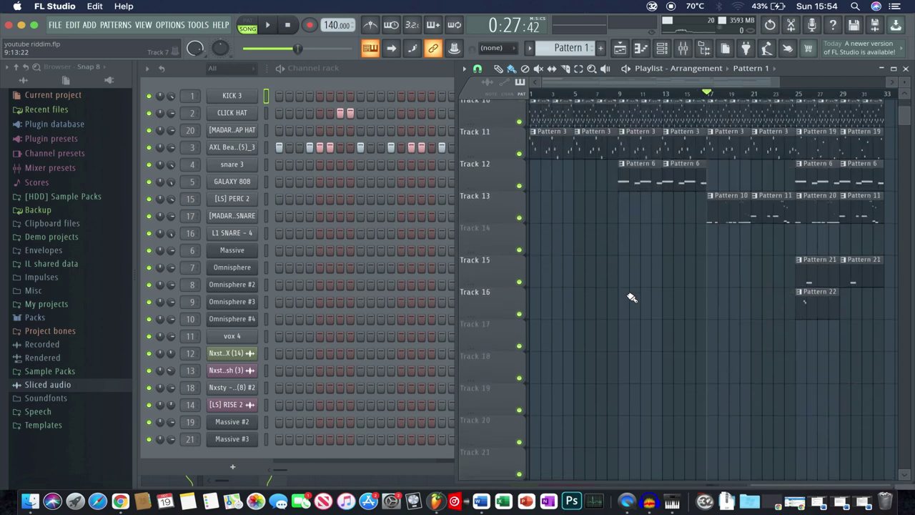
pyautogui.scroll(5, 642, 293)
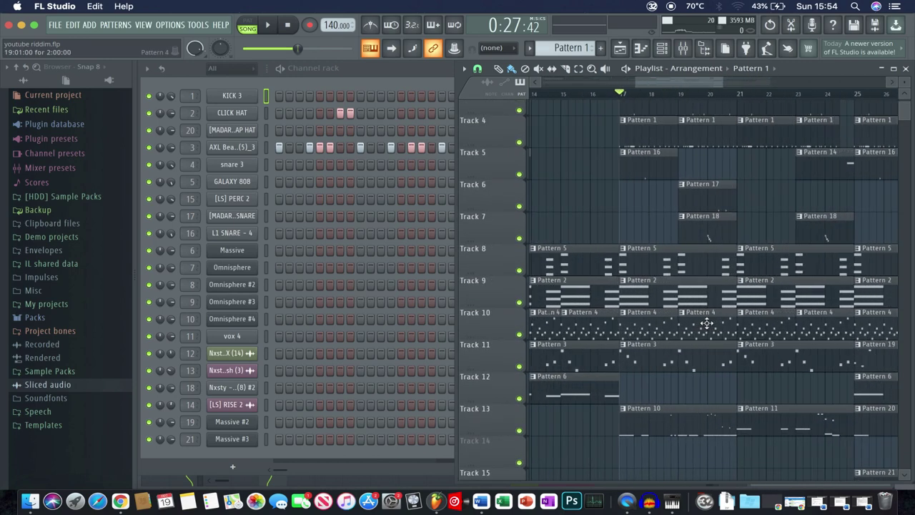
pyautogui.click(642, 339)
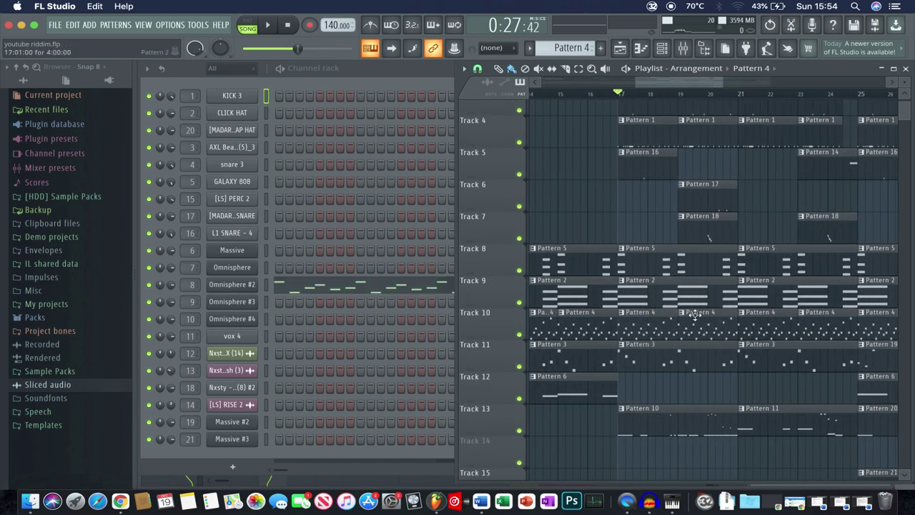
pyautogui.hscroll(1, 710, 368)
pyautogui.scroll(-1, 710, 367)
pyautogui.hscroll(2, 710, 368)
pyautogui.click(838, 371)
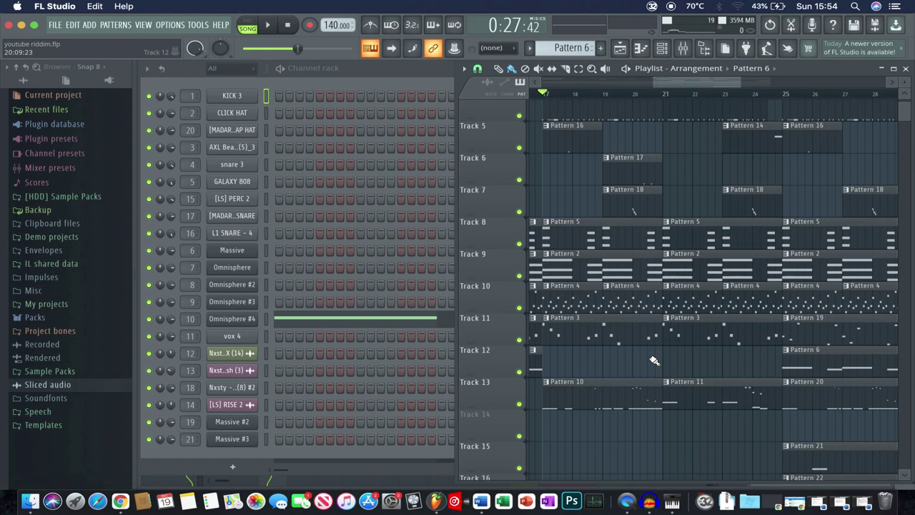
pyautogui.scroll(-5, 672, 328)
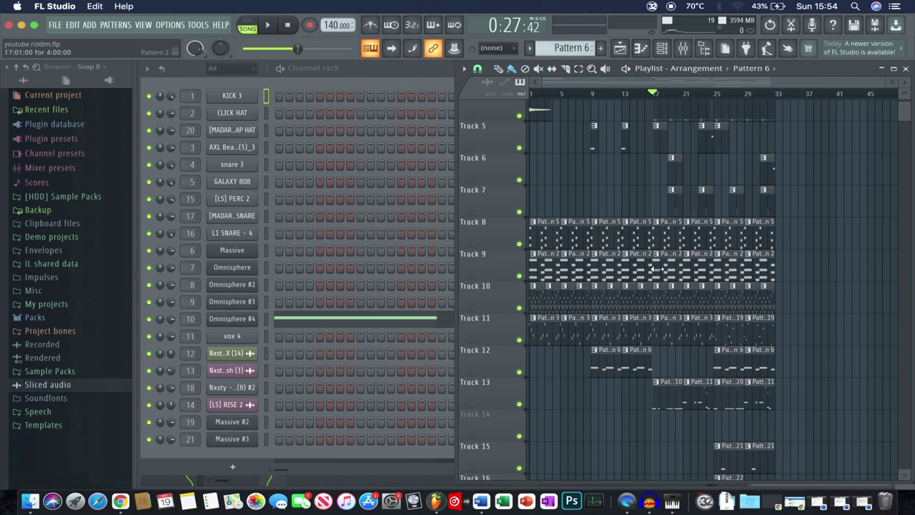
pyautogui.scroll(5, 666, 174)
pyautogui.scroll(3, 666, 174)
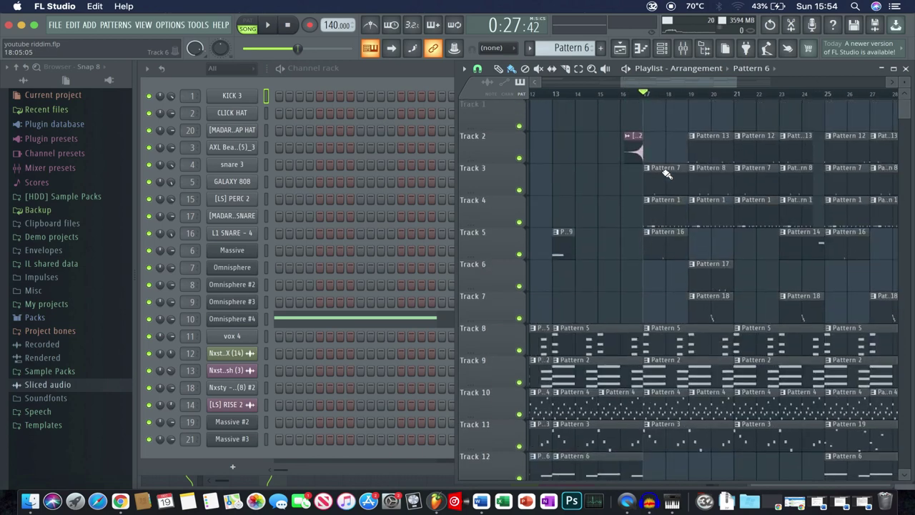